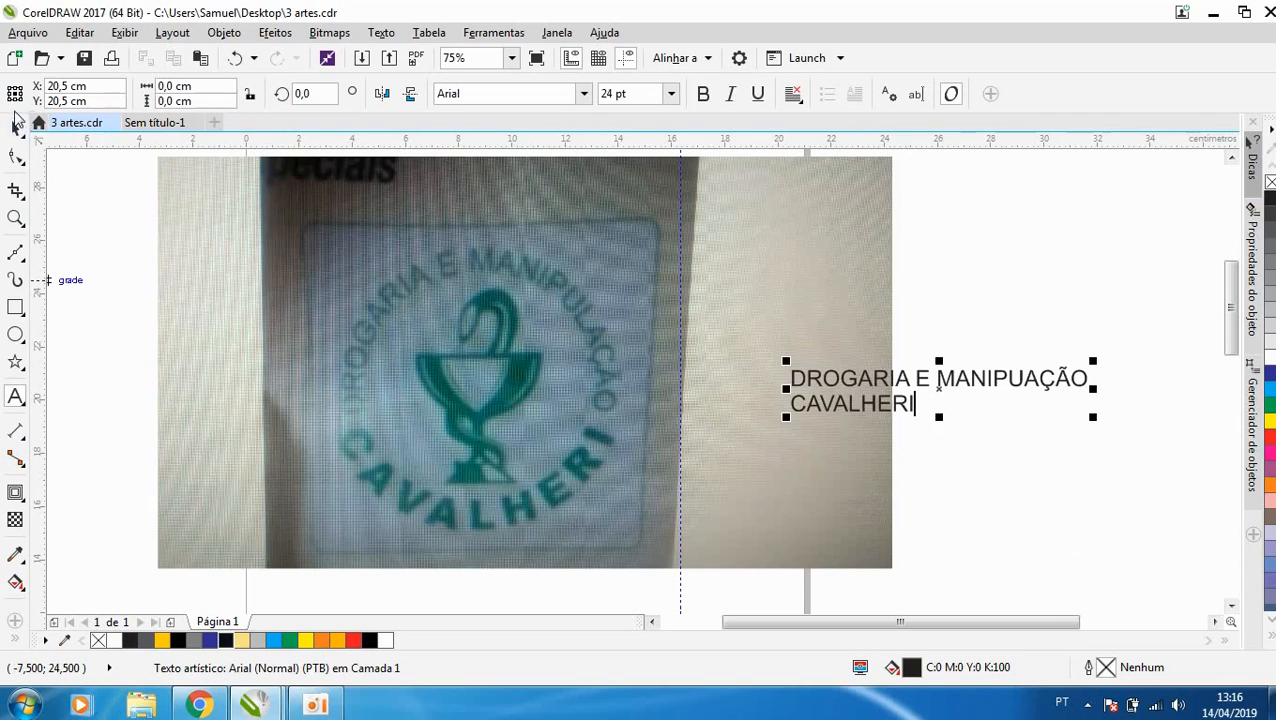
# - Break the two-line text apart into separate lines and move DROGARIA E MANIPUAÇÃO up, clear of CAVALHERI
pyautogui.click(14, 130)
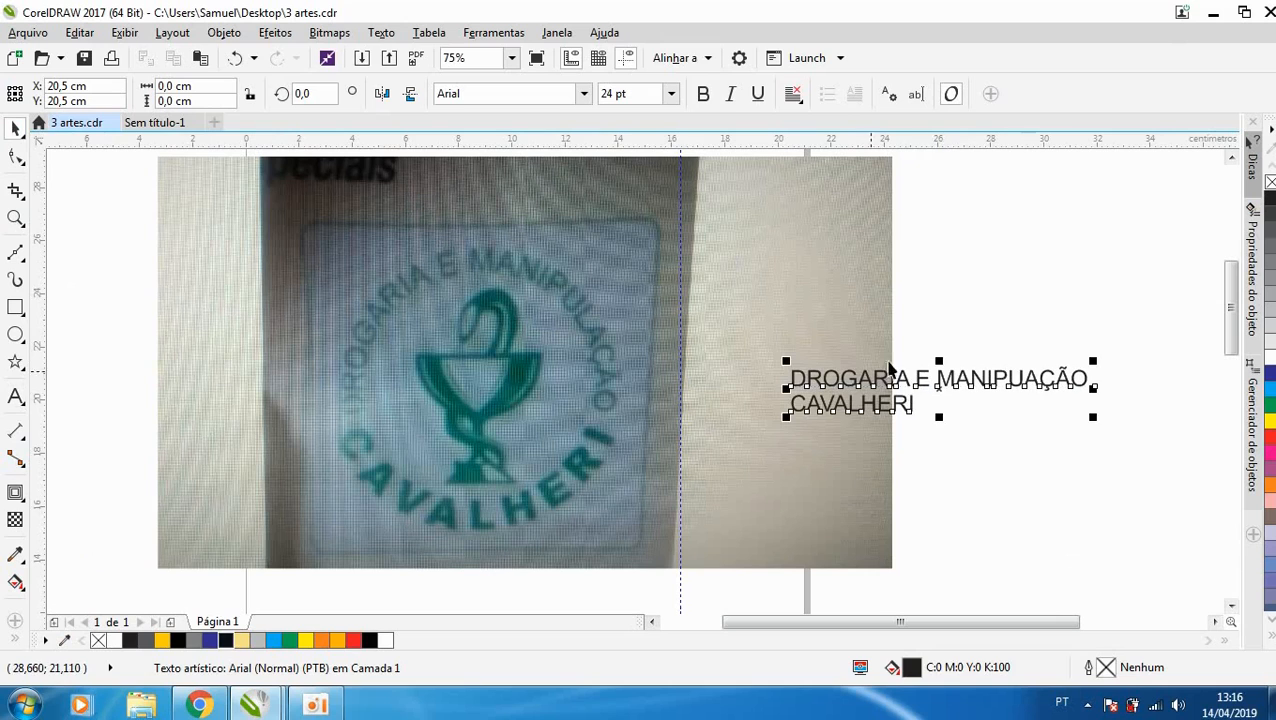
pyautogui.click(380, 32)
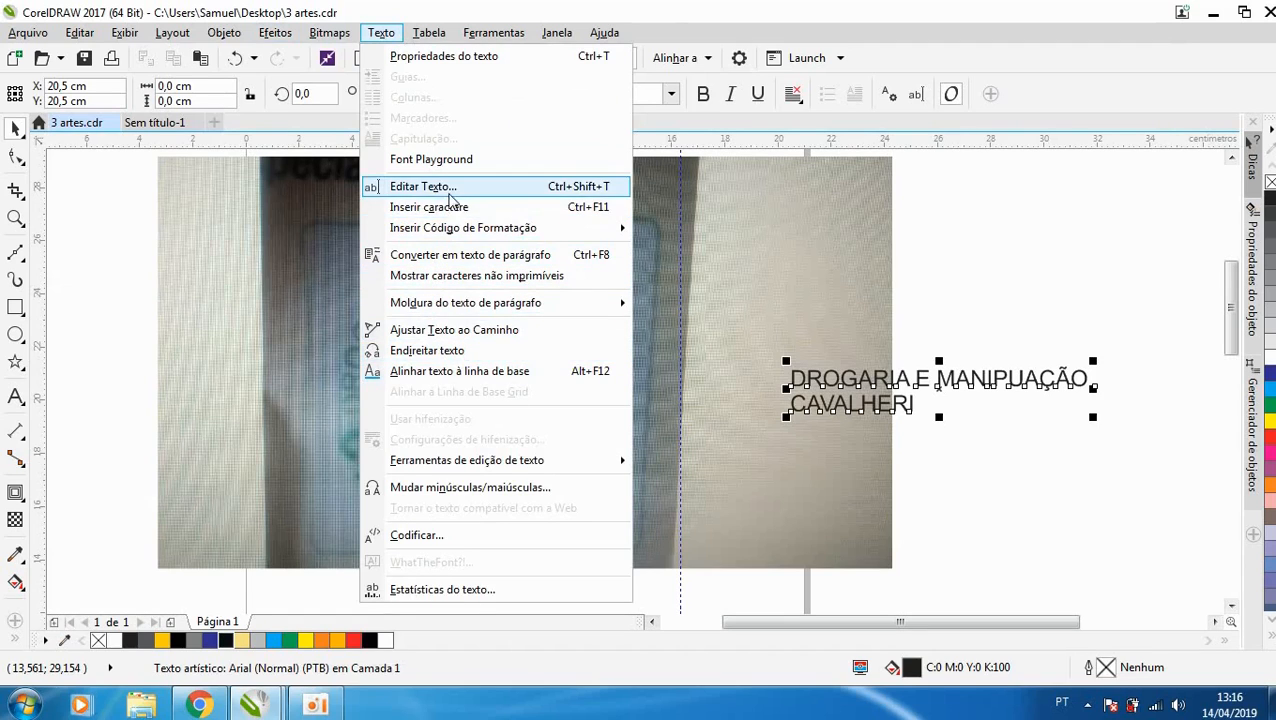
pyautogui.moveTo(226, 36)
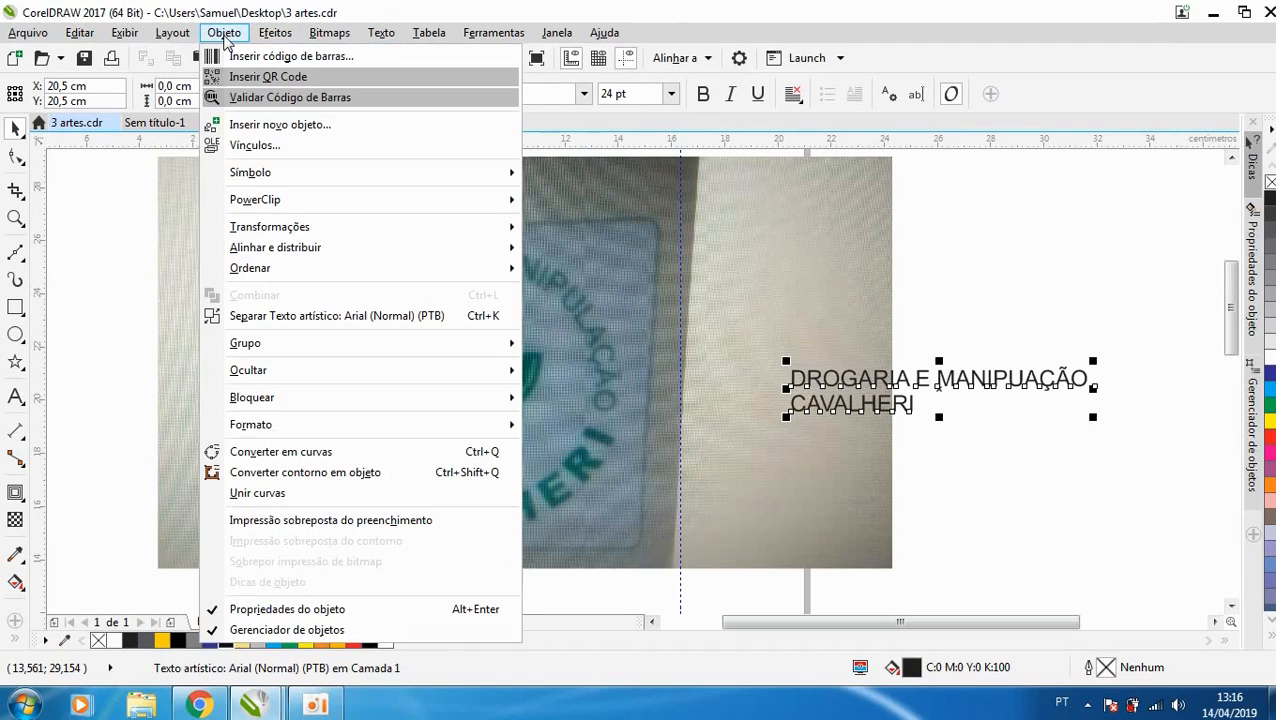
pyautogui.click(342, 316)
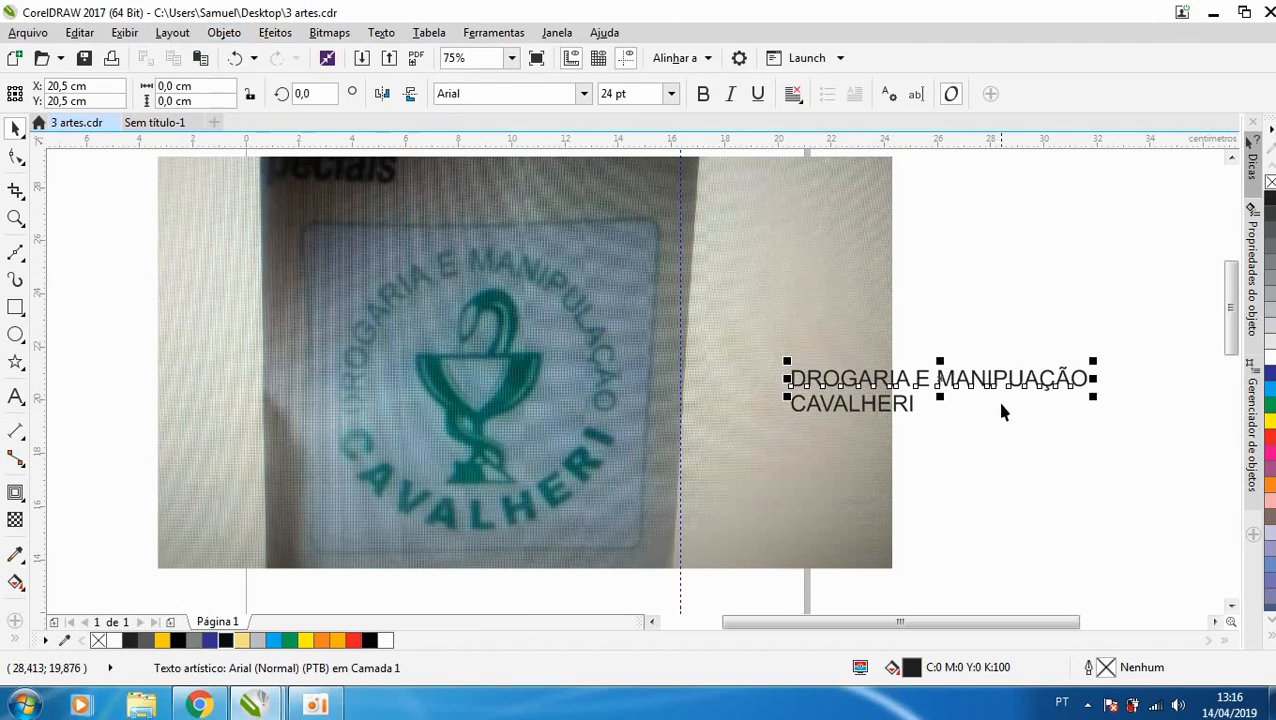
pyautogui.moveTo(1002, 390); pyautogui.dragTo(1051, 305)
# - Move and enlarge CAVALHERI to about 34.5 pt below the other text line, and set its font to Arial MT Black
pyautogui.moveTo(900, 407); pyautogui.dragTo(1066, 373)
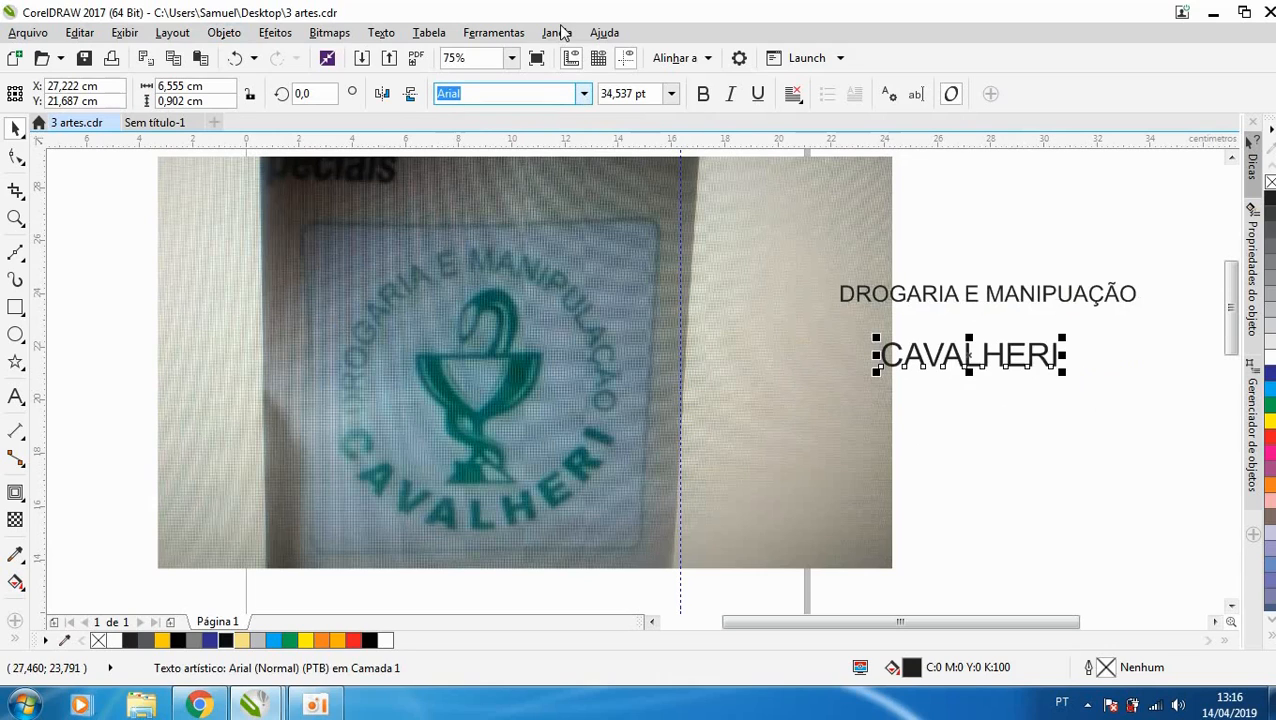
pyautogui.click(583, 93)
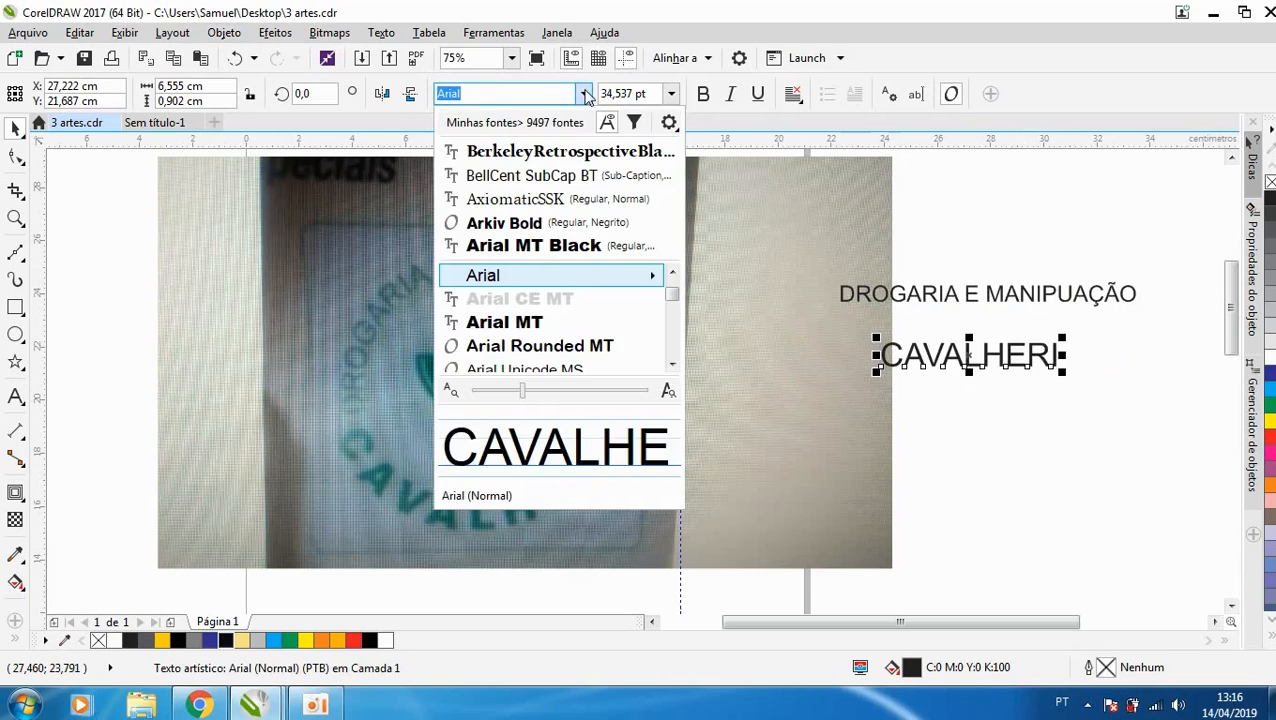
pyautogui.click(570, 248)
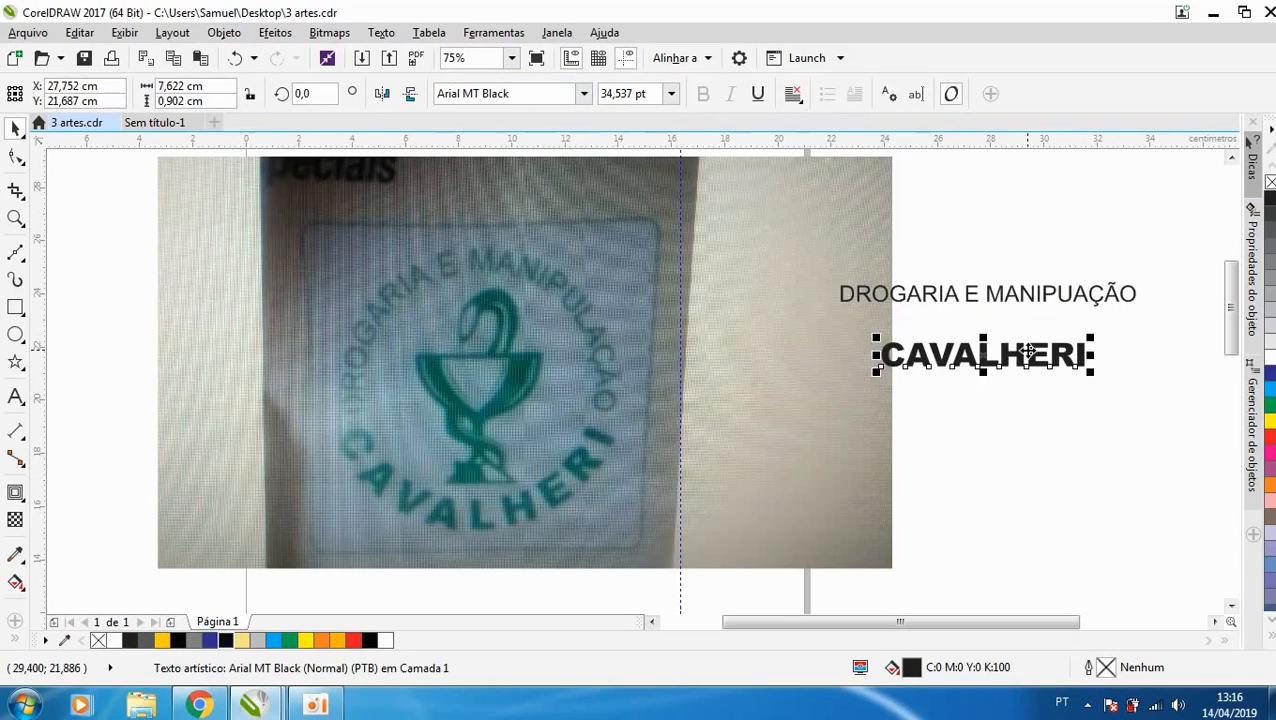
# - Make the DROGARIA E MANIPUAÇÃO text bold
pyautogui.click(994, 293)
pyautogui.click(704, 94)
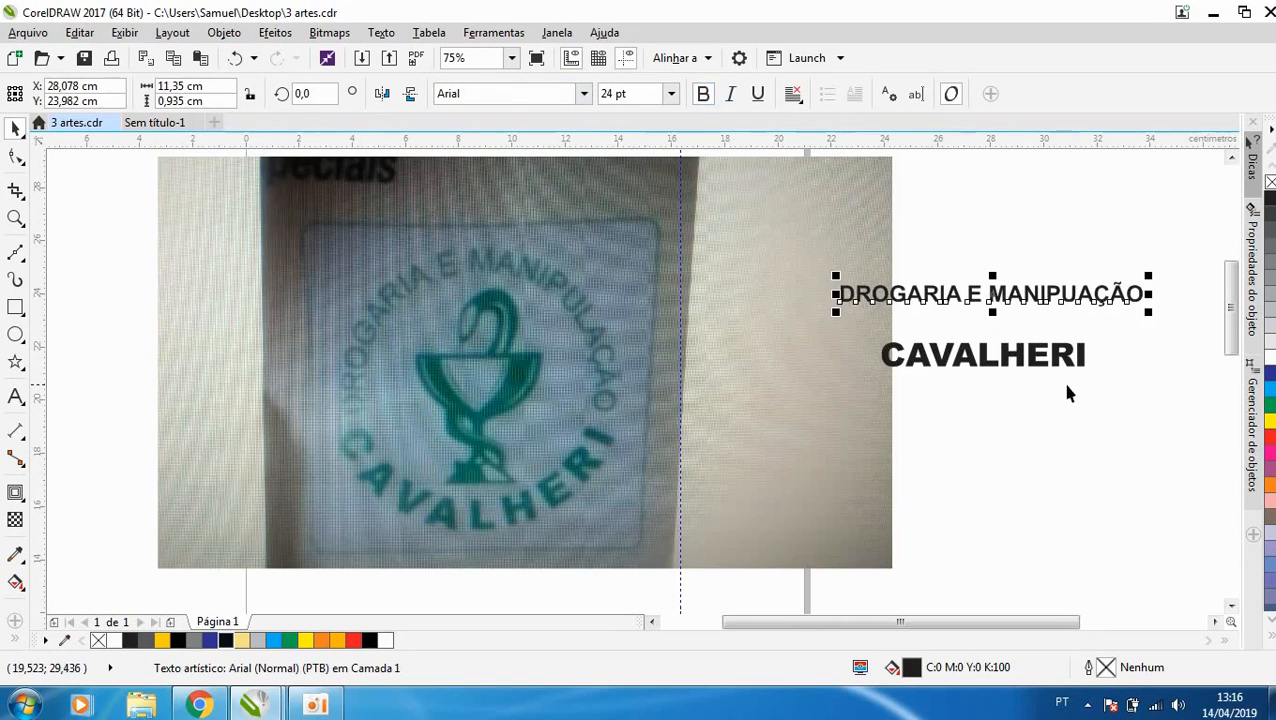
pyautogui.click(1063, 457)
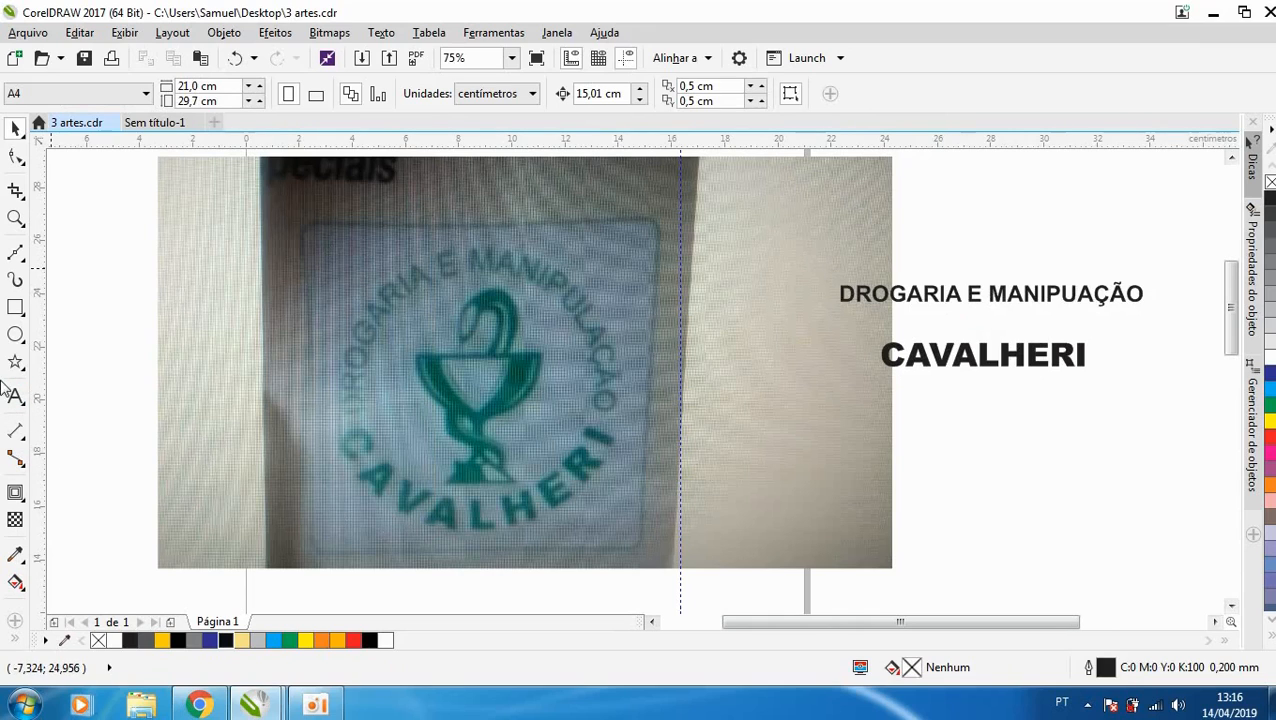
# - Draw an unfilled circle 11 cm in diameter beside the two text lines, away from the photo
pyautogui.click(16, 333)
pyautogui.scroll(-2, 507, 327)
pyautogui.moveTo(834, 279); pyautogui.dragTo(981, 398)
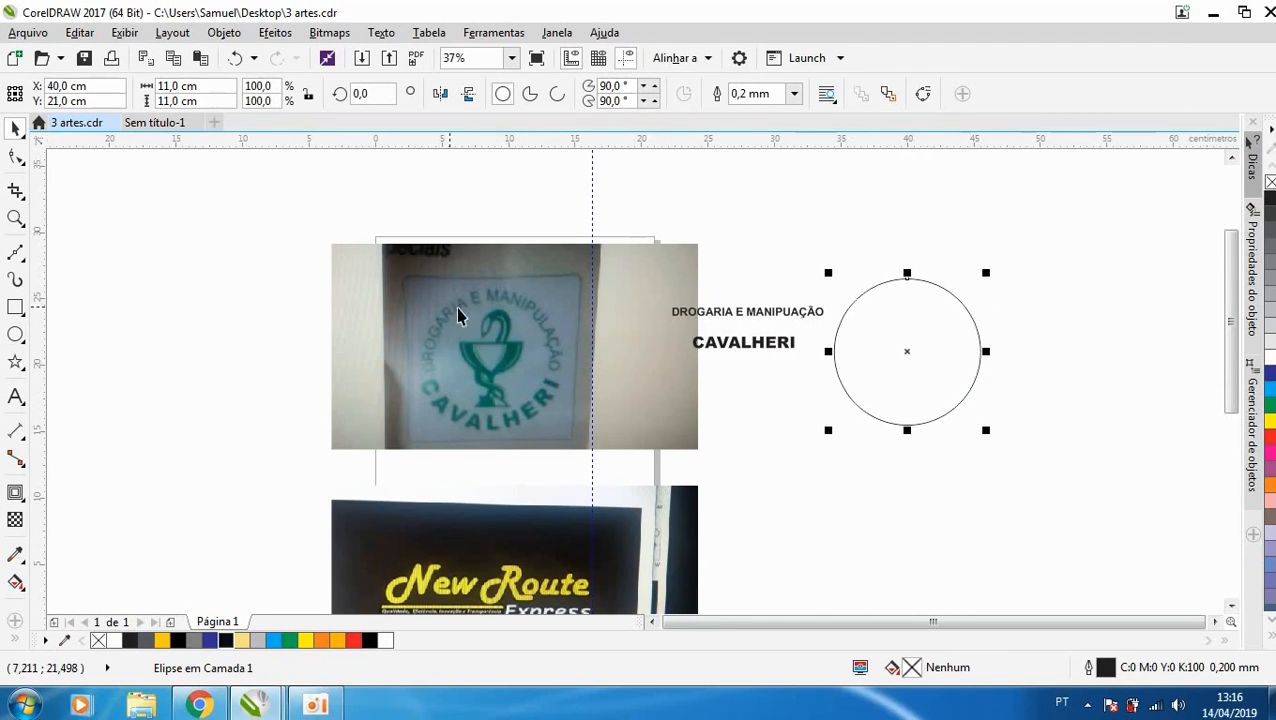
# - Fit DROGARIA E MANIPUAÇÃO to the inside of the circle's upper arc, about 0.77 cm in from the path
pyautogui.click(810, 314)
pyautogui.click(386, 34)
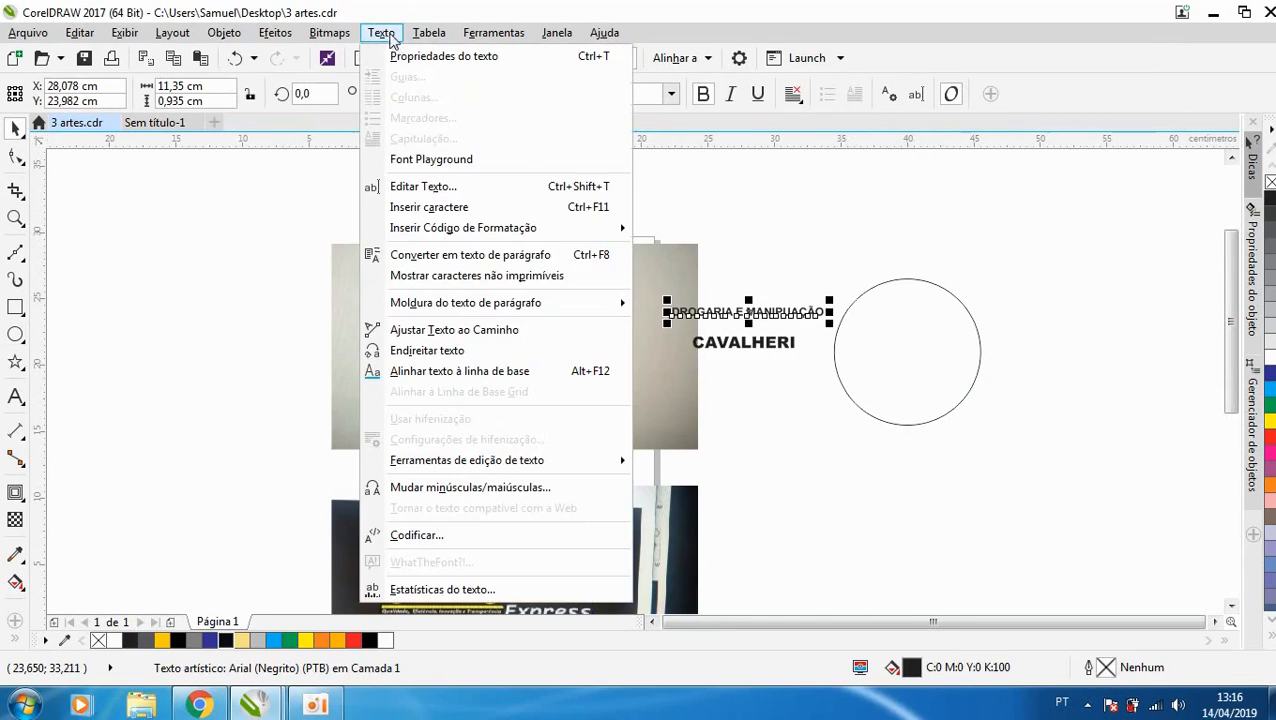
pyautogui.click(432, 332)
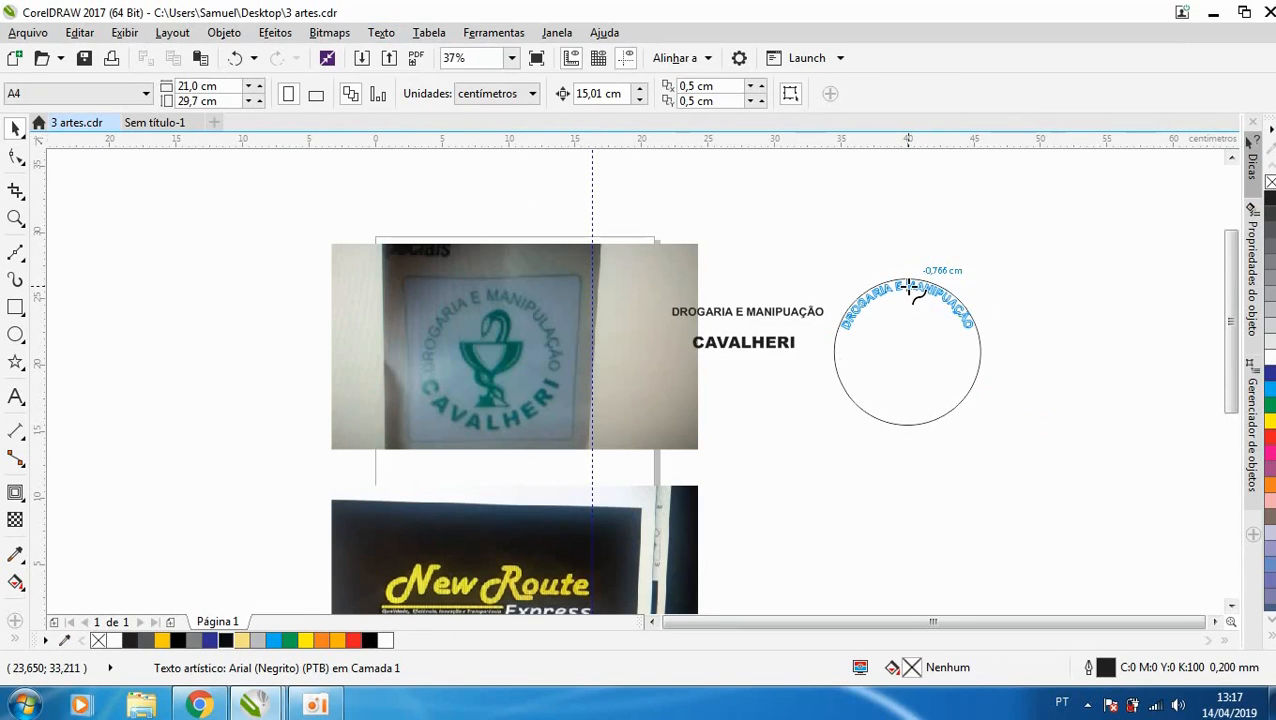
pyautogui.click(910, 288)
# - Fit CAVALHERI to the inside of the circle's lower arc, mirrored to read upright, with 0 cm distance from the path
pyautogui.scroll(2, 846, 344)
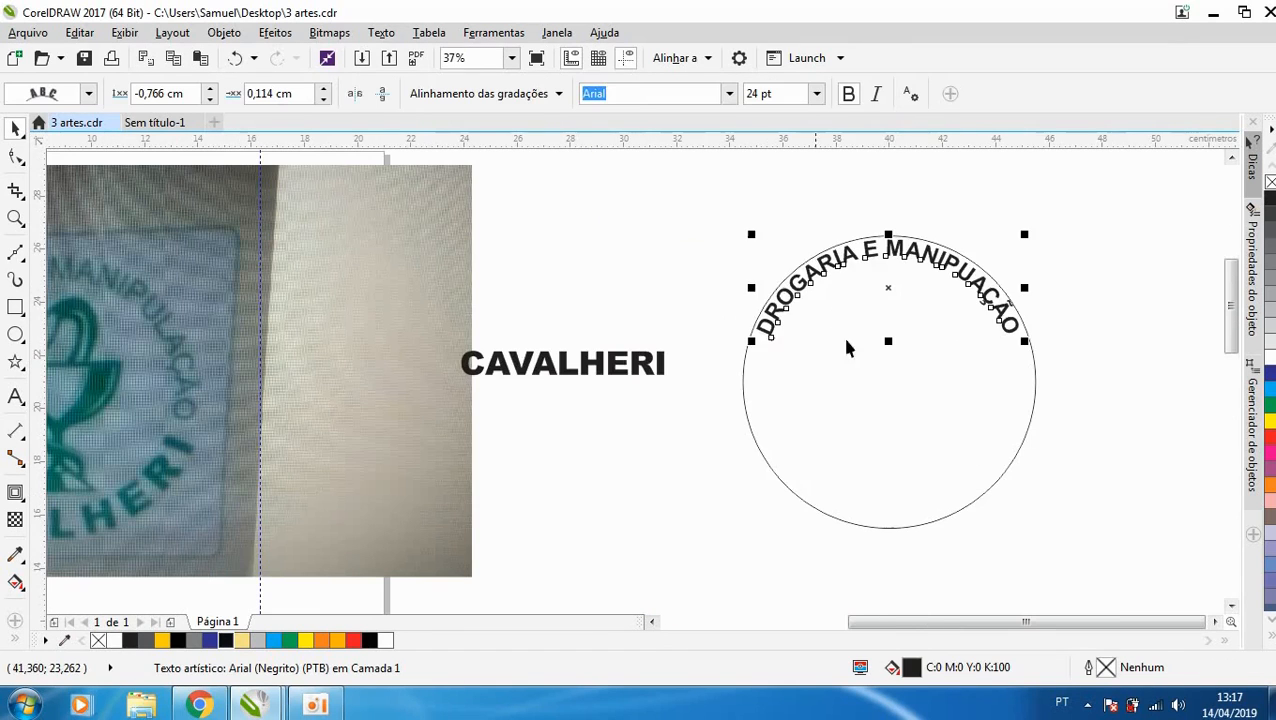
pyautogui.click(607, 365)
pyautogui.click(381, 32)
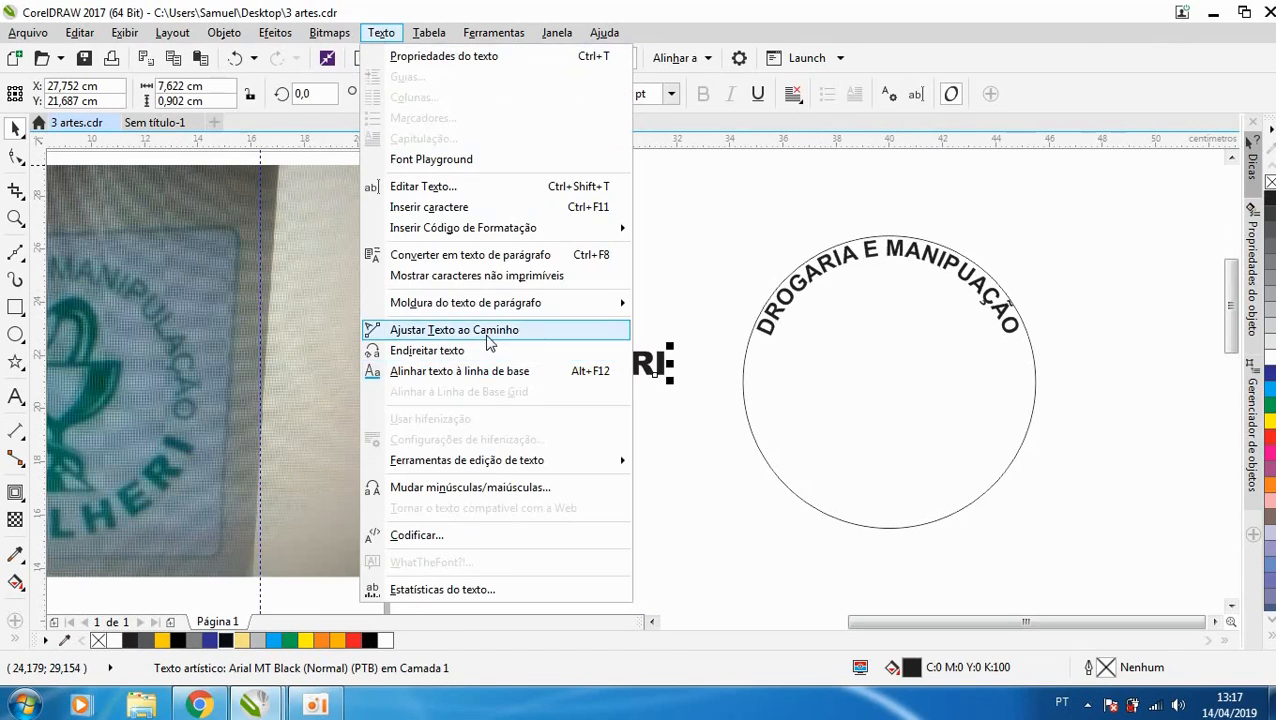
pyautogui.click(430, 329)
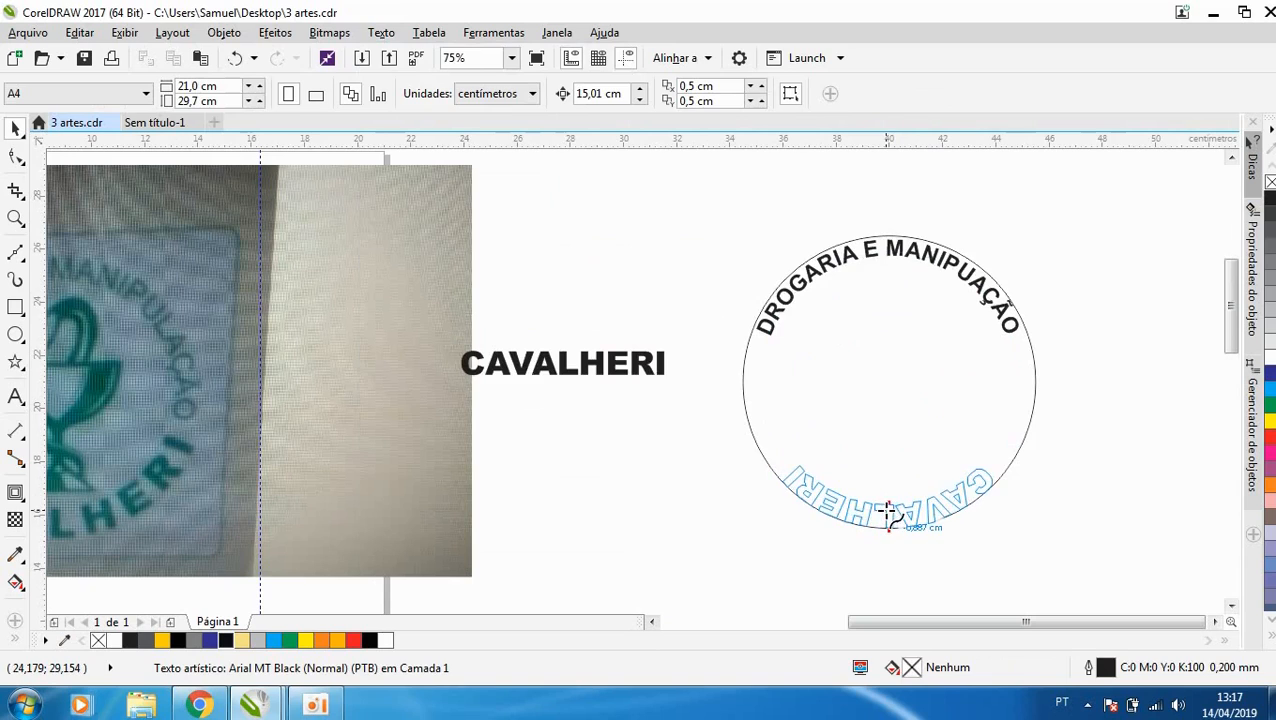
pyautogui.click(888, 510)
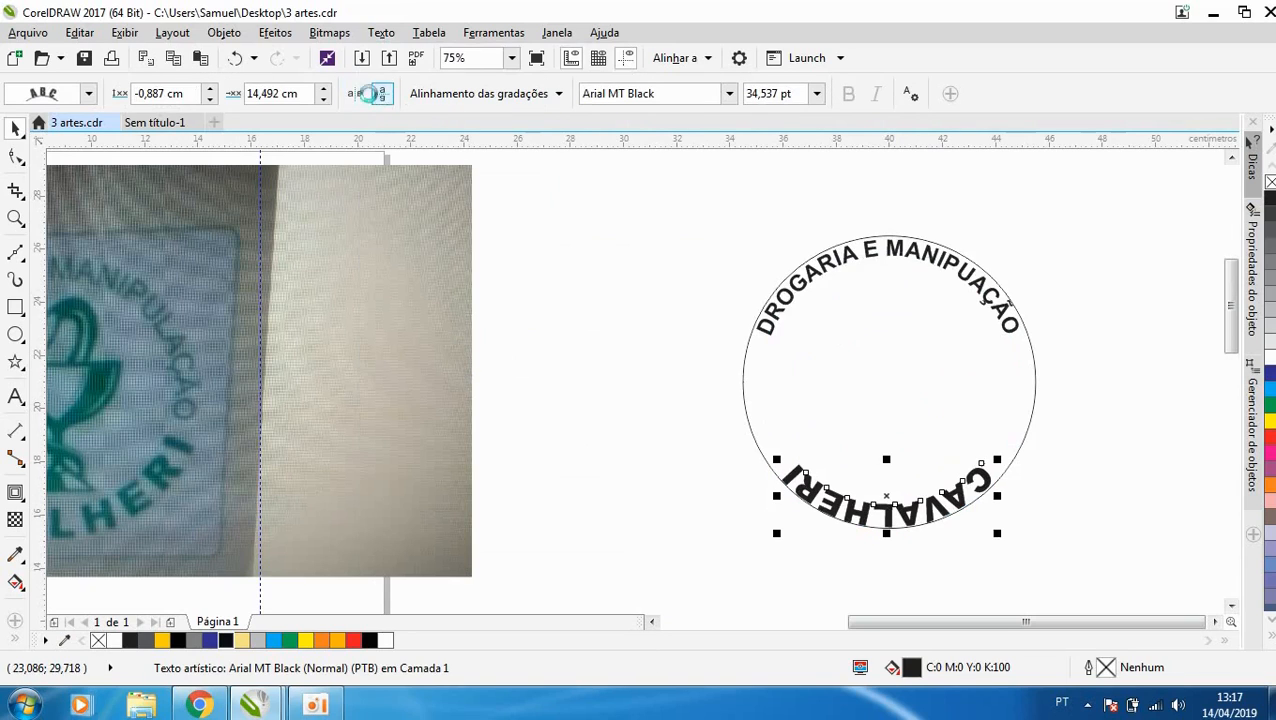
pyautogui.click(356, 94)
pyautogui.moveTo(894, 496); pyautogui.dragTo(898, 529)
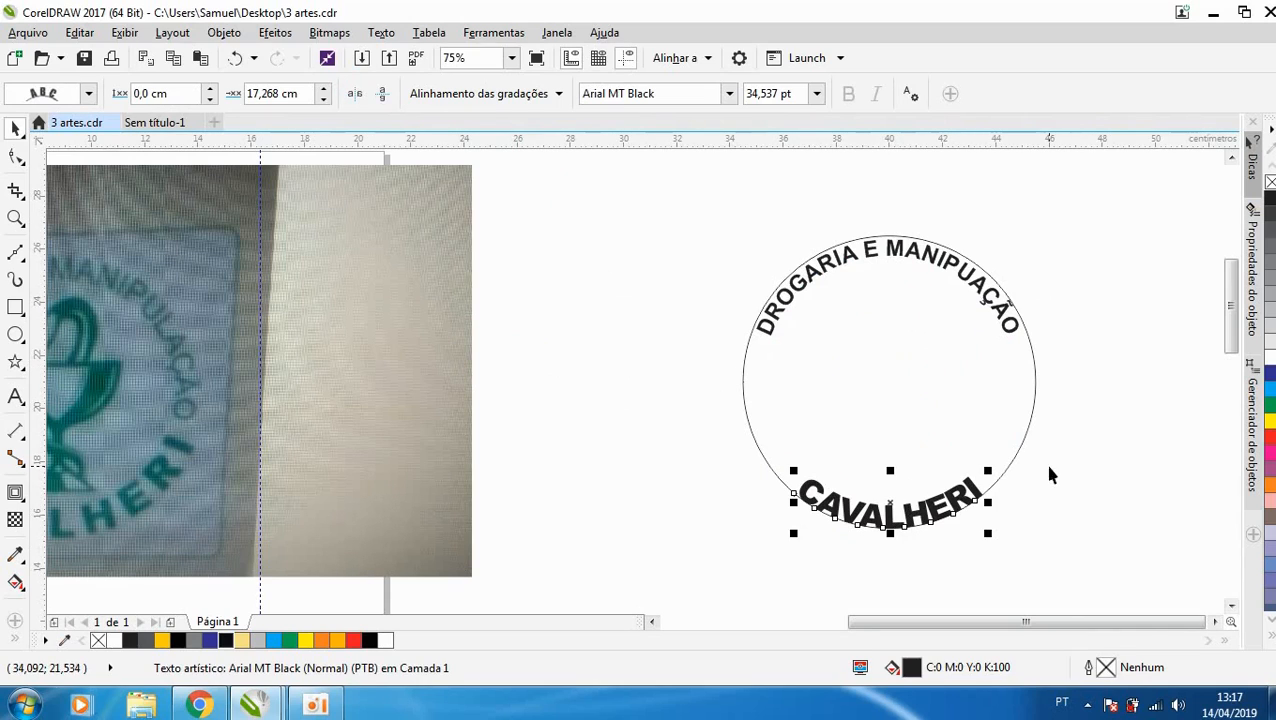
# - Widen the letter spacing of CAVALHERI along the lower arc
pyautogui.press('F10')
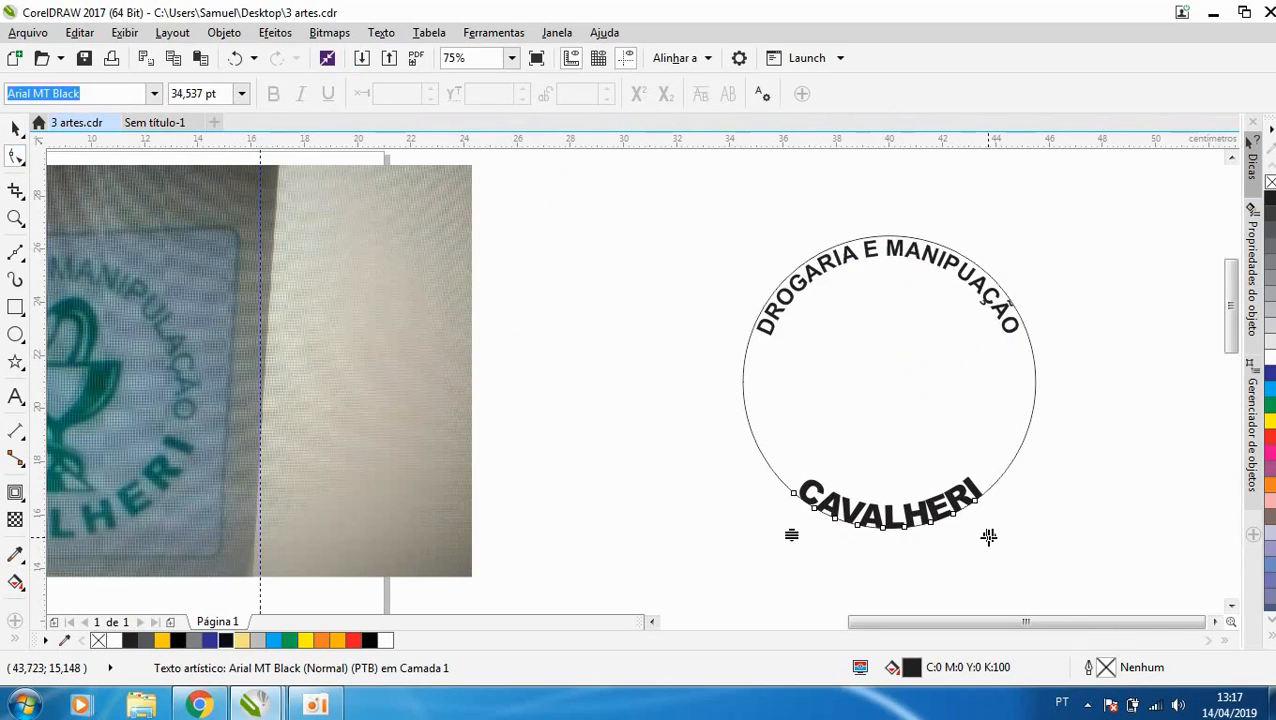
pyautogui.moveTo(988, 537); pyautogui.dragTo(1007, 537)
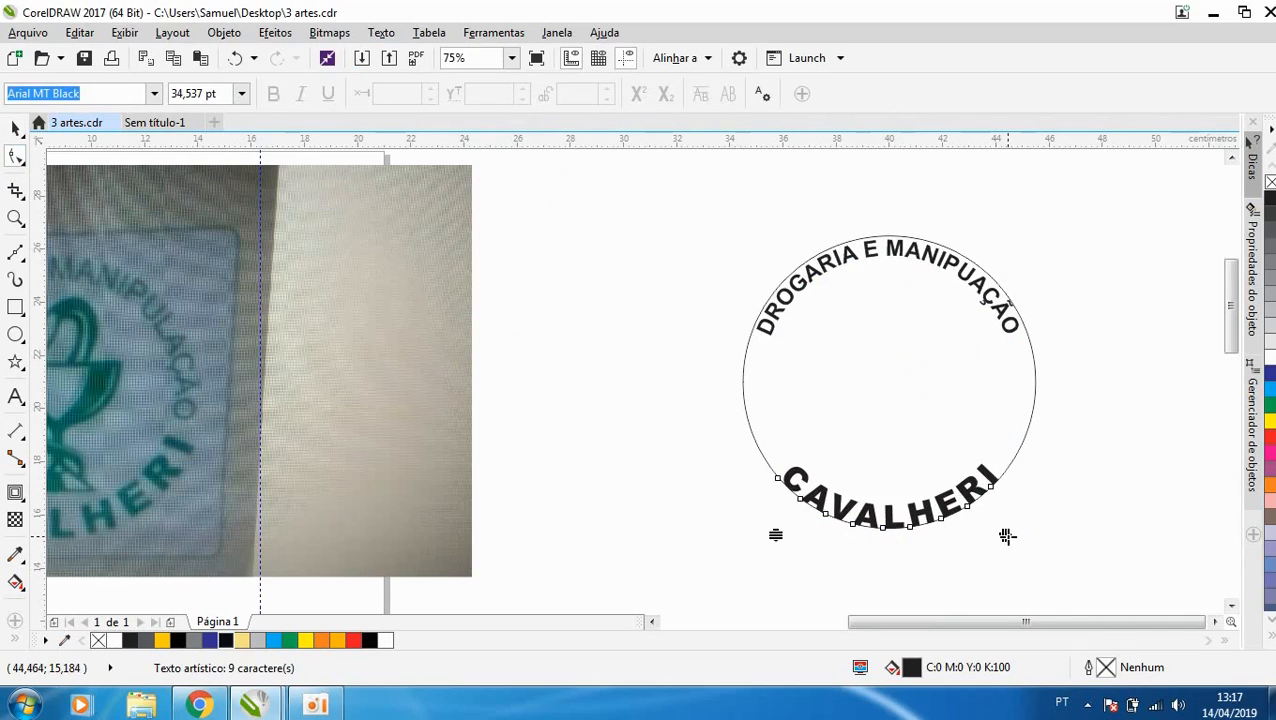
pyautogui.scroll(-1, 876, 430)
pyautogui.scroll(1, 818, 467)
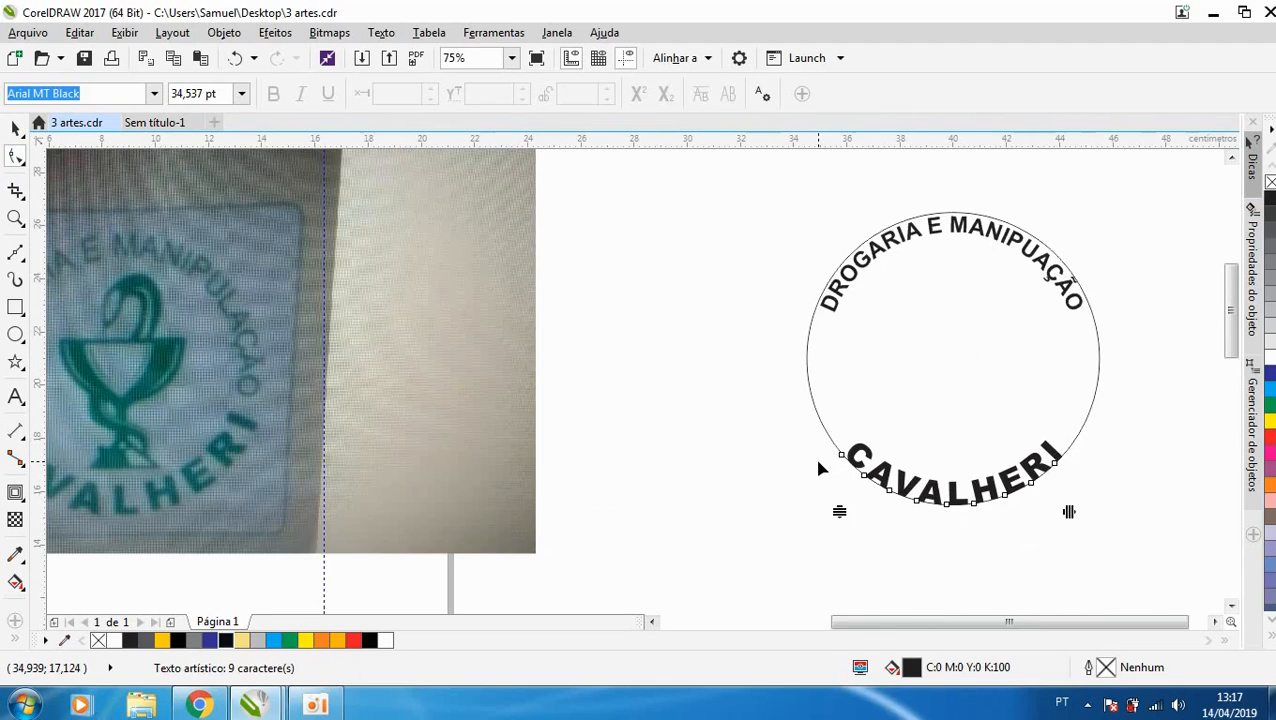
# - Enlarge CAVALHERI on the lower arc to about 44.8 pt
pyautogui.click(1052, 272)
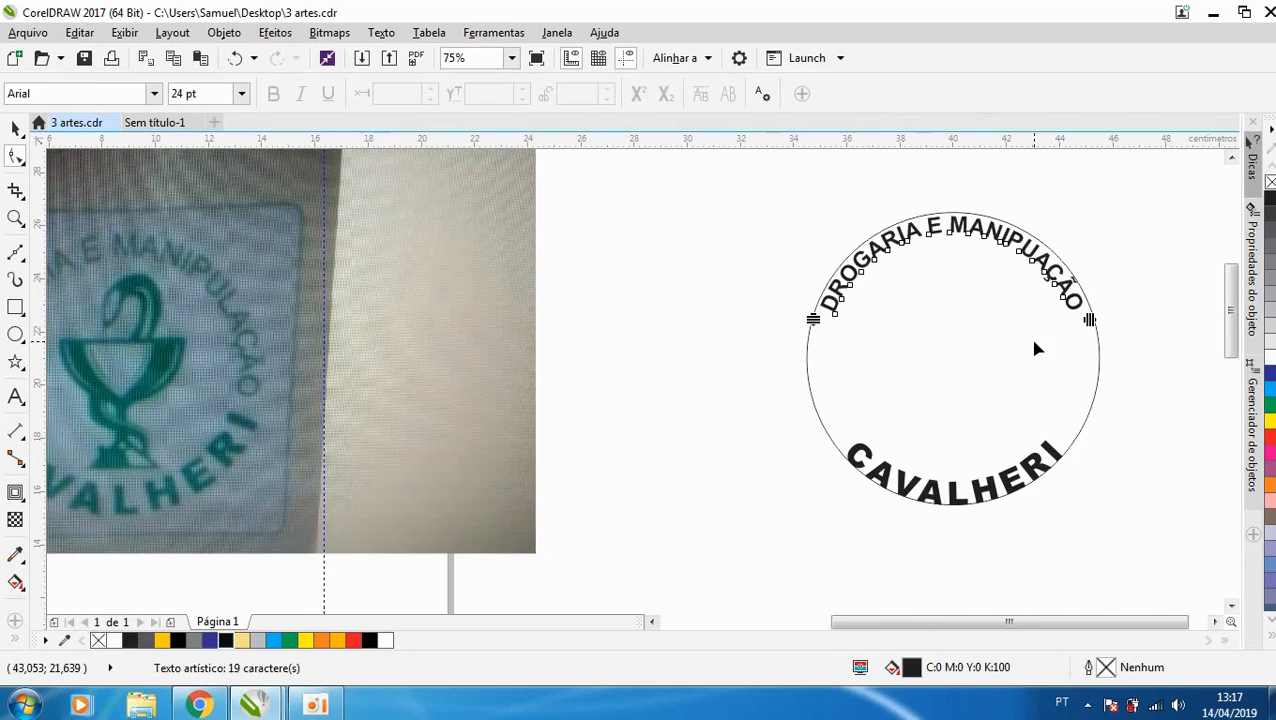
pyautogui.click(1051, 456)
pyautogui.press('space')
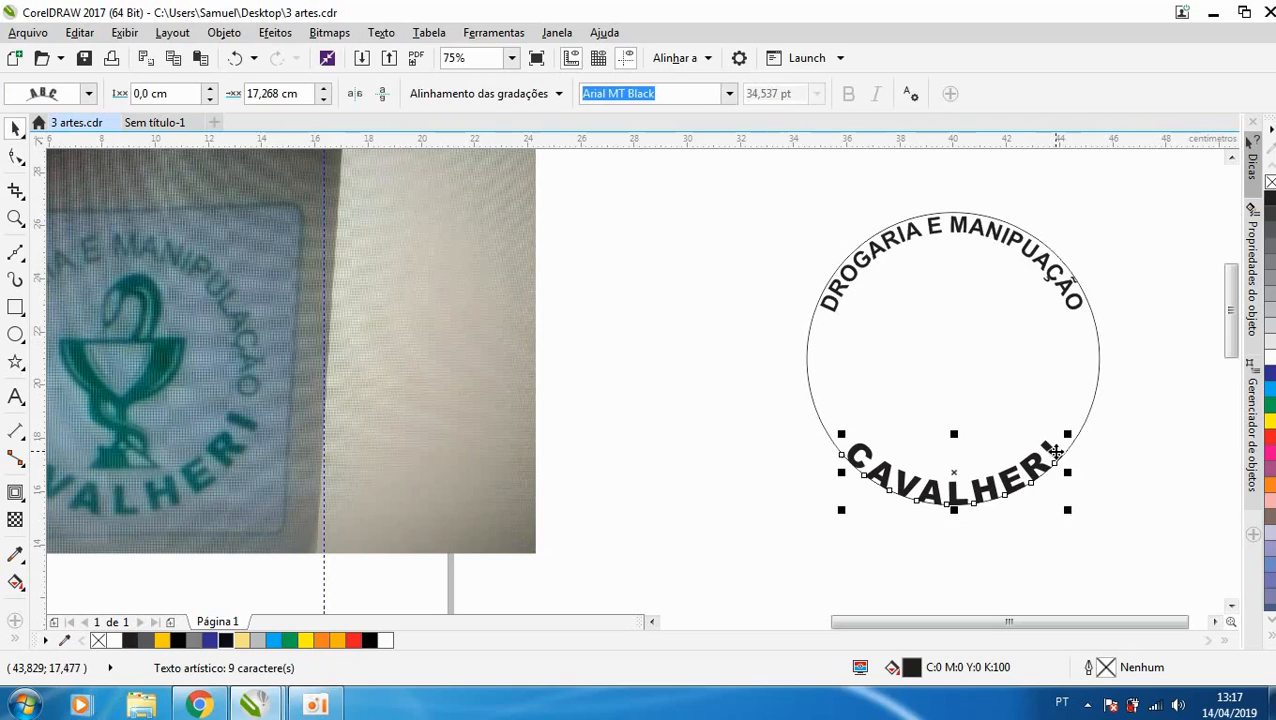
pyautogui.moveTo(1069, 432); pyautogui.dragTo(1127, 398)
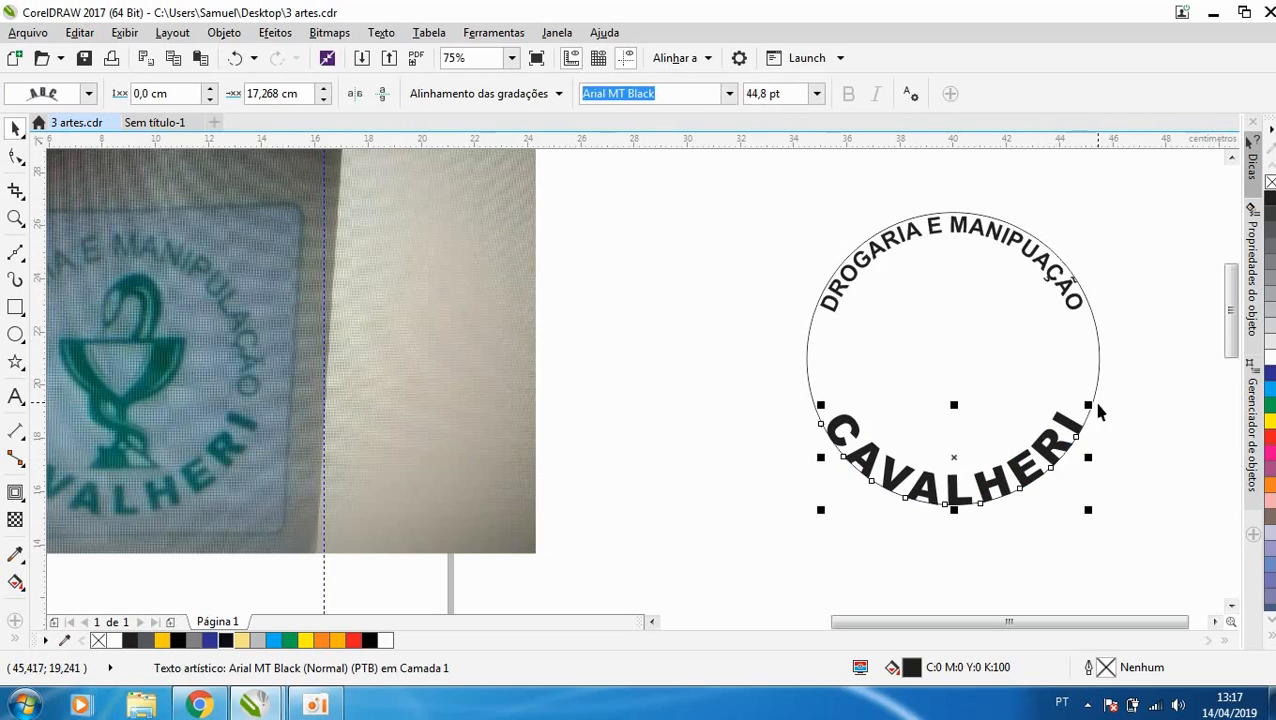
# - Enlarge DROGARIA E MANIPUAÇÃO on the upper arc to about 32.75 pt
pyautogui.click(1072, 297)
pyautogui.click(1072, 297)
pyautogui.moveTo(1091, 208); pyautogui.dragTo(1180, 194)
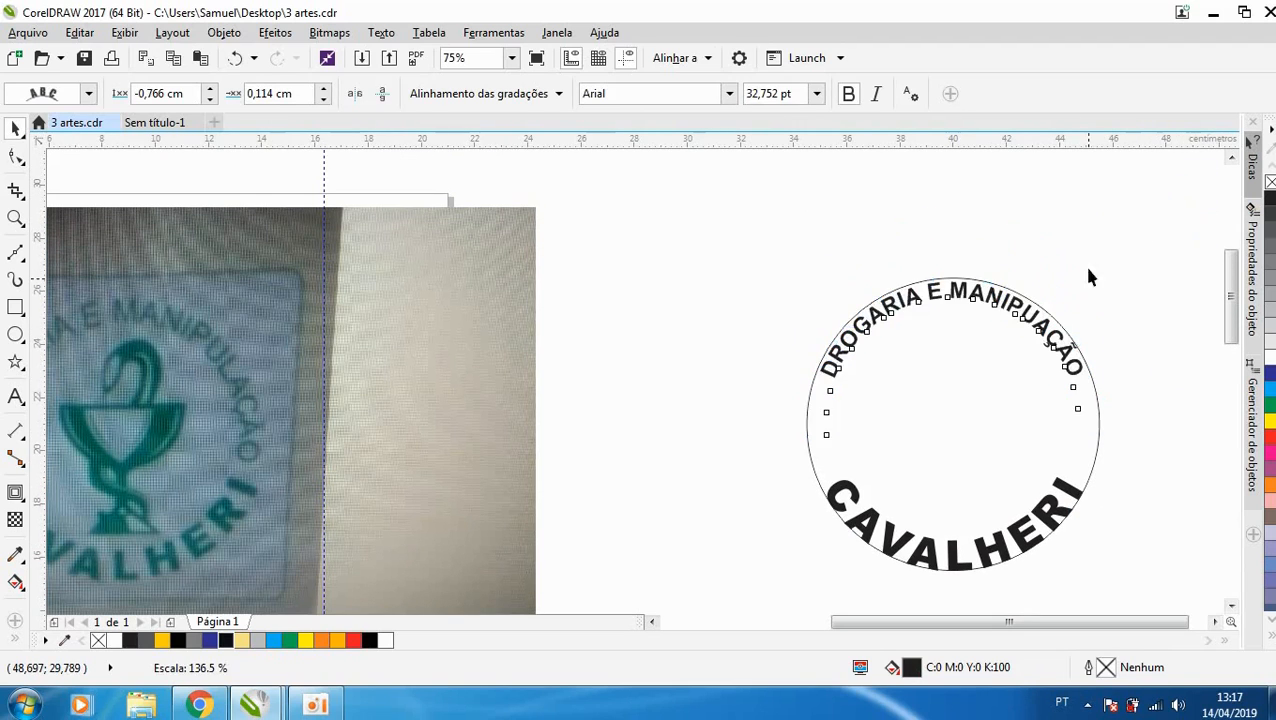
pyautogui.scroll(-2, 937, 365)
pyautogui.scroll(2, 926, 363)
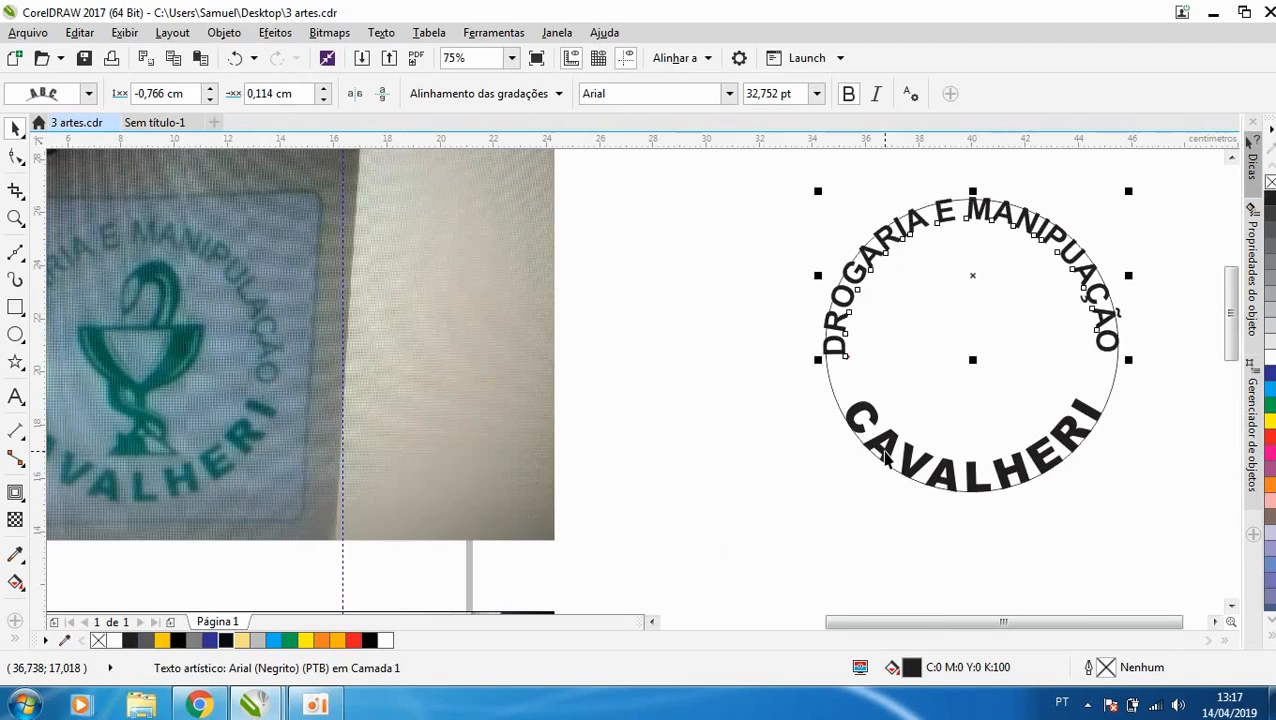
# - Enlarge CAVALHERI further to about 50 pt so it spans more of the lower arc
pyautogui.click(1054, 442)
pyautogui.click(1082, 439)
pyautogui.click(1079, 443)
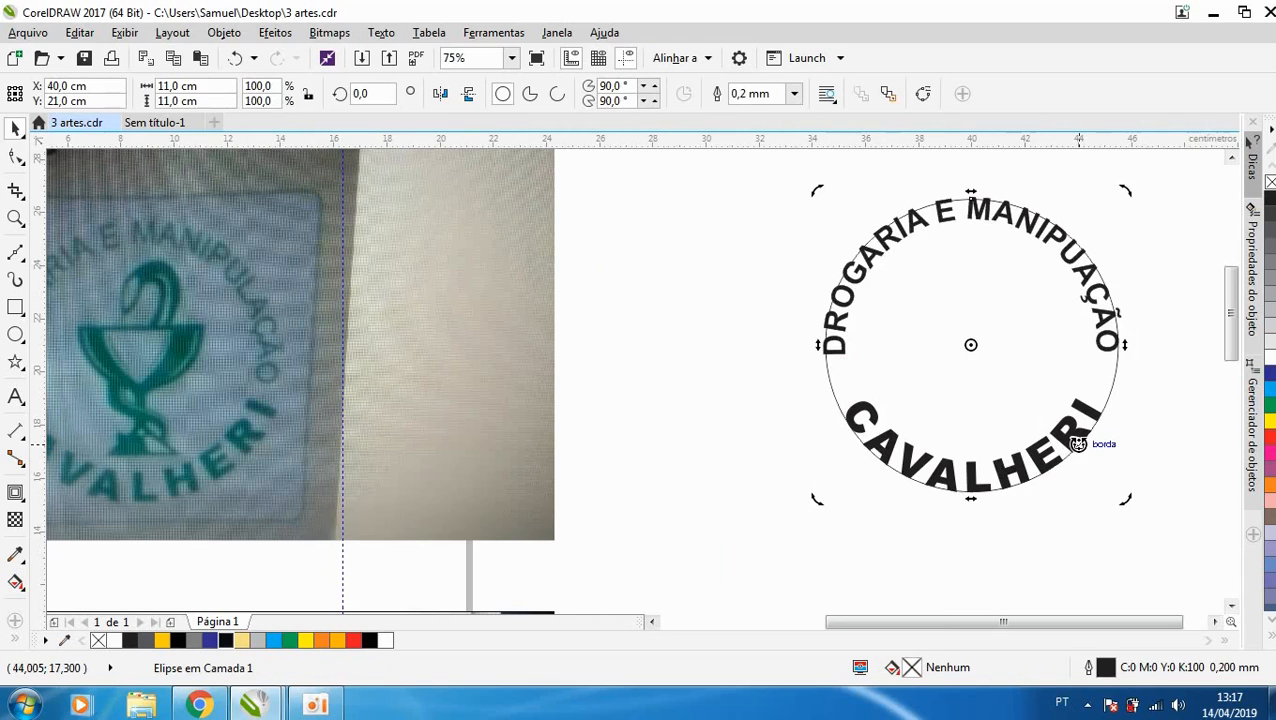
pyautogui.click(1073, 442)
pyautogui.click(1073, 441)
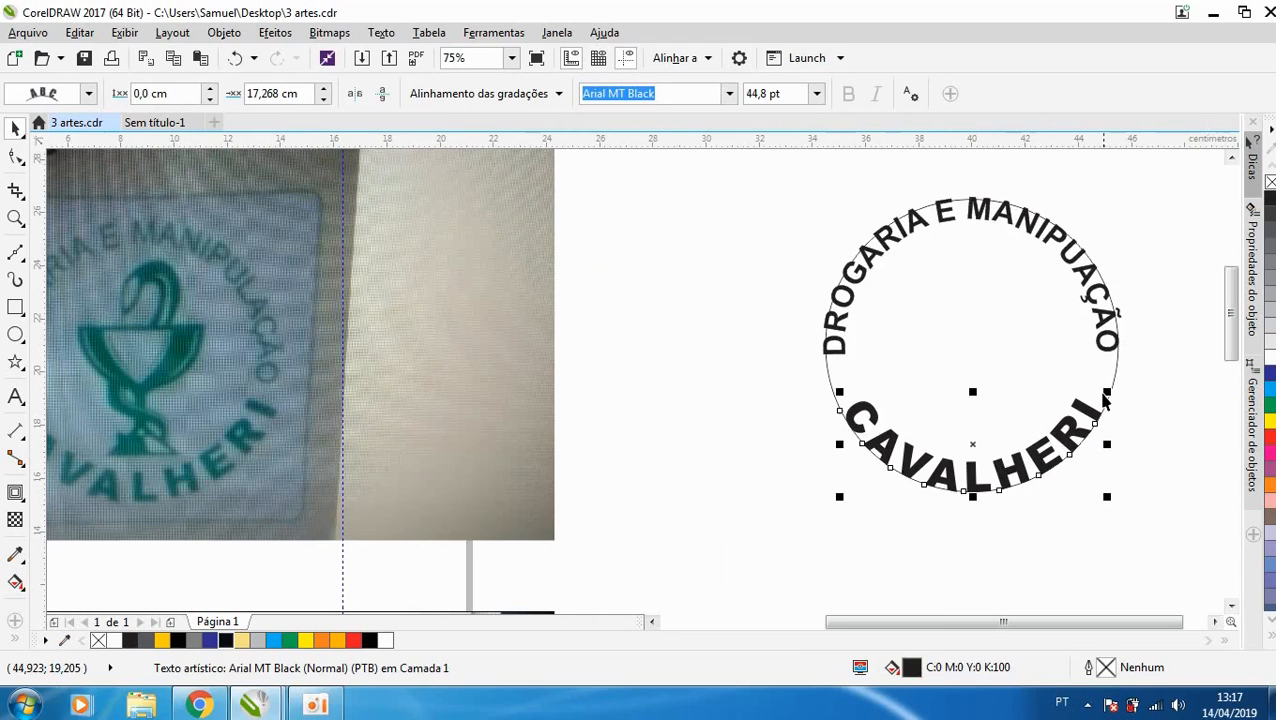
pyautogui.moveTo(1105, 396); pyautogui.dragTo(1130, 370)
# - Fill CAVALHERI with green (C100 M0 Y100 K0) to match the reference logo
pyautogui.scroll(-2, 774, 389)
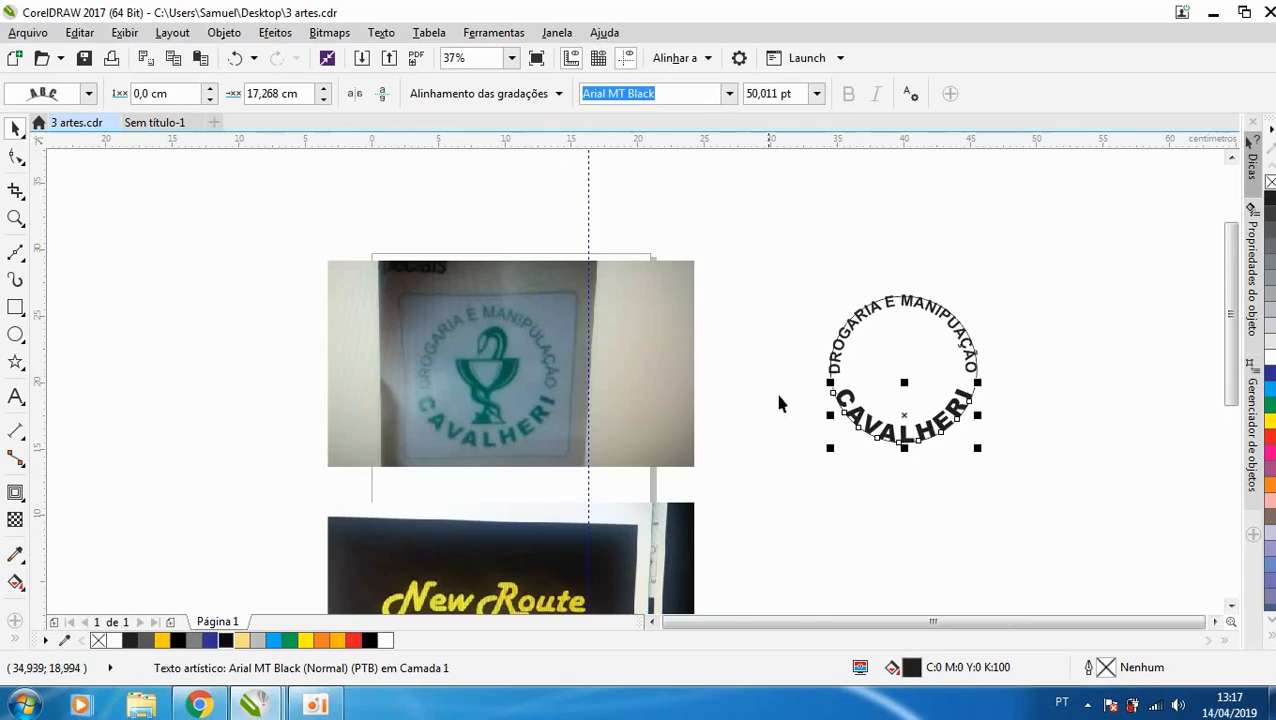
pyautogui.scroll(2, 508, 418)
pyautogui.scroll(-2, 410, 420)
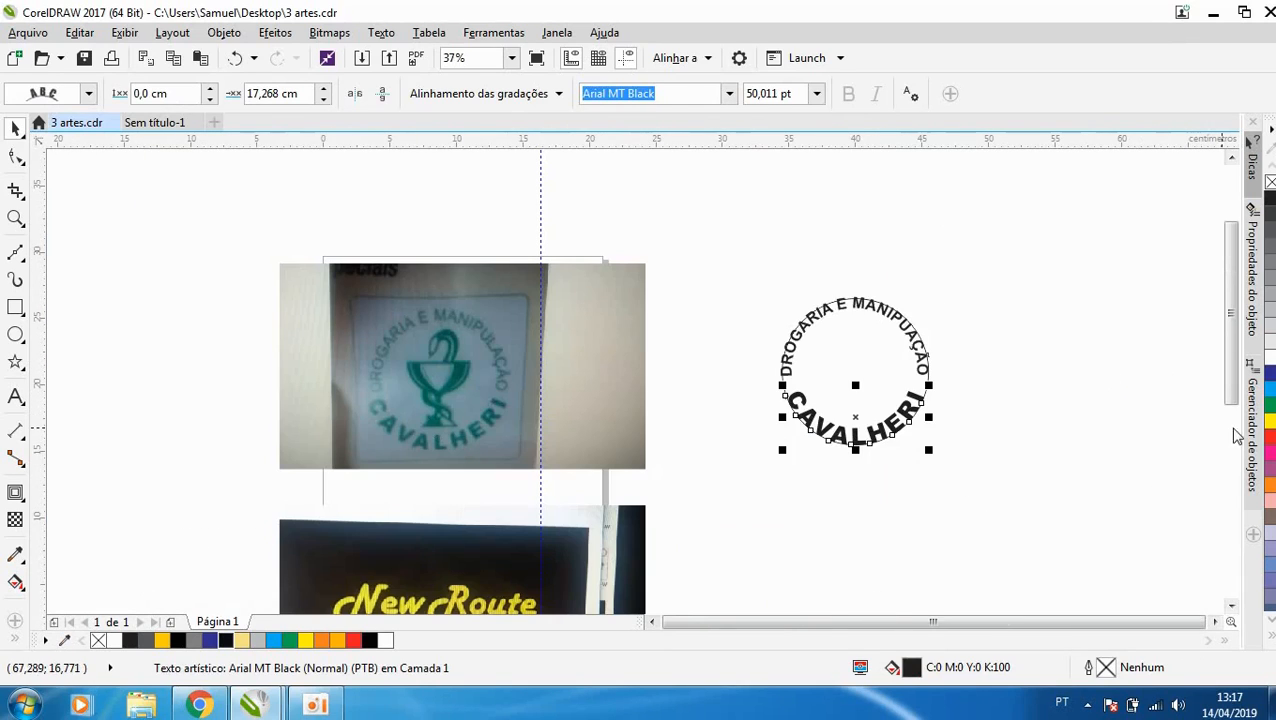
pyautogui.click(1268, 405)
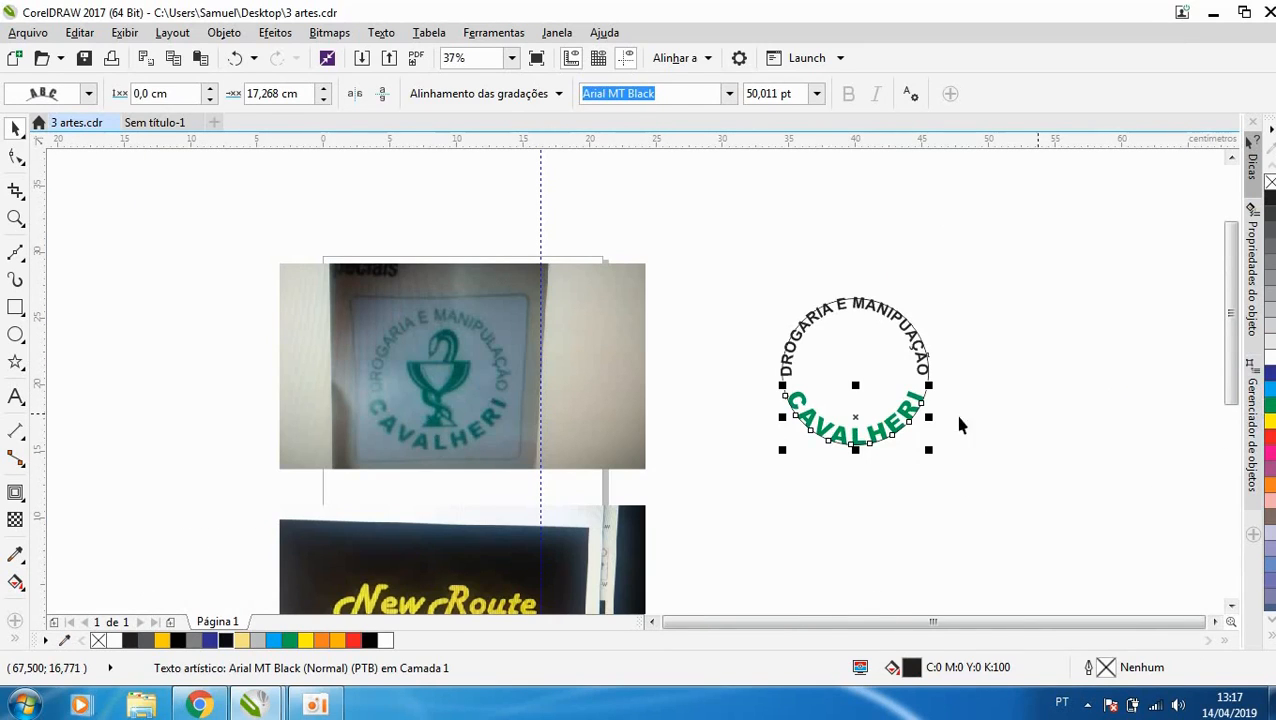
# - Try to fill the upper arc text with the same green, and undo the fill
pyautogui.click(903, 321)
pyautogui.click(1269, 405)
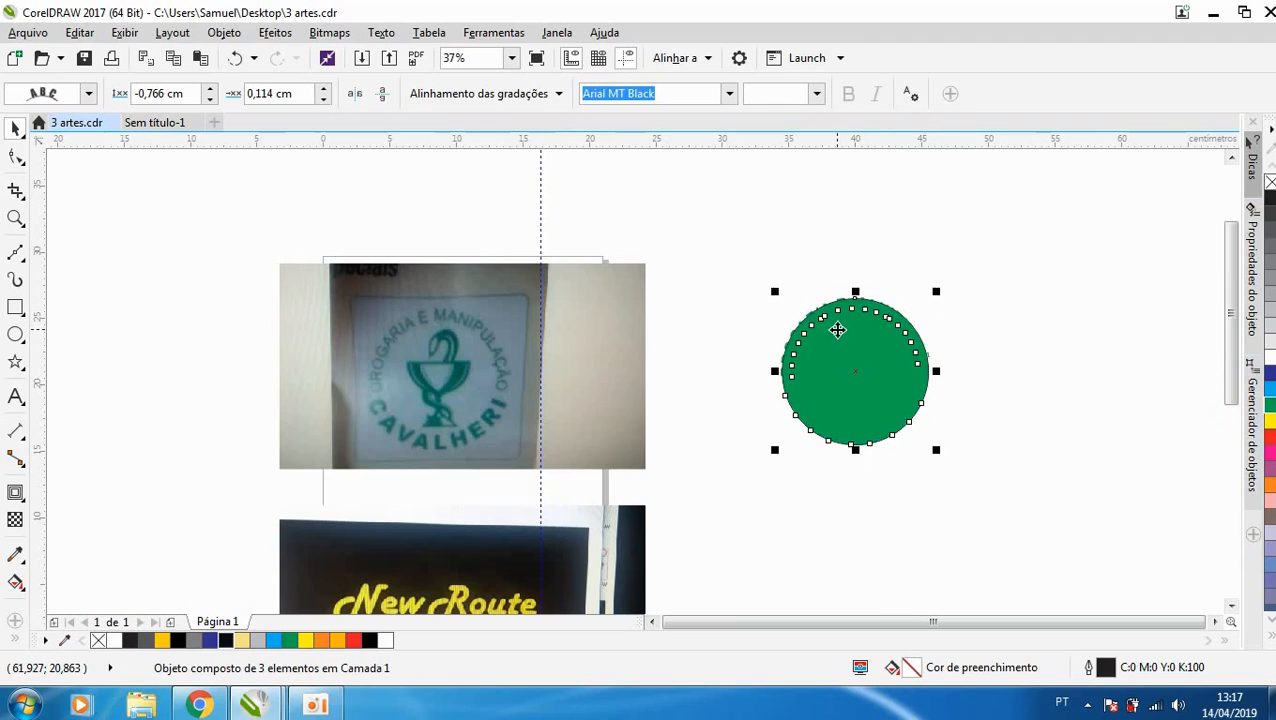
pyautogui.hotkey('ctrl', 'z')
# - Move the circle with both fitted texts closer to the photo, centring the circle at X 32.5 cm, Y 20.5 cm
pyautogui.click(835, 365)
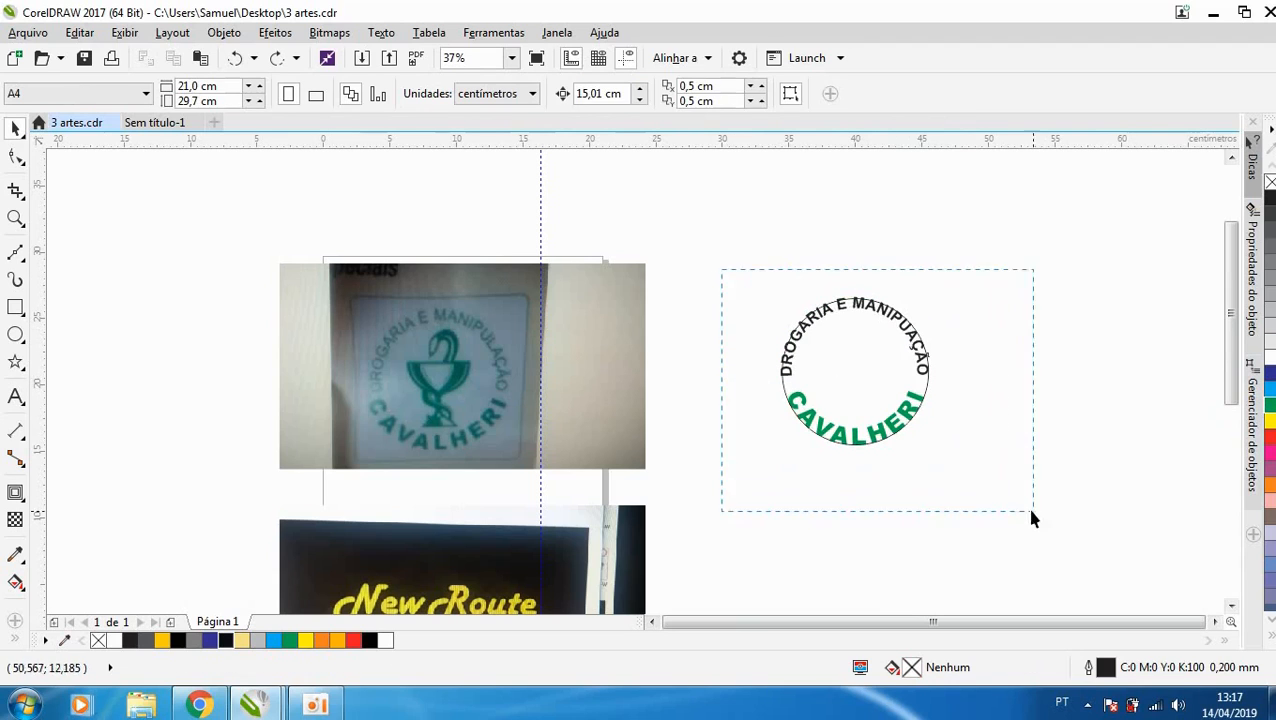
pyautogui.moveTo(1033, 511); pyautogui.dragTo(1034, 512)
pyautogui.moveTo(887, 437); pyautogui.dragTo(787, 442)
pyautogui.scroll(1, 788, 380)
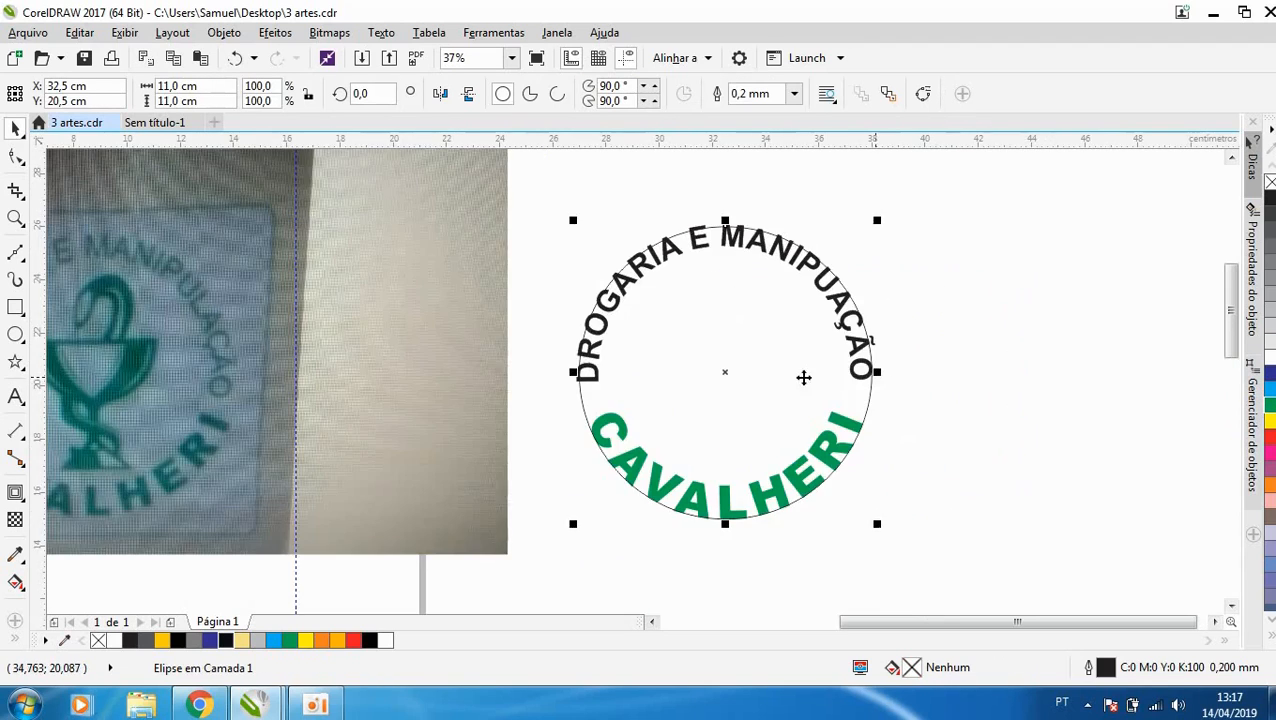
# - Try moving the circle to a lower position away from the photo, and undo the move
pyautogui.click(1098, 369)
pyautogui.moveTo(806, 386); pyautogui.dragTo(890, 471)
pyautogui.hotkey('ctrl', 'z')
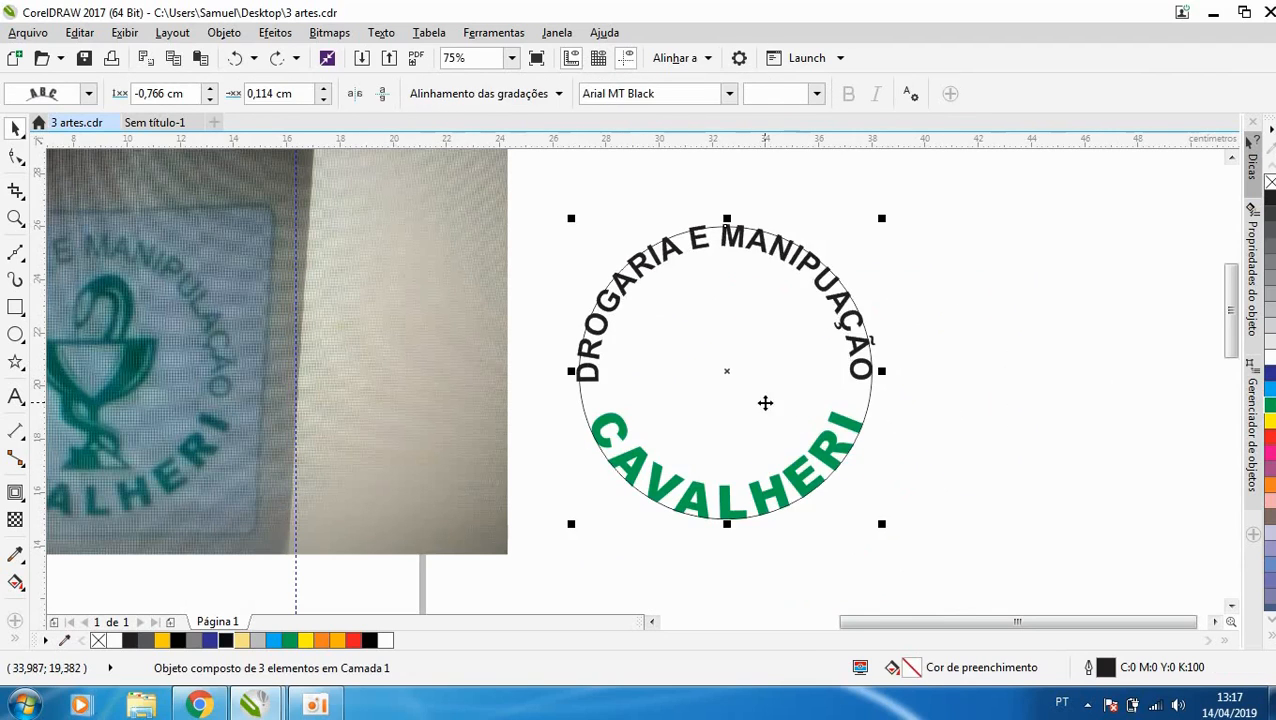
pyautogui.rightClick(765, 403)
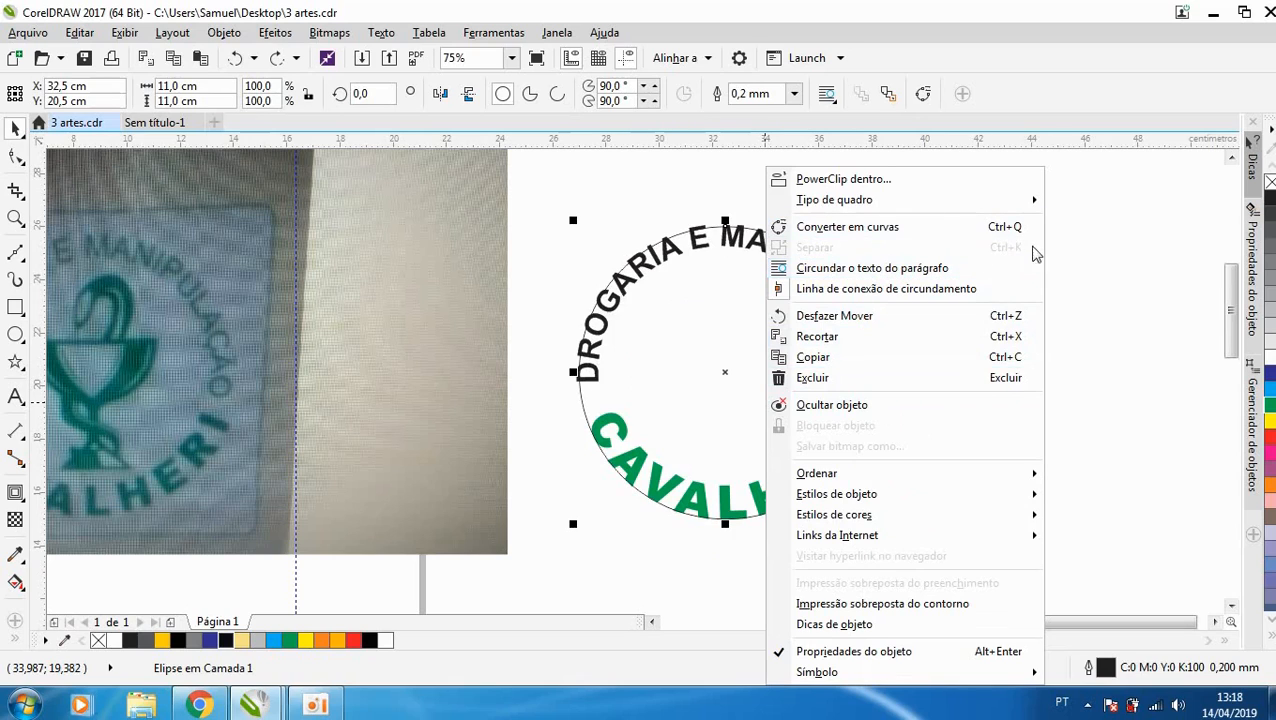
pyautogui.click(640, 384)
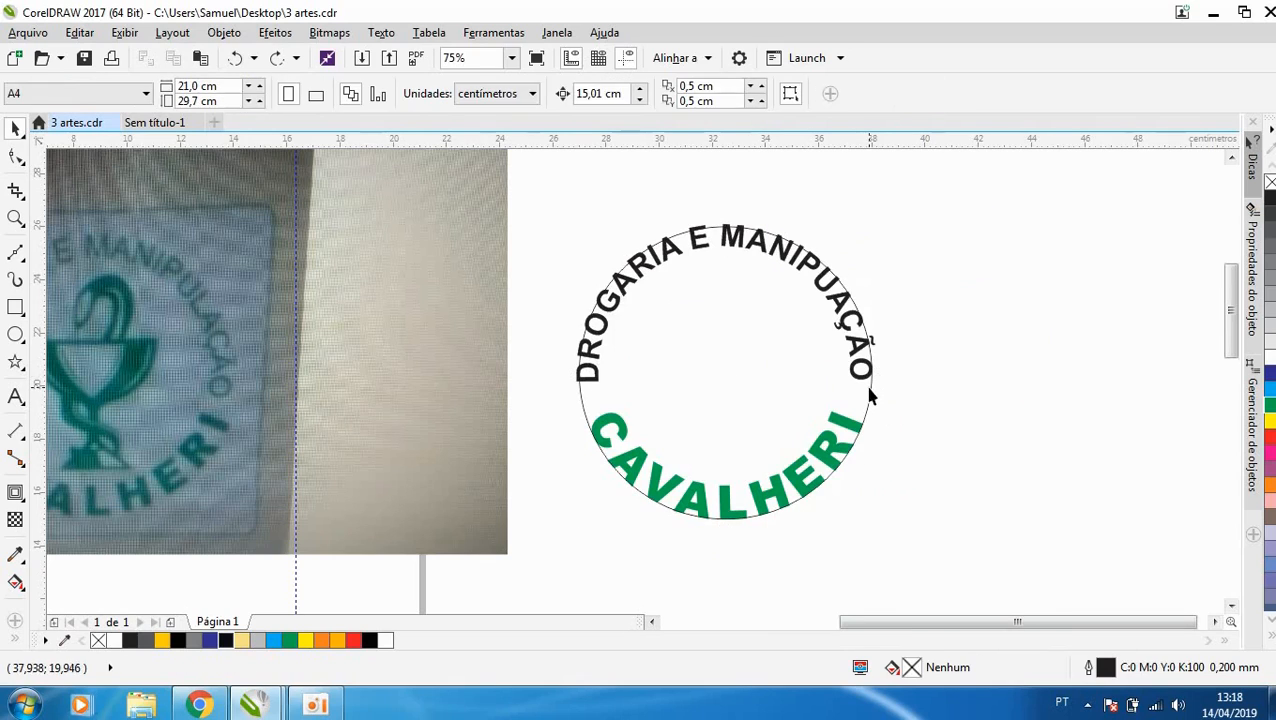
pyautogui.moveTo(869, 387); pyautogui.dragTo(878, 454)
pyautogui.hotkey('ctrl', 'z')
pyautogui.rightClick(826, 341)
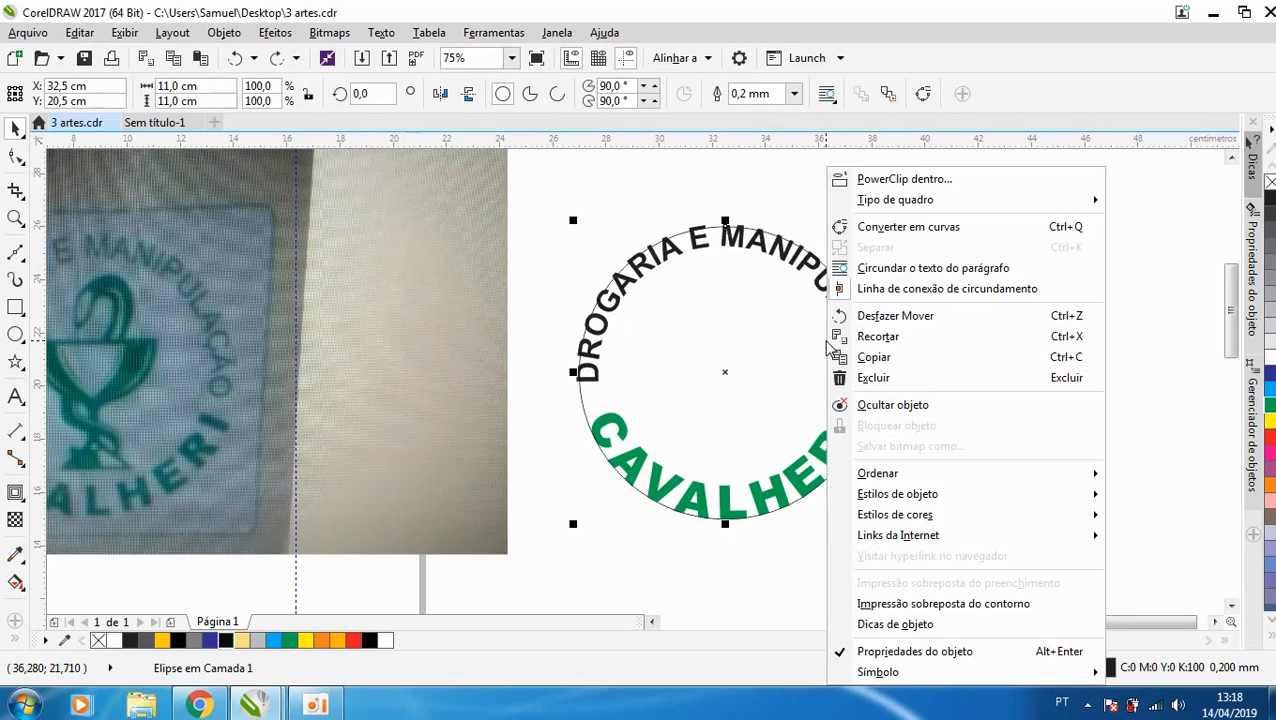
pyautogui.click(235, 38)
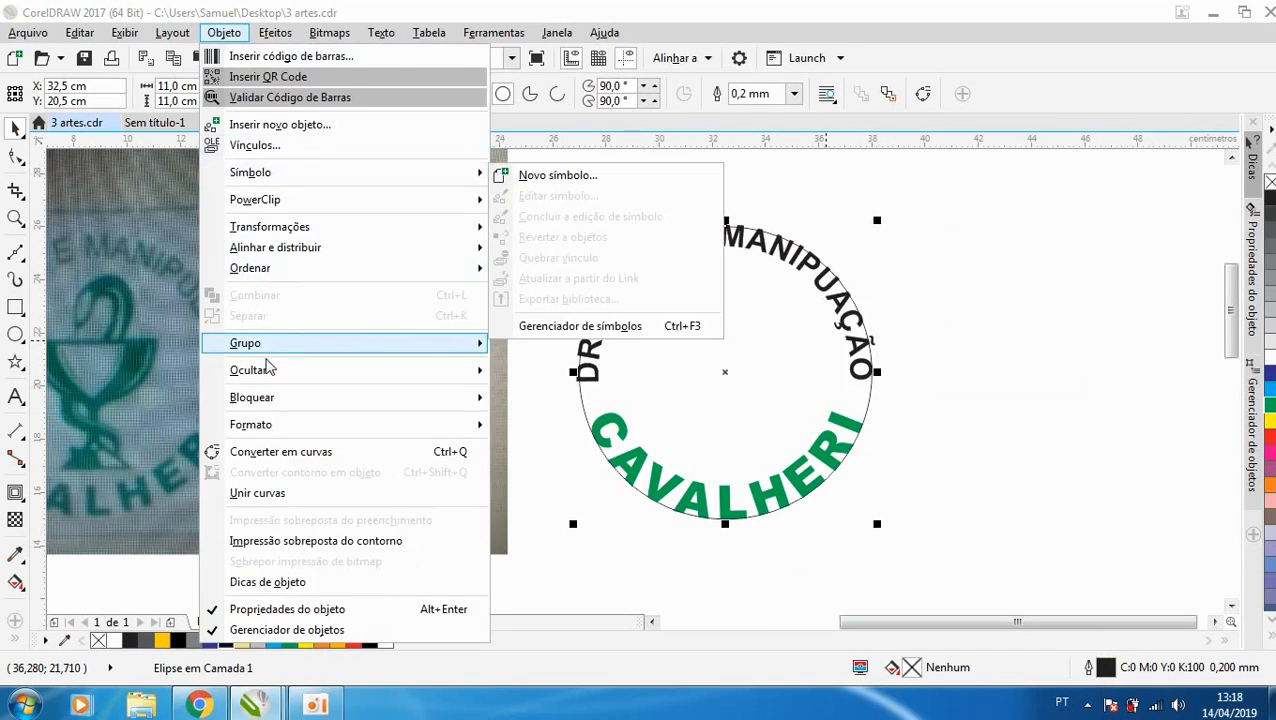
pyautogui.click(862, 265)
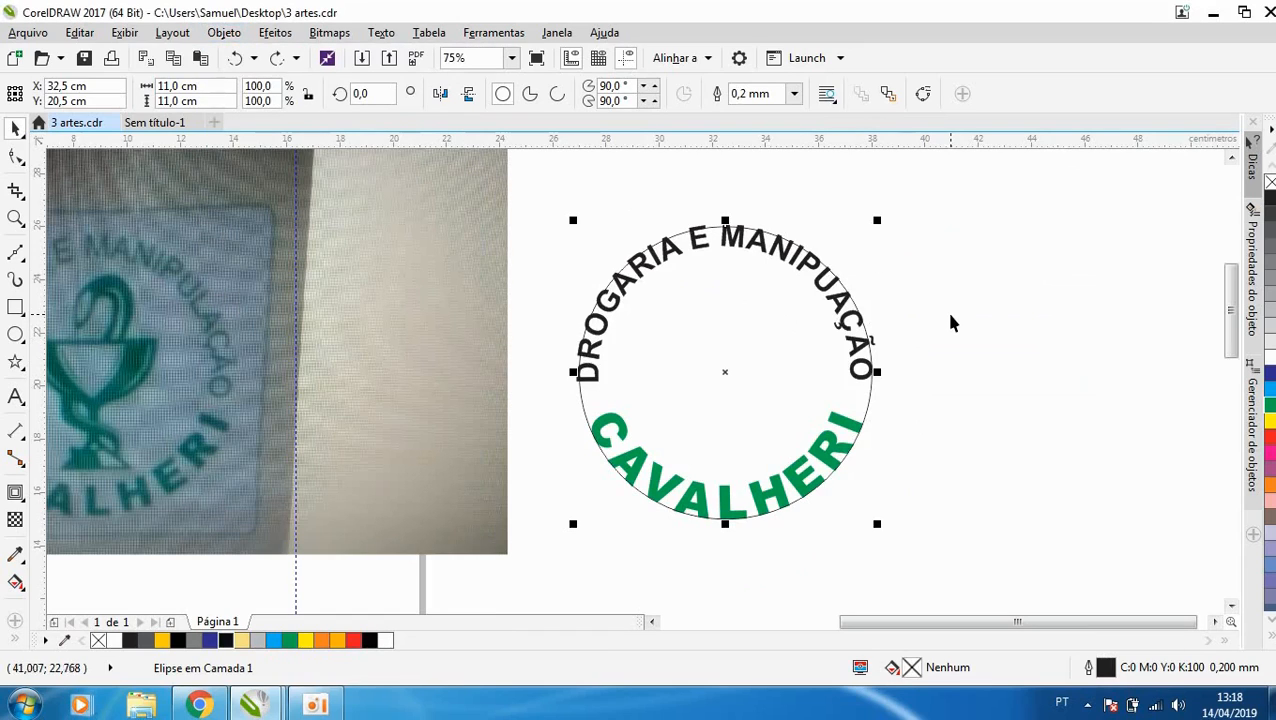
pyautogui.click(983, 327)
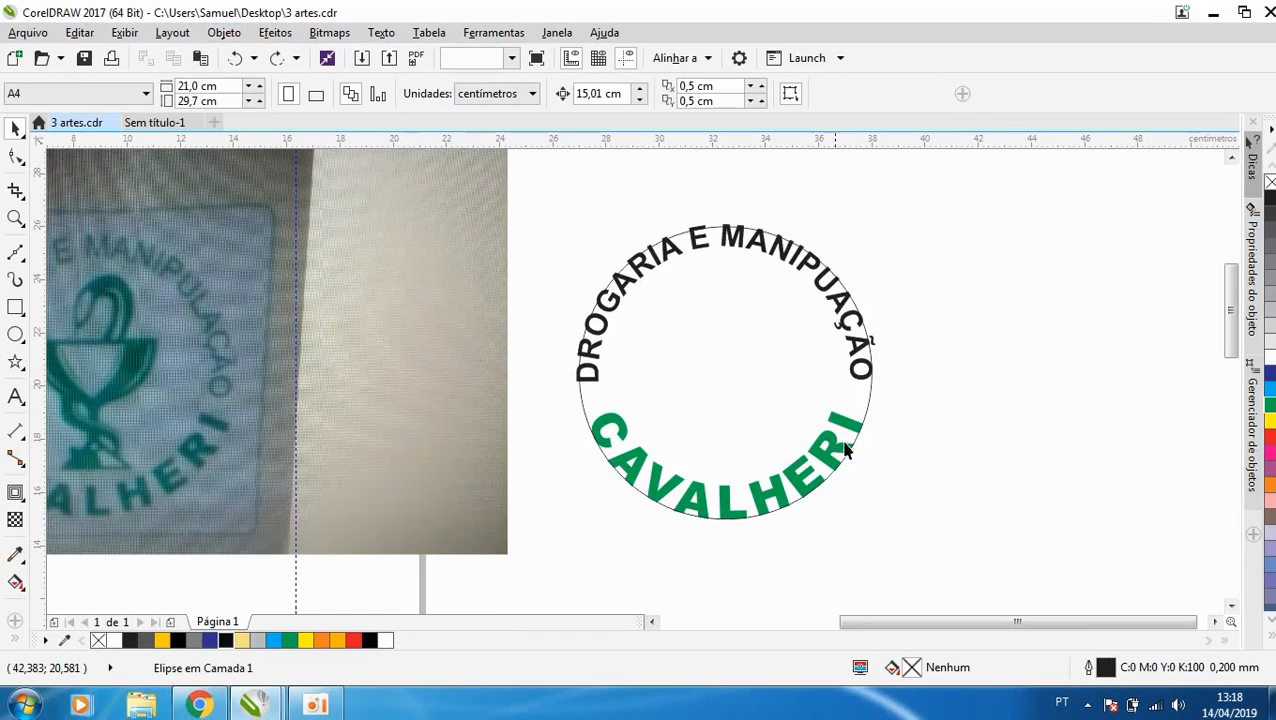
pyautogui.click(852, 430)
pyautogui.rightClick(851, 425)
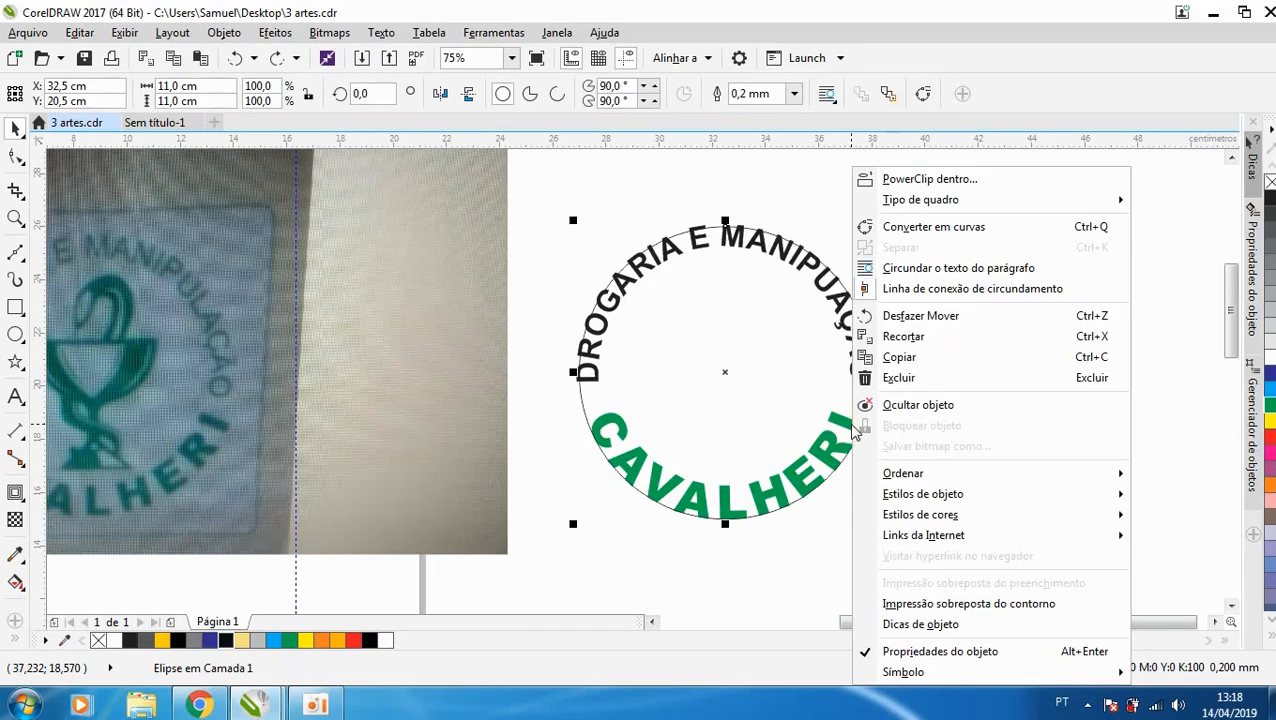
pyautogui.click(796, 289)
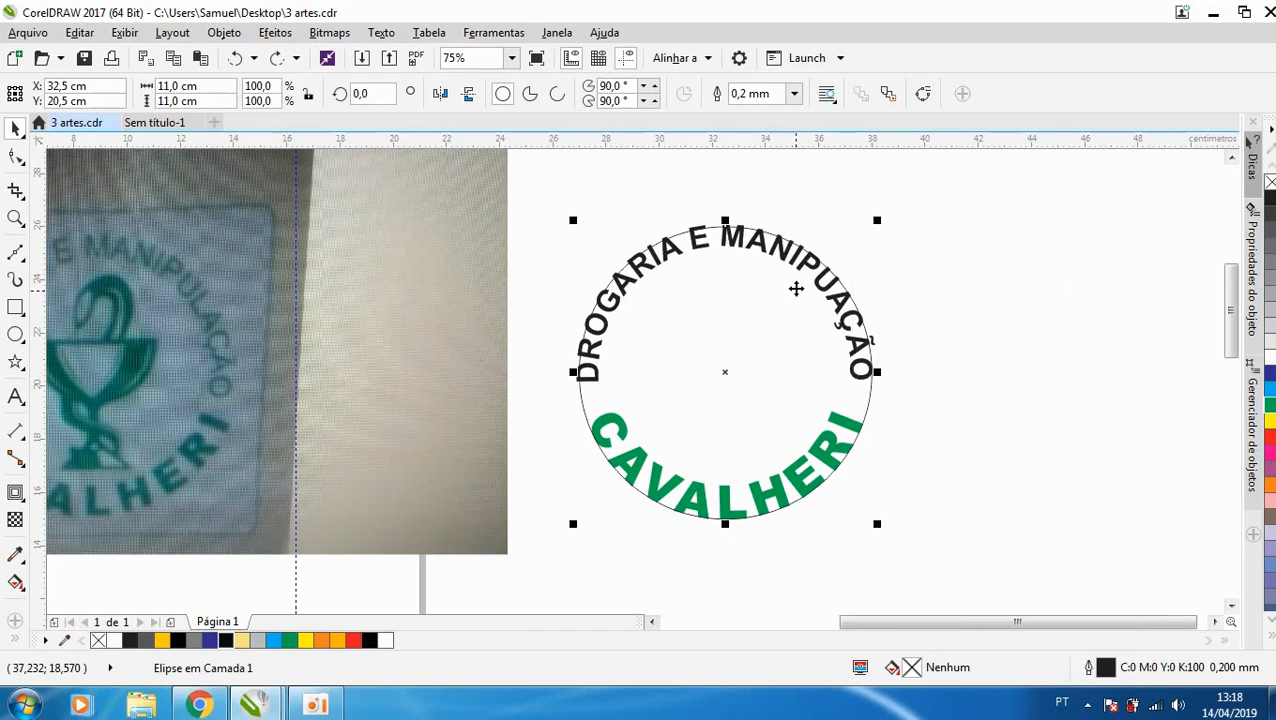
pyautogui.click(893, 413)
pyautogui.click(874, 404)
pyautogui.rightClick(874, 404)
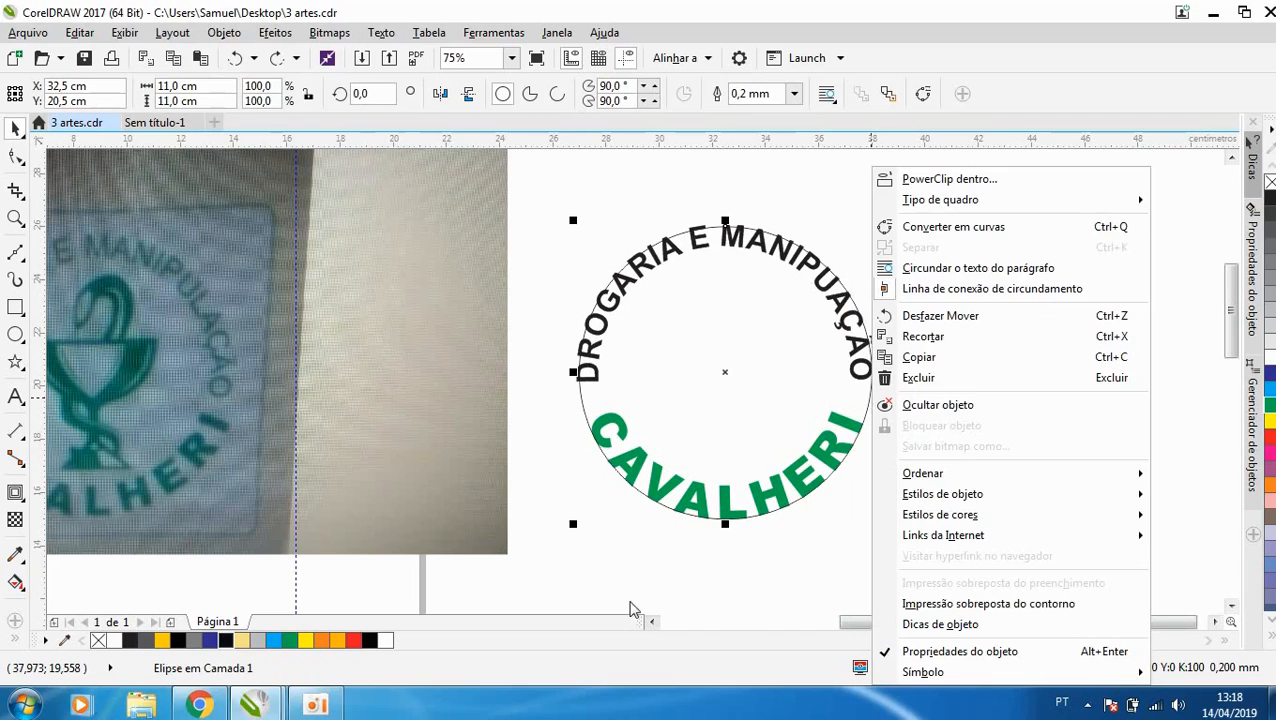
# - Break the fitted text group apart so both curved texts are separate from the circle
pyautogui.click(709, 513)
pyautogui.click(723, 536)
pyautogui.moveTo(722, 509); pyautogui.dragTo(754, 559)
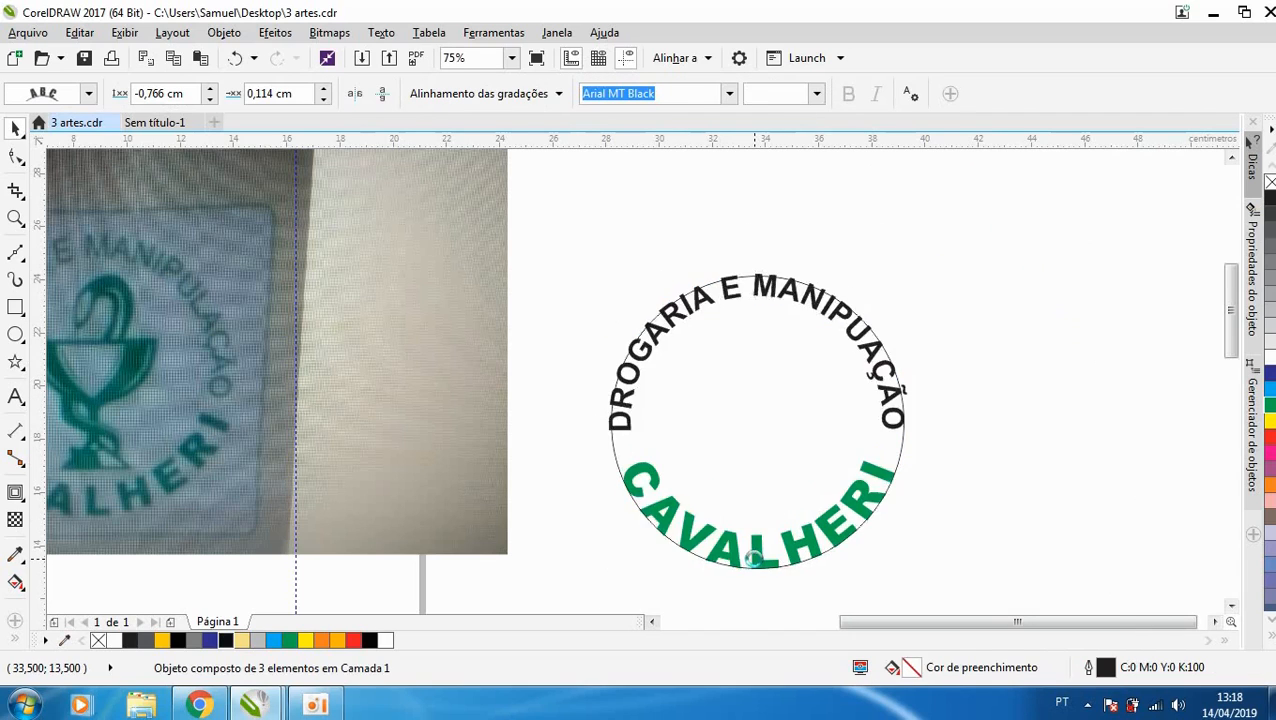
pyautogui.hotkey('ctrl', 'z')
pyautogui.hotkey('ctrl', 'k')
pyautogui.click(679, 427)
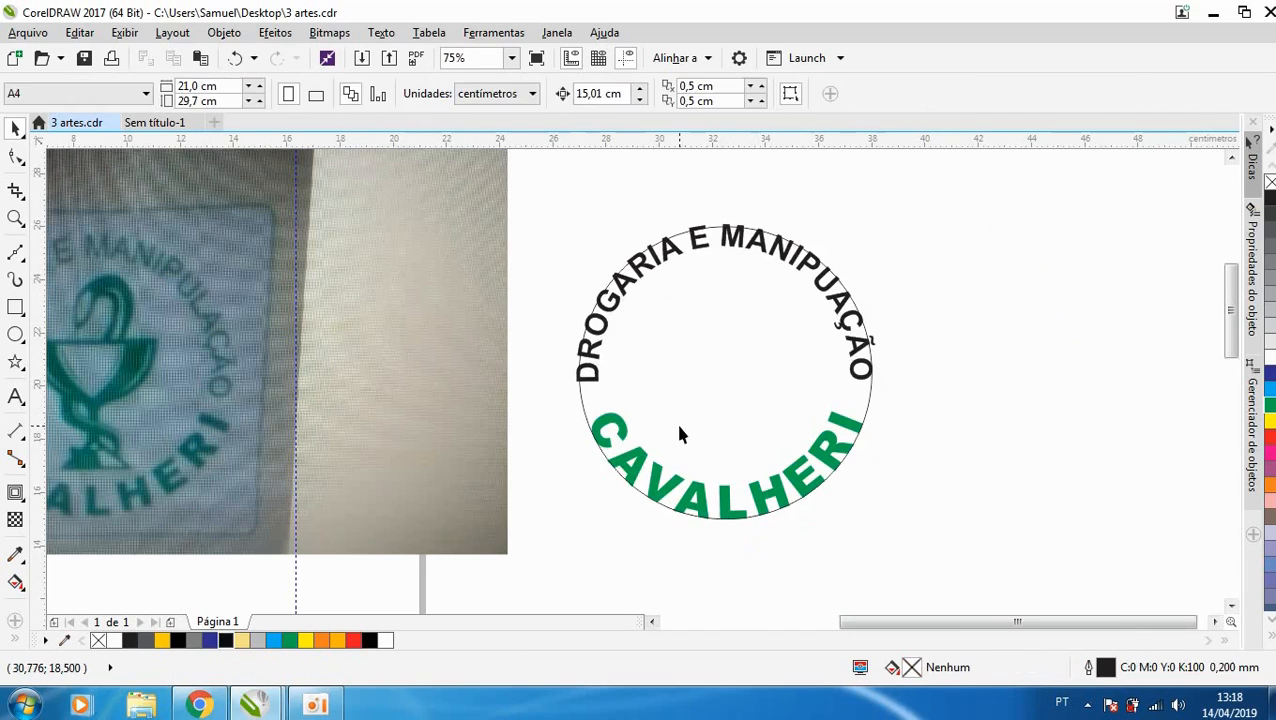
# - Try moving the circle away from the two curved texts, and undo the move
pyautogui.moveTo(679, 427); pyautogui.dragTo(799, 433)
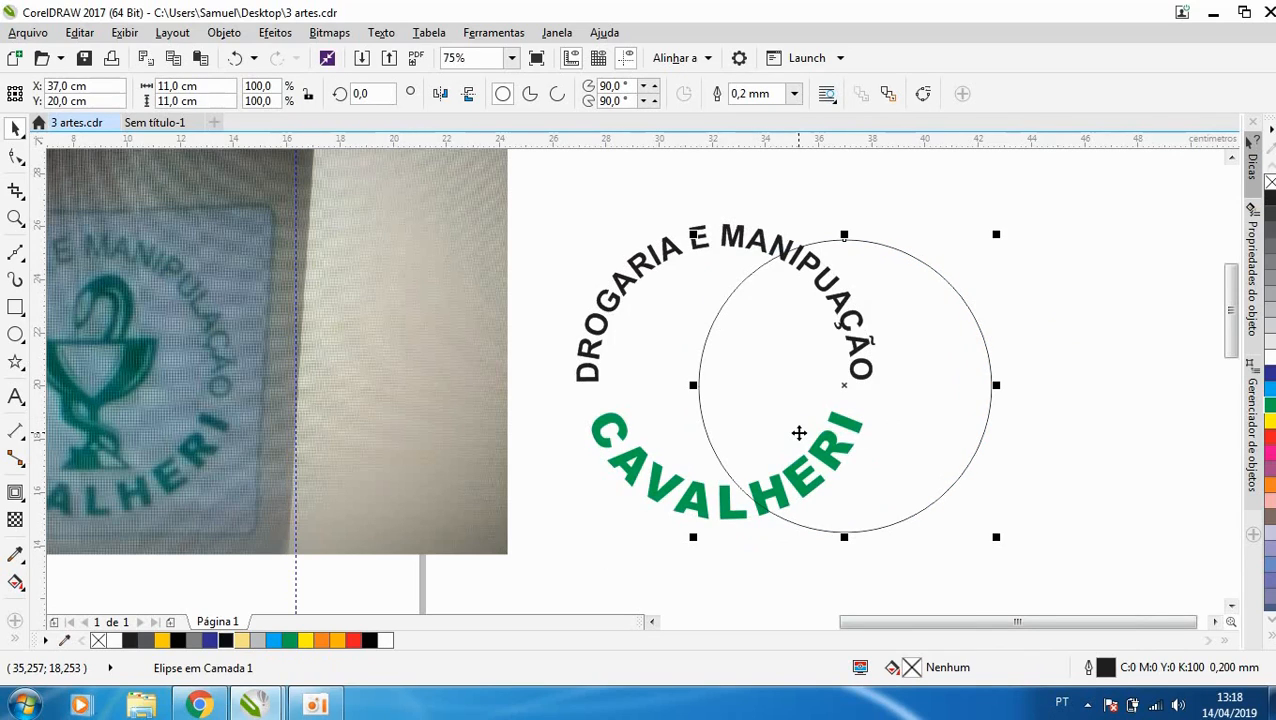
pyautogui.hotkey('ctrl', 'z')
pyautogui.rightClick(866, 372)
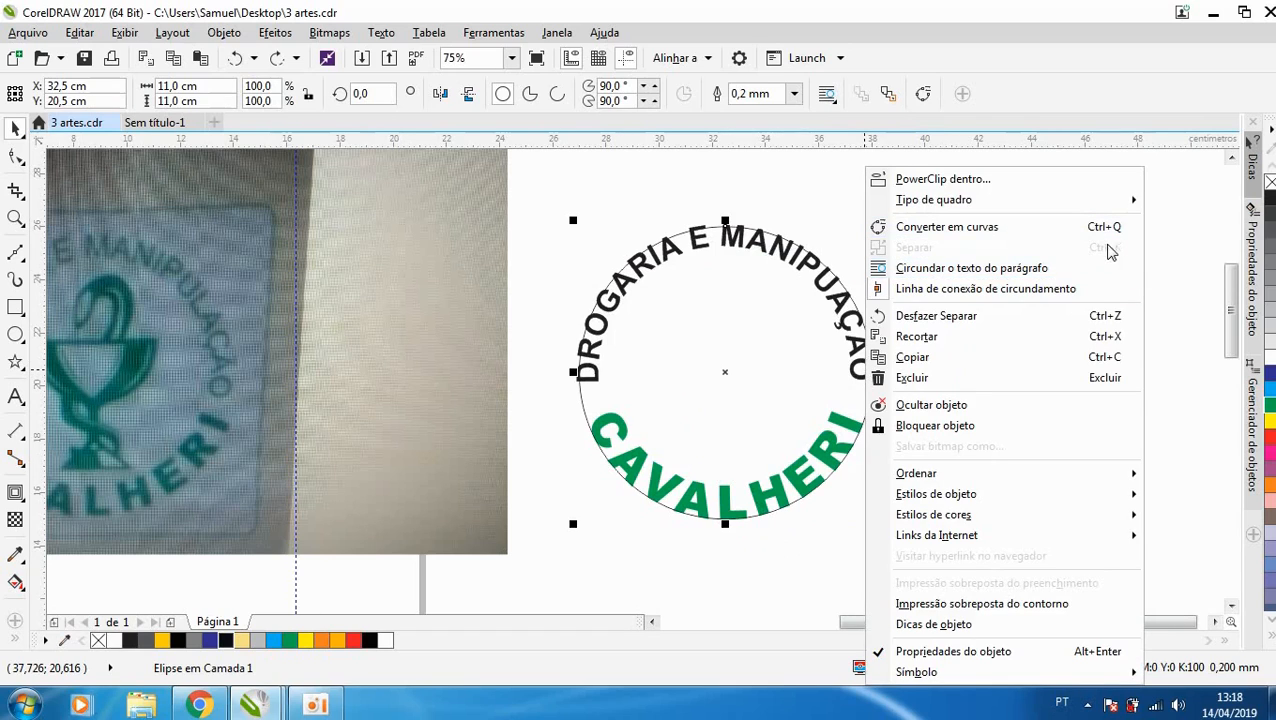
pyautogui.click(657, 449)
# - Delete the circle outline that guided the curved texts
pyautogui.click(970, 484)
pyautogui.moveTo(823, 477); pyautogui.dragTo(891, 571)
pyautogui.press('Delete')
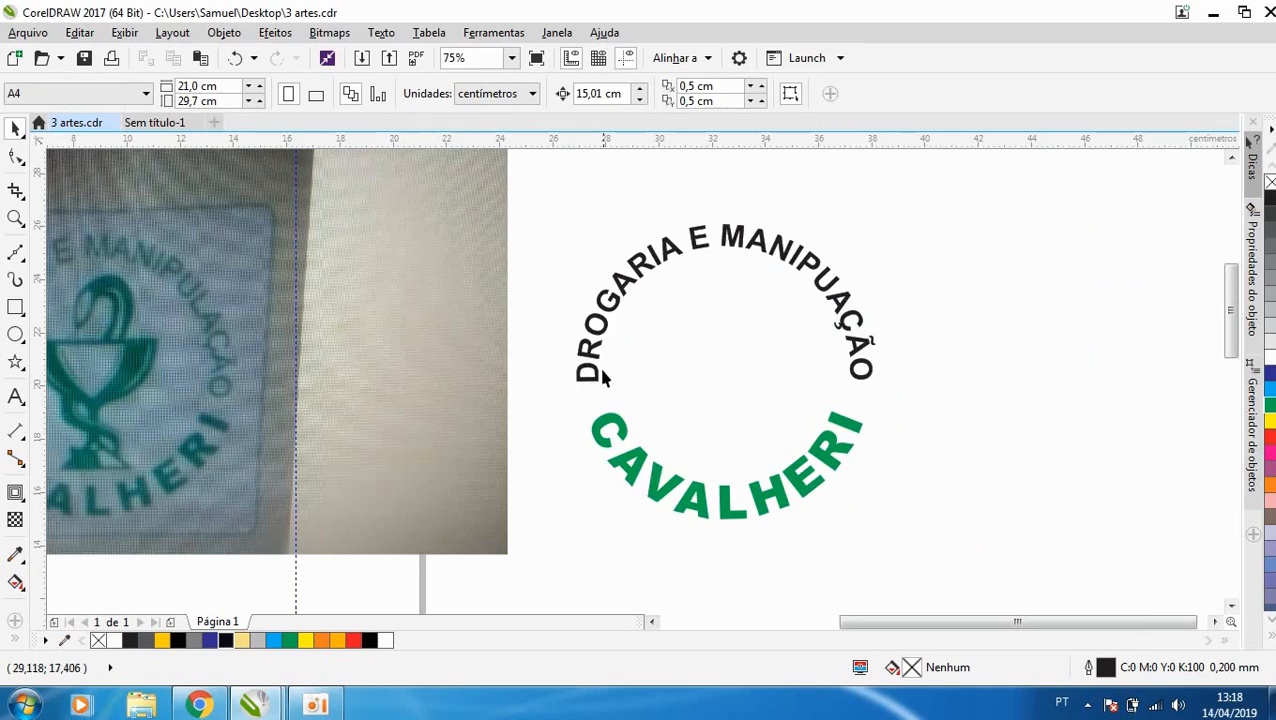
# - Fill the upper arc text with the same green as CAVALHERI
pyautogui.click(880, 293)
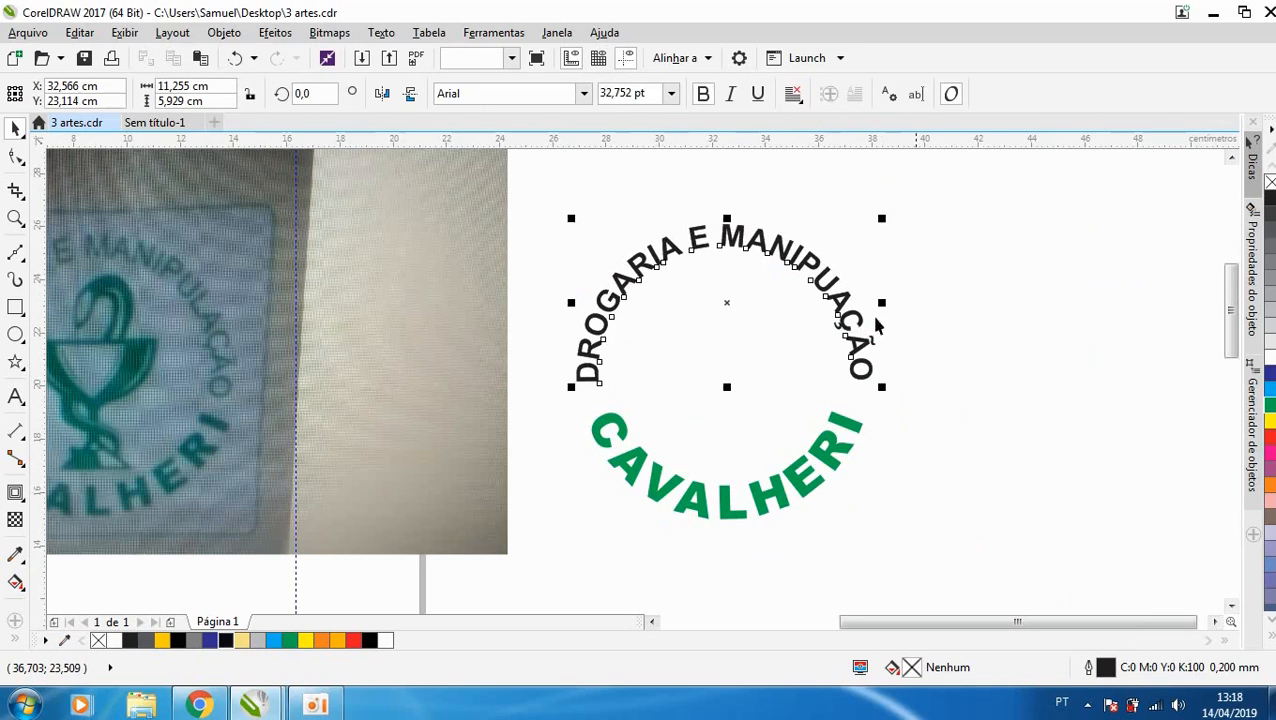
pyautogui.click(1268, 405)
pyautogui.click(1007, 342)
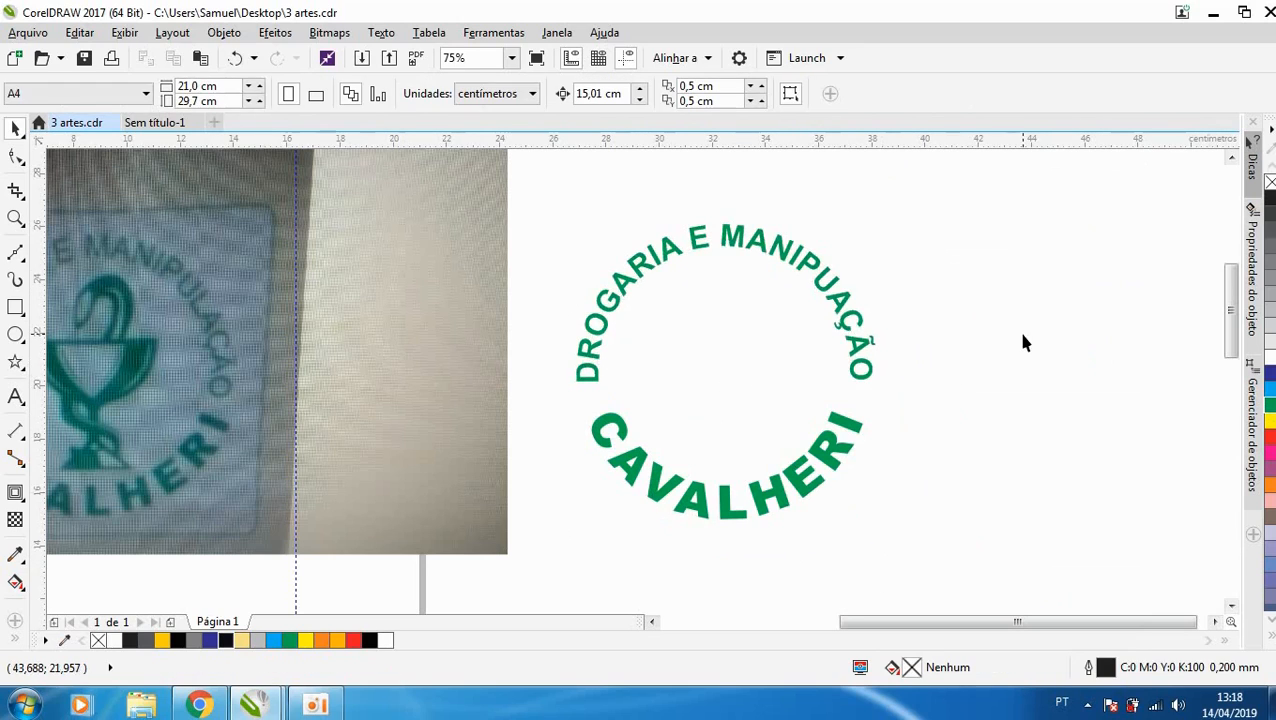
# - Examine the snake-and-cup symbol in the logo photo, and switch to the open Google image search in Chrome
pyautogui.scroll(-2, 1020, 340)
pyautogui.scroll(4, 560, 362)
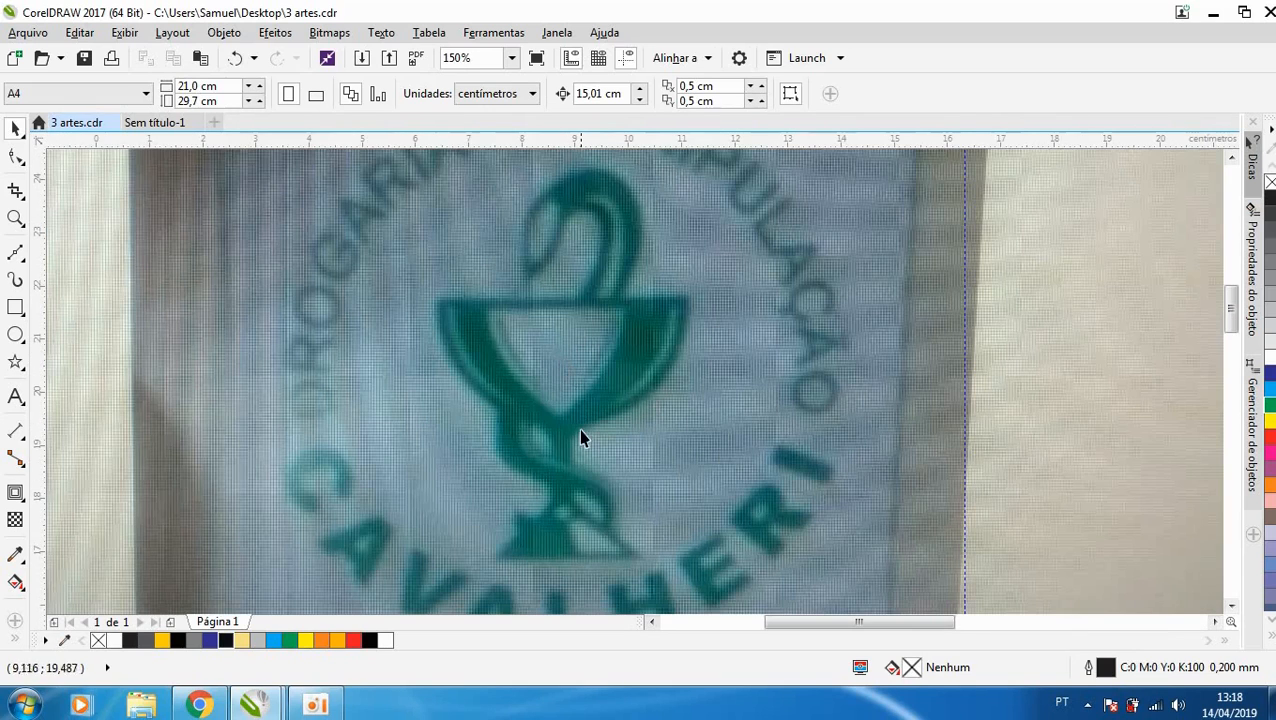
pyautogui.scroll(-2, 614, 400)
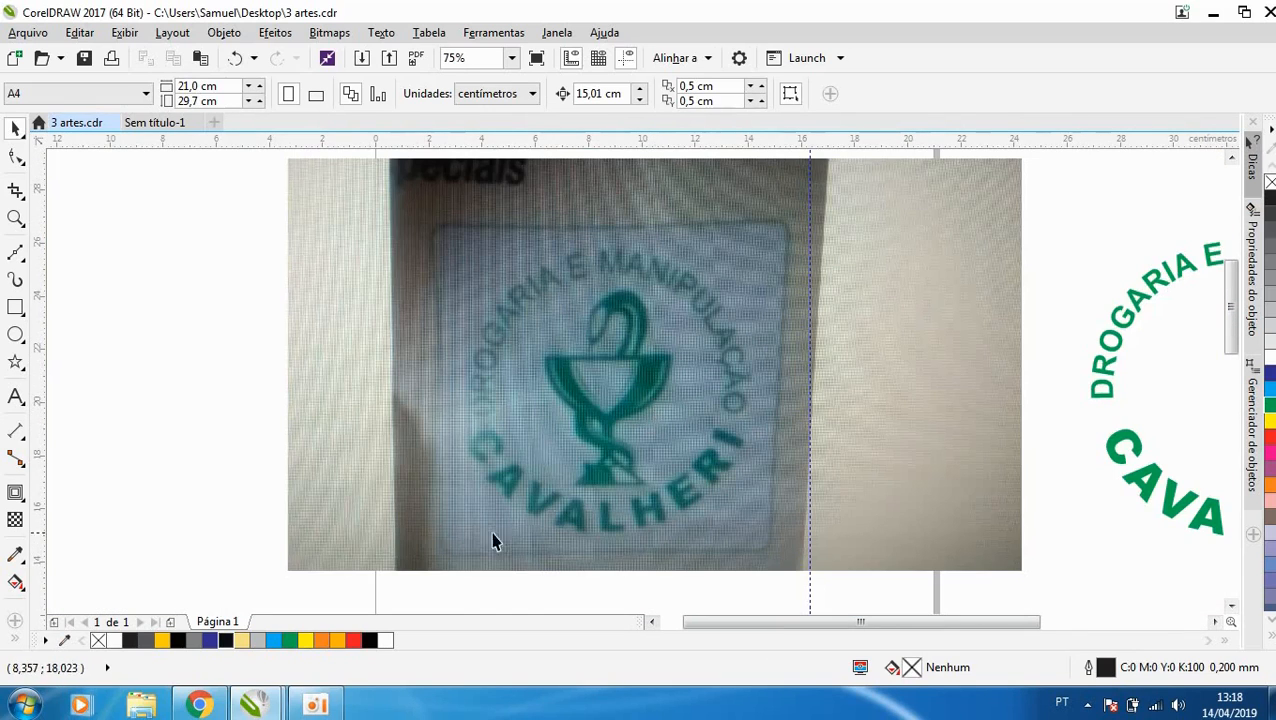
pyautogui.click(201, 705)
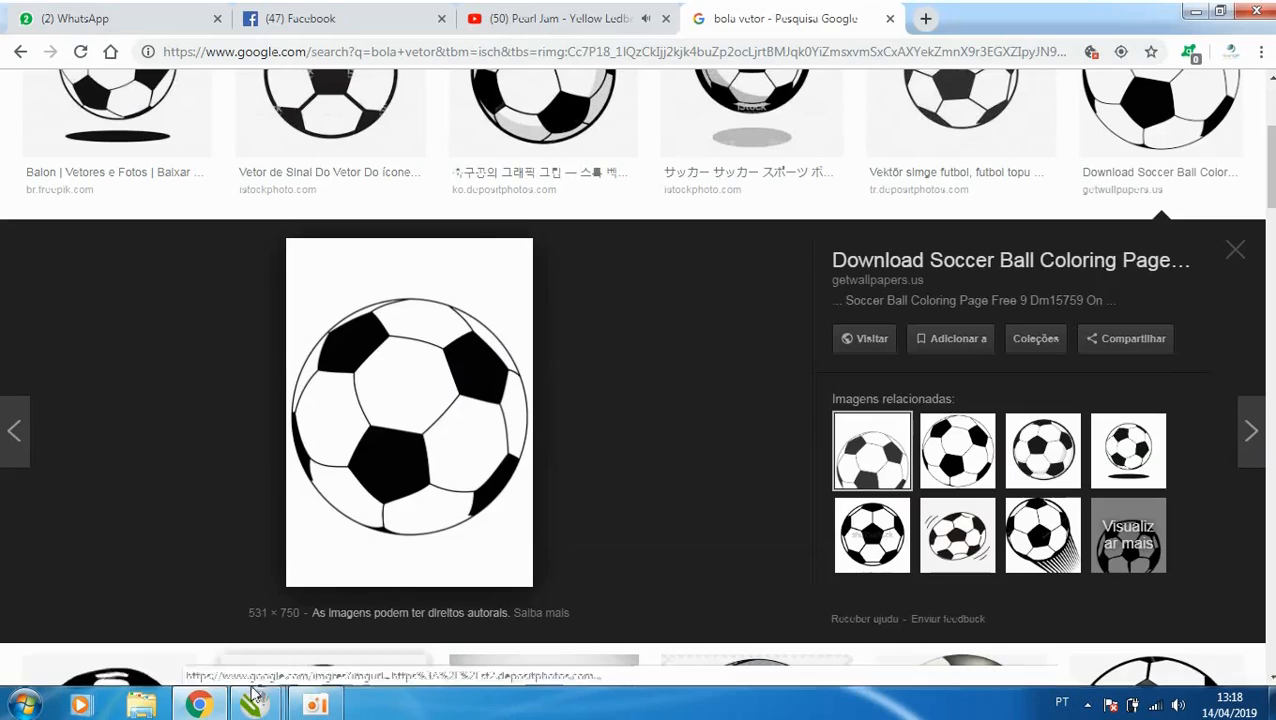
pyautogui.scroll(3, 505, 220)
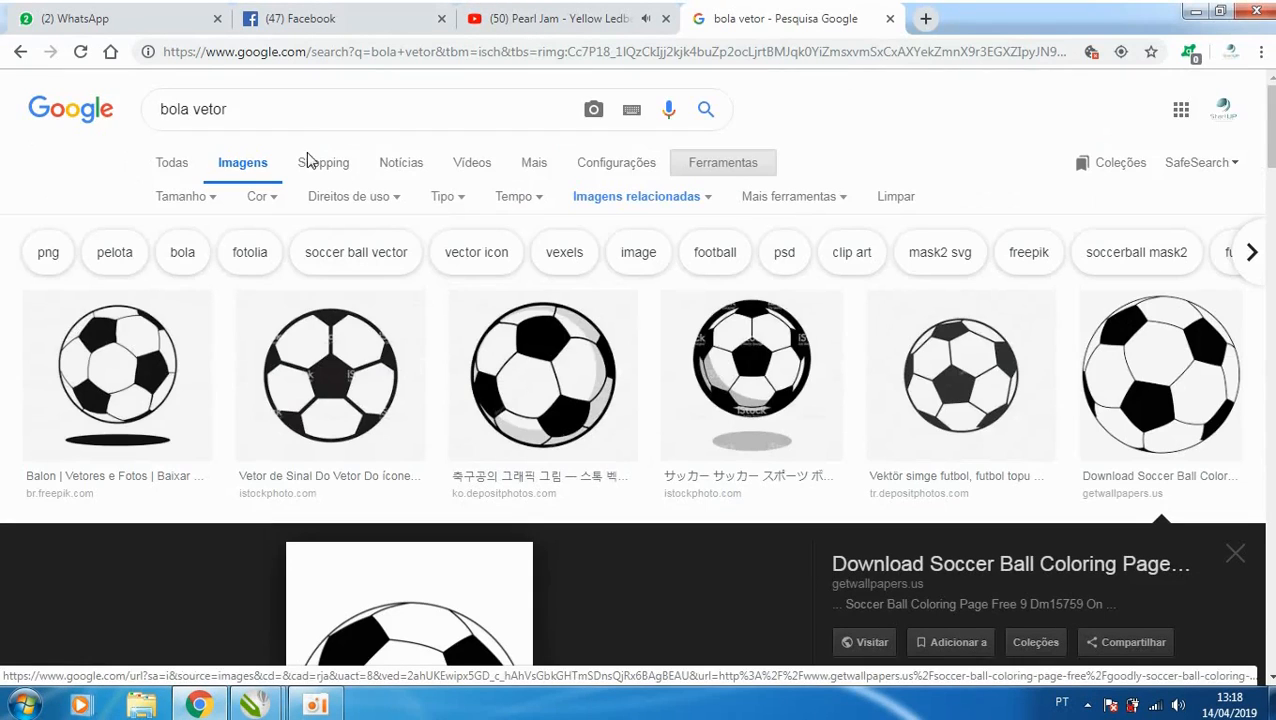
# - Search Google for LOGO FARMACIA and show the image results
pyautogui.moveTo(265, 106); pyautogui.dragTo(90, 117)
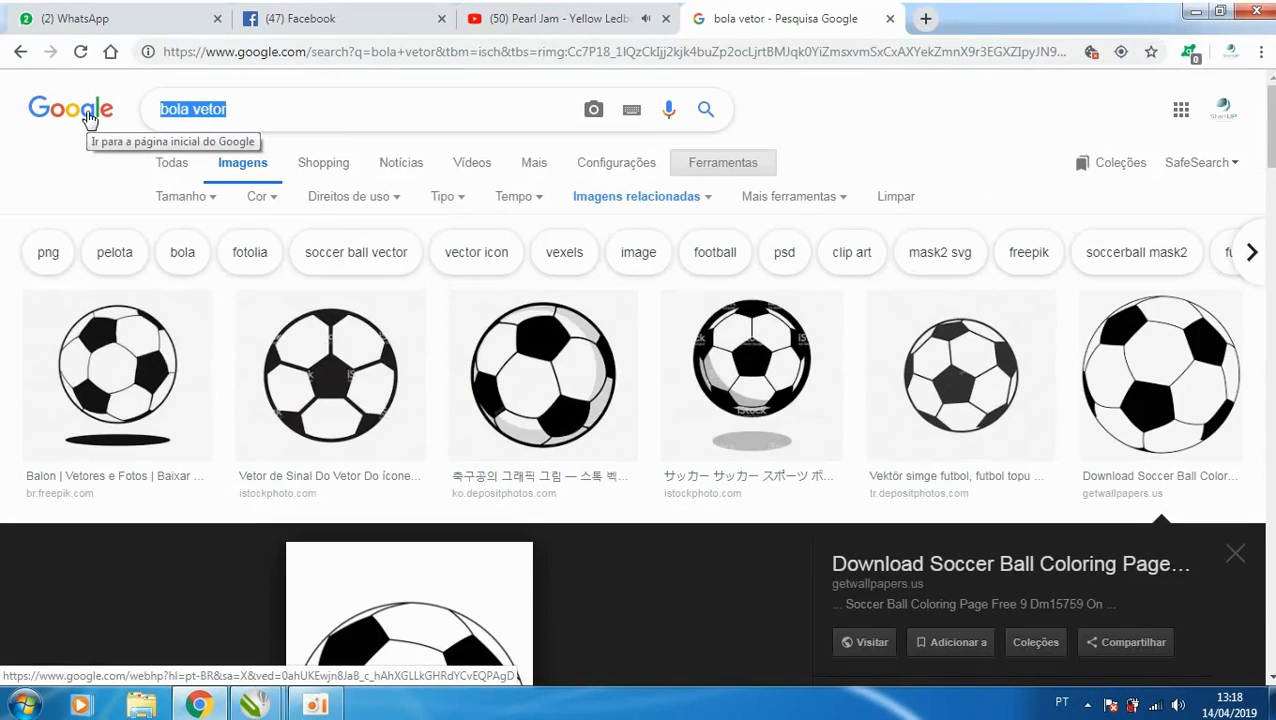
pyautogui.write('LOGO FA')
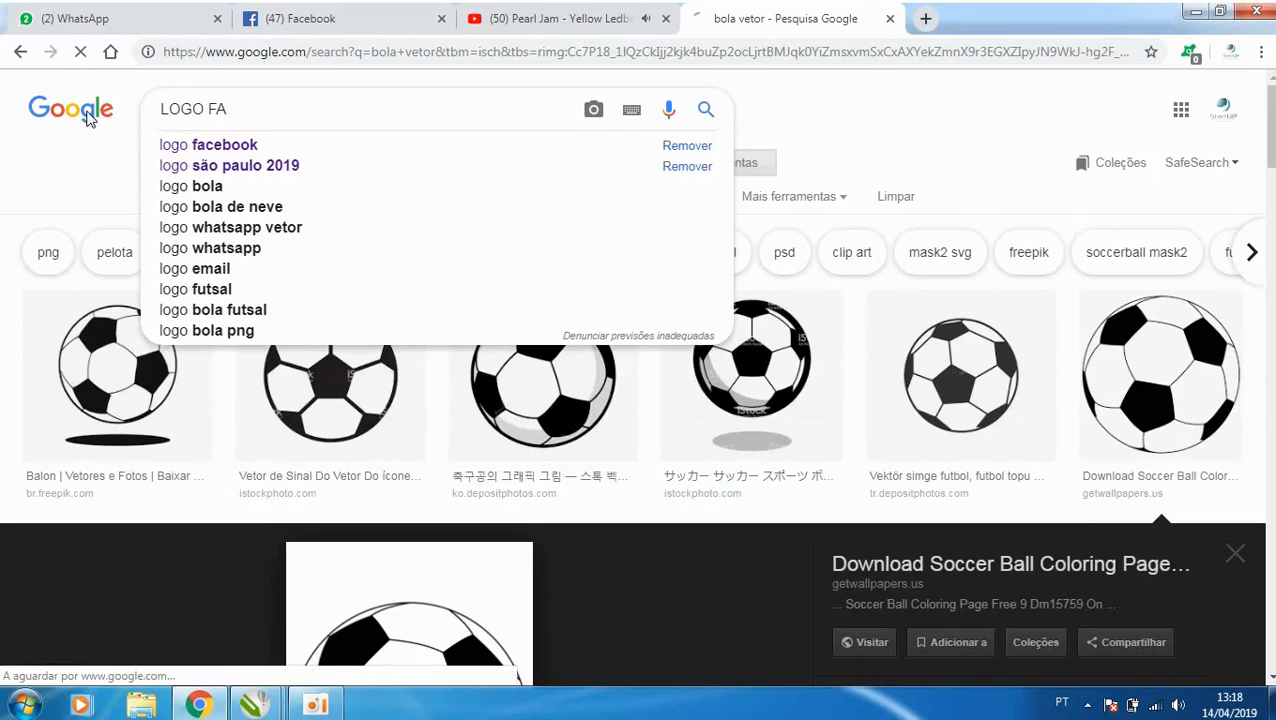
pyautogui.click(90, 117)
pyautogui.write('CIA')
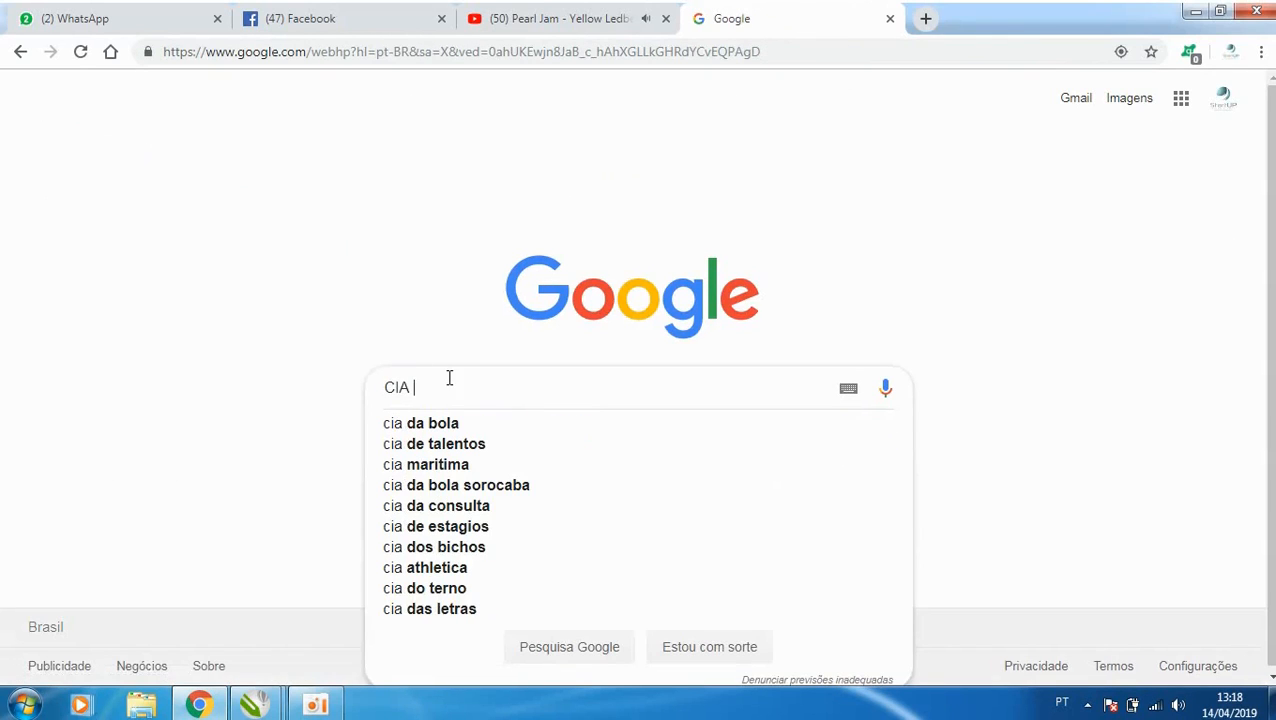
pyautogui.moveTo(449, 378); pyautogui.dragTo(2, 325)
pyautogui.write('LOGO FA')
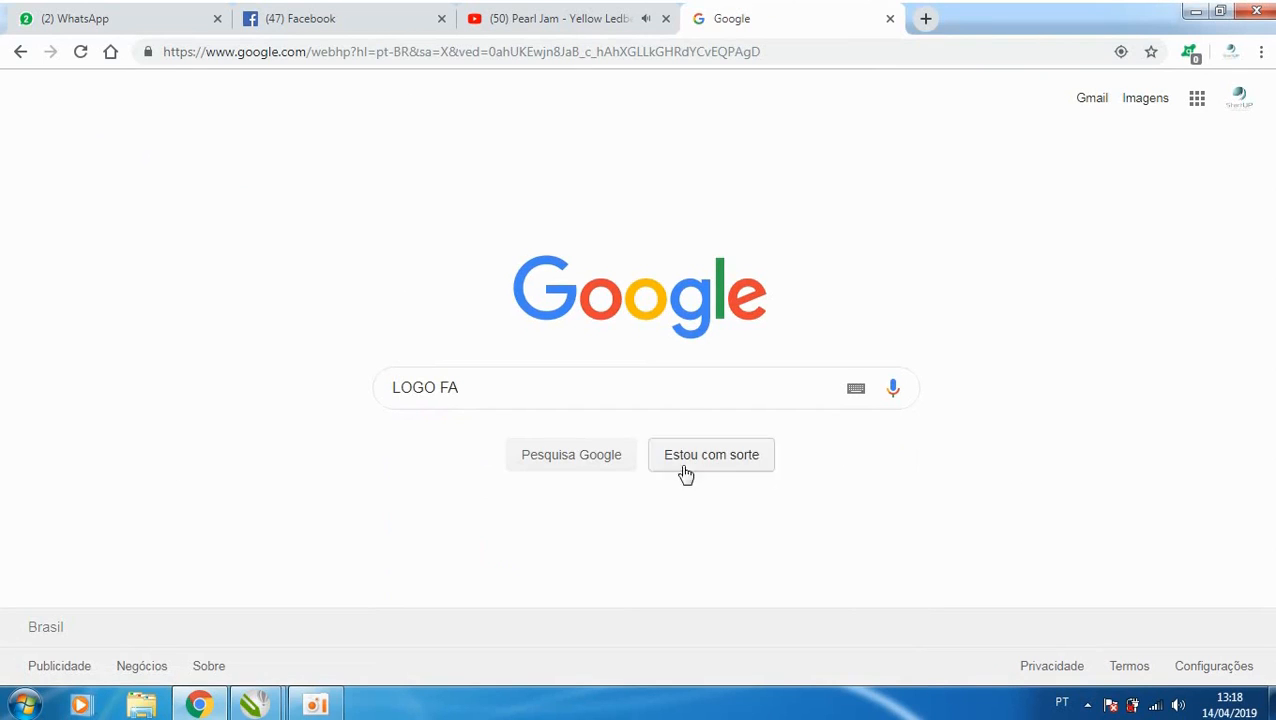
pyautogui.click(587, 397)
pyautogui.write('RMACIA')
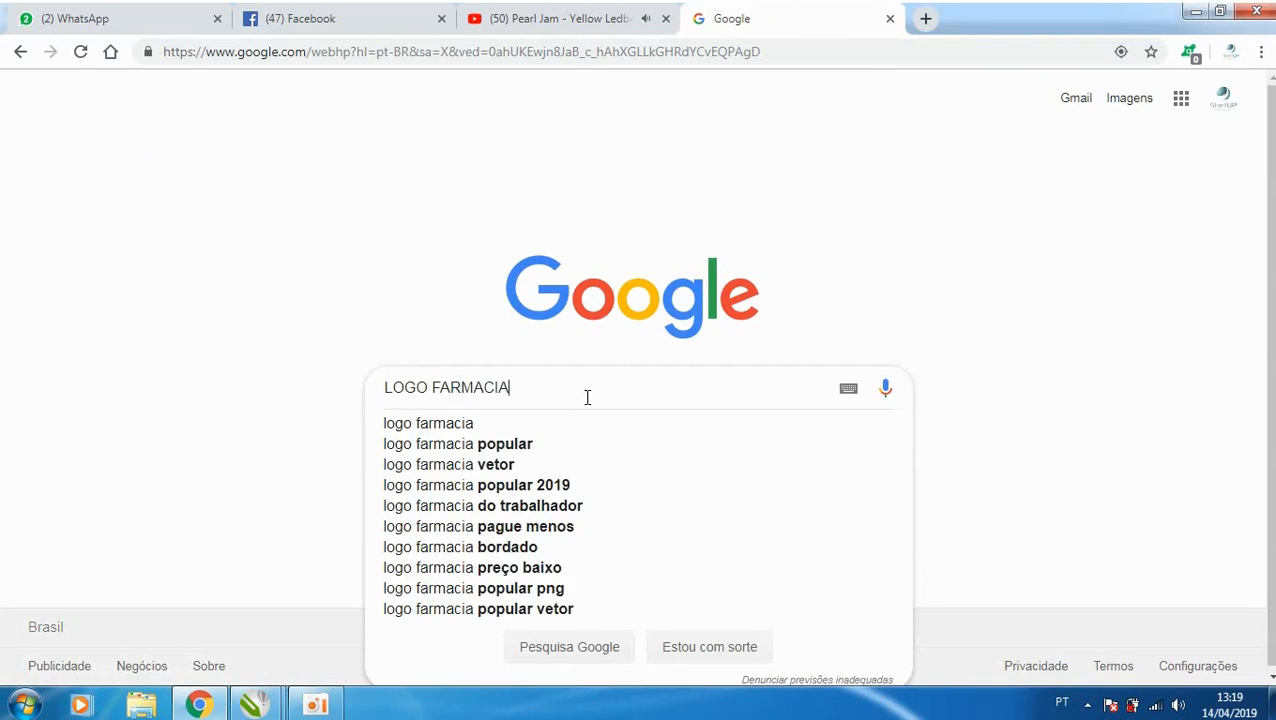
pyautogui.press('Return')
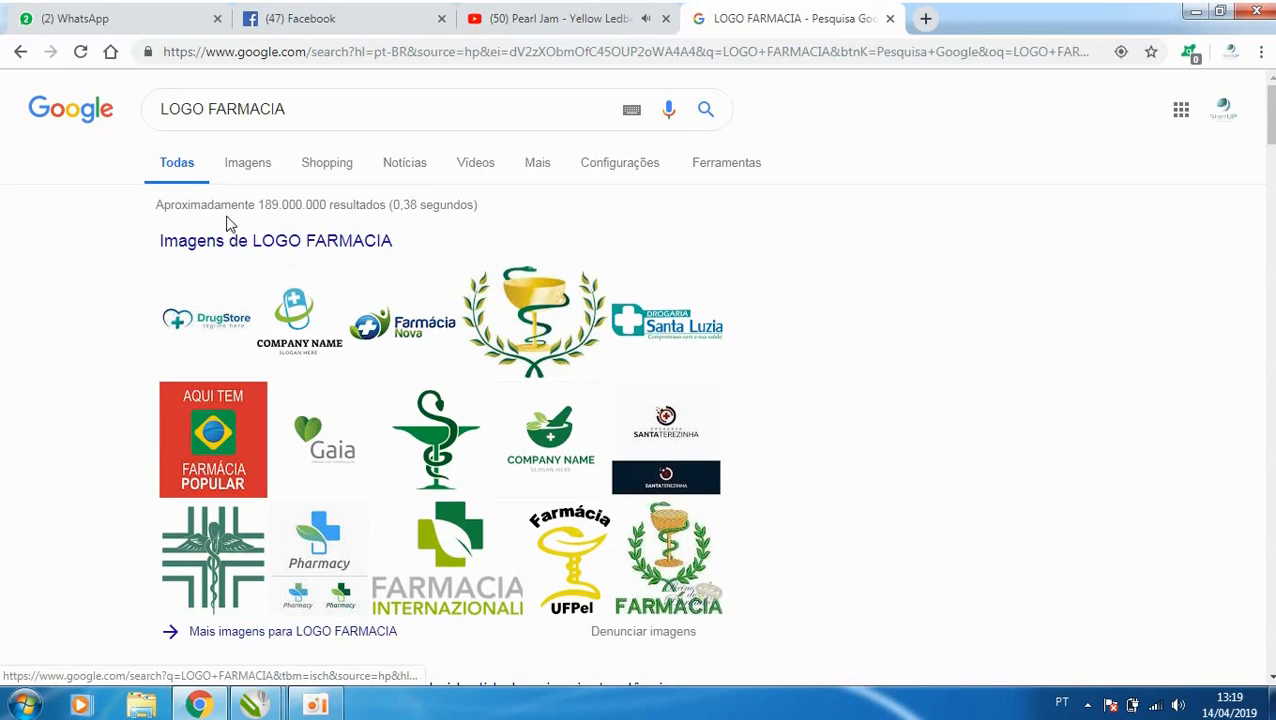
pyautogui.click(248, 168)
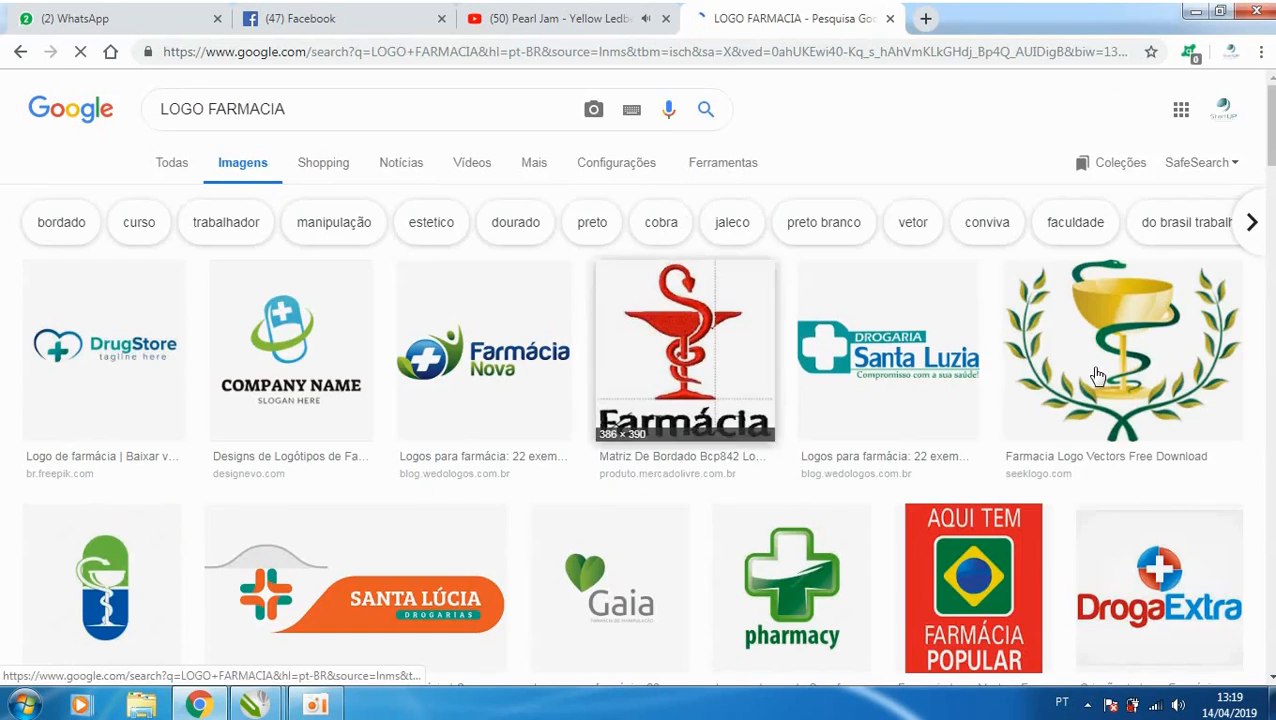
# - Preview the green snake and gold cup symbol among the results, and compare it with the logo photo in CorelDRAW
pyautogui.scroll(-5, 560, 440)
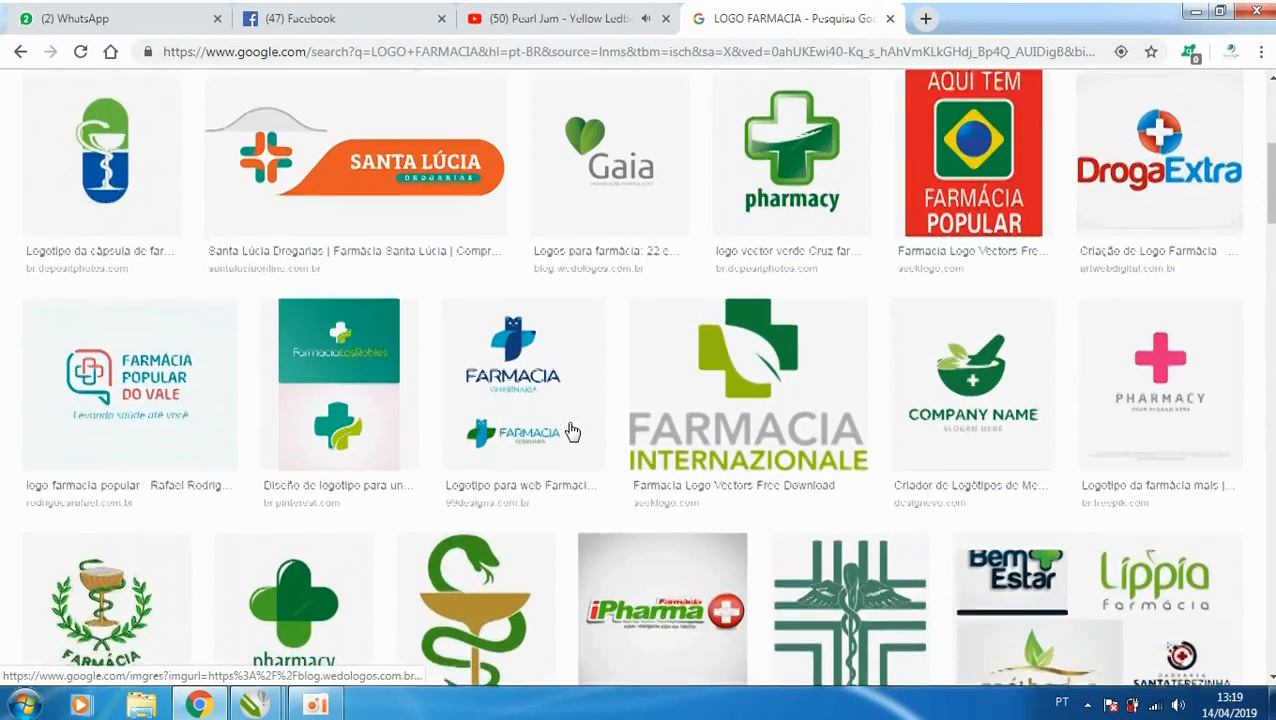
pyautogui.scroll(-1, 540, 470)
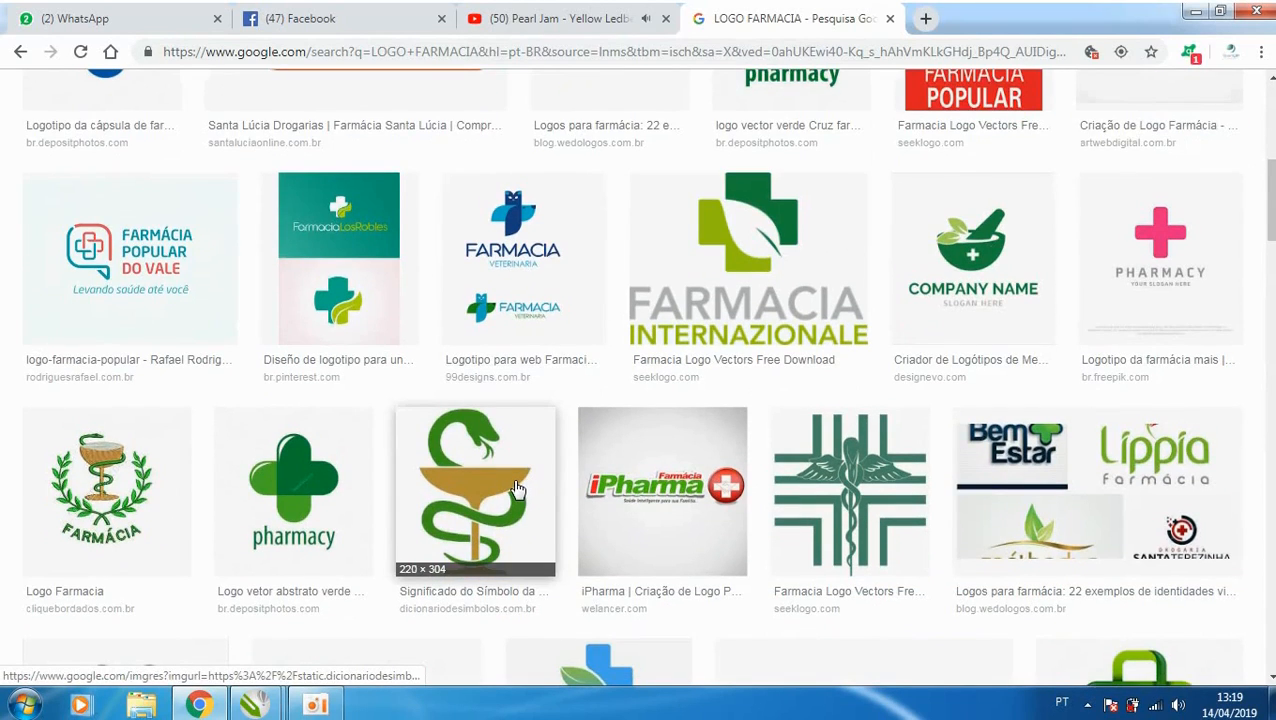
pyautogui.click(517, 488)
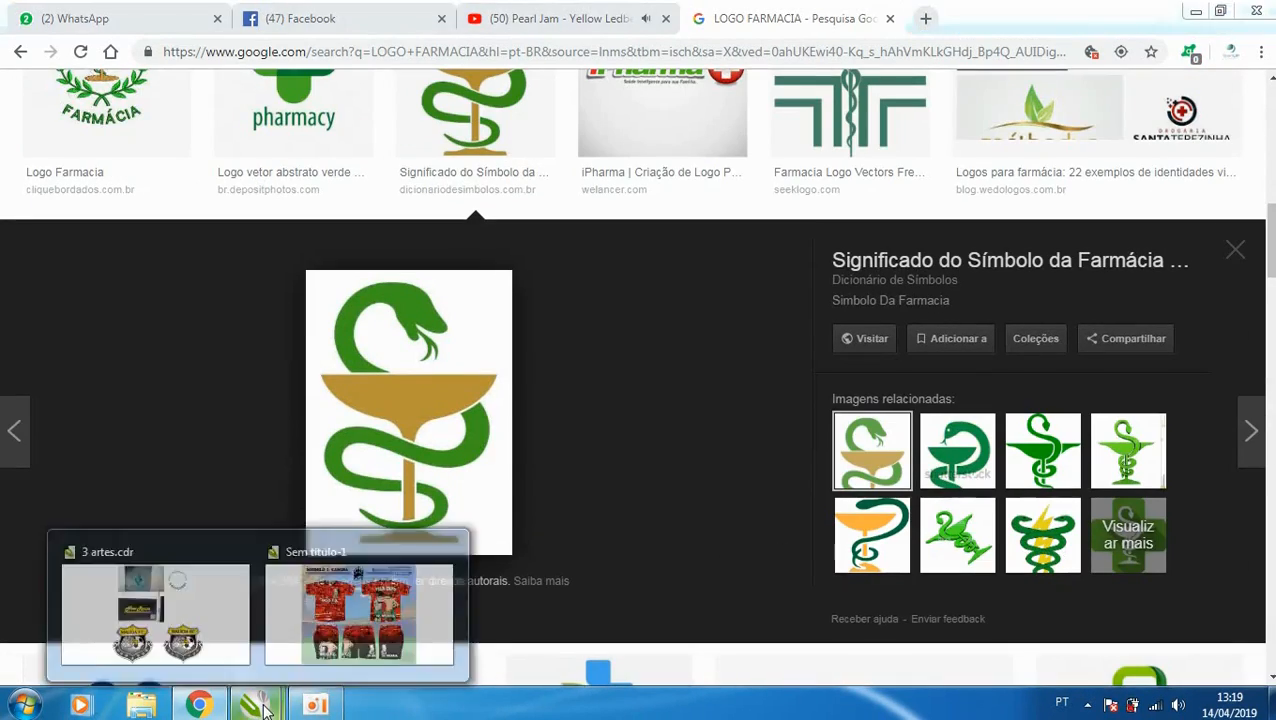
pyautogui.moveTo(283, 704)
pyautogui.click(228, 632)
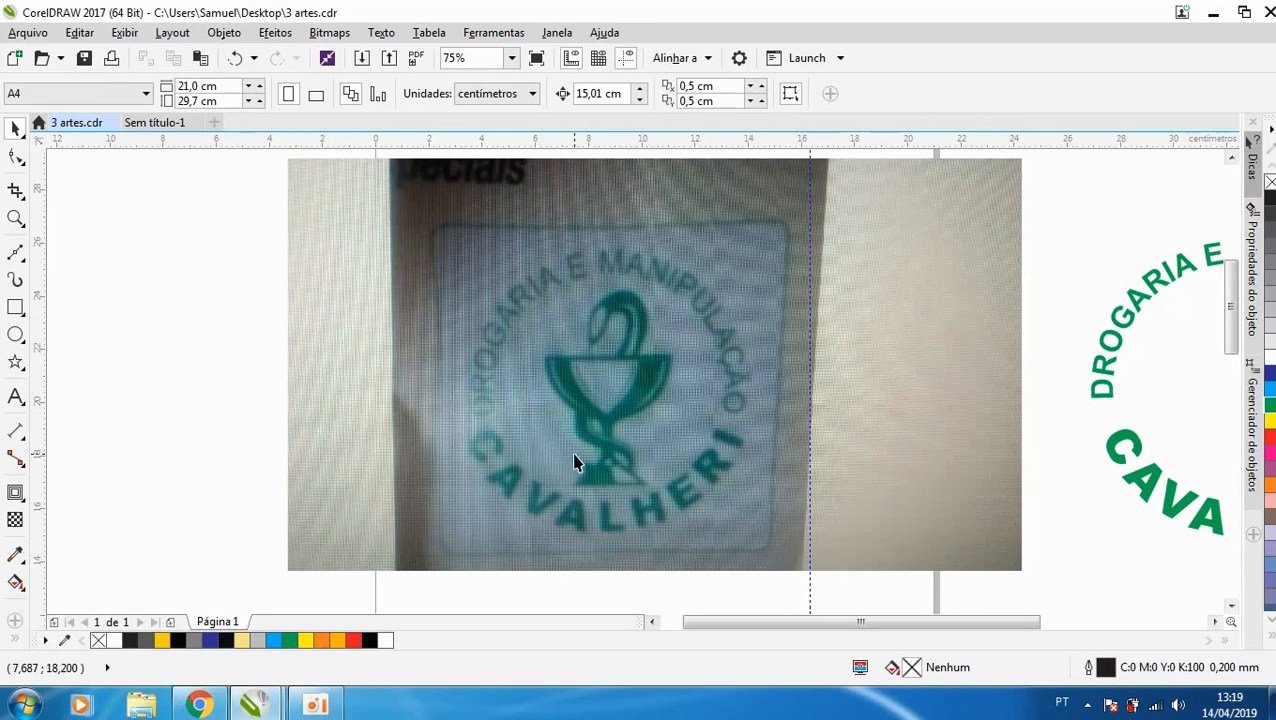
pyautogui.click(1213, 12)
# - Browse the pharmacy logo results in Chrome, preview the solid green snake-and-cup symbol, and show all of its related images
pyautogui.scroll(-15, 708, 430)
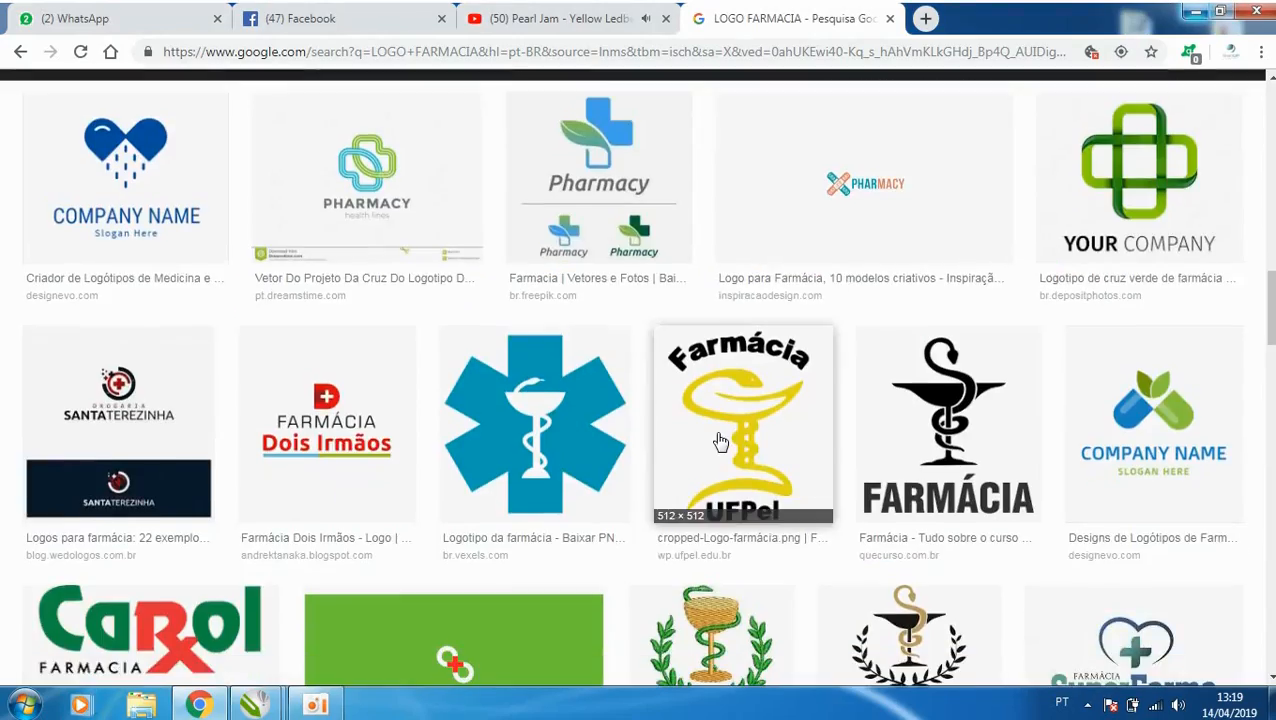
pyautogui.scroll(-4, 720, 442)
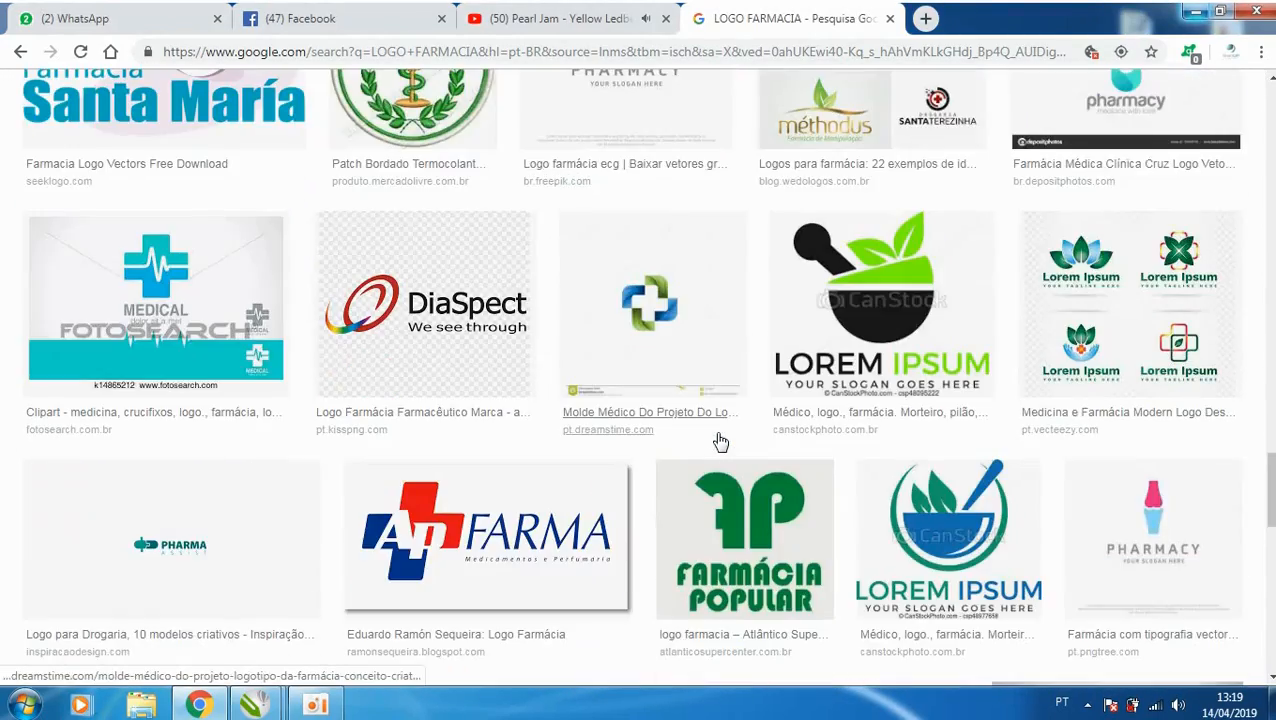
pyautogui.scroll(-5, 720, 442)
pyautogui.scroll(-5, 720, 442)
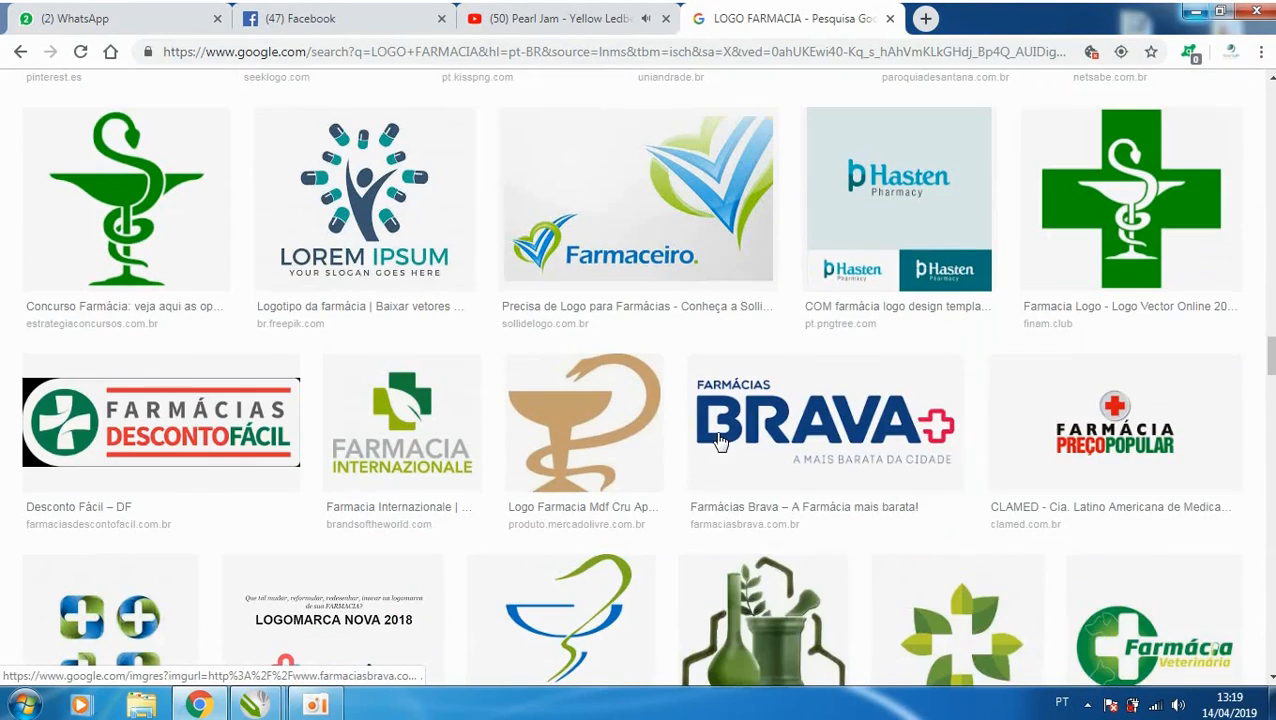
pyautogui.scroll(2, 718, 440)
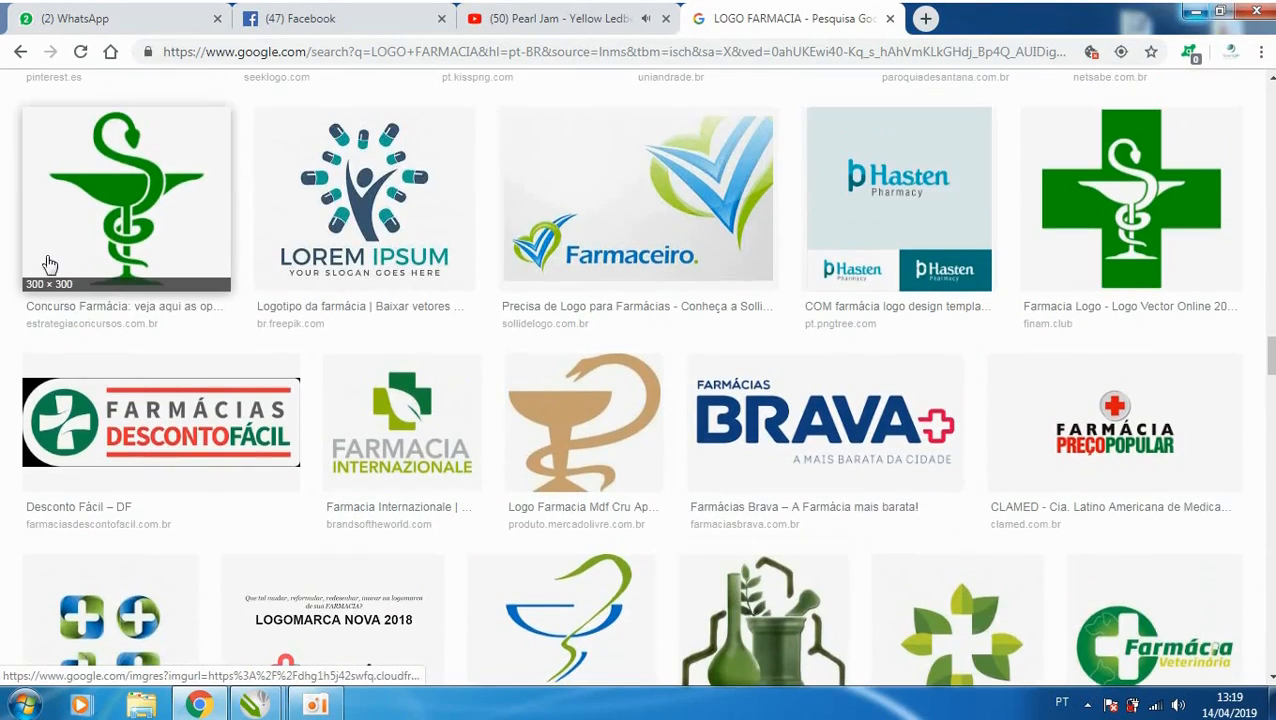
pyautogui.click(128, 195)
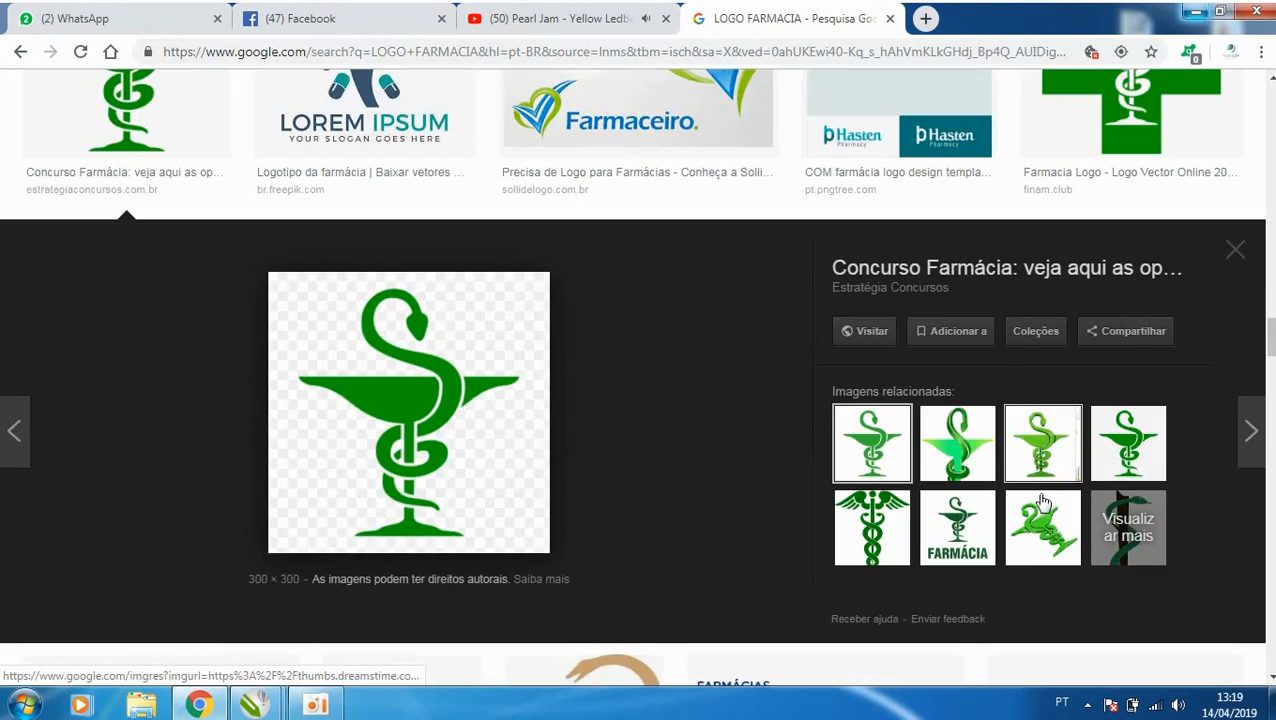
pyautogui.click(1125, 535)
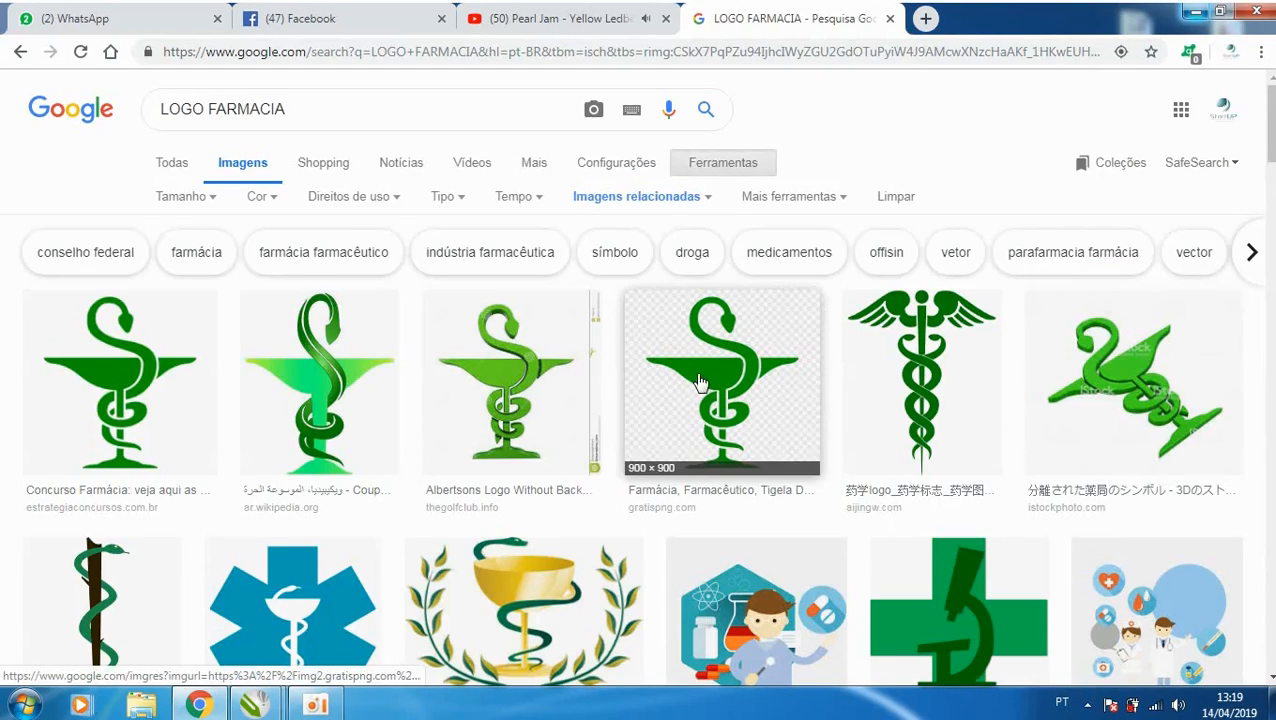
# - Look through the related images and preview the light-green cup with a dark-green snake from Farmácia da Fê
pyautogui.scroll(-8, 698, 382)
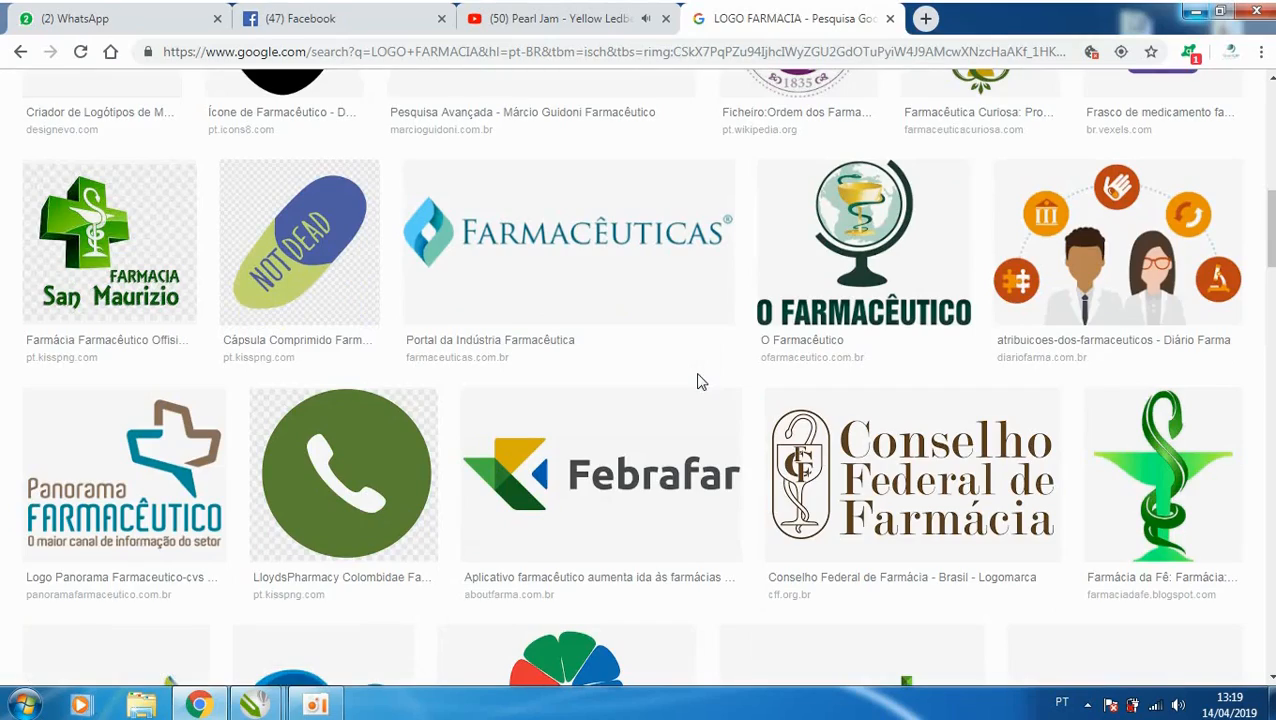
pyautogui.scroll(-6, 698, 382)
pyautogui.scroll(4, 698, 382)
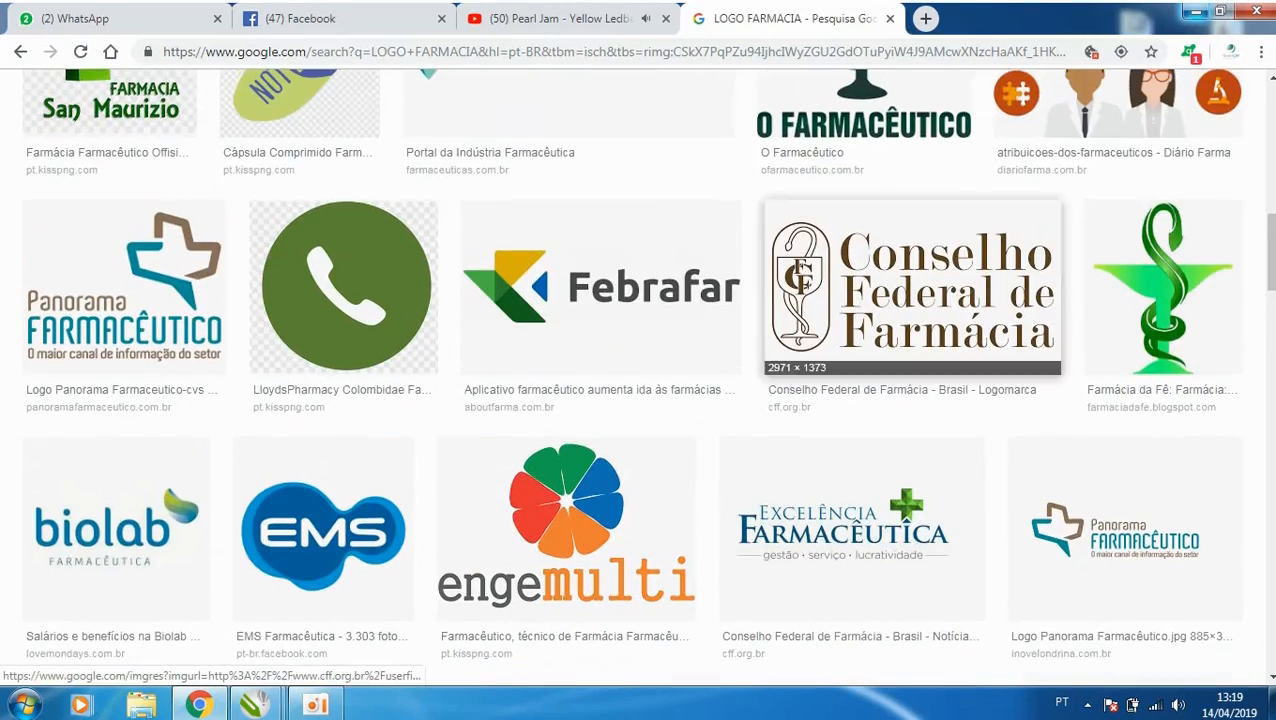
pyautogui.click(1210, 277)
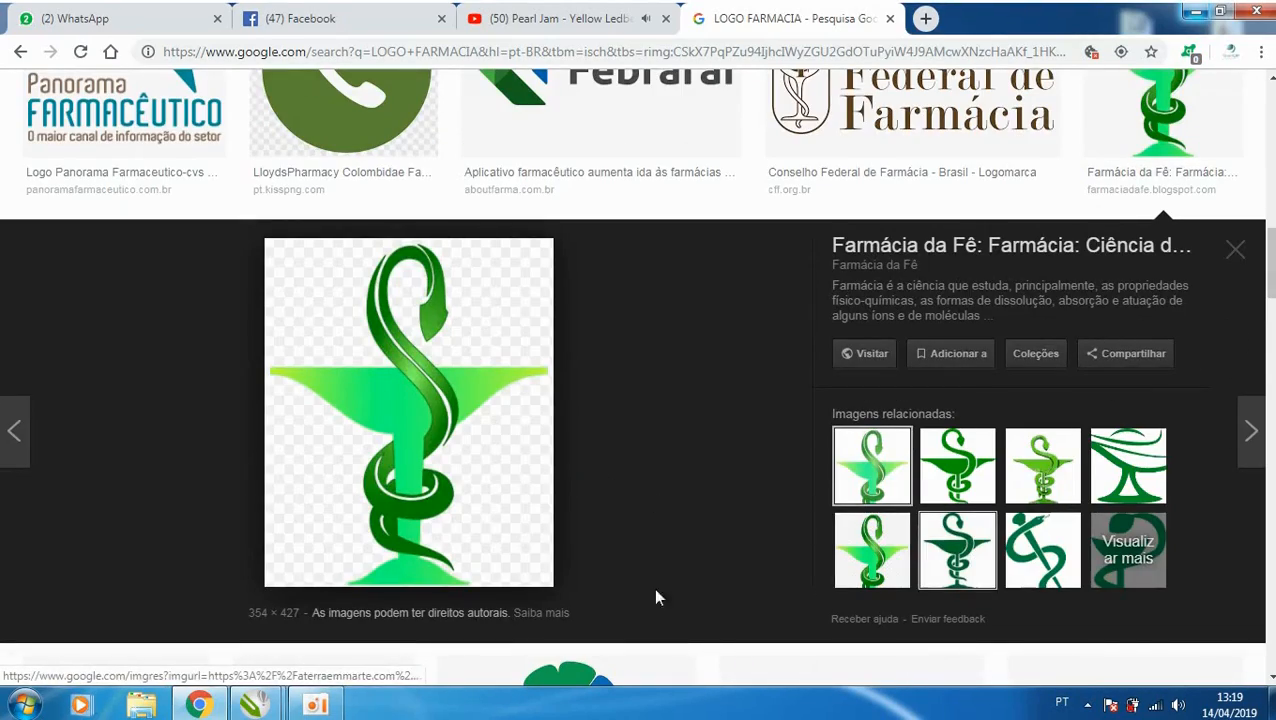
# - Compare the previewed symbol with the logo photo, minimize the browser, and return to the 3 artes.cdr drawing in CorelDRAW
pyautogui.moveTo(256, 704)
pyautogui.click(205, 618)
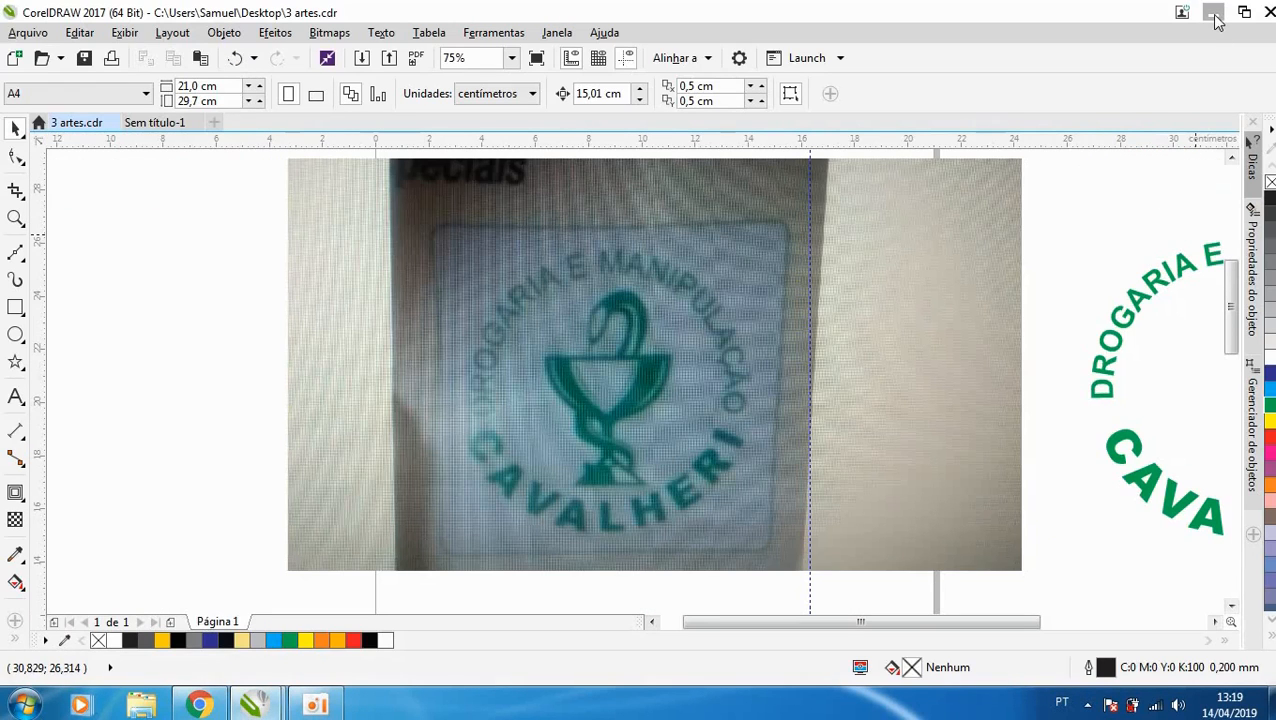
pyautogui.click(1213, 14)
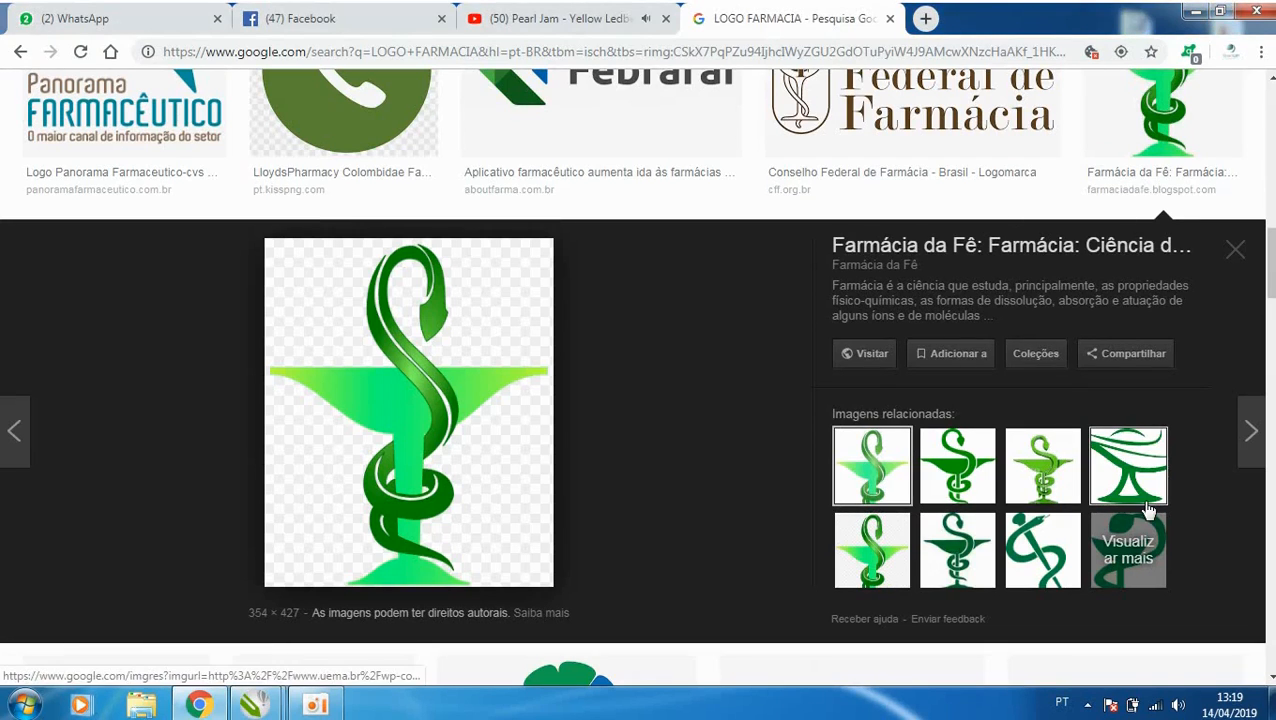
pyautogui.click(1195, 11)
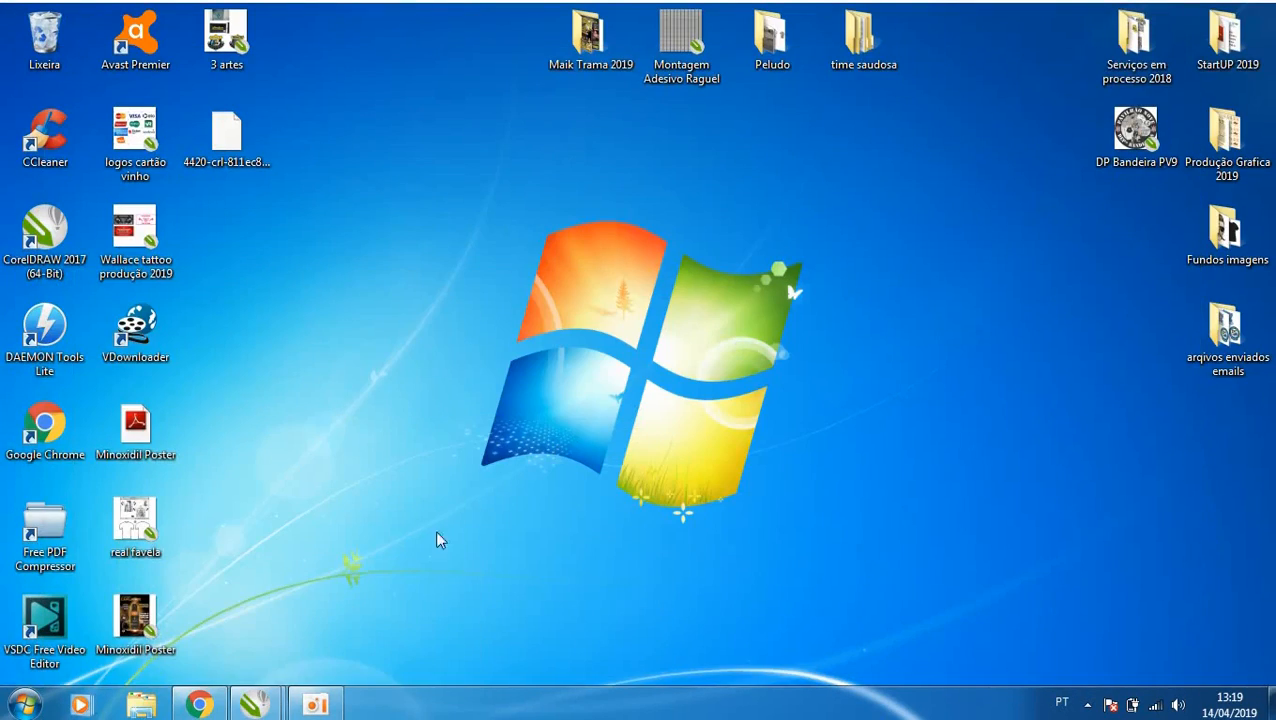
pyautogui.moveTo(255, 705)
pyautogui.click(205, 610)
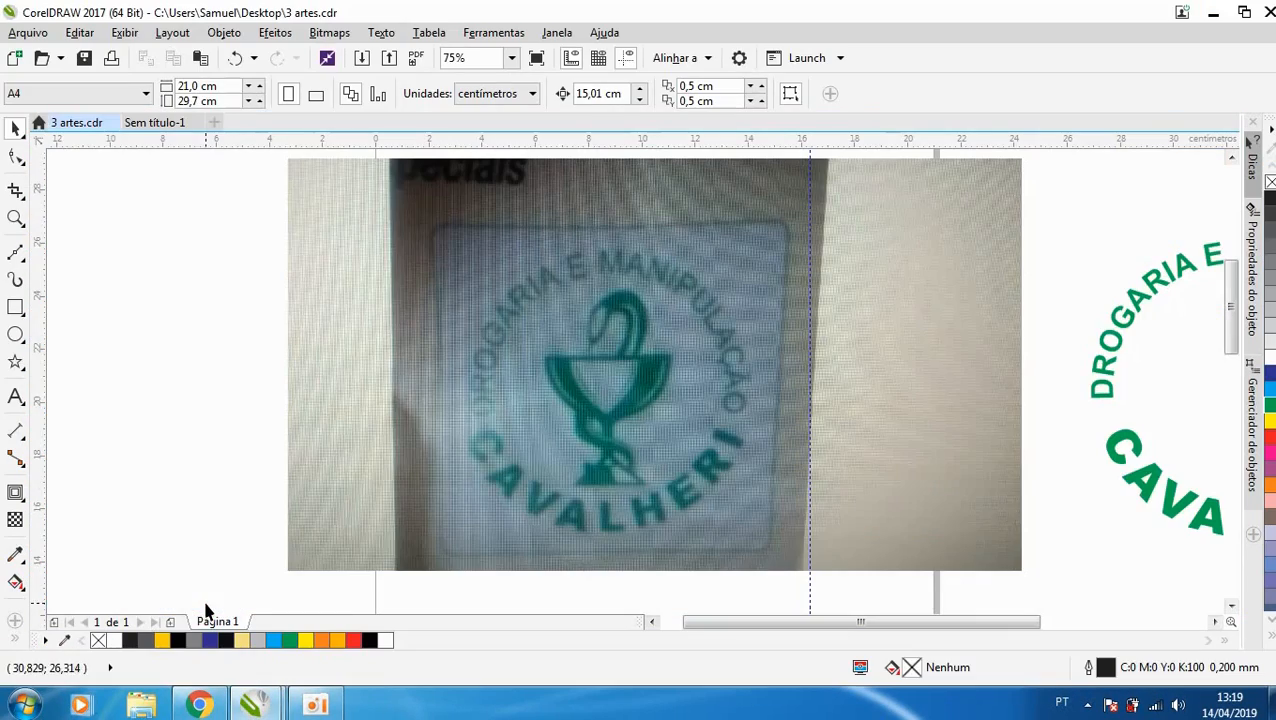
# - Place a vertical guideline at X 8.71 cm through the centre of the cup and stem in the logo photo
pyautogui.scroll(1, 620, 363)
pyautogui.scroll(-1, 620, 363)
pyautogui.scroll(1, 617, 470)
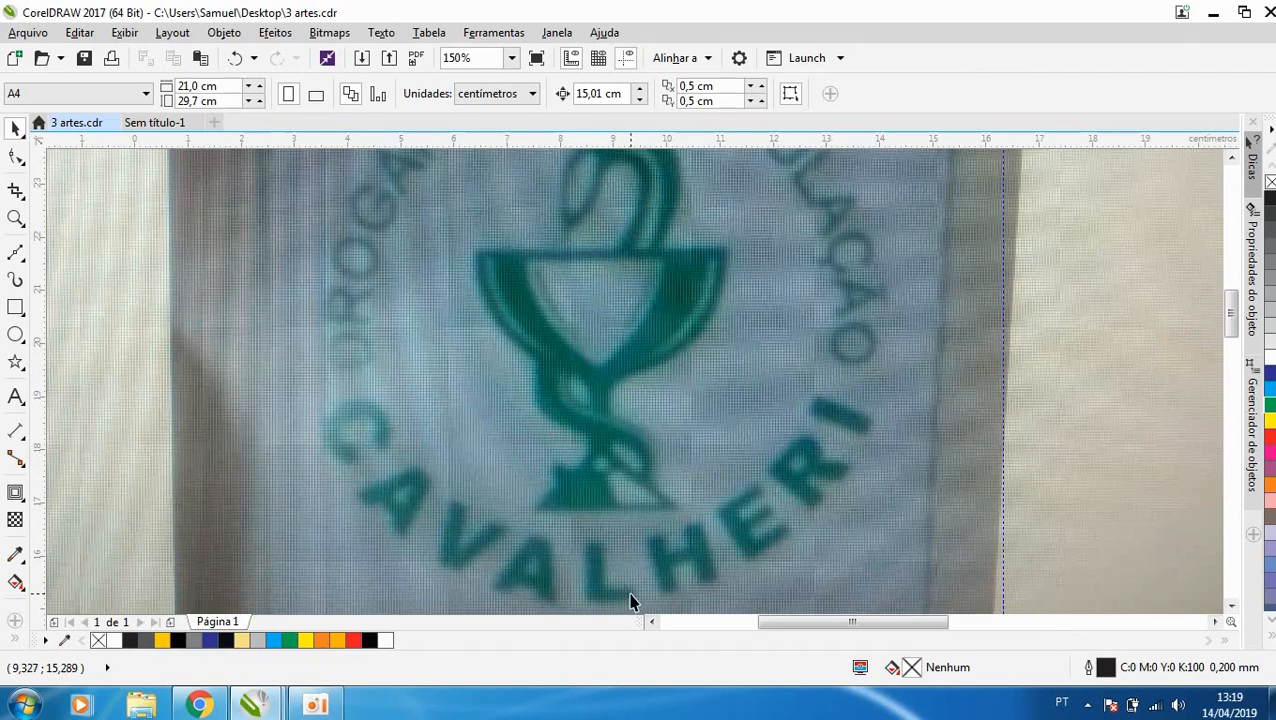
pyautogui.scroll(-1, 487, 461)
pyautogui.scroll(1, 546, 360)
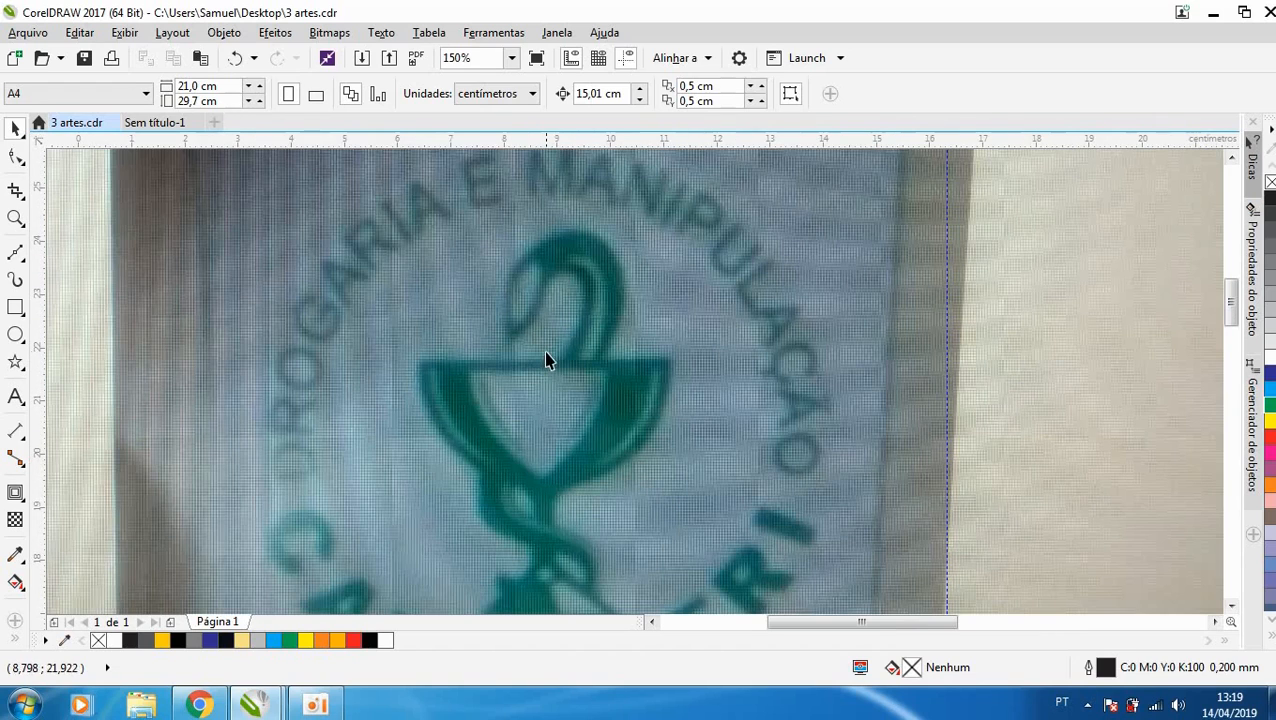
pyautogui.moveTo(112, 343); pyautogui.dragTo(530, 455)
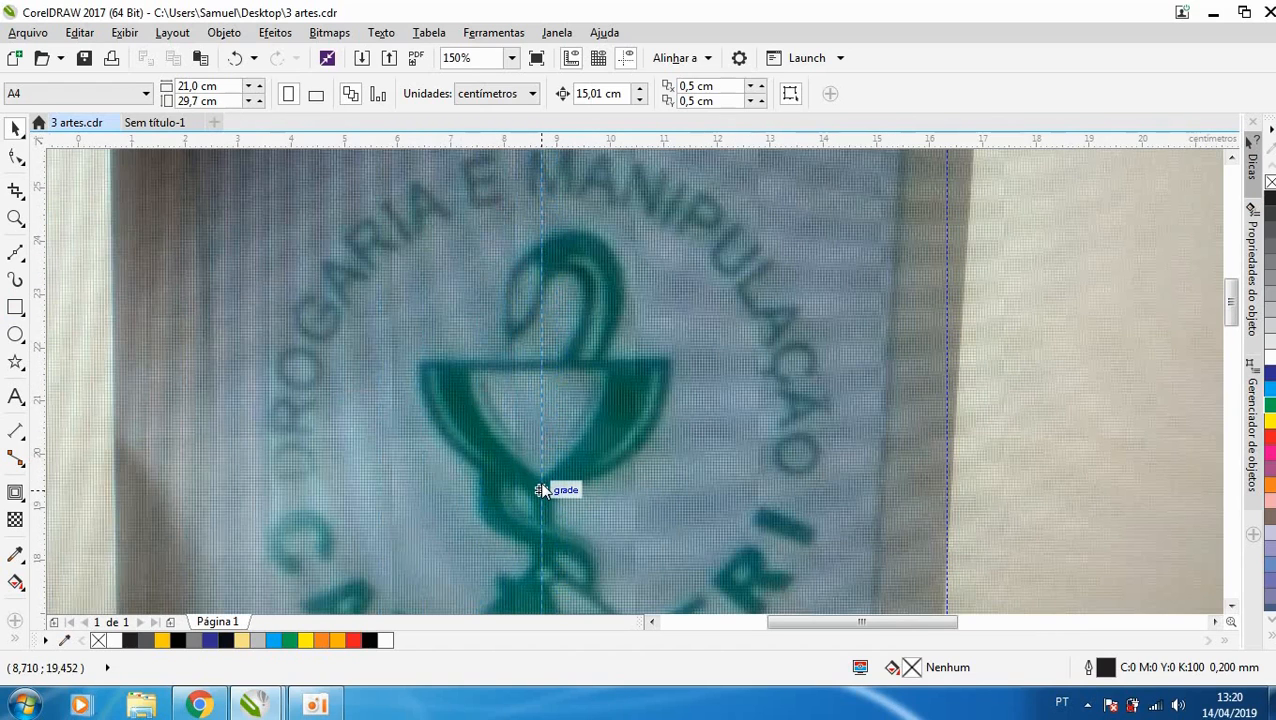
pyautogui.moveTo(541, 490); pyautogui.dragTo(541, 490)
pyautogui.scroll(-1, 670, 262)
pyautogui.scroll(1, 656, 402)
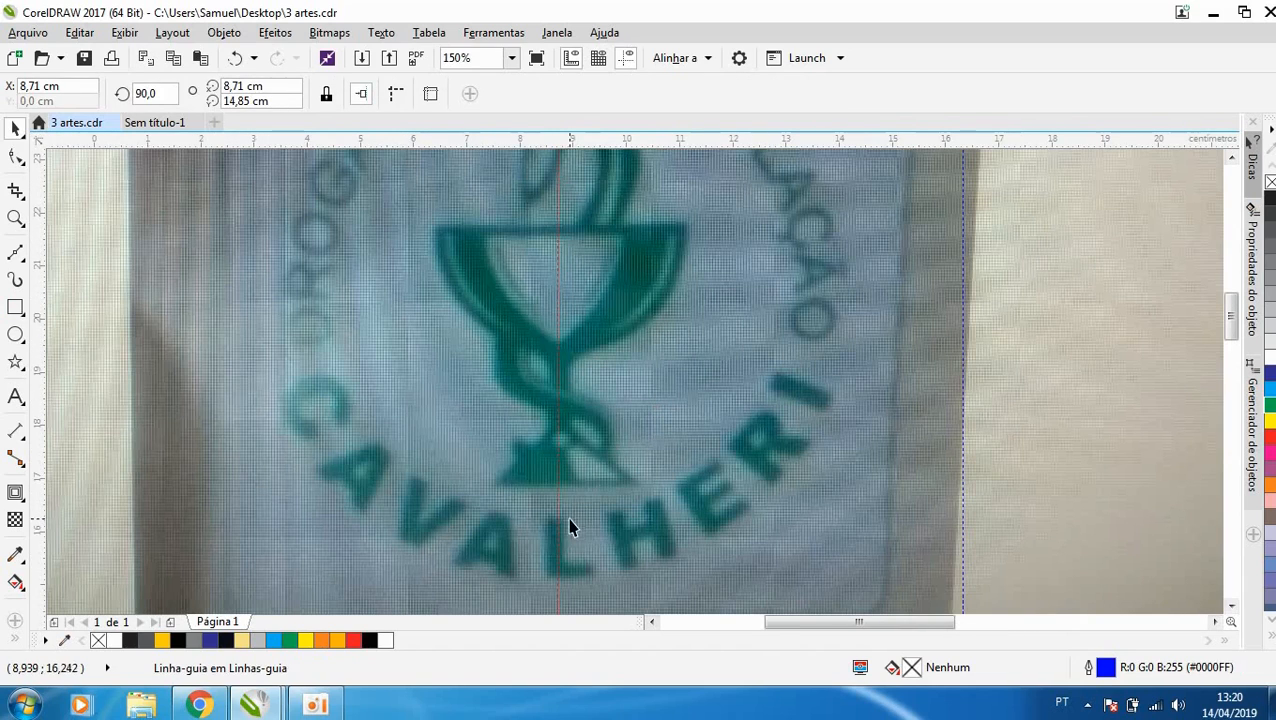
pyautogui.scroll(1, 557, 409)
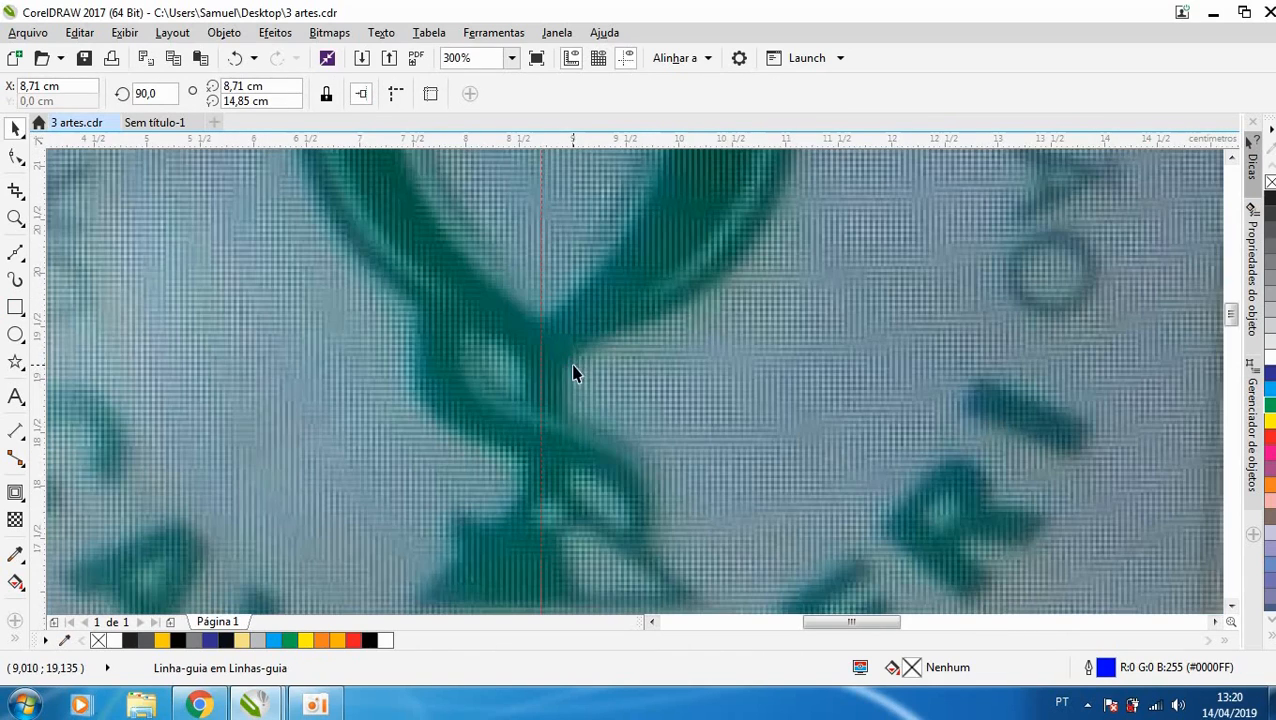
pyautogui.moveTo(555, 367); pyautogui.dragTo(549, 367)
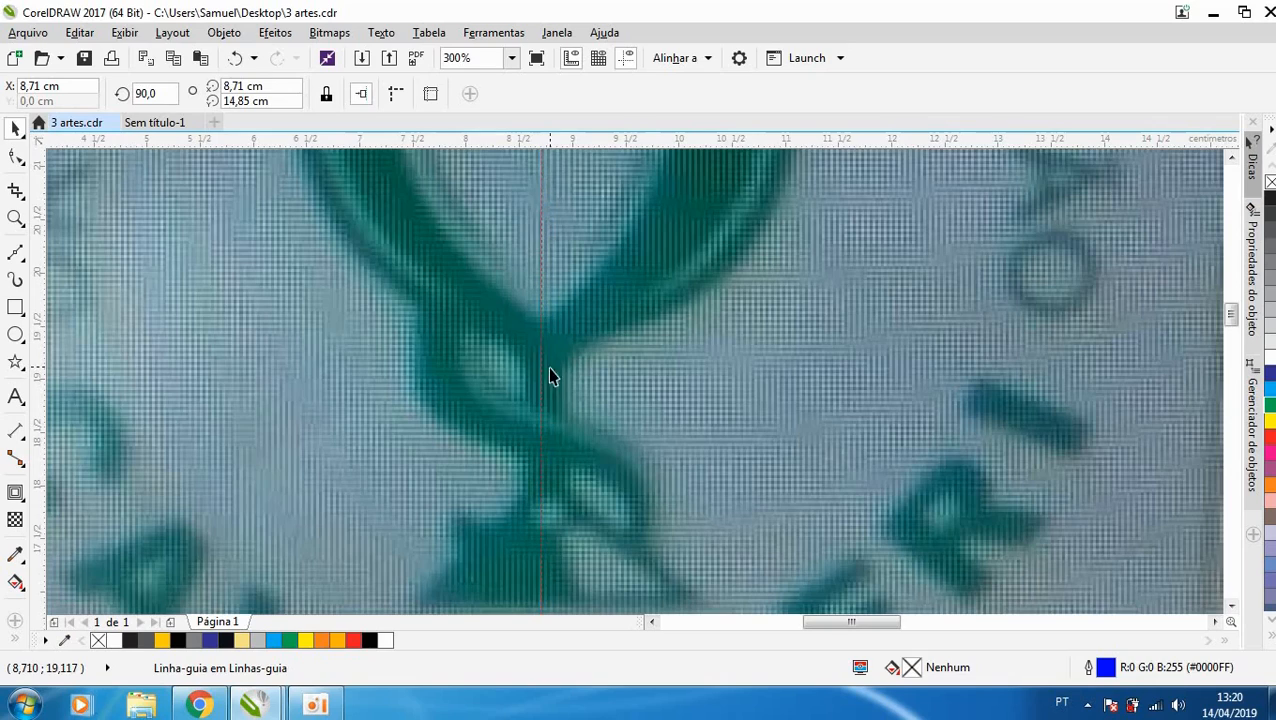
# - Draw a closed straight-line Bézier outline of the cup's right half, from rim through stem and base, closing along the guideline
pyautogui.click(15, 248)
pyautogui.scroll(-1, 598, 276)
pyautogui.scroll(2, 581, 230)
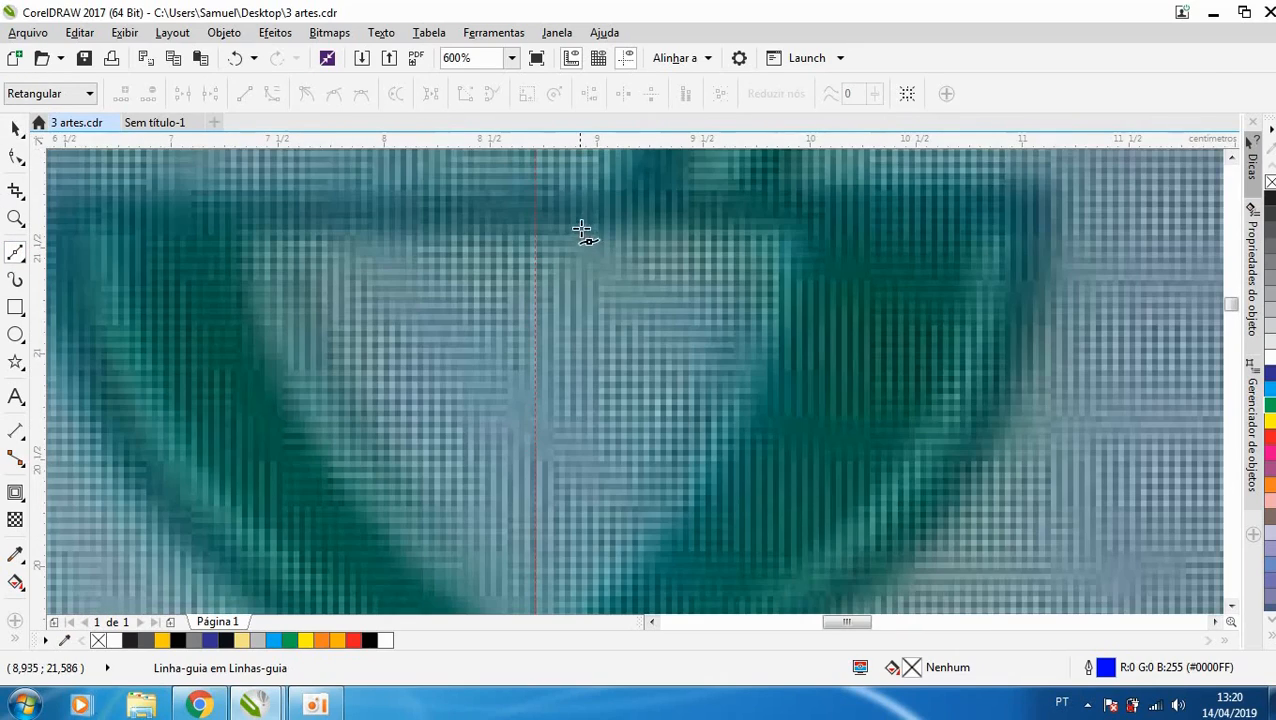
pyautogui.click(536, 197)
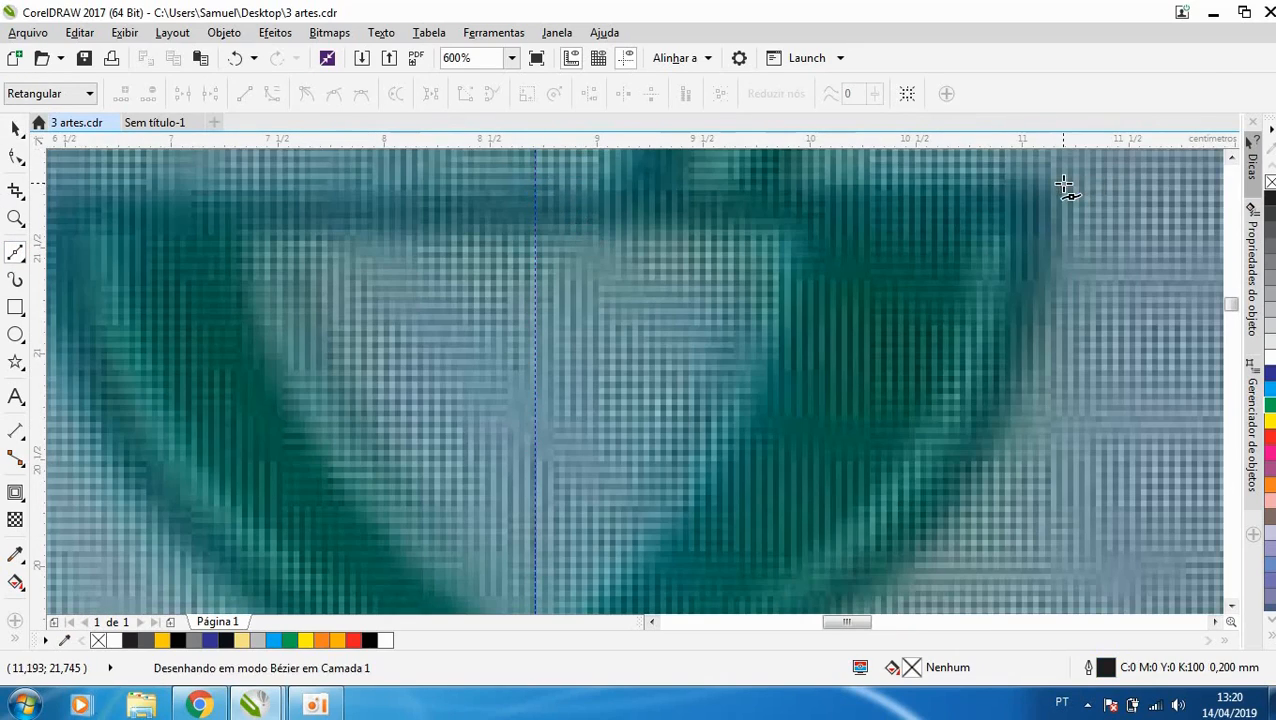
pyautogui.click(1066, 193)
pyautogui.scroll(-2, 929, 211)
pyautogui.scroll(1, 891, 337)
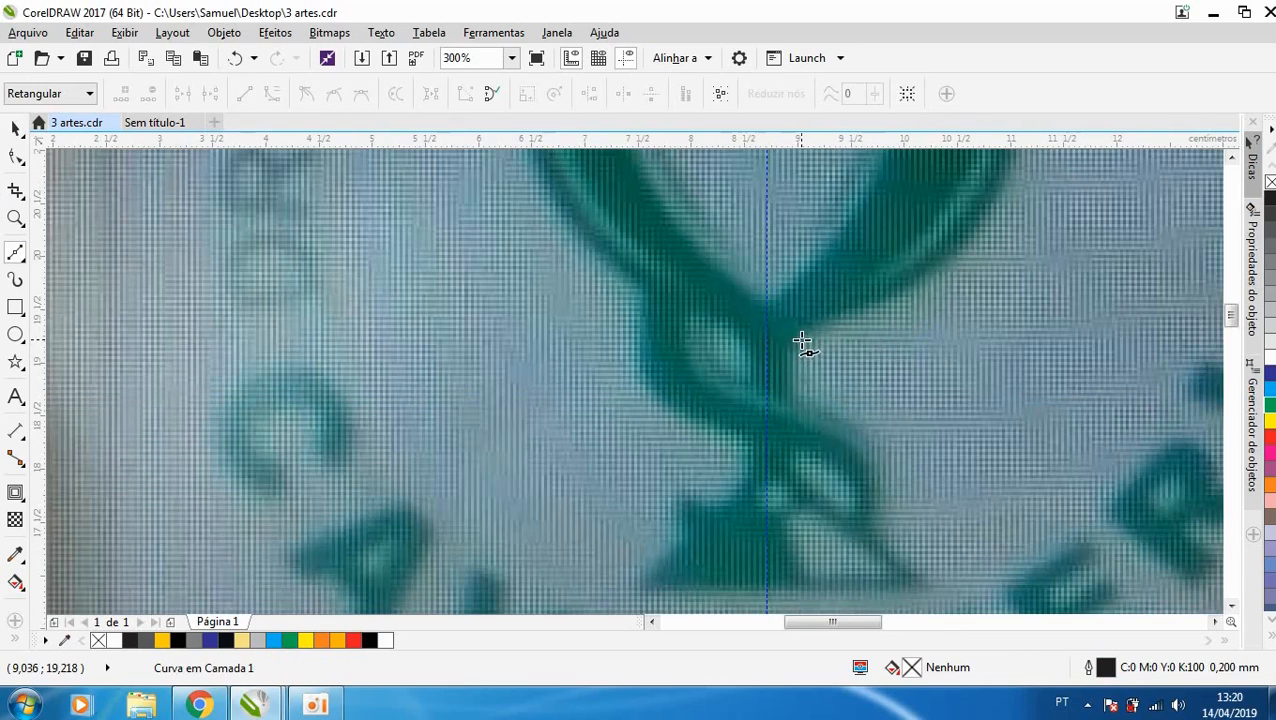
pyautogui.click(802, 342)
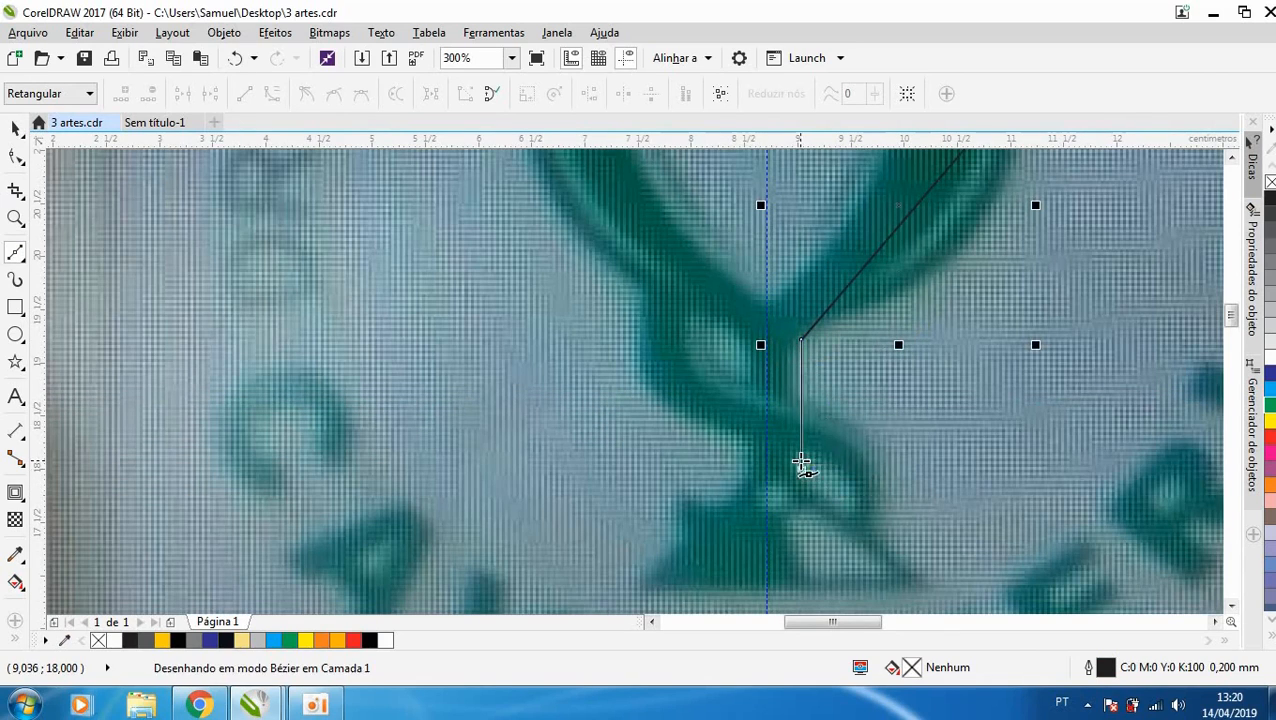
pyautogui.click(802, 467)
pyautogui.click(934, 583)
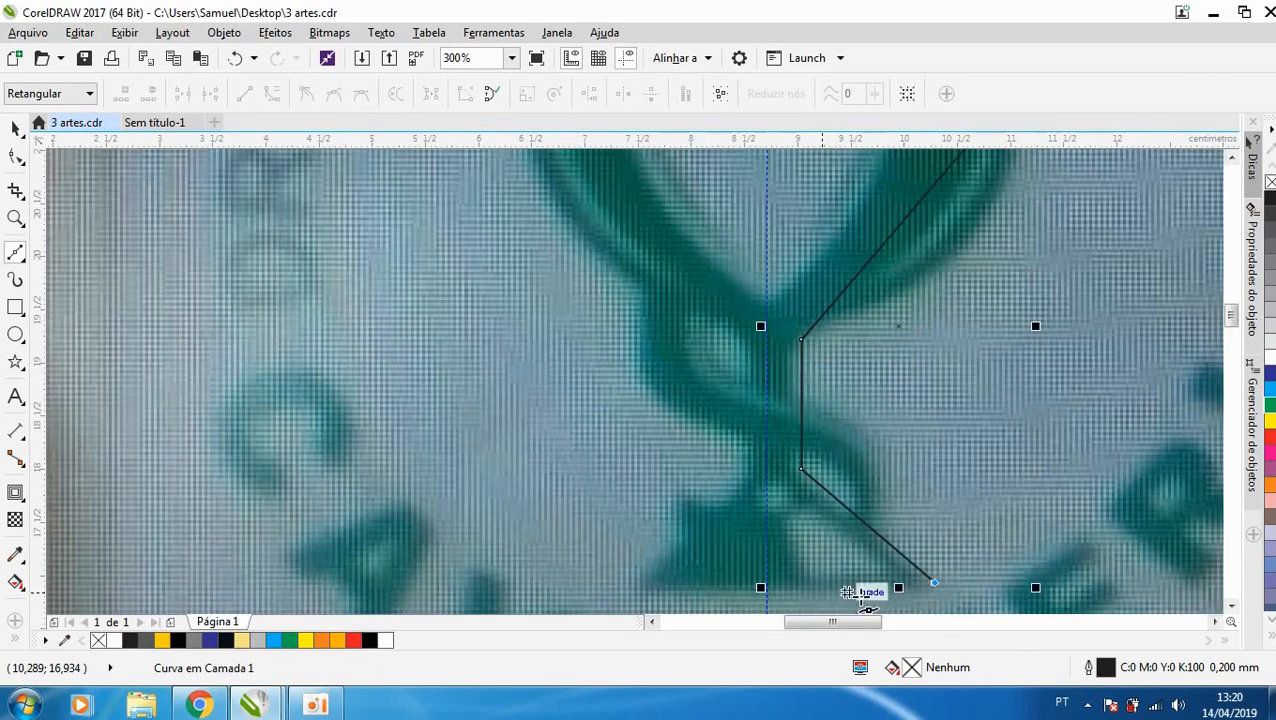
pyautogui.click(765, 587)
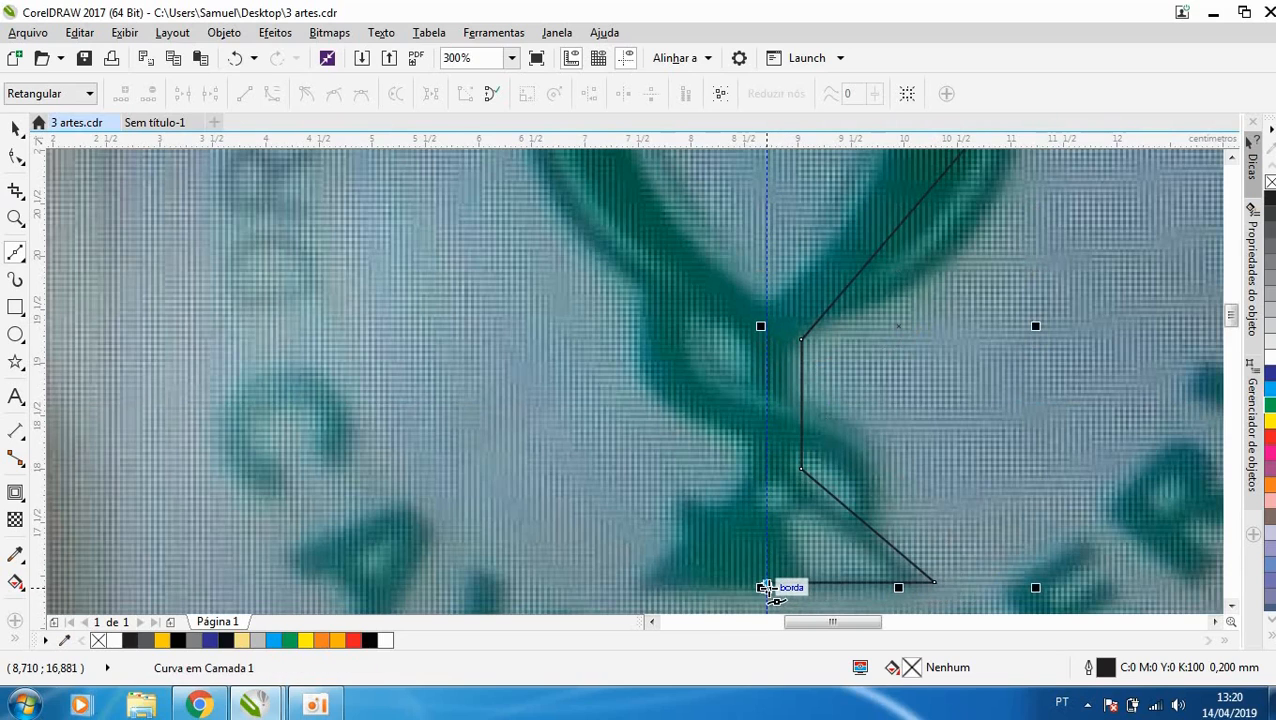
pyautogui.scroll(-1, 763, 505)
pyautogui.click(760, 292)
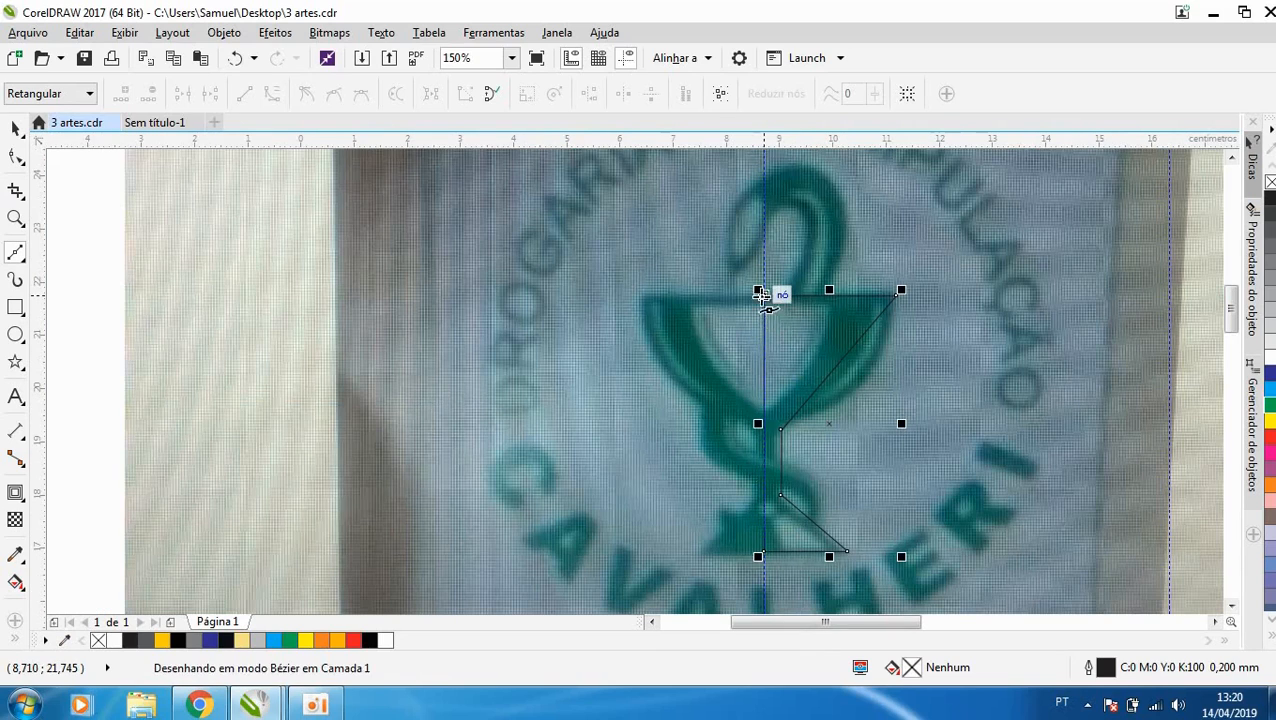
# - Convert all segments of the half-cup outline to curves and bend the bowl's outer side to follow the photo
pyautogui.press('space')
pyautogui.press('F10')
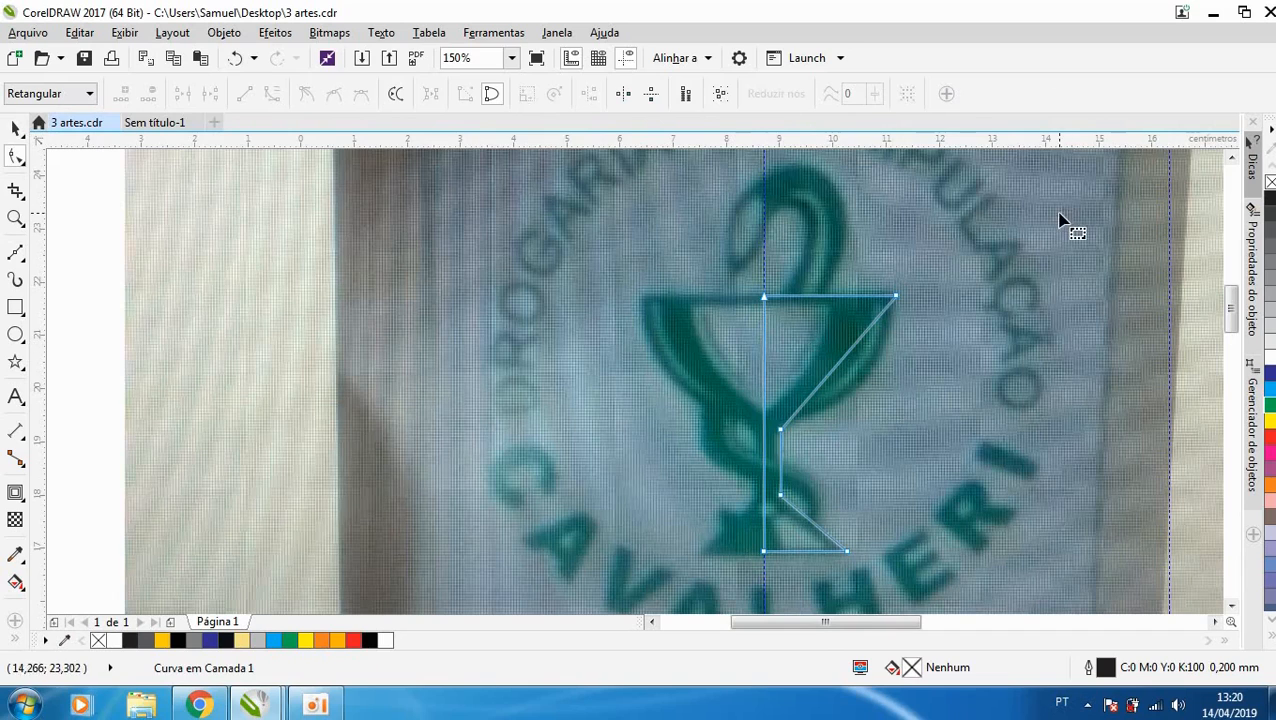
pyautogui.moveTo(1062, 220); pyautogui.dragTo(712, 598)
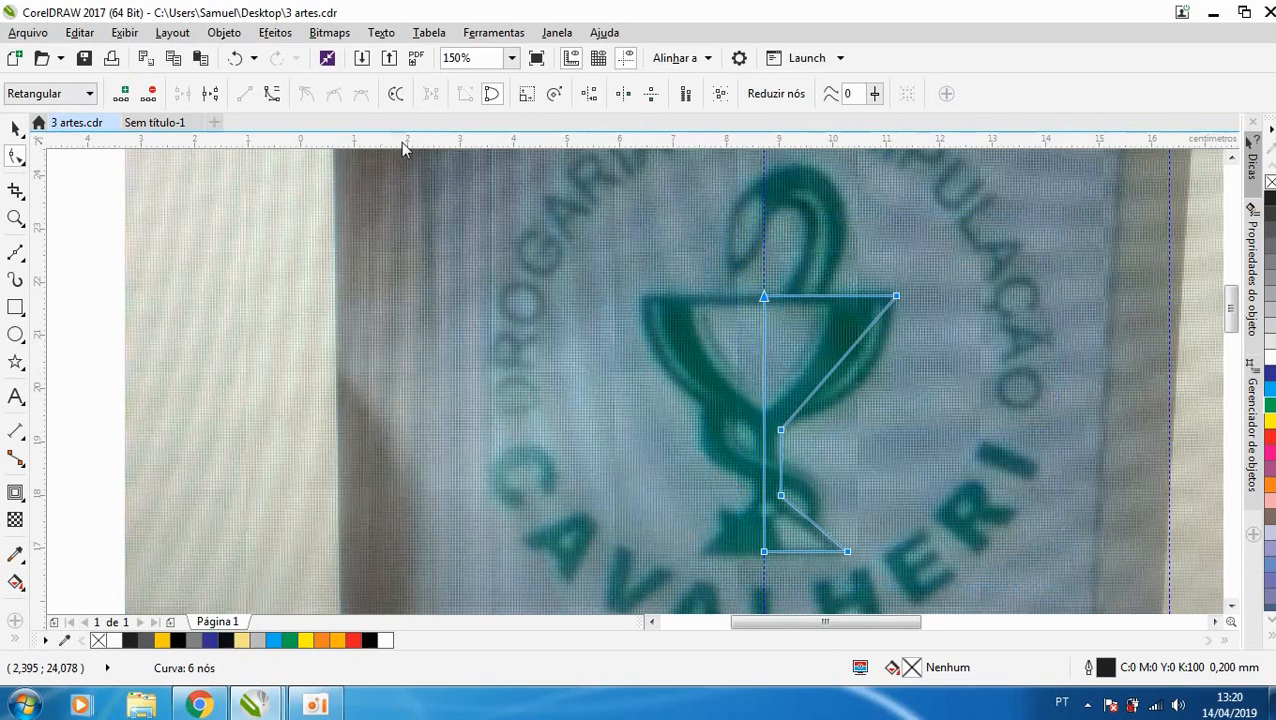
pyautogui.click(272, 94)
pyautogui.scroll(1, 877, 358)
pyautogui.moveTo(824, 350); pyautogui.dragTo(849, 370)
pyautogui.scroll(-1, 849, 370)
pyautogui.scroll(1, 785, 430)
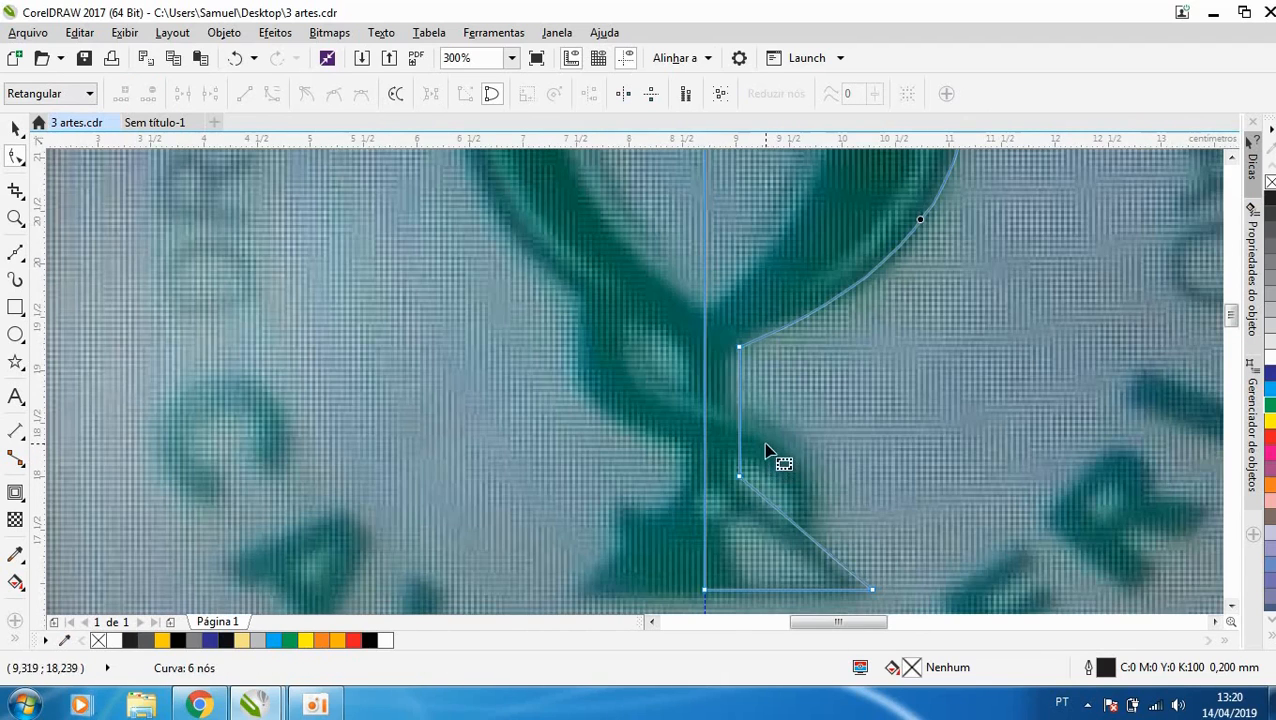
# - Move the two stem nodes of the half-cup outline closer to the guideline to narrow the stem, and finish node editing
pyautogui.click(775, 508)
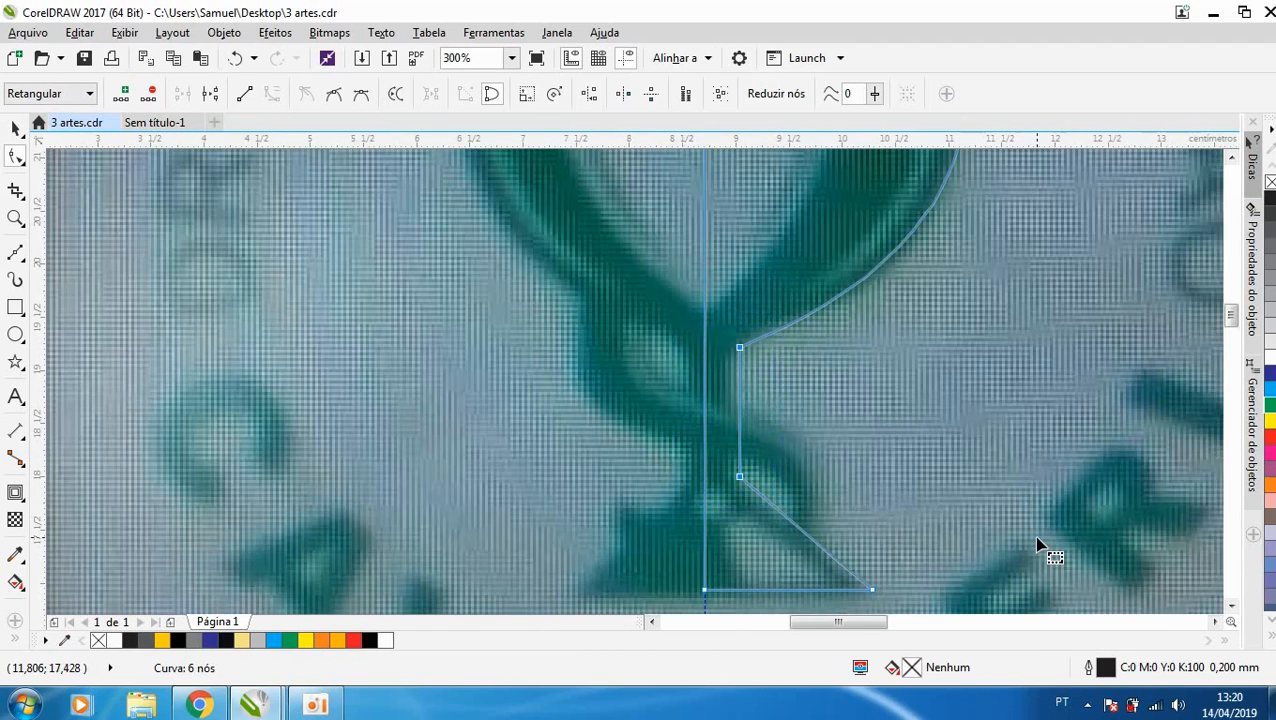
pyautogui.press('Left')
pyautogui.hotkey('ctrl', 'z')
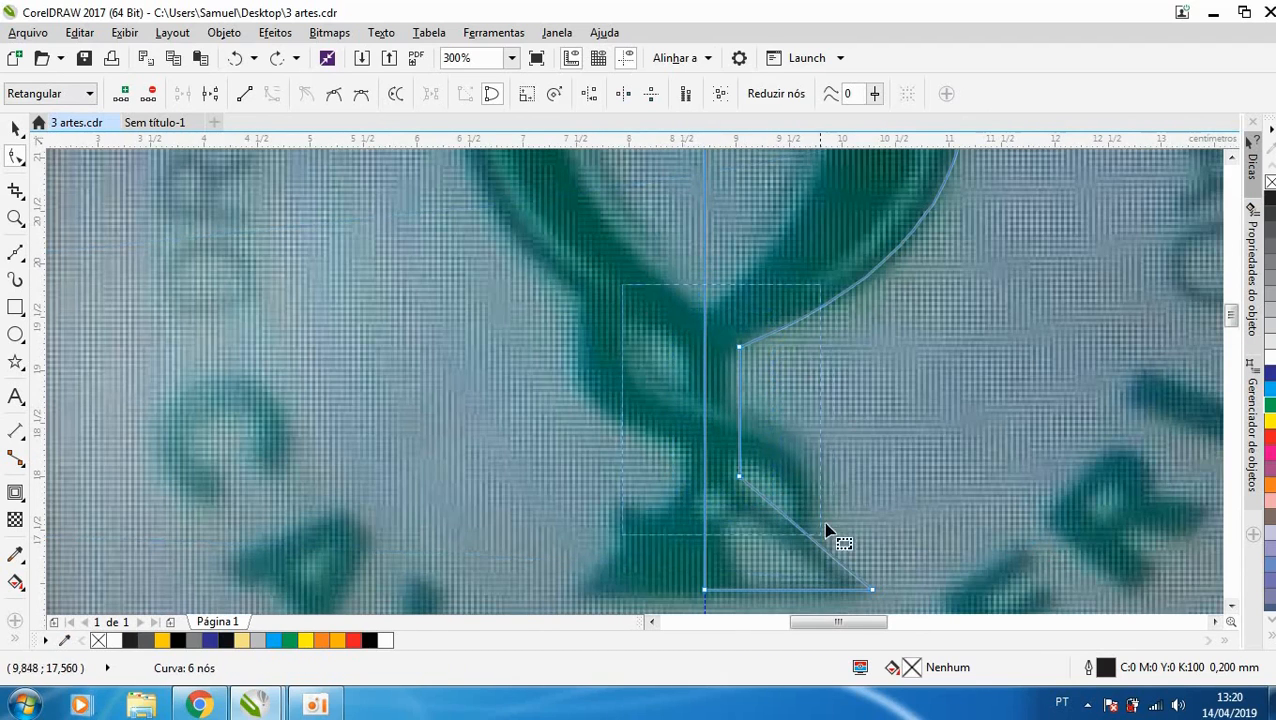
pyautogui.moveTo(740, 478); pyautogui.dragTo(729, 486)
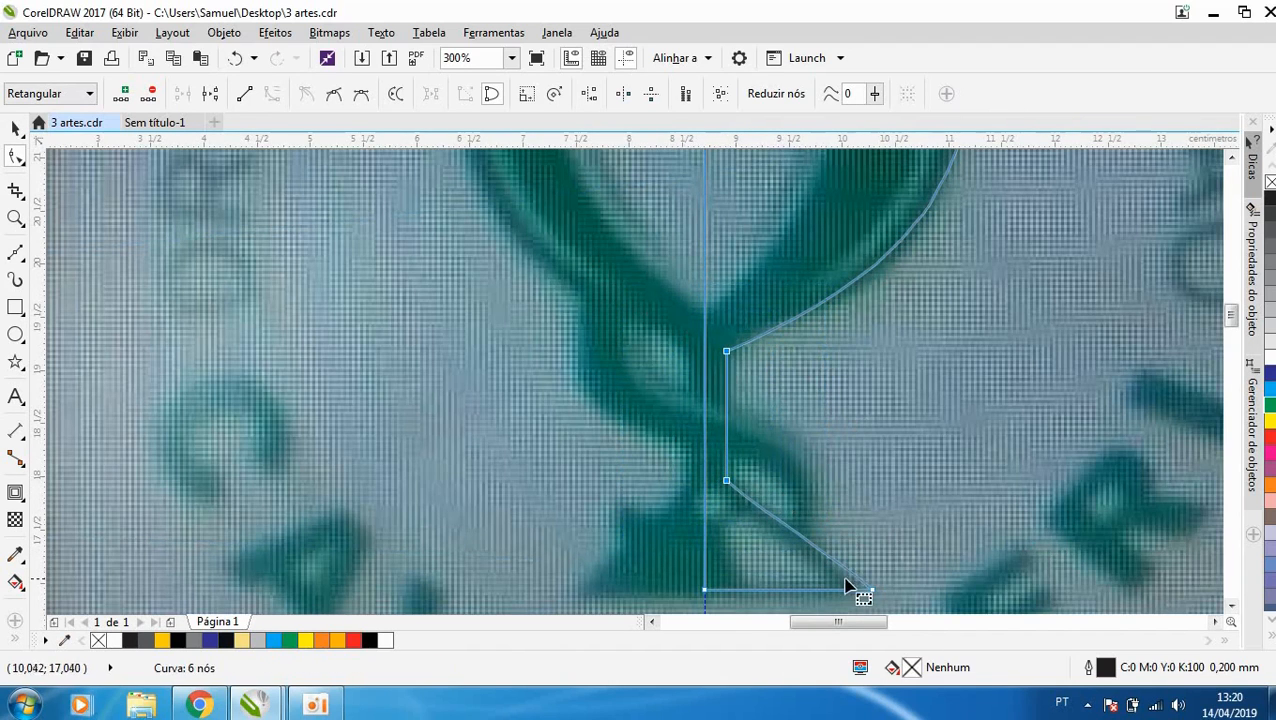
pyautogui.scroll(1, 850, 592)
pyautogui.scroll(-2, 792, 499)
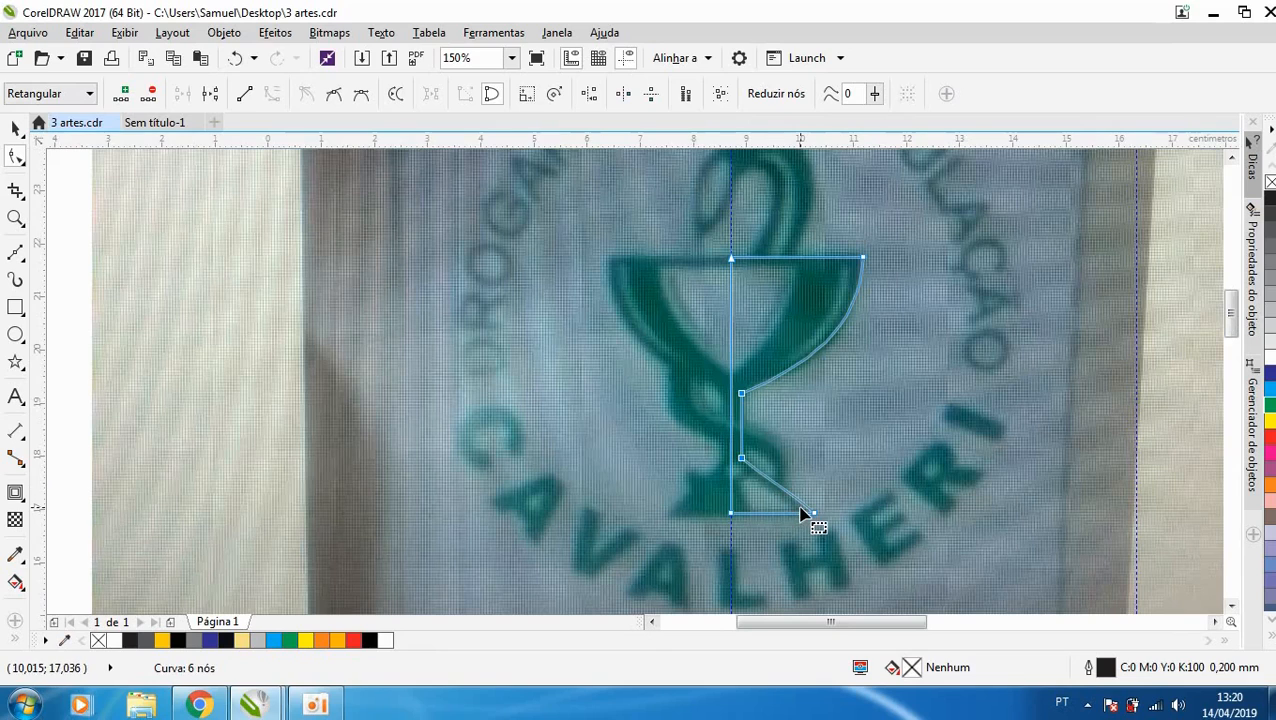
pyautogui.press('space')
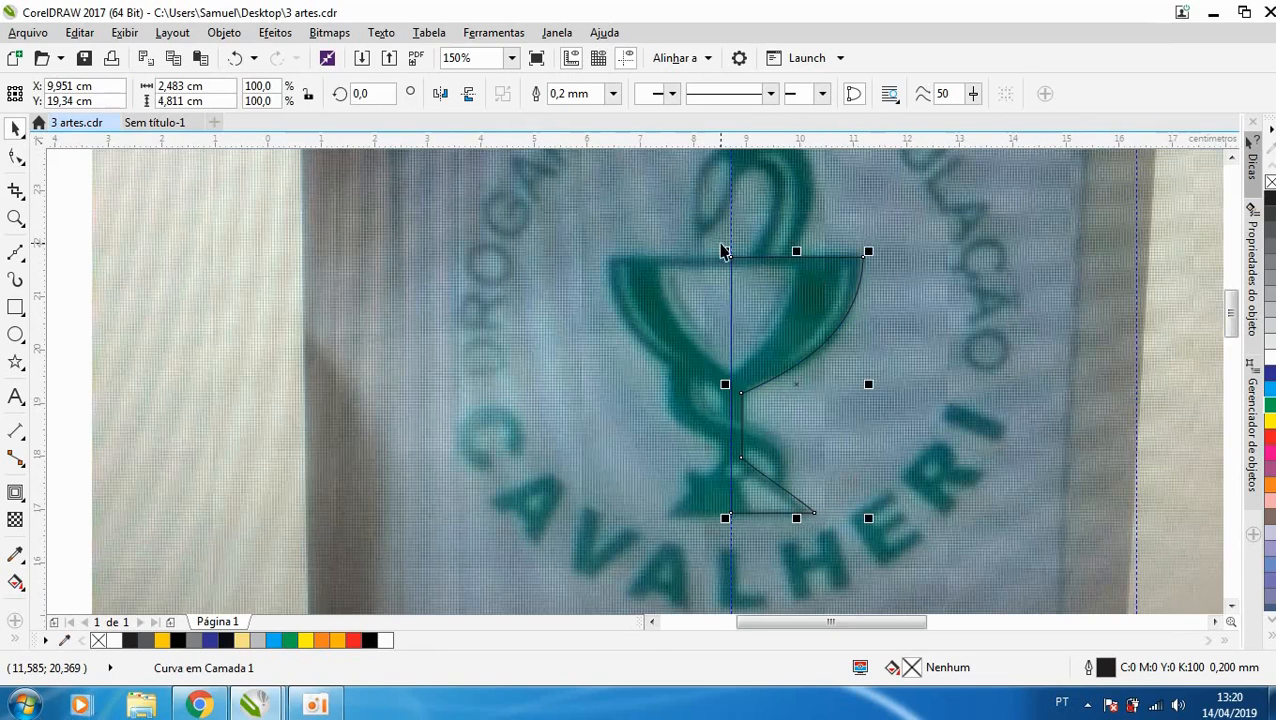
pyautogui.scroll(1, 798, 267)
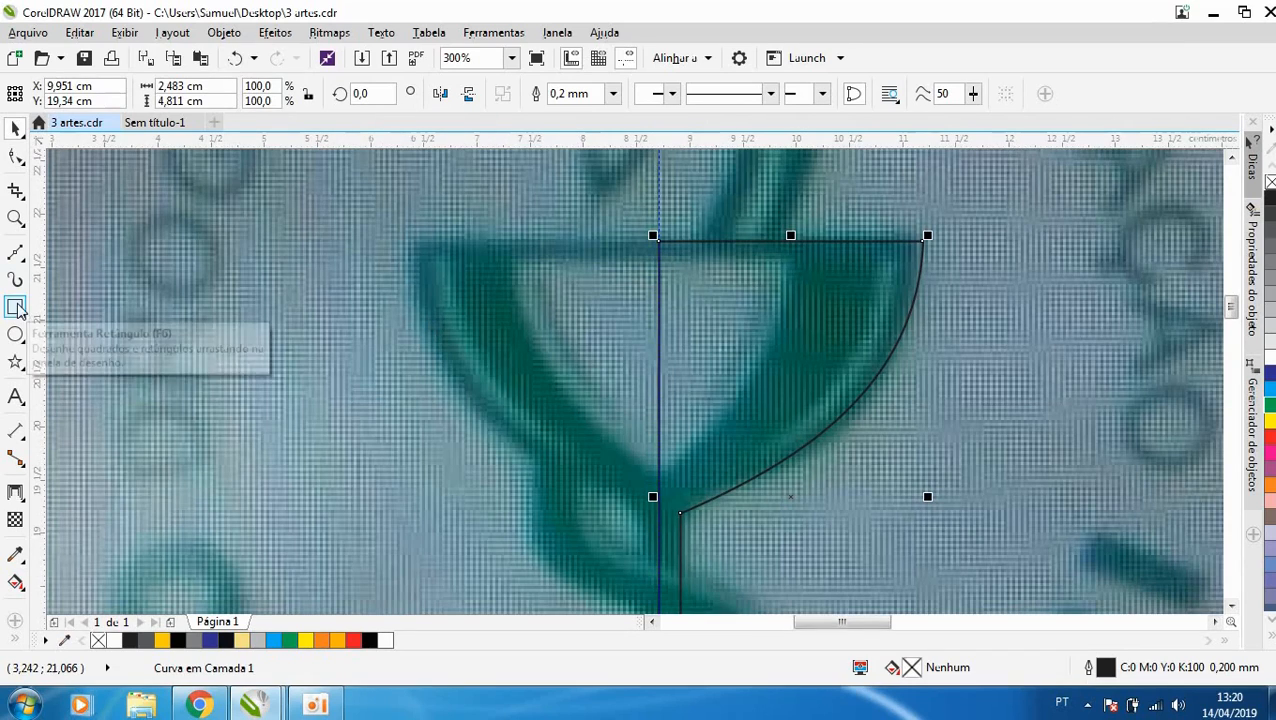
# - Draw a closed three-node Bézier outline, about 1.3 × 2.1 cm, over the right half of the cup's light inner opening, against the guideline
pyautogui.click(15, 252)
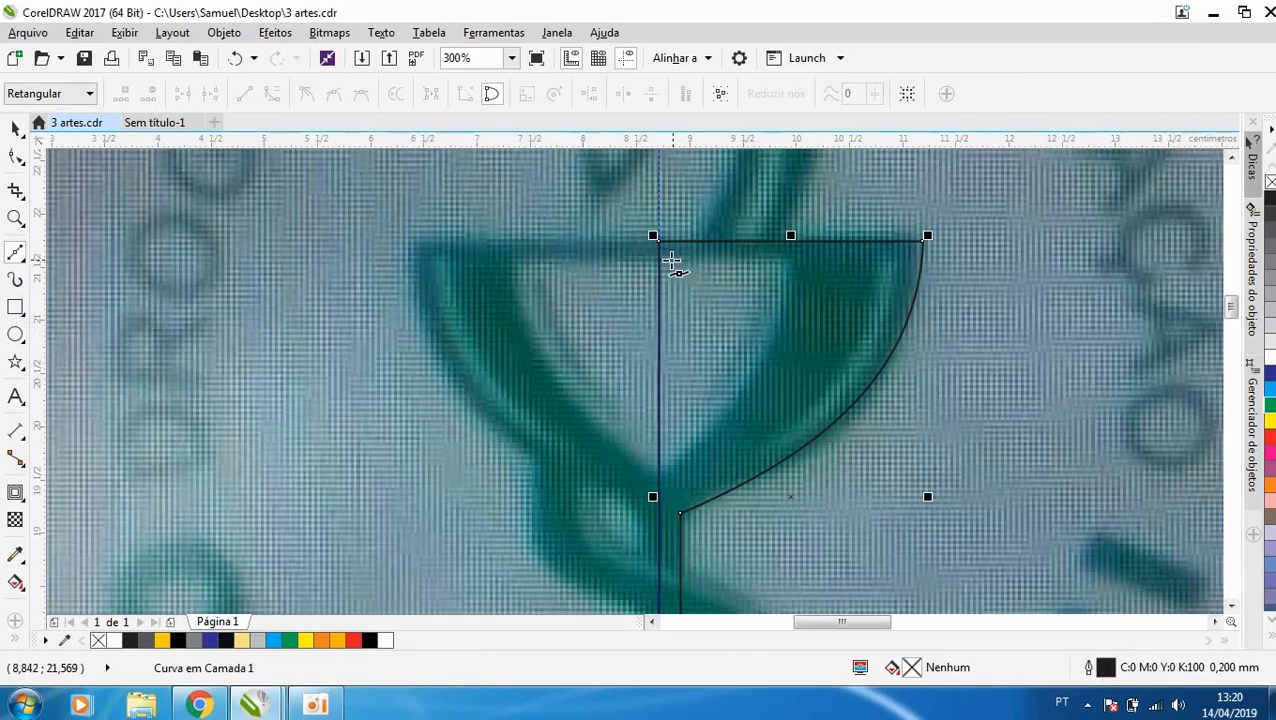
pyautogui.click(659, 258)
pyautogui.click(800, 259)
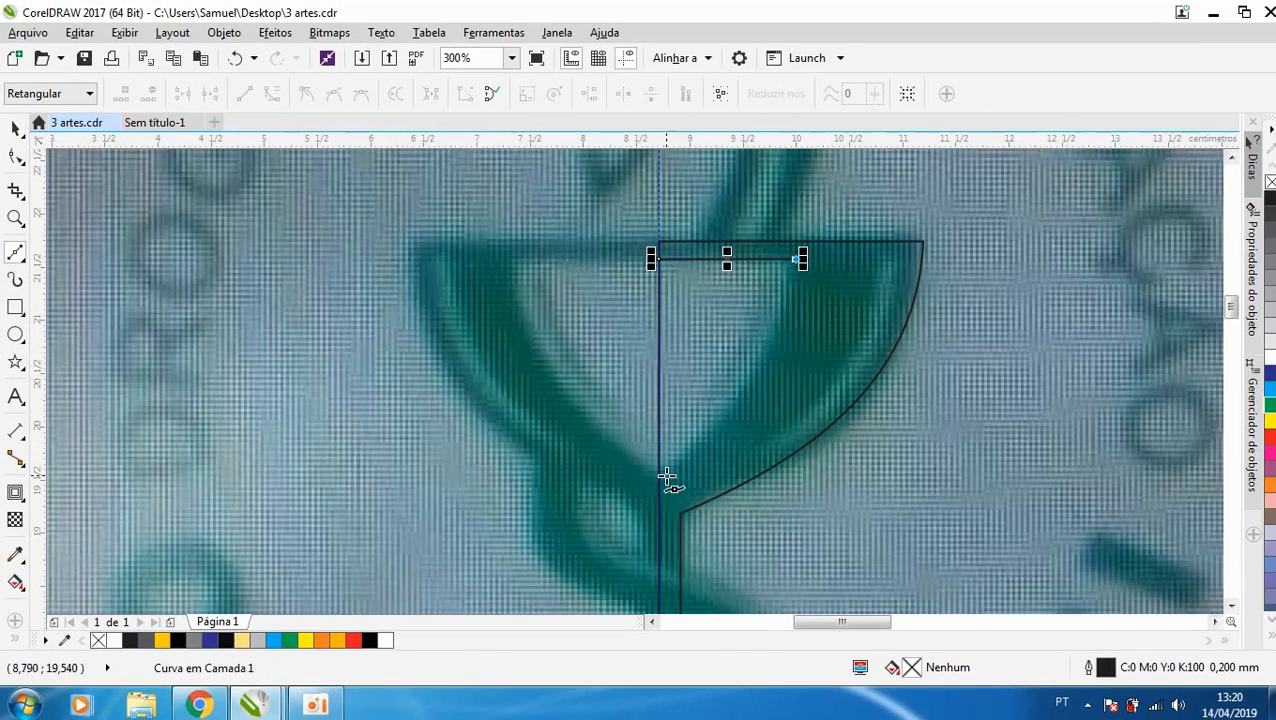
pyautogui.click(659, 482)
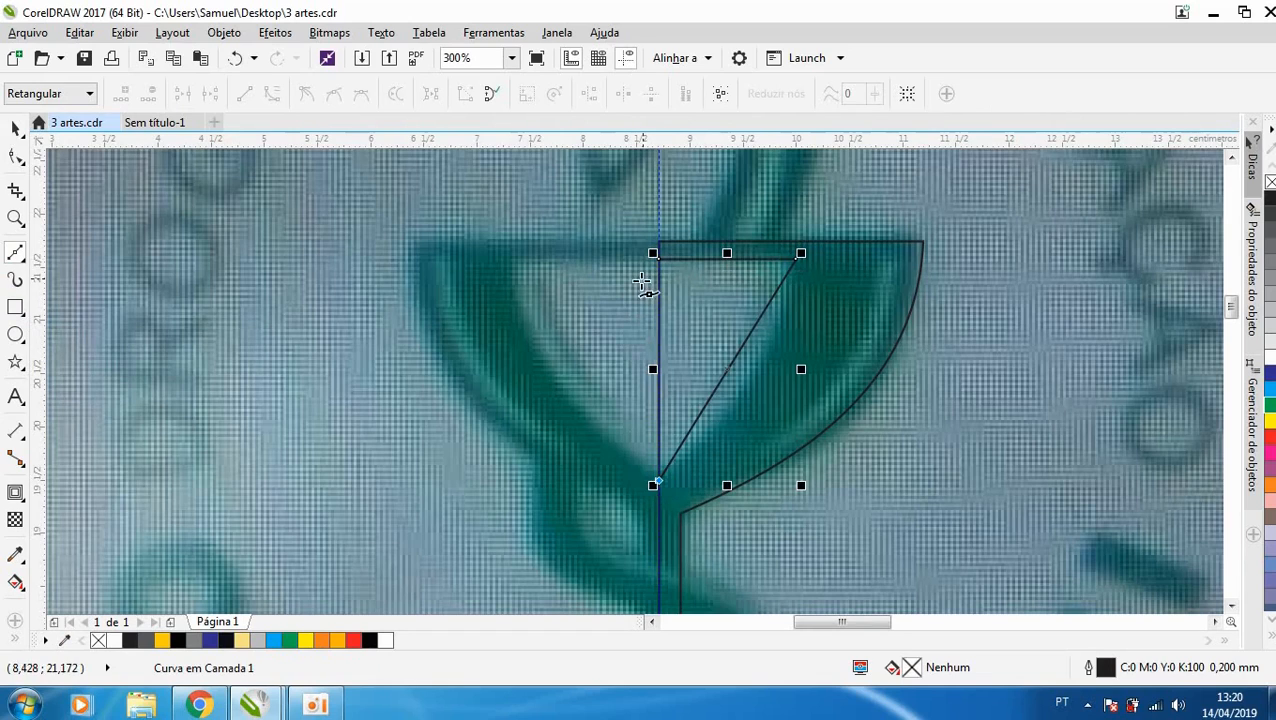
pyautogui.click(655, 258)
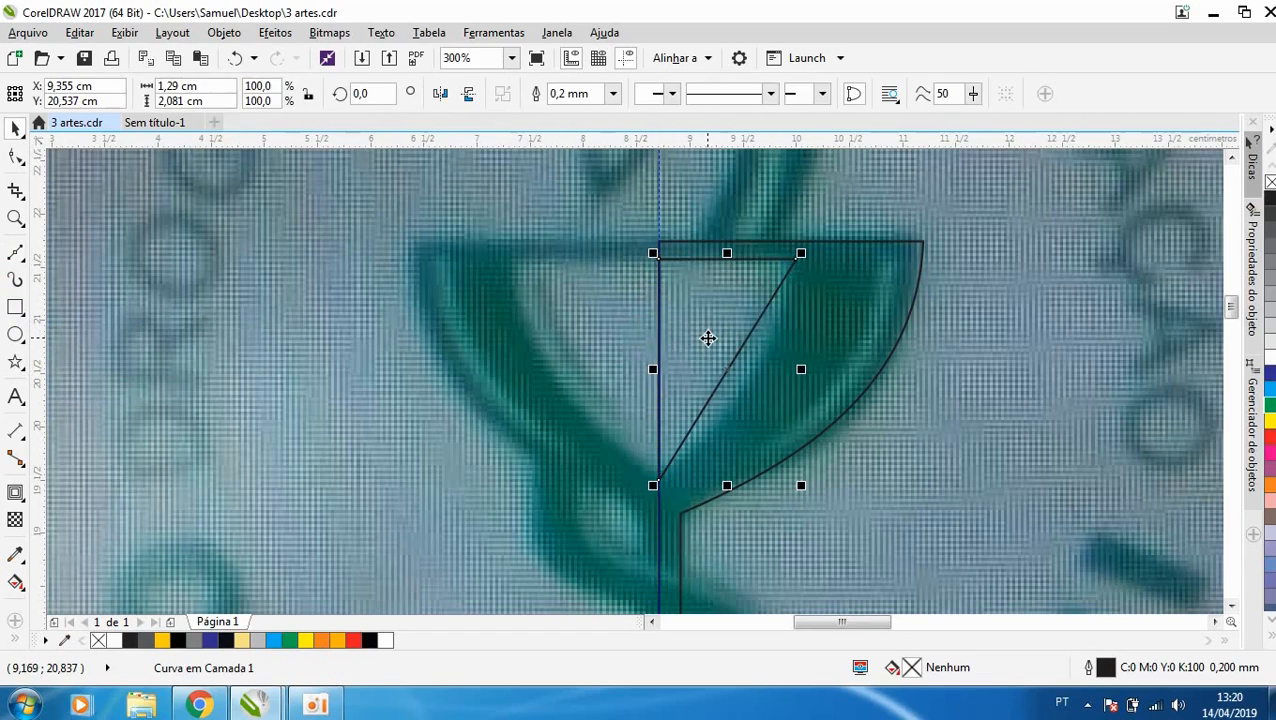
# - Convert the inner-opening outline to curves, bend its slanted side outward to follow the photo, and fill the shape with white
pyautogui.press('F10')
pyautogui.moveTo(860, 212); pyautogui.dragTo(485, 510)
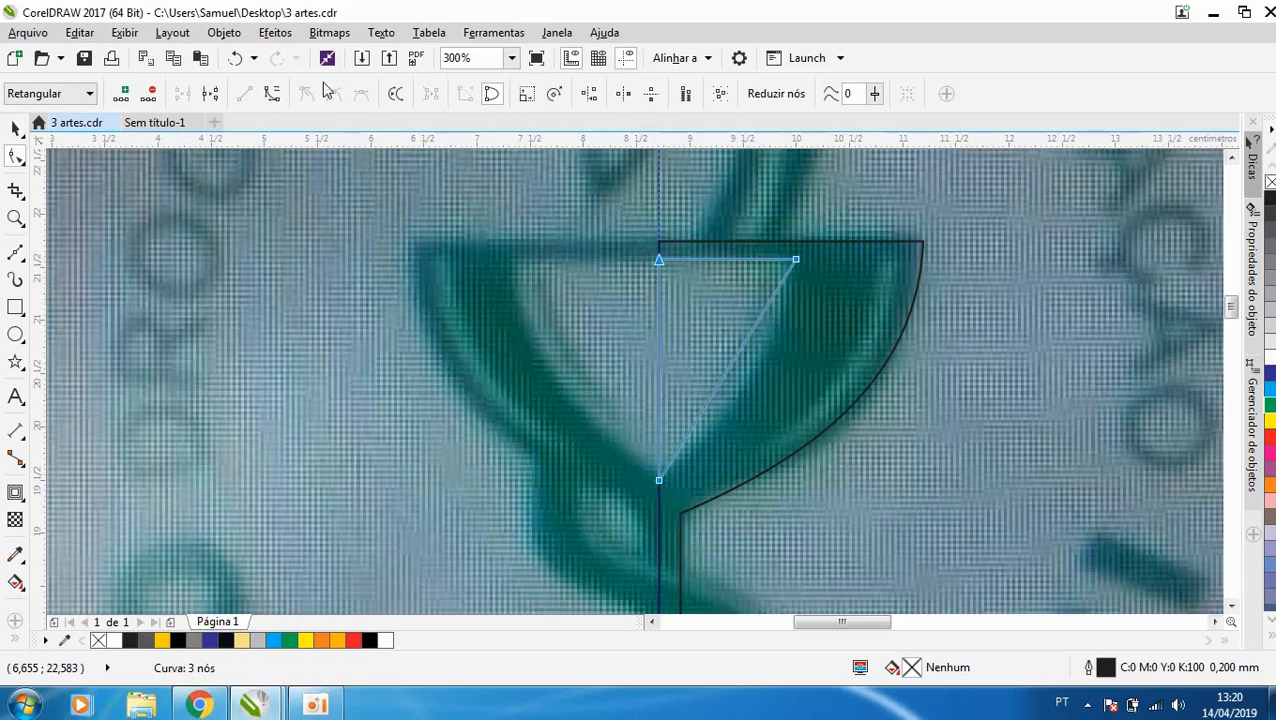
pyautogui.click(273, 93)
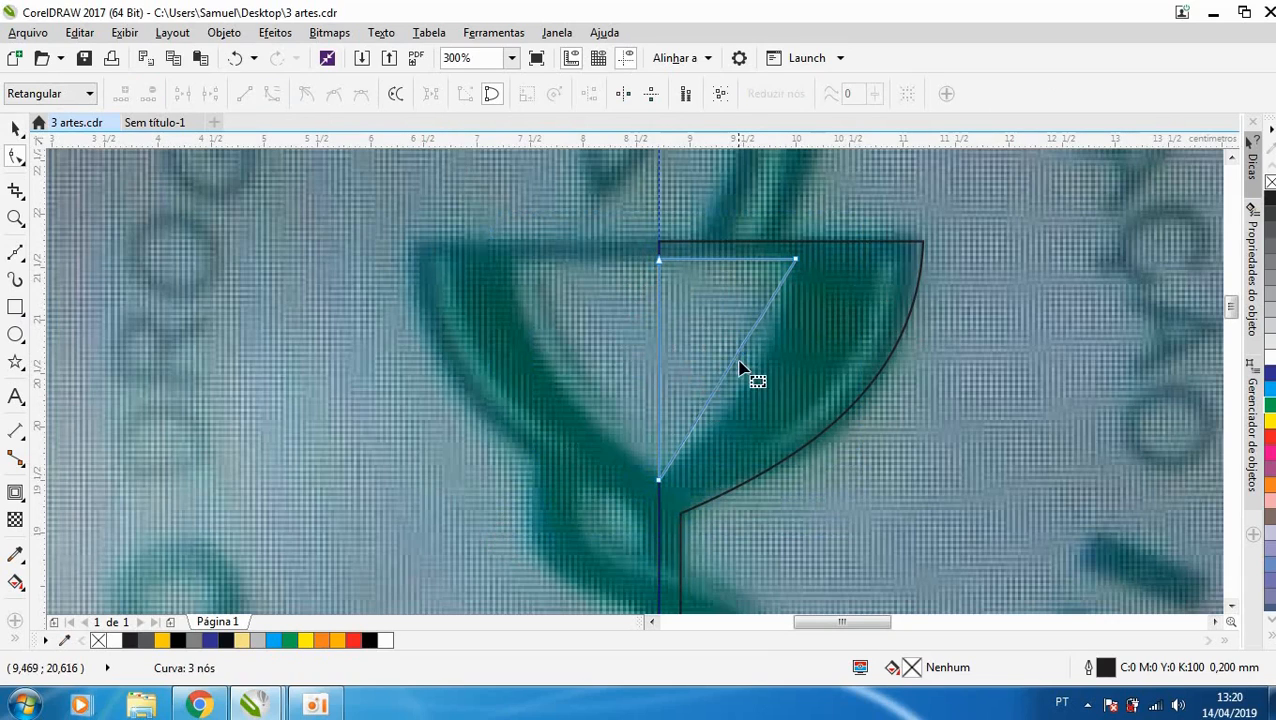
pyautogui.moveTo(748, 368); pyautogui.dragTo(757, 378)
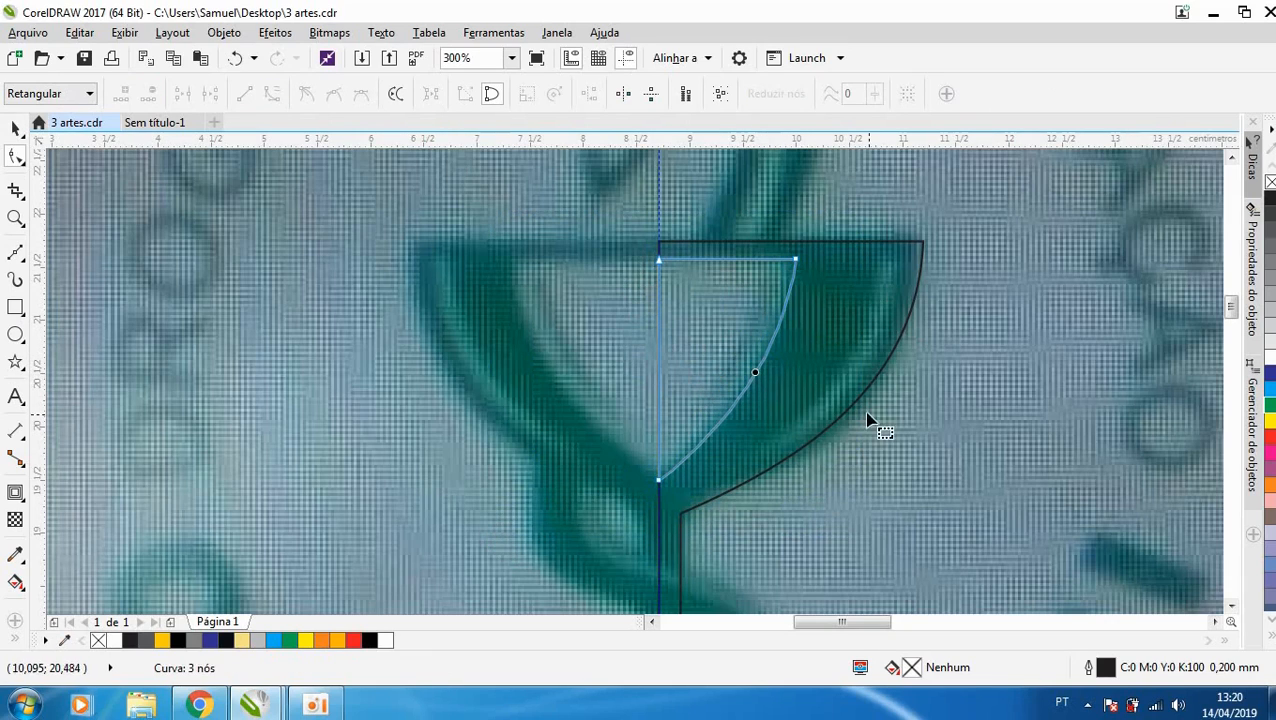
pyautogui.click(1271, 357)
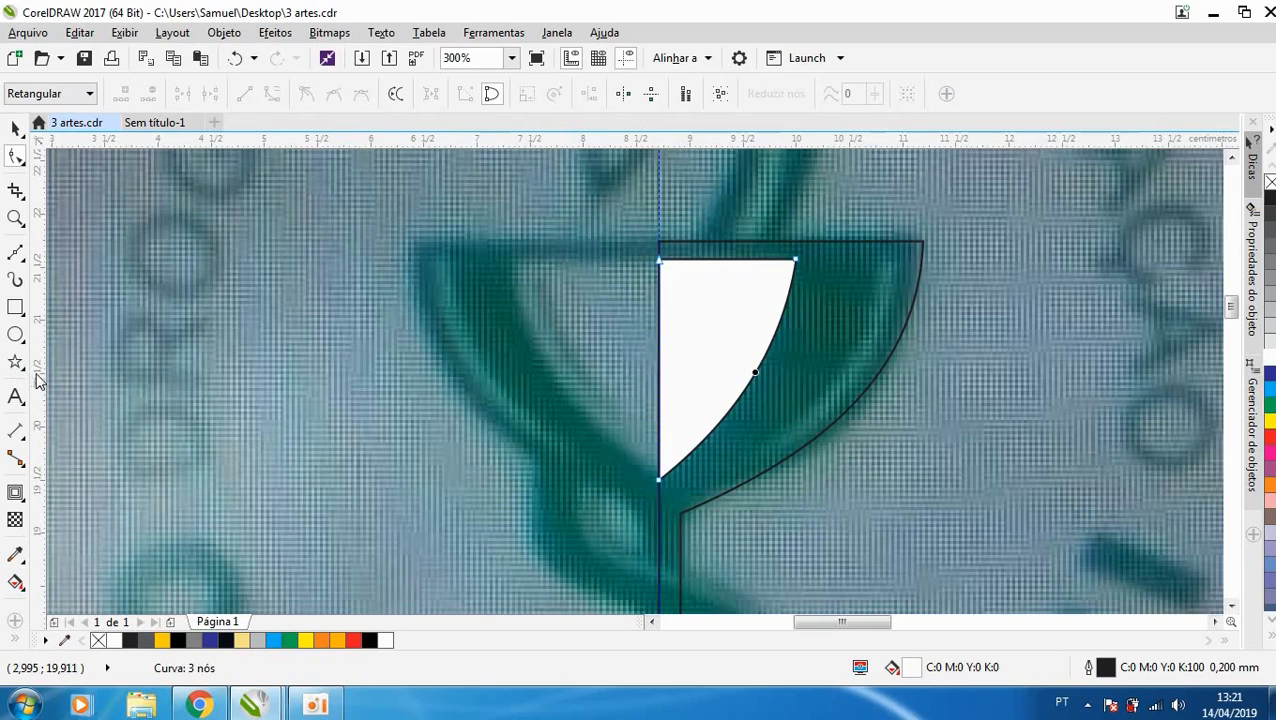
# - Draw a thin closed three-node Bézier outline, about 1.26 × 1.76 cm, over the light reflection near the bowl's outer side
pyautogui.click(15, 252)
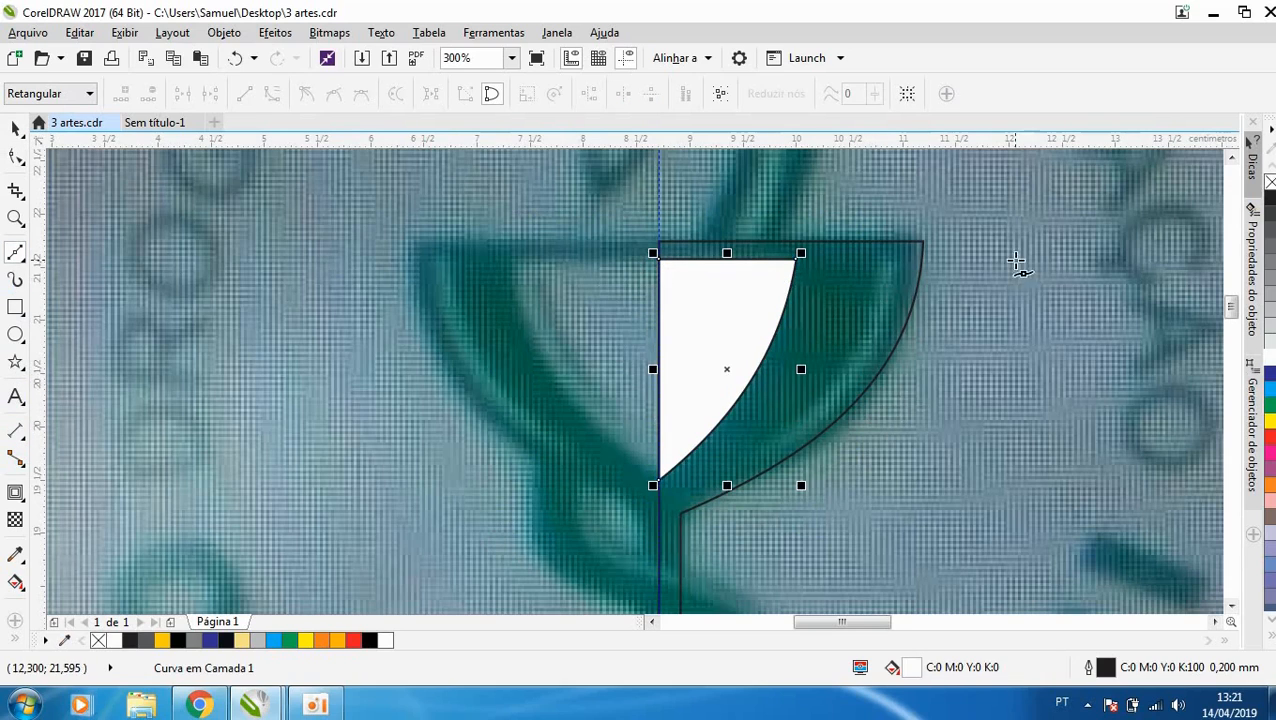
pyautogui.scroll(1, 1019, 262)
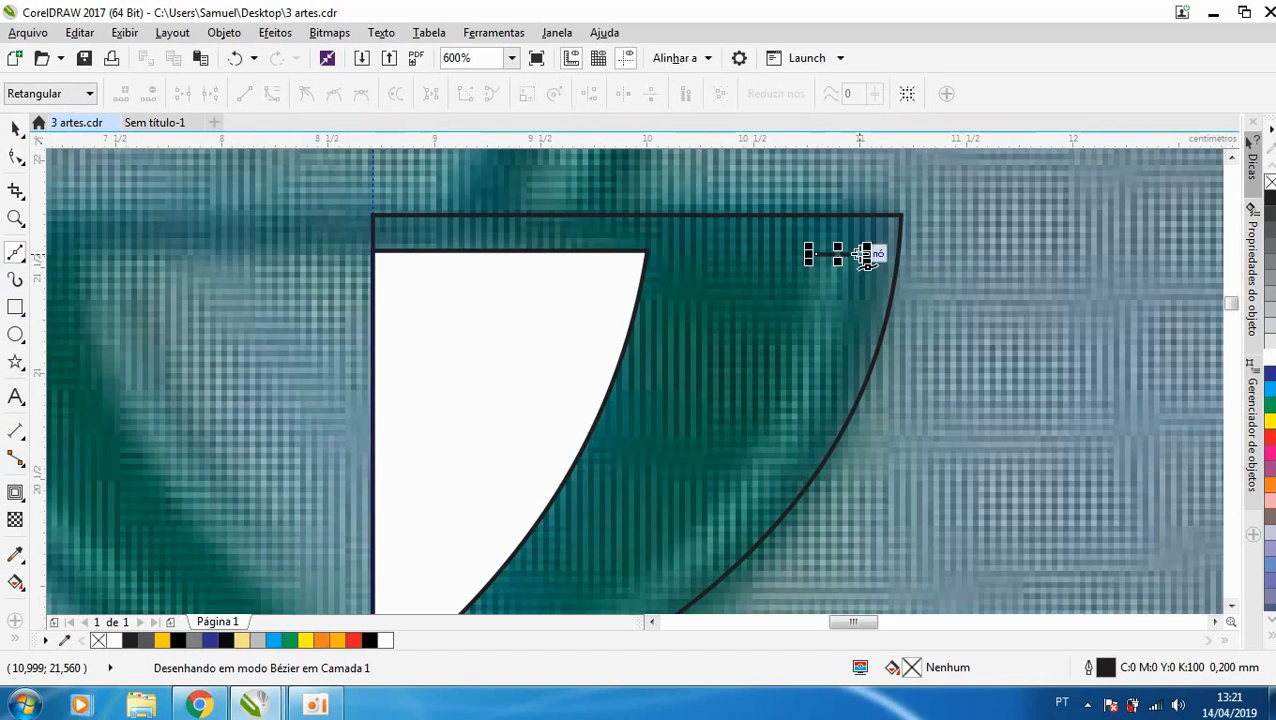
pyautogui.scroll(-1, 854, 265)
pyautogui.scroll(-1, 806, 330)
pyautogui.click(811, 293)
pyautogui.scroll(-1, 768, 383)
pyautogui.click(857, 243)
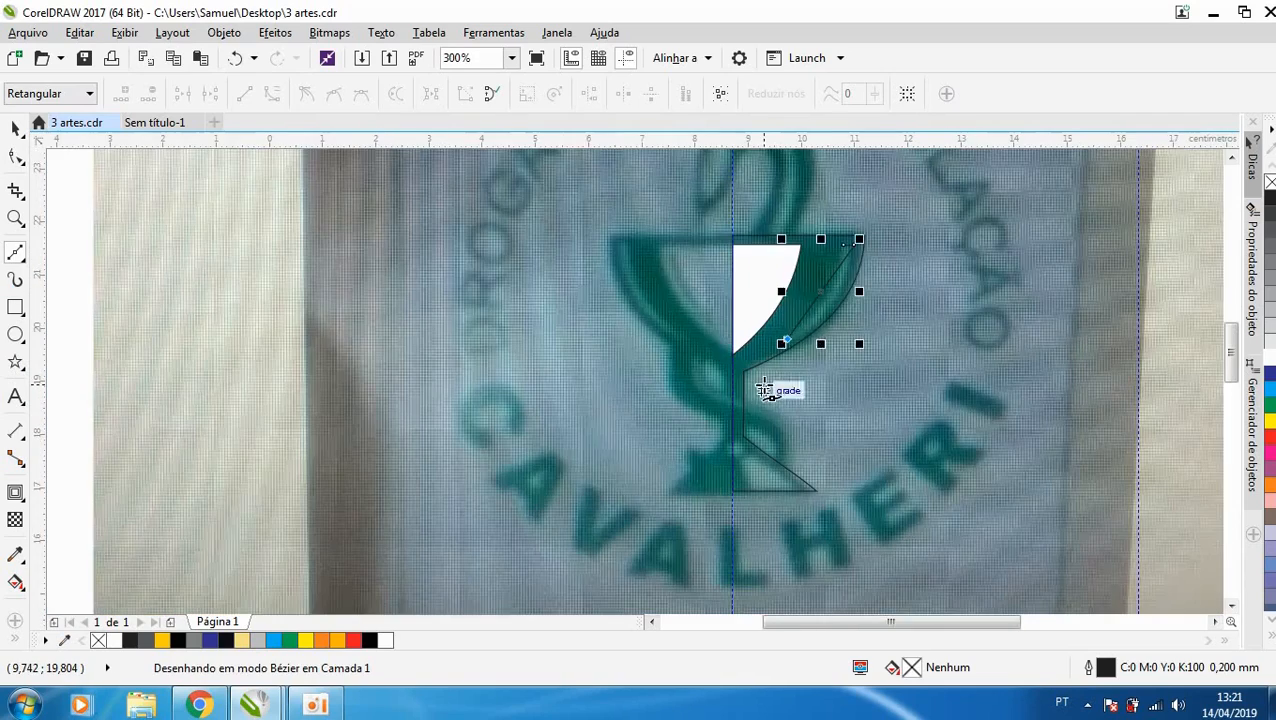
pyautogui.scroll(1, 840, 240)
pyautogui.click(851, 252)
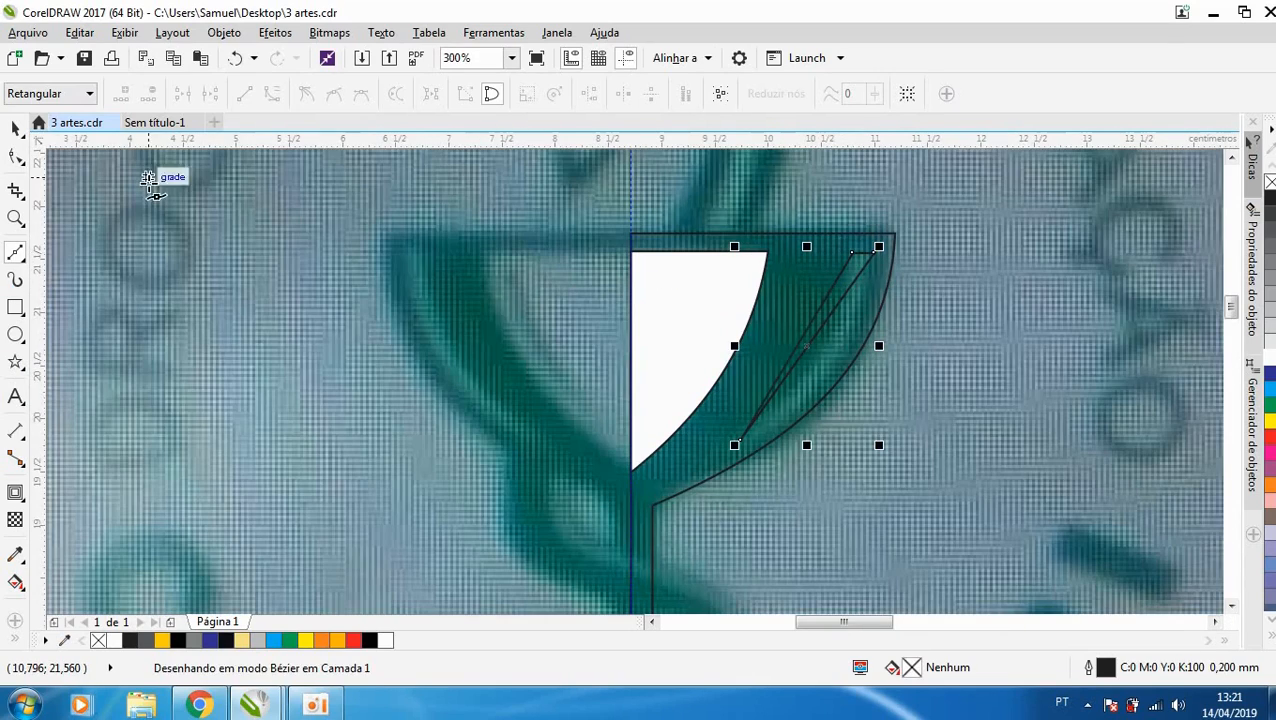
# - Convert the thin reflection outline to curves, bend both long sides parallel to the bowl's edge, and fill it with white
pyautogui.click(14, 158)
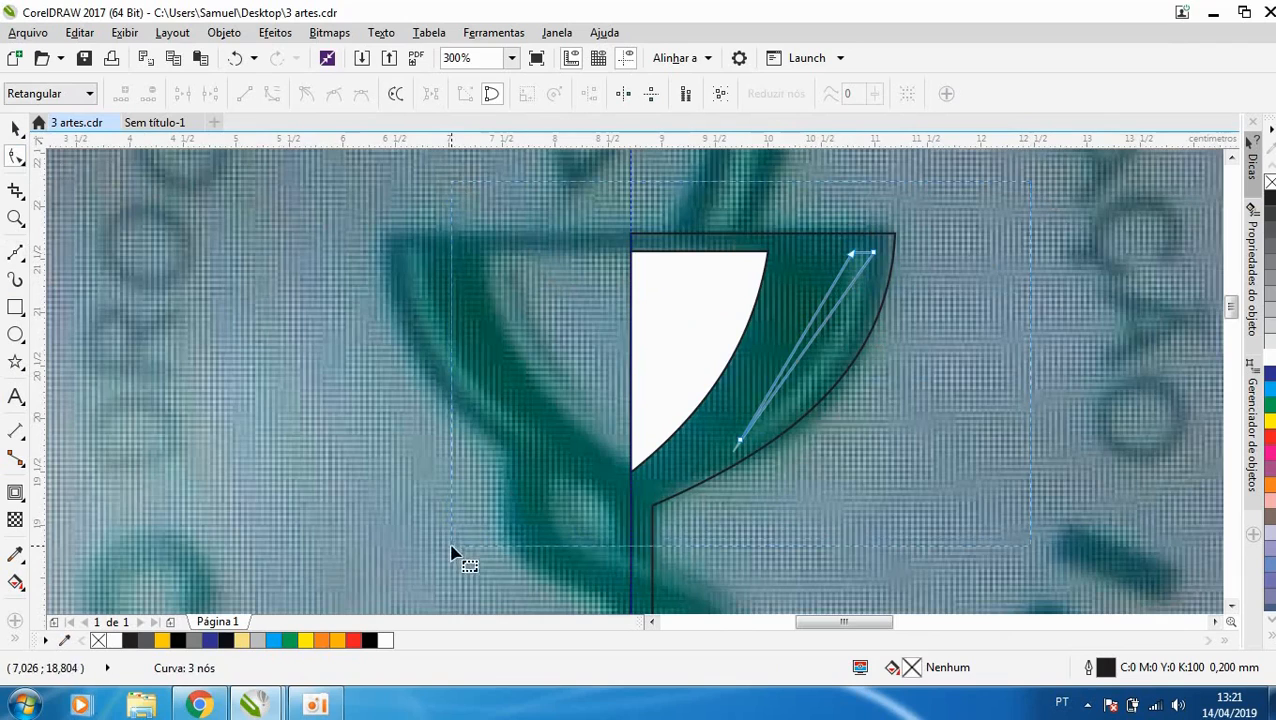
pyautogui.click(273, 94)
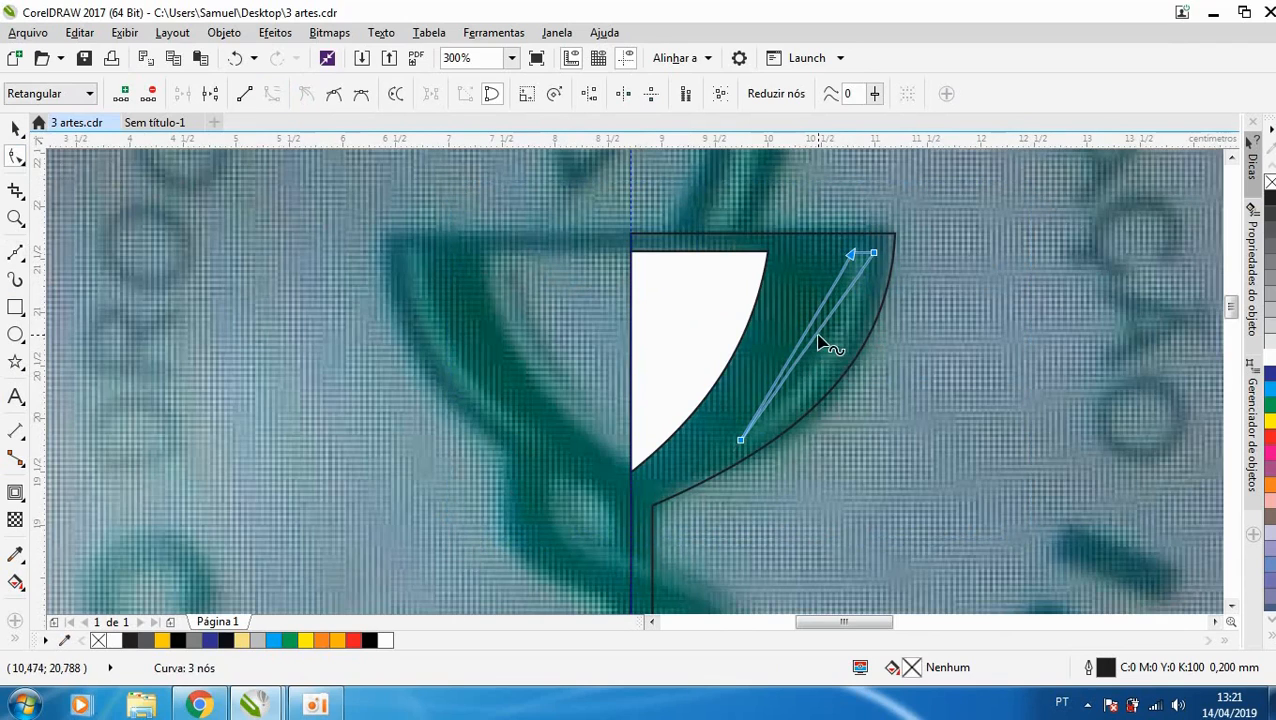
pyautogui.moveTo(820, 343)
pyautogui.mouseDown()
pyautogui.moveTo(843, 370)
pyautogui.moveTo(810, 329)
pyautogui.moveTo(830, 333)
pyautogui.mouseUp()
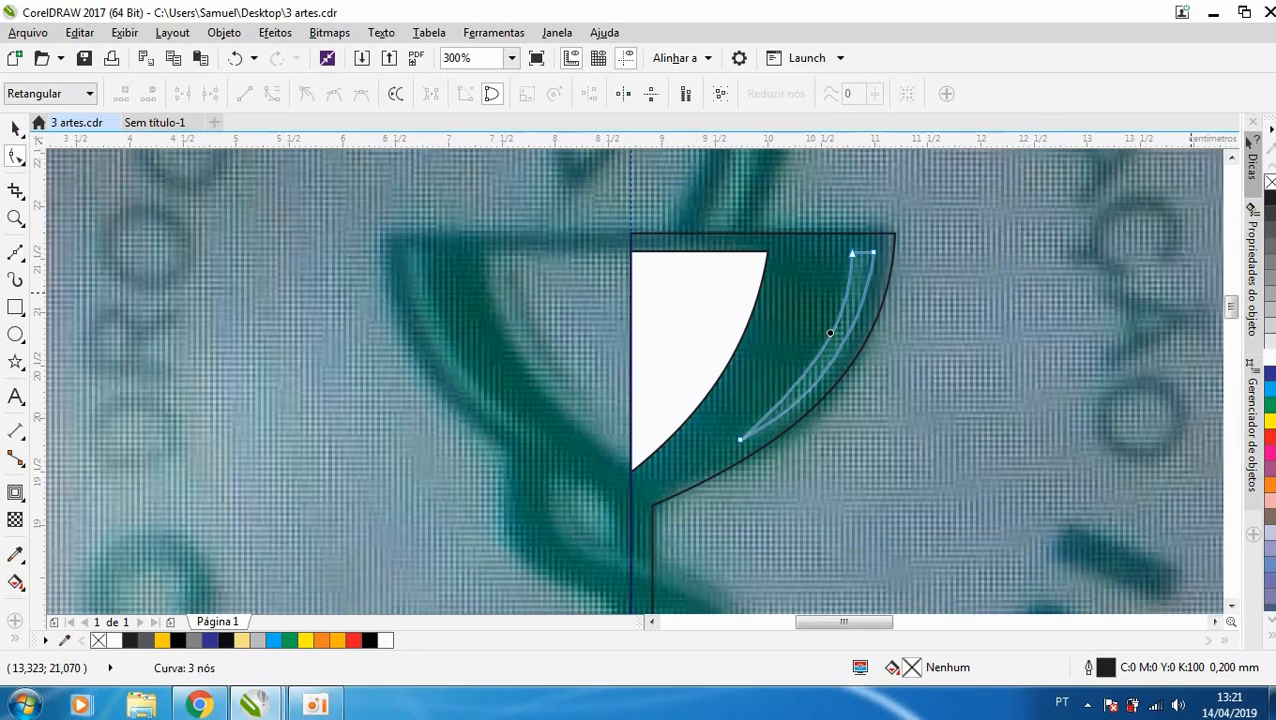
pyautogui.press('space')
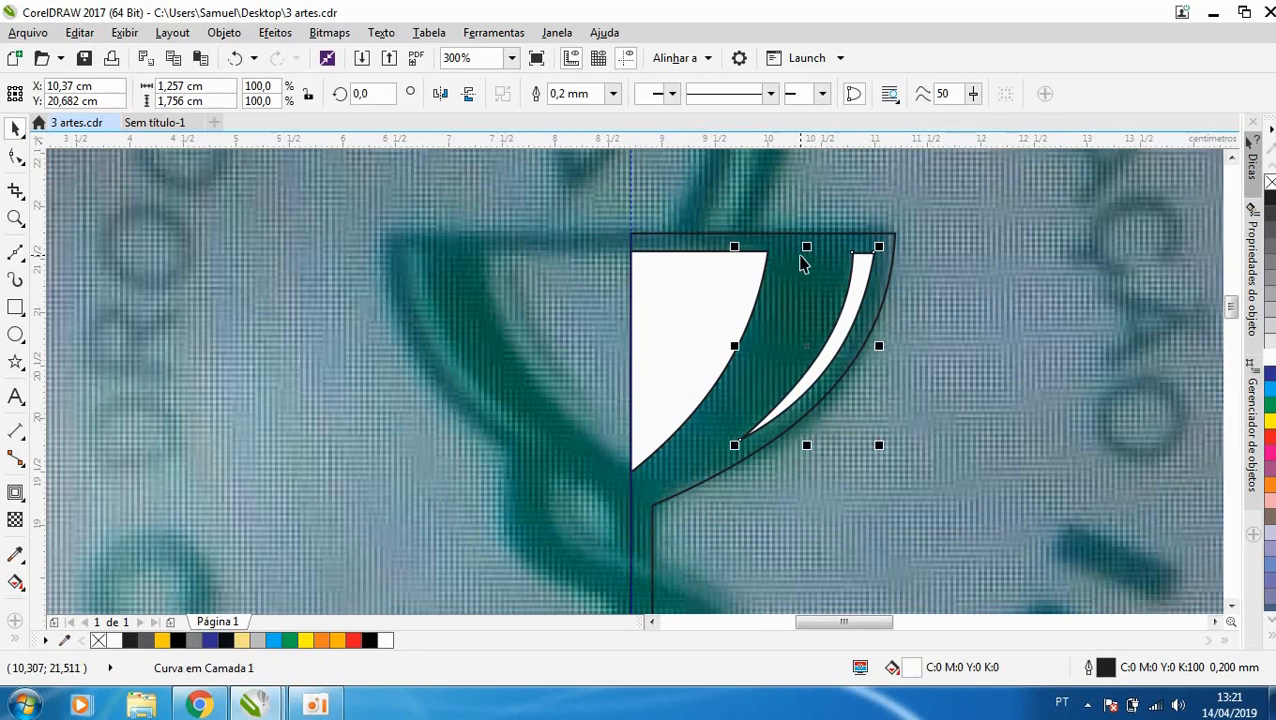
# - Stretch the reflection's top edge to match the inner opening's top, and remove the outline from both white shapes
pyautogui.moveTo(807, 246); pyautogui.dragTo(771, 247)
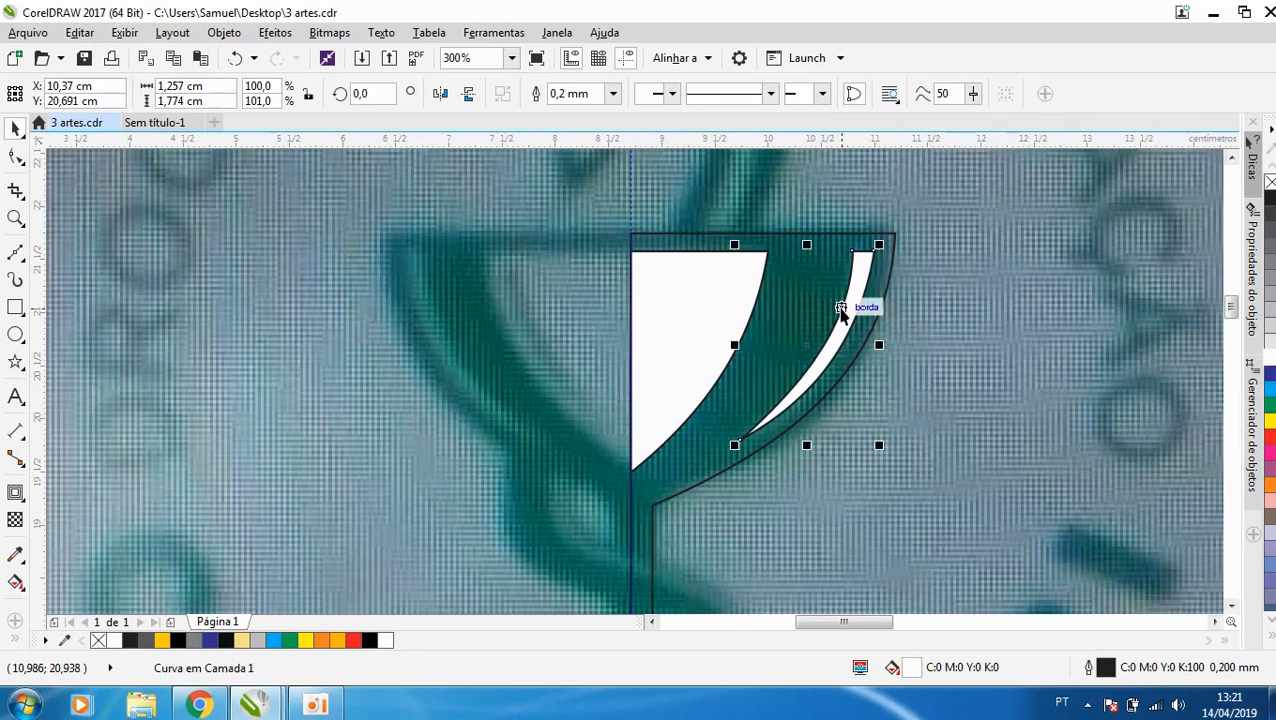
pyautogui.keyDown('shift'); pyautogui.click(716, 298); pyautogui.keyUp('shift')
pyautogui.rightClick(1271, 183)
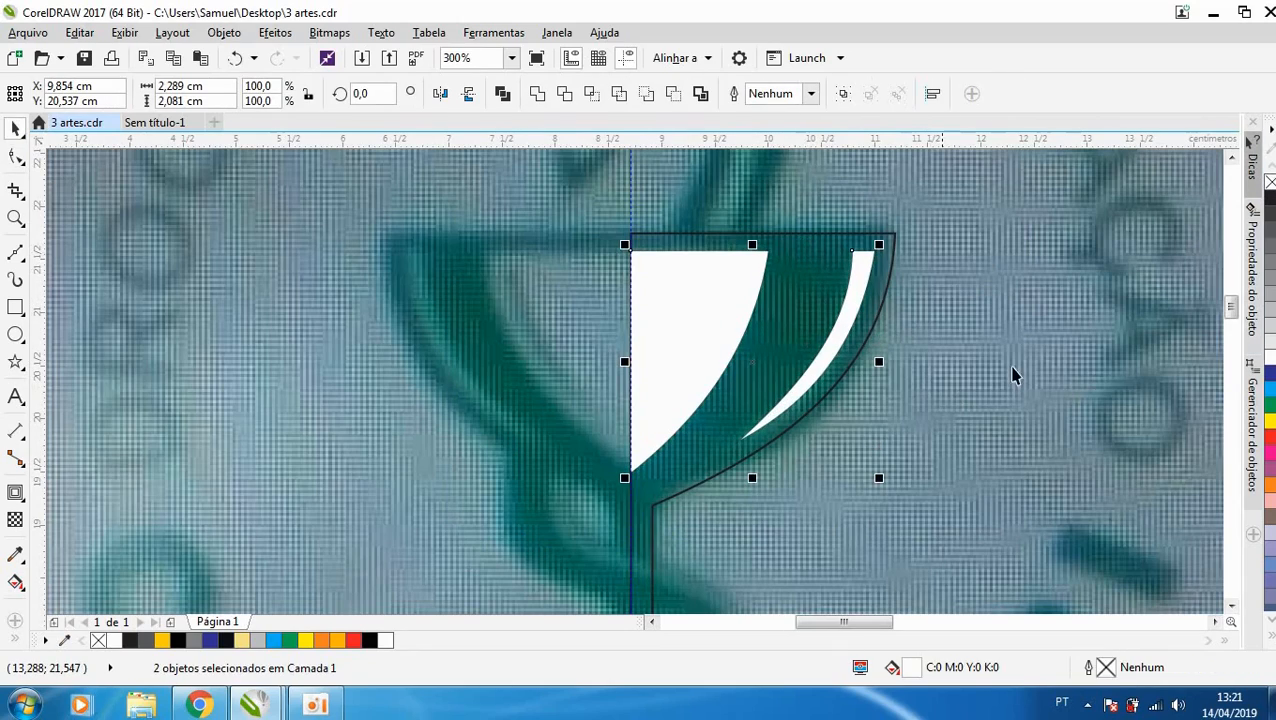
# - Draw a circle about 0.27 cm in diameter where the stem meets the base, nudge it up slightly, and fill it with white
pyautogui.scroll(-2, 698, 427)
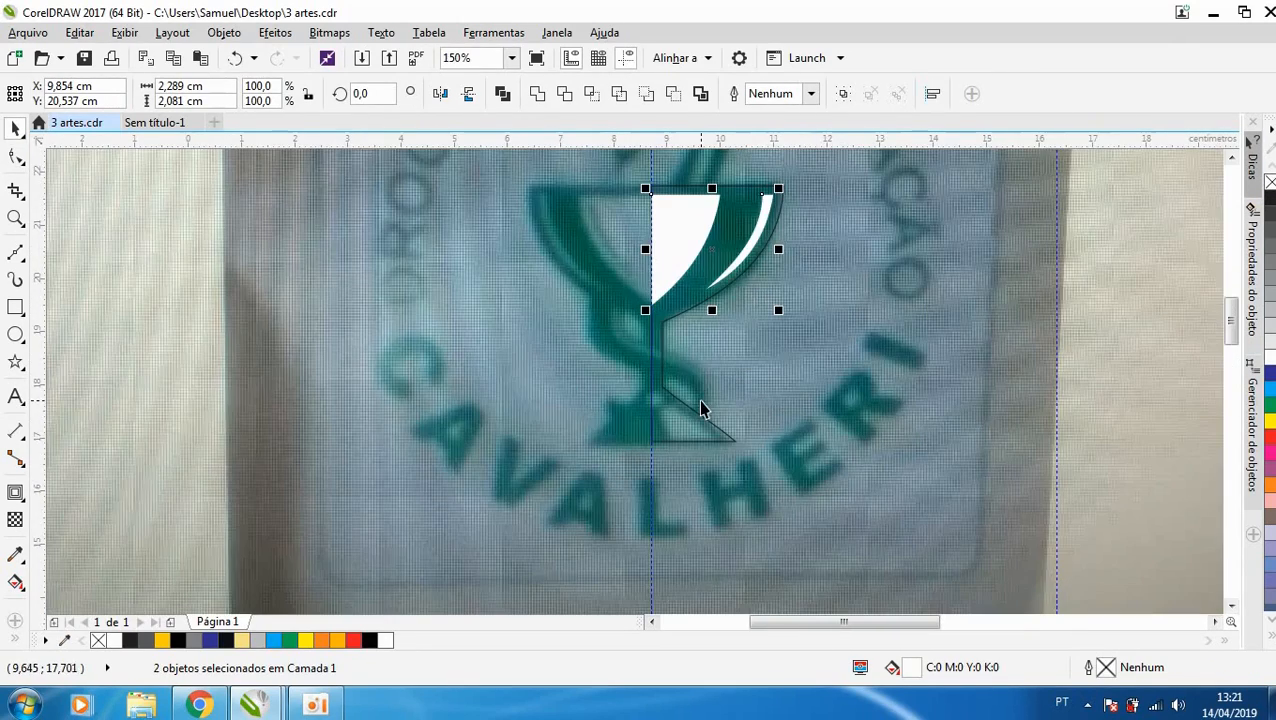
pyautogui.scroll(2, 667, 467)
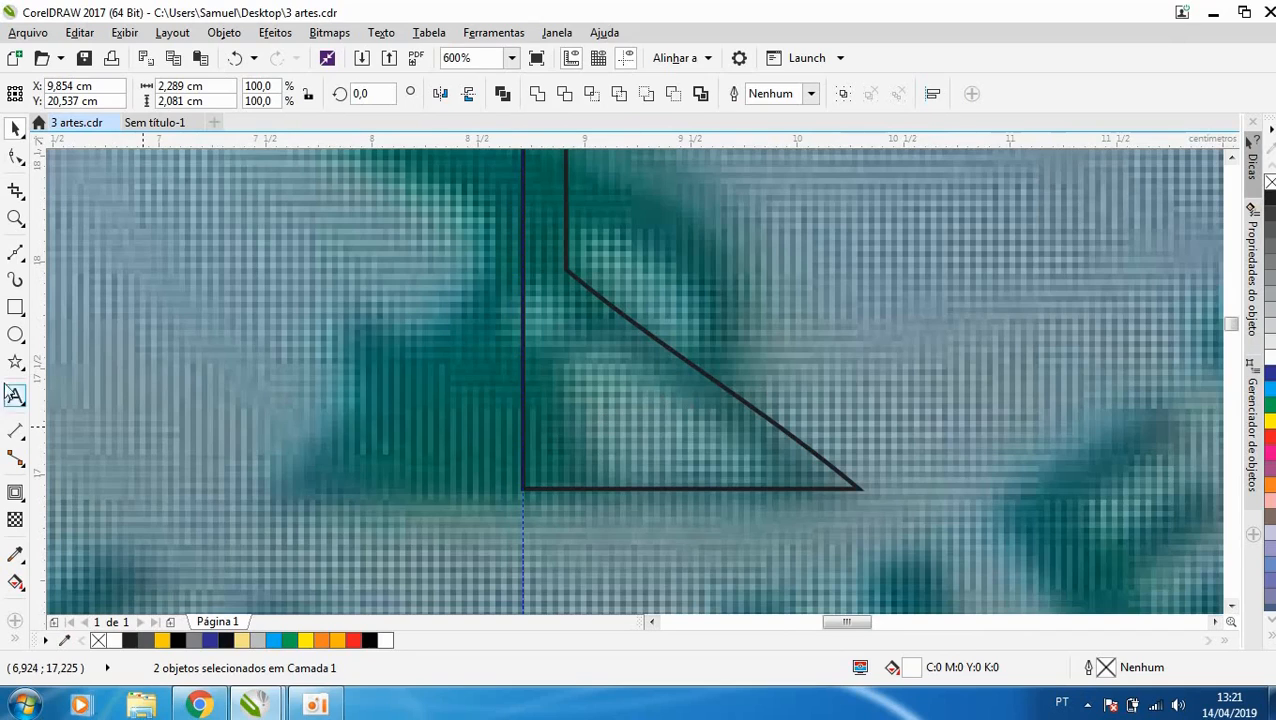
pyautogui.click(17, 345)
pyautogui.moveTo(512, 301); pyautogui.dragTo(567, 347)
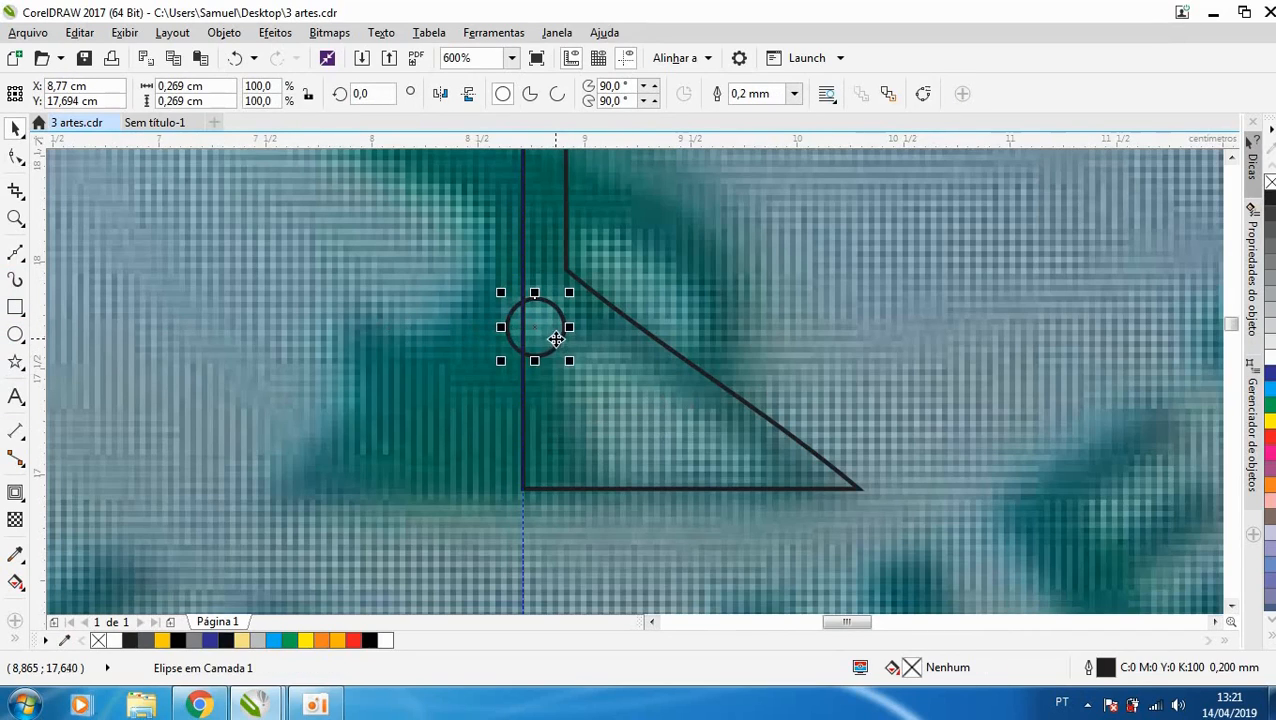
pyautogui.press('space')
pyautogui.click(1268, 354)
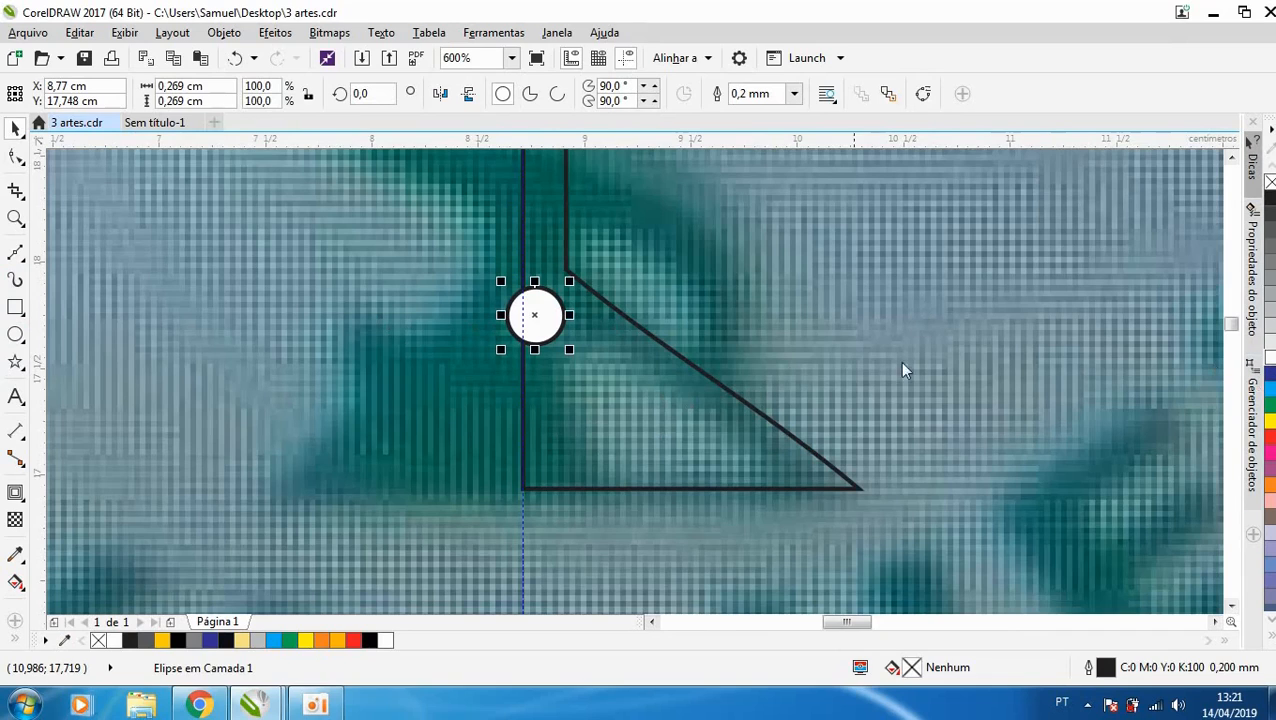
# - Draw a closed four-sided Bézier outline over the light area inside the right half of the cup's base
pyautogui.click(15, 253)
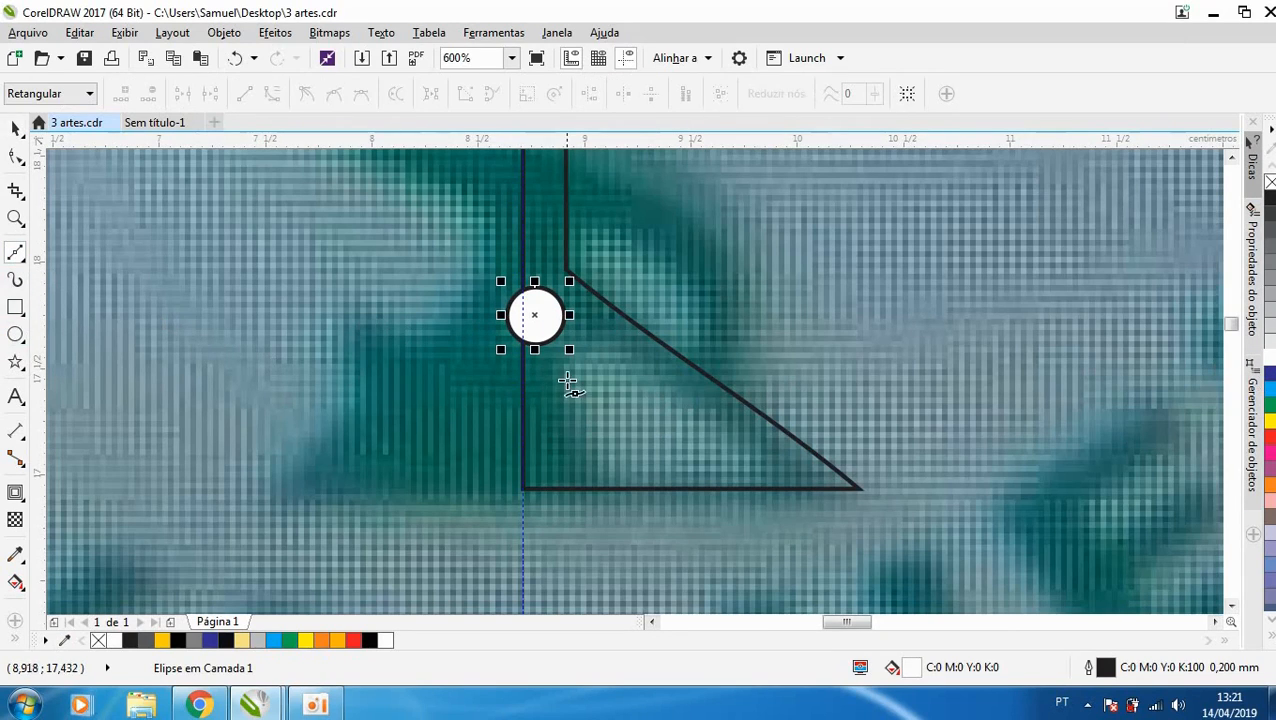
pyautogui.click(550, 377)
pyautogui.click(613, 342)
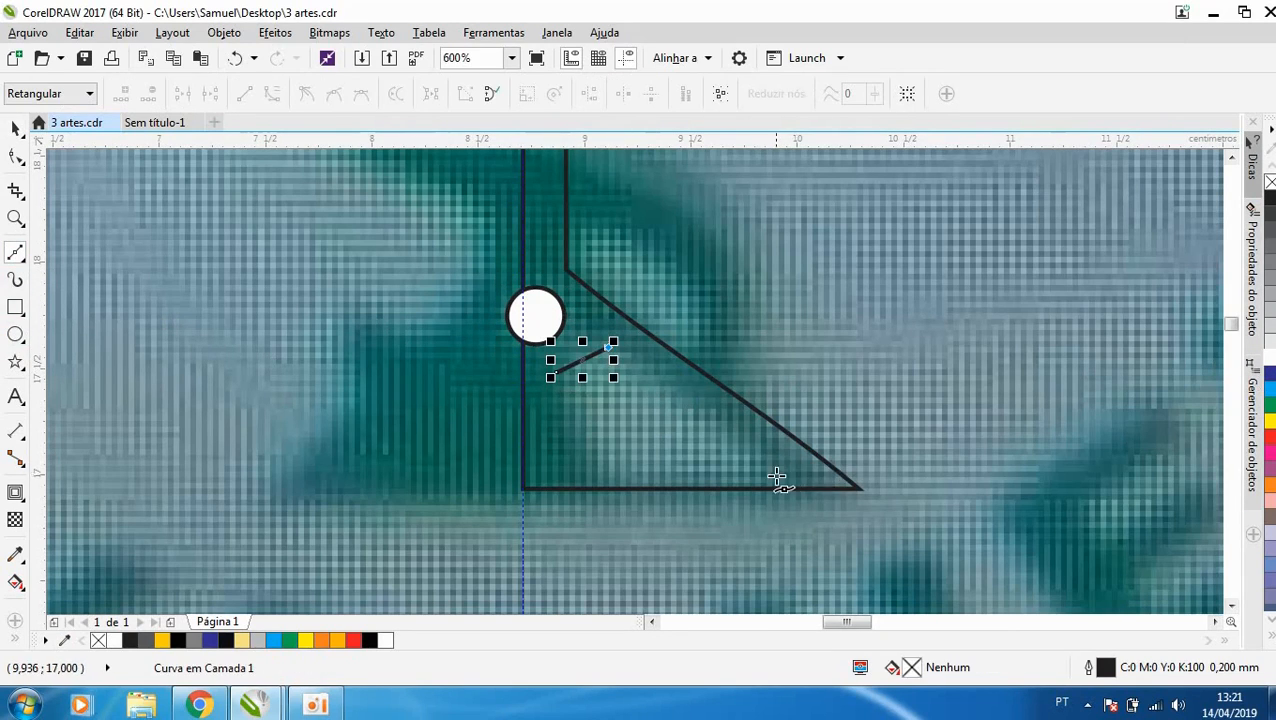
pyautogui.click(779, 477)
pyautogui.click(591, 476)
pyautogui.click(556, 372)
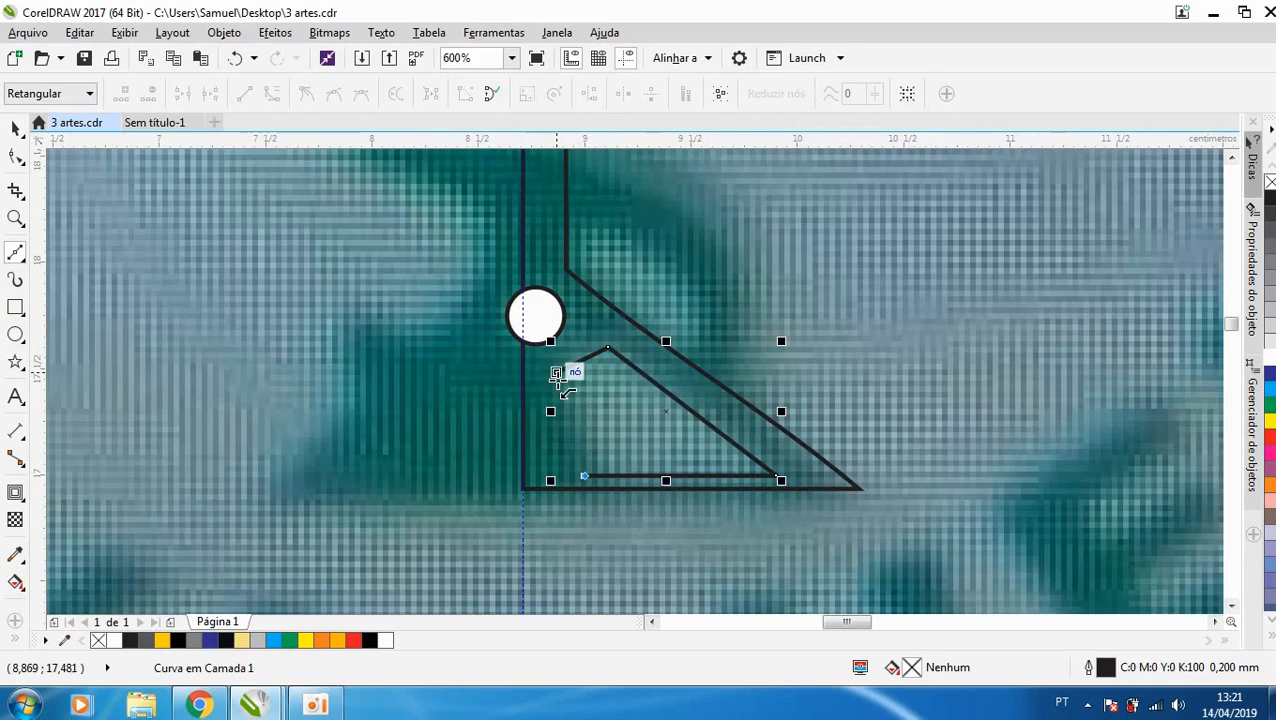
# - Convert the base cut-out to curves, bend its short upper side and inner side, and move its outer bottom corner outward
pyautogui.press('F10')
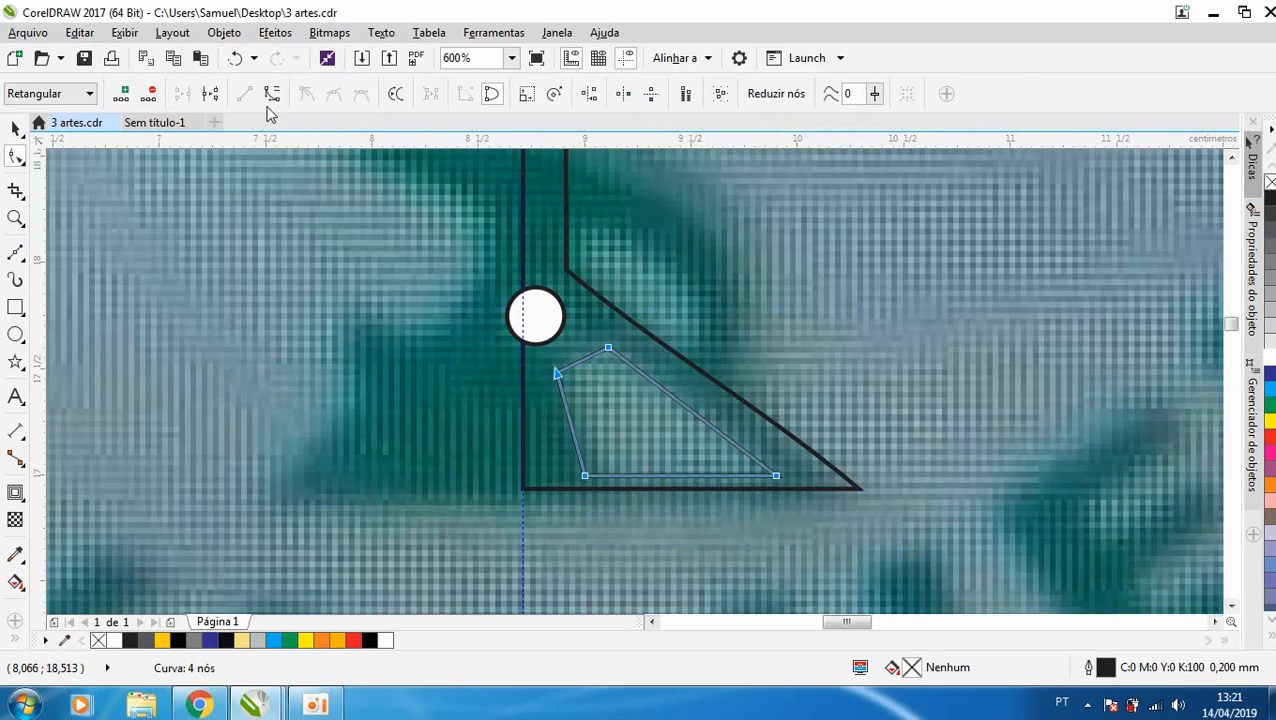
pyautogui.click(271, 98)
pyautogui.moveTo(580, 366); pyautogui.dragTo(586, 369)
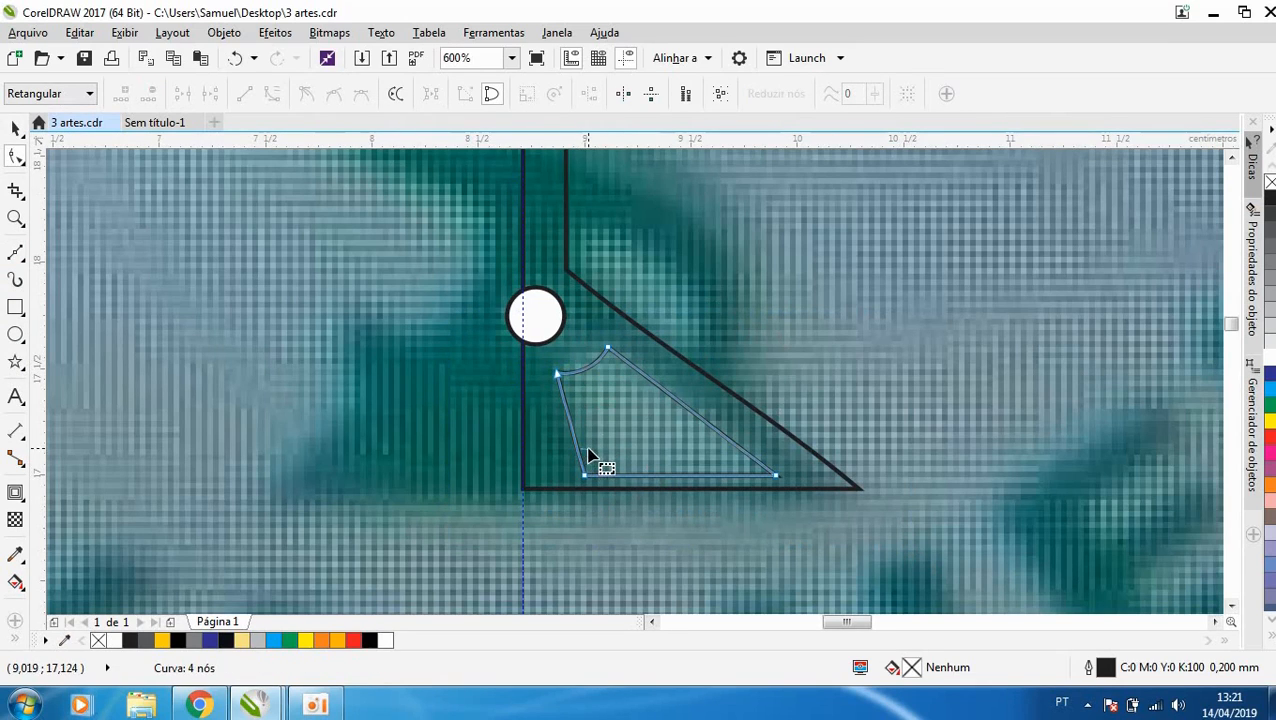
pyautogui.moveTo(571, 437); pyautogui.dragTo(585, 432)
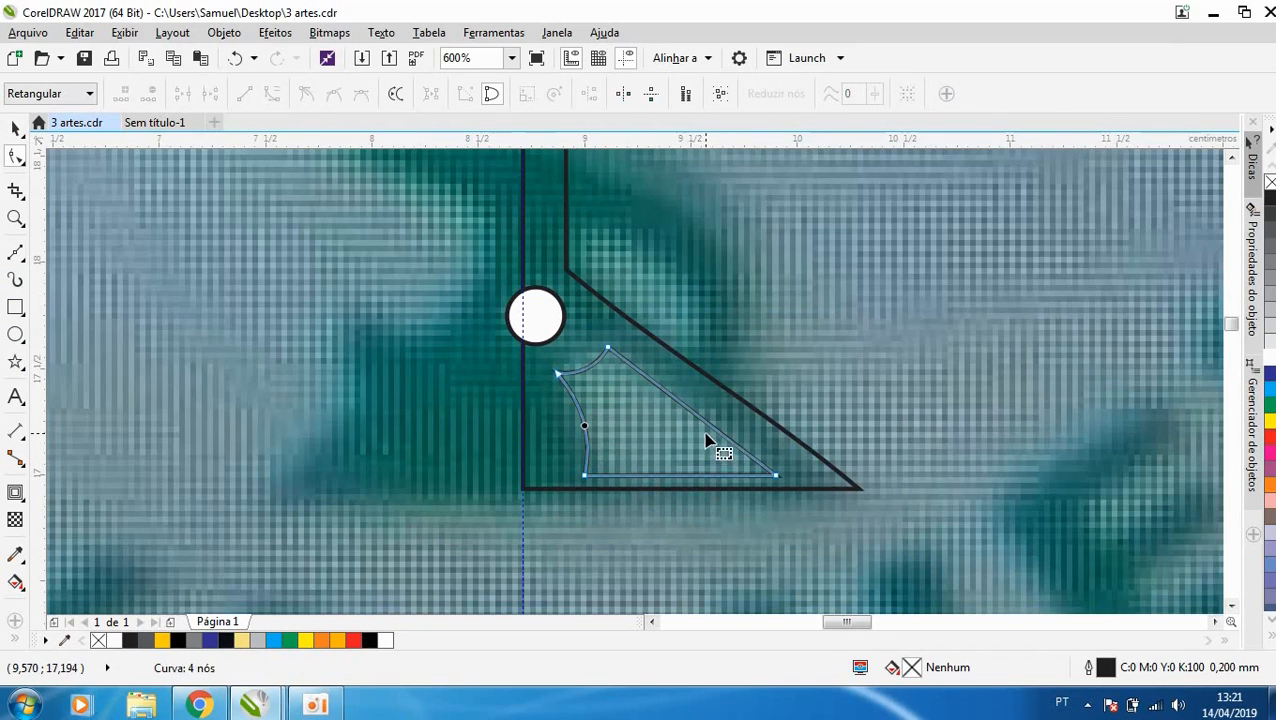
pyautogui.moveTo(773, 477); pyautogui.dragTo(796, 476)
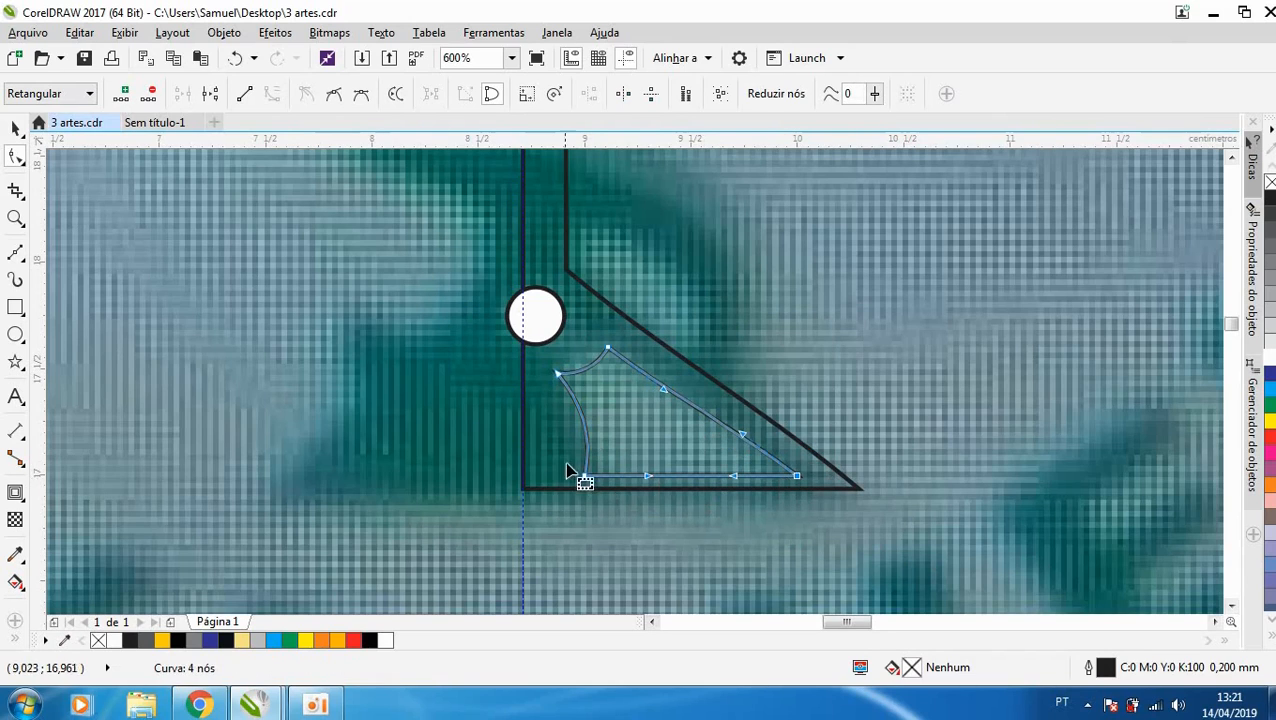
# - Try to move the two bottom nodes of the base cut-out slightly upward, and undo the move
pyautogui.moveTo(541, 451); pyautogui.dragTo(780, 505)
pyautogui.scroll(2, 775, 496)
pyautogui.moveTo(820, 455); pyautogui.dragTo(819, 441)
pyautogui.hotkey('ctrl', 'z')
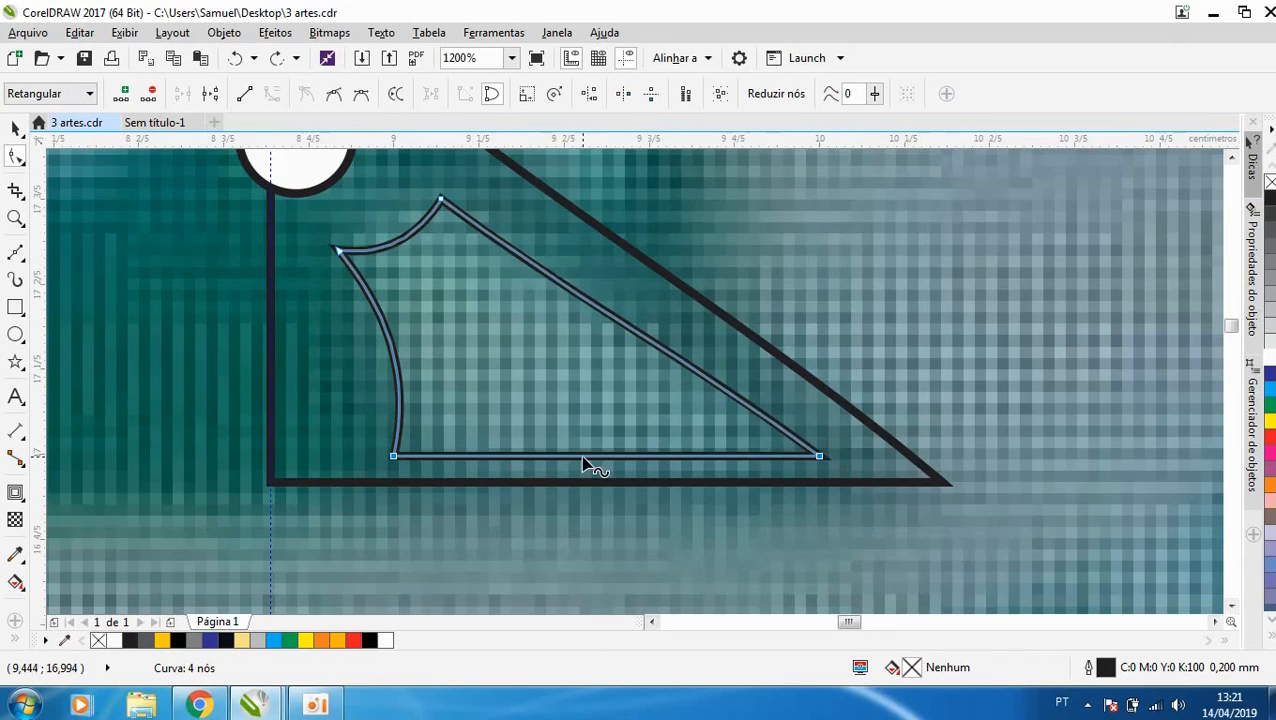
# - Trim the bottom of the base cut-out with a rectangle about 1.32 × 0.22 cm drawn across it, and delete the rectangle
pyautogui.click(15, 128)
pyautogui.click(15, 307)
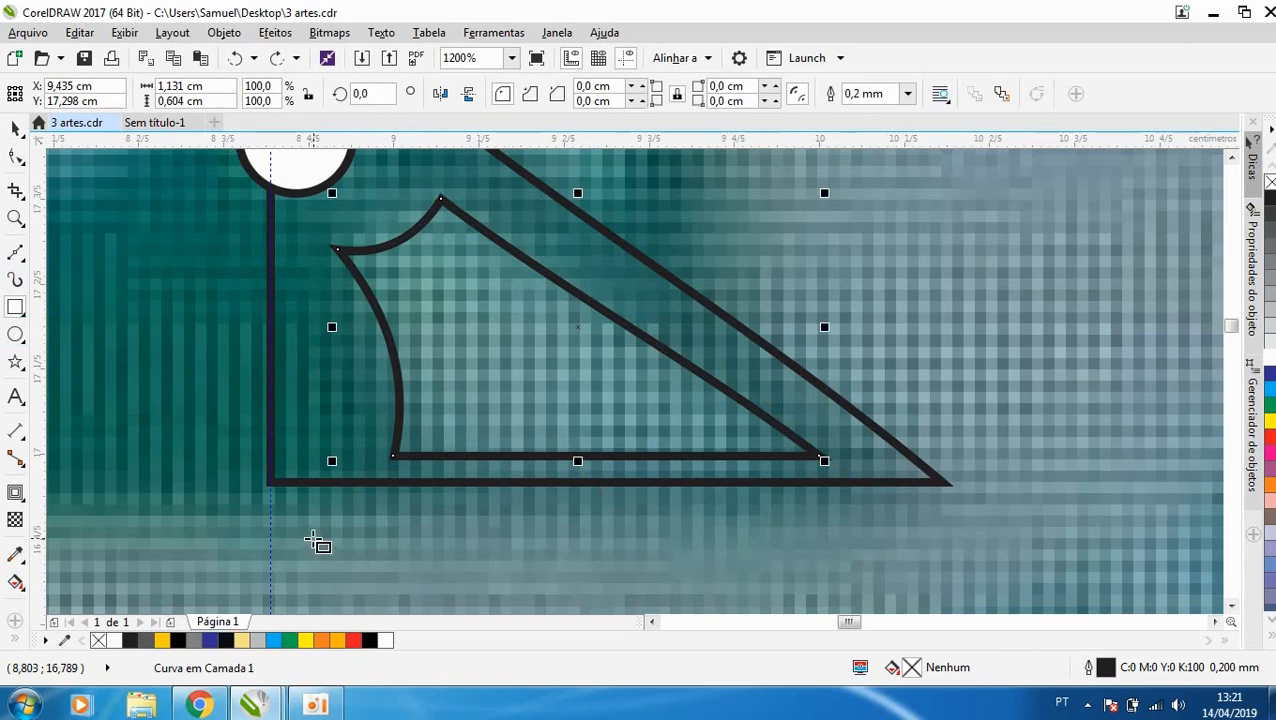
pyautogui.moveTo(312, 540); pyautogui.dragTo(877, 447)
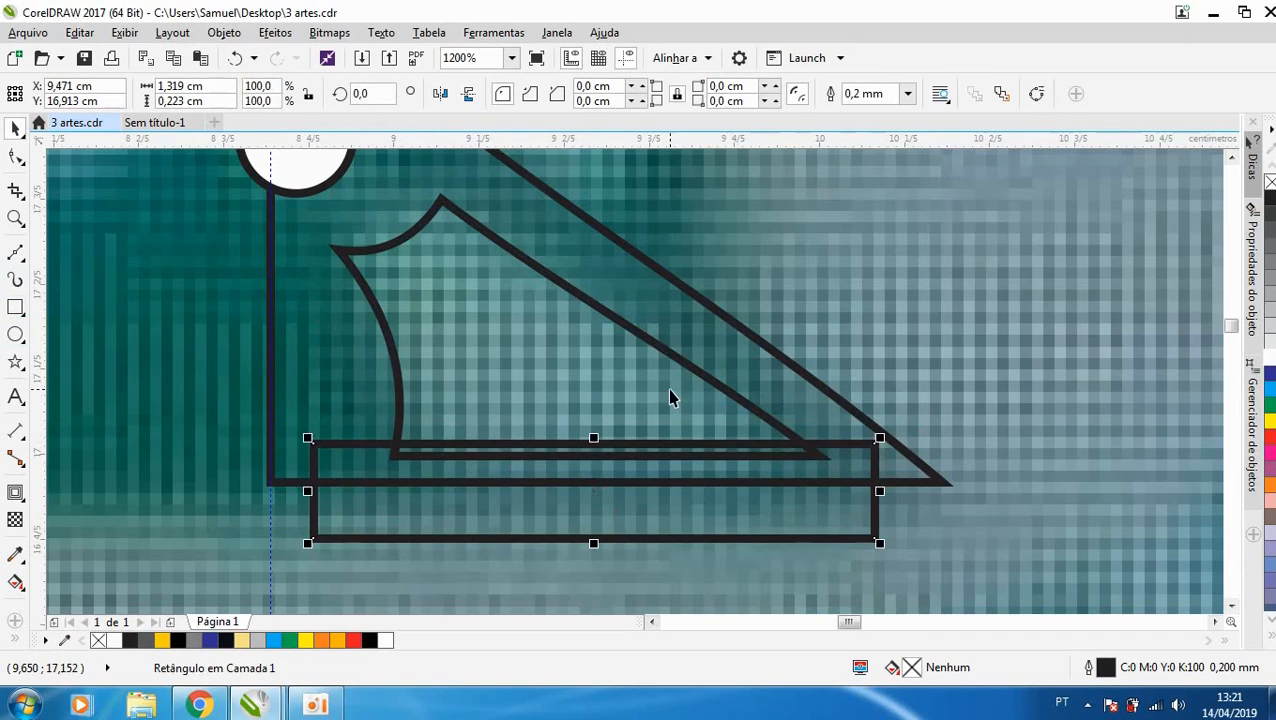
pyautogui.keyDown('shift'); pyautogui.click(575, 287); pyautogui.keyUp('shift')
pyautogui.click(564, 93)
pyautogui.click(797, 518)
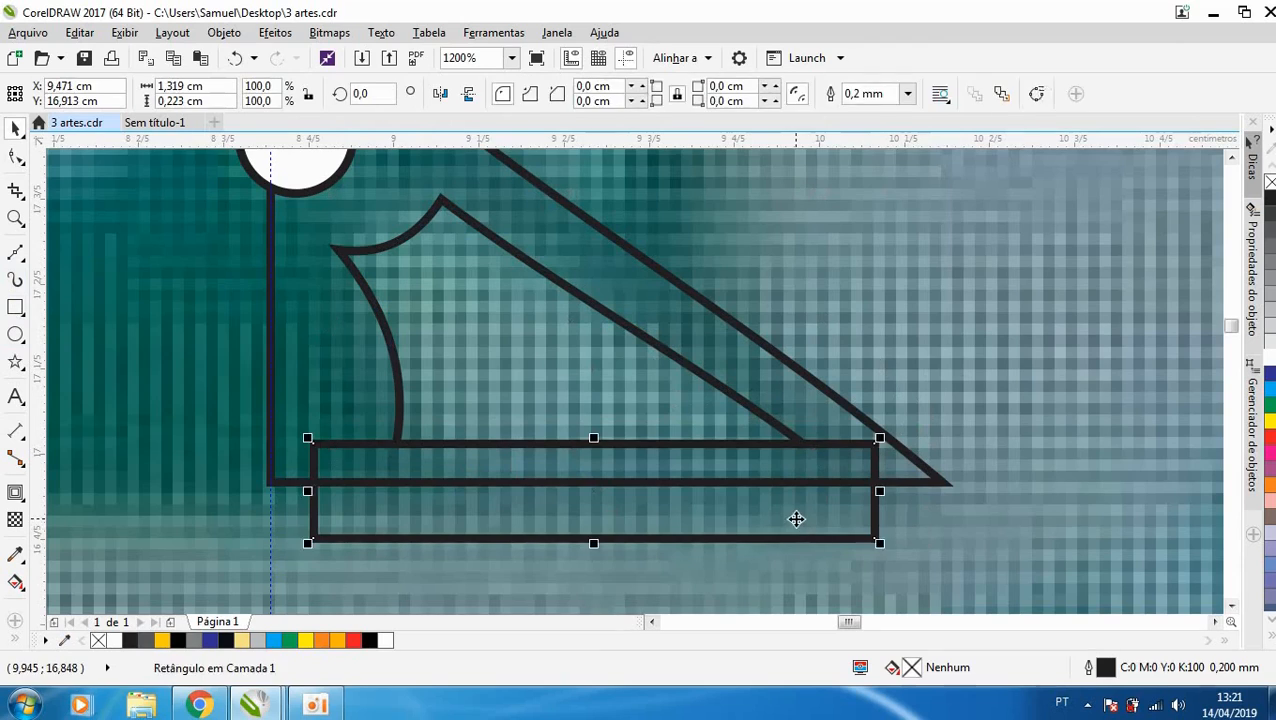
pyautogui.press('Delete')
# - Fill the trimmed cut-out in the cup's base with white
pyautogui.scroll(-4, 805, 530)
pyautogui.click(747, 479)
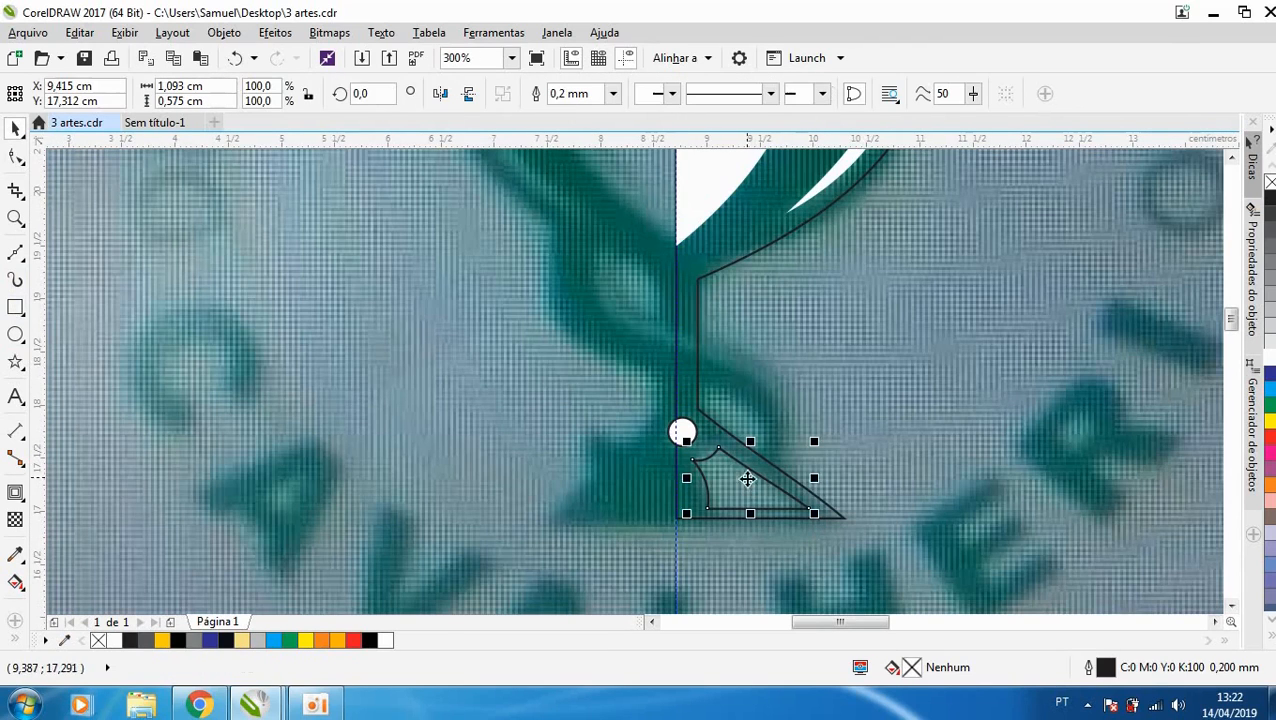
pyautogui.click(1268, 358)
pyautogui.scroll(-2, 758, 450)
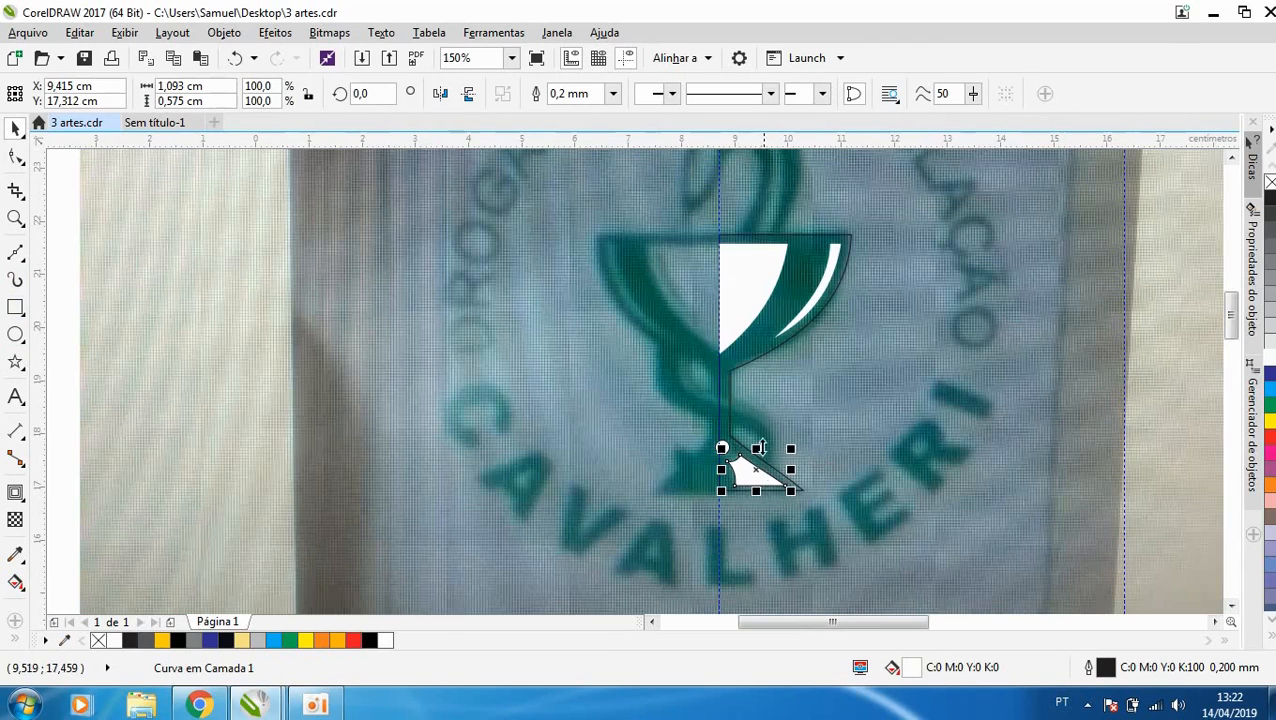
# - Mirror a copy of the cup's half outline and its two white bowl shapes to the left of the vertical guideline
pyautogui.click(766, 345)
pyautogui.moveTo(862, 364); pyautogui.dragTo(683, 347)
pyautogui.click(752, 275)
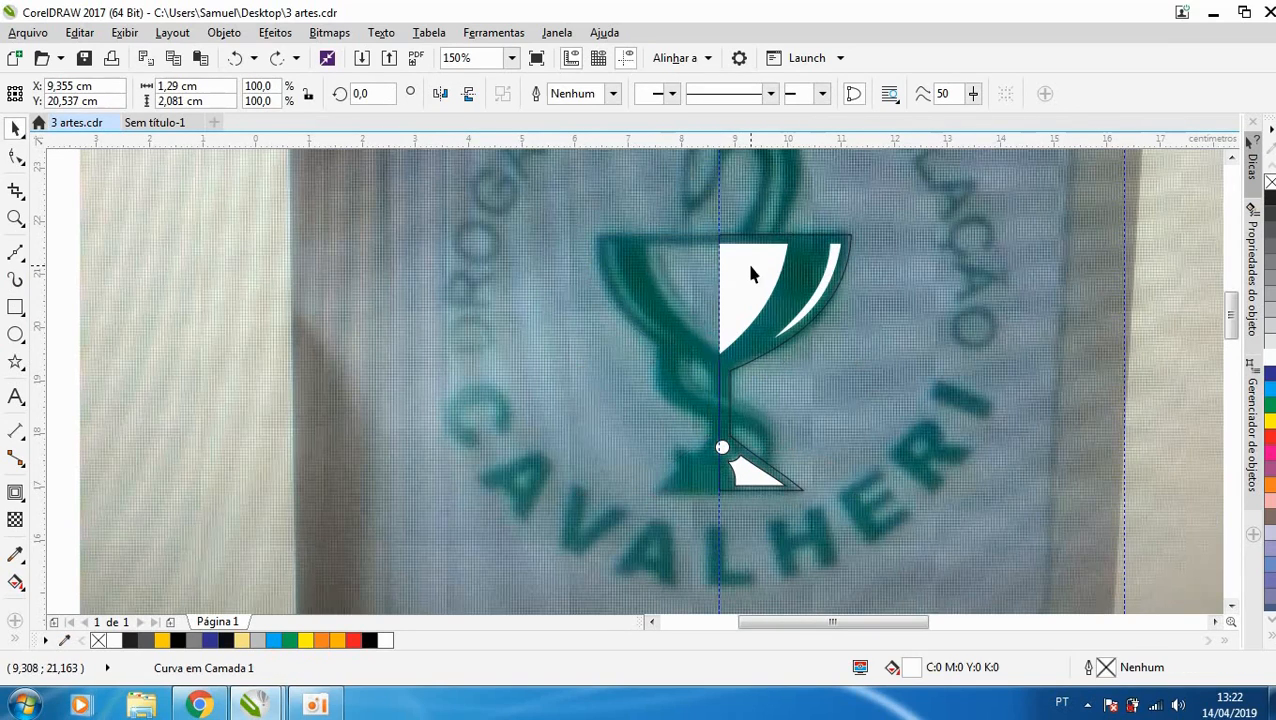
pyautogui.keyDown('shift'); pyautogui.click(825, 285); pyautogui.keyUp('shift')
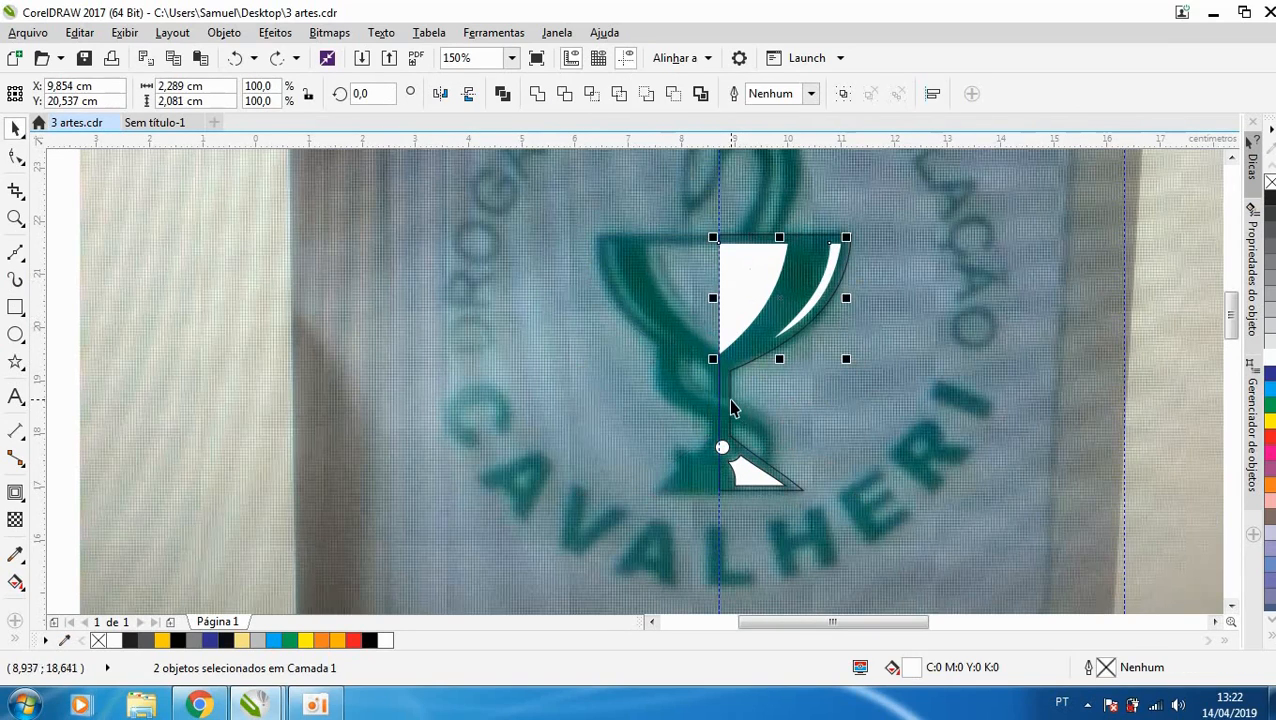
pyautogui.keyDown('shift'); pyautogui.click(730, 405); pyautogui.keyUp('shift')
pyautogui.moveTo(850, 360); pyautogui.dragTo(586, 397)
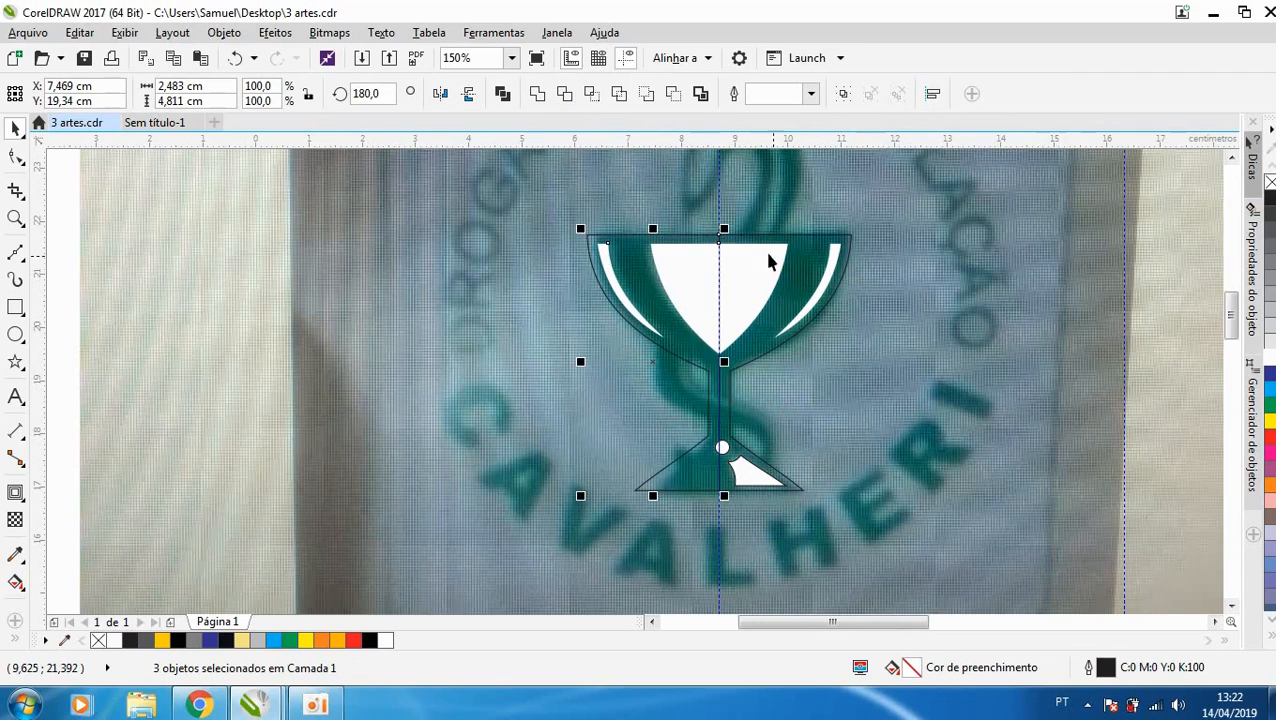
# - Weld the two halves of the central white bowl shape together, and weld the two halves of the cup outline
pyautogui.scroll(2, 736, 246)
pyautogui.click(755, 328)
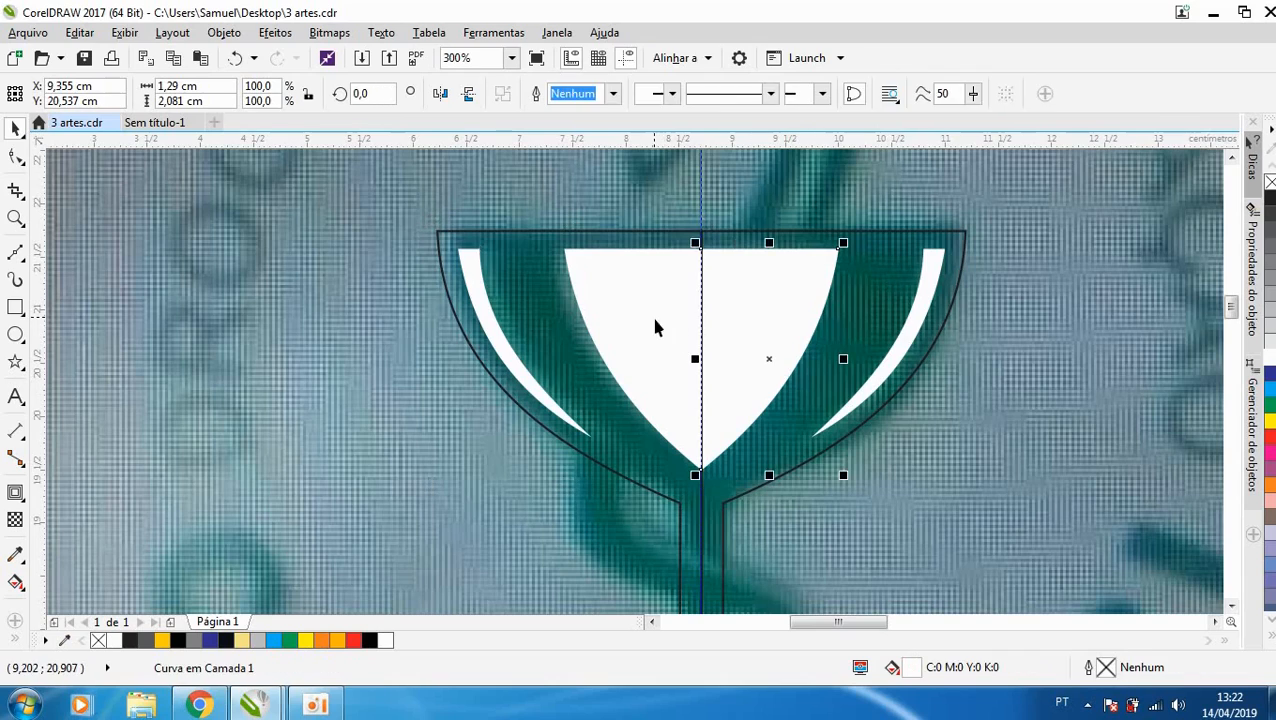
pyautogui.keyDown('shift'); pyautogui.click(657, 322); pyautogui.keyUp('shift')
pyautogui.click(546, 95)
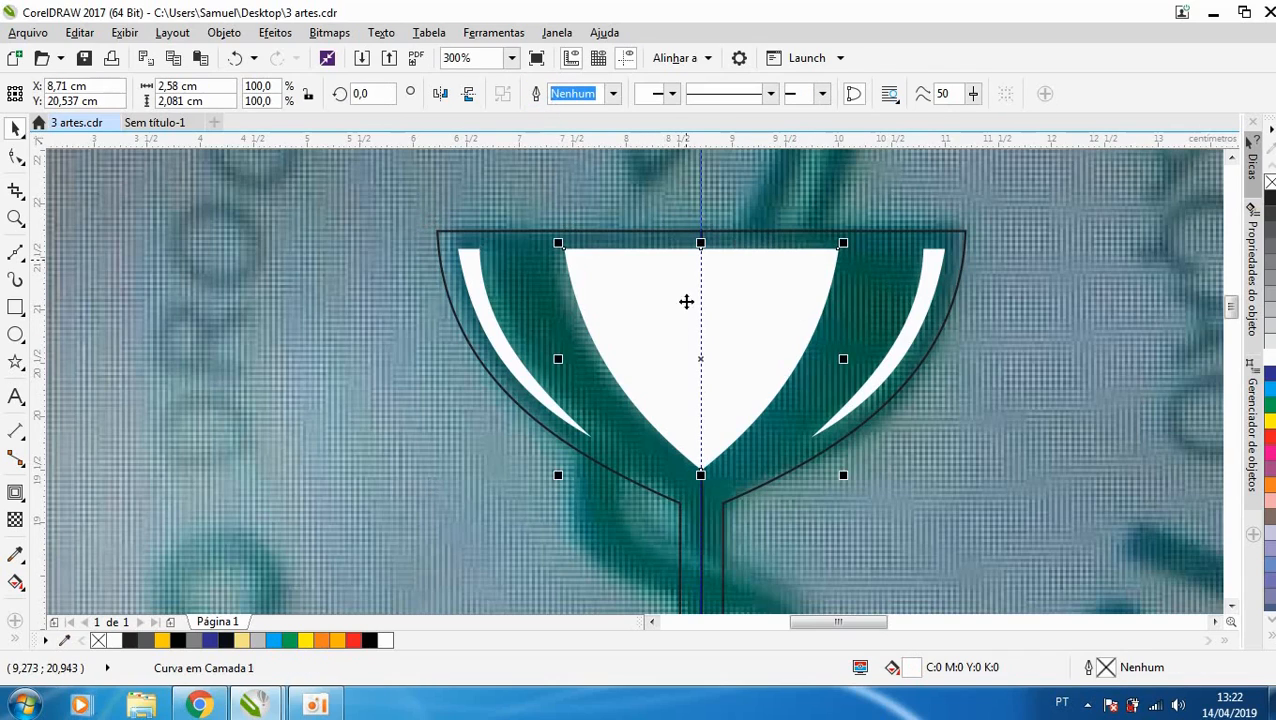
pyautogui.keyDown('shift'); pyautogui.click(871, 276); pyautogui.keyUp('shift')
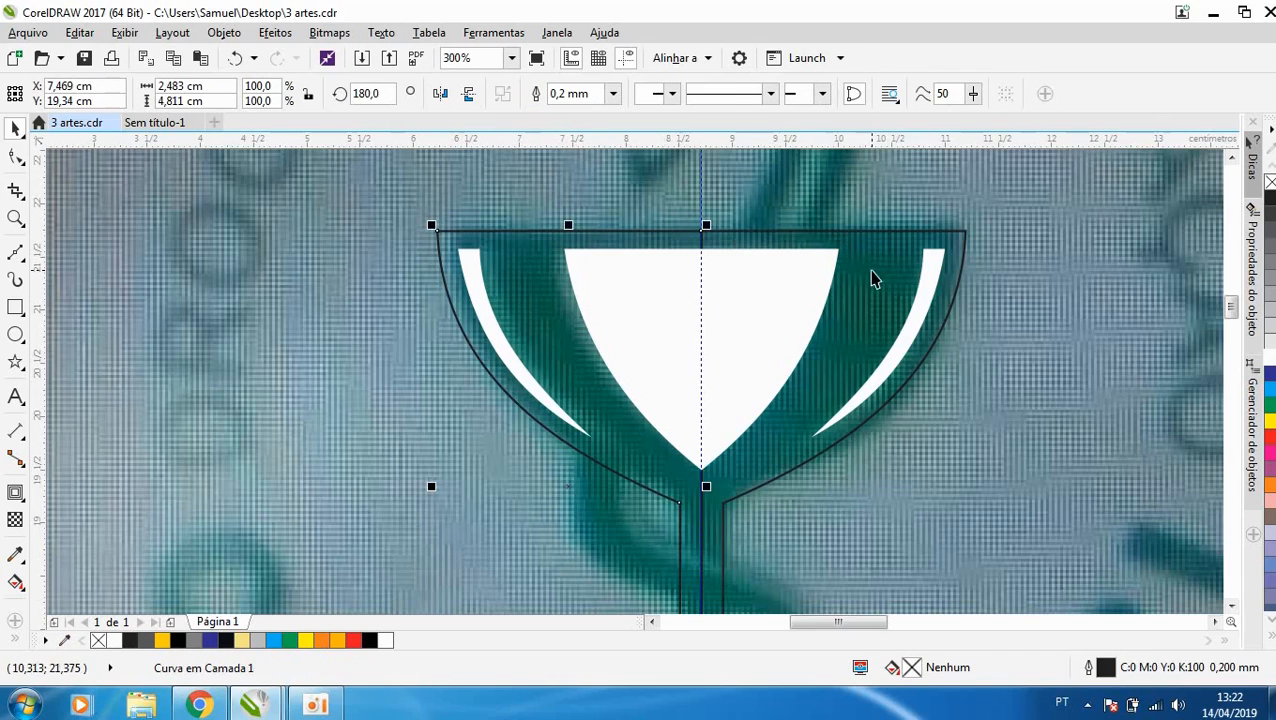
pyautogui.click(536, 95)
# - Try moving the welded cup outline and filling it with green, undoing each change
pyautogui.moveTo(863, 279); pyautogui.dragTo(883, 222)
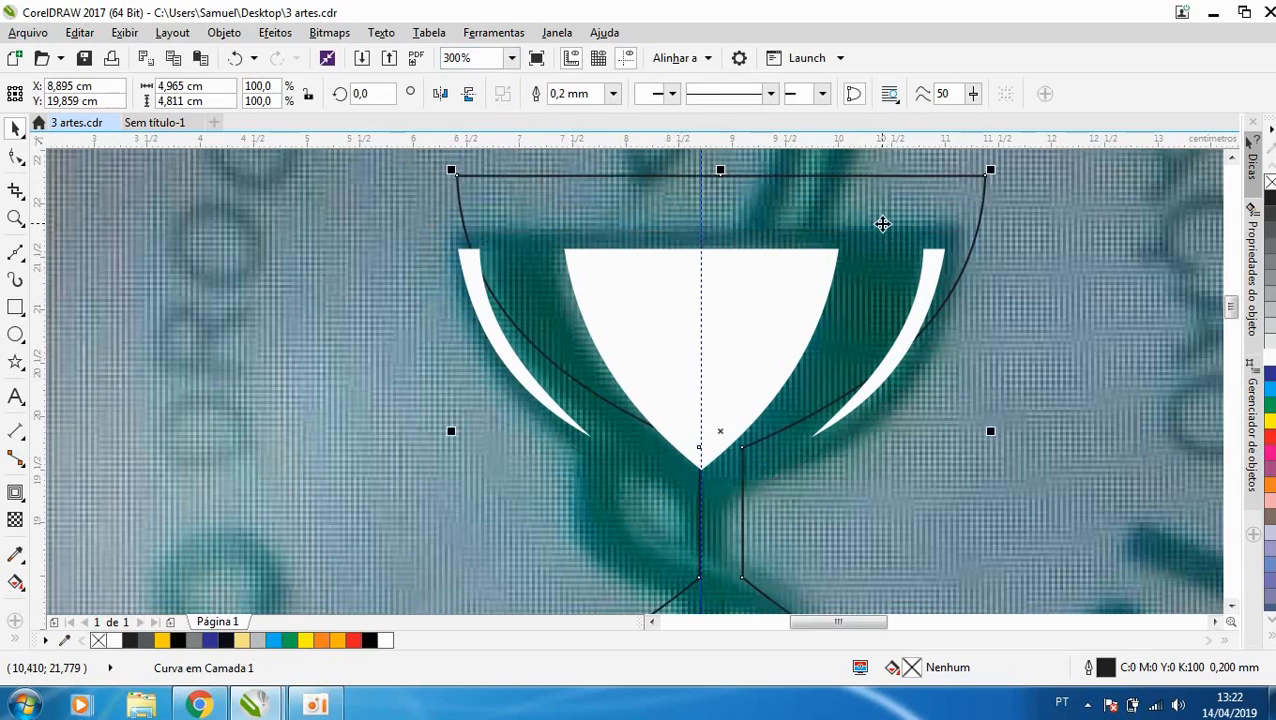
pyautogui.hotkey('ctrl', 'z')
pyautogui.scroll(-1, 718, 284)
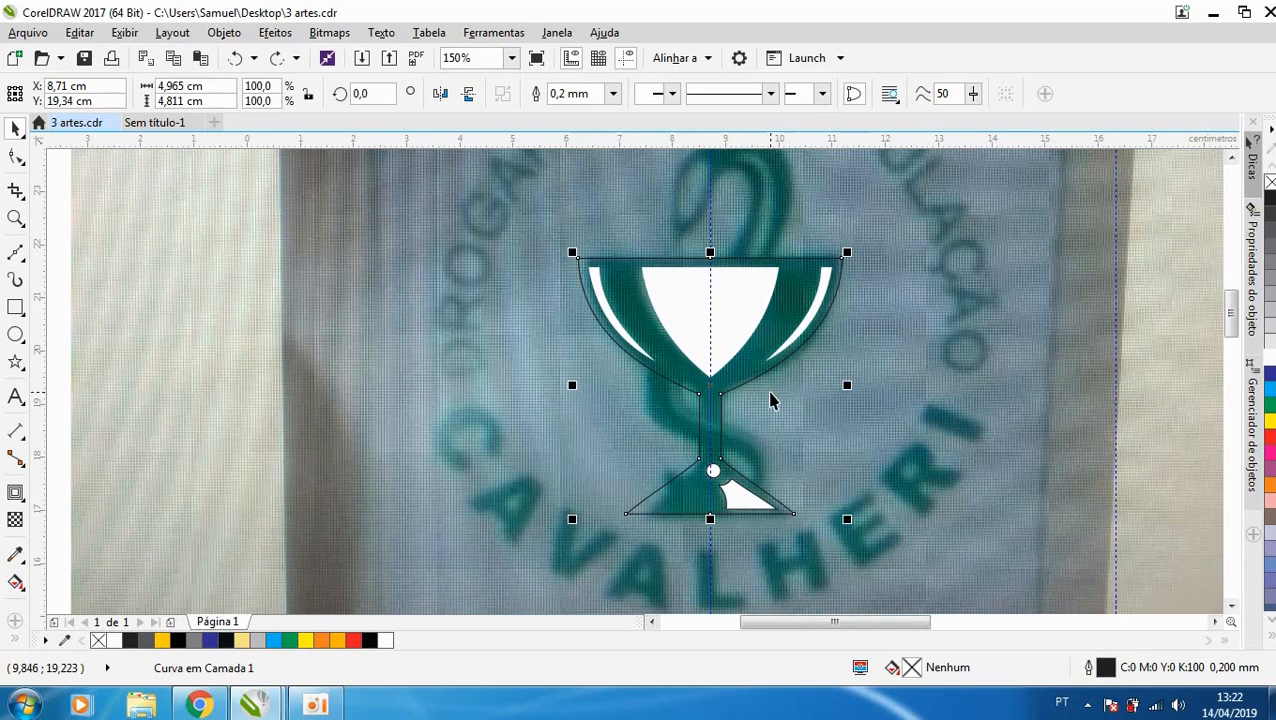
pyautogui.click(1269, 405)
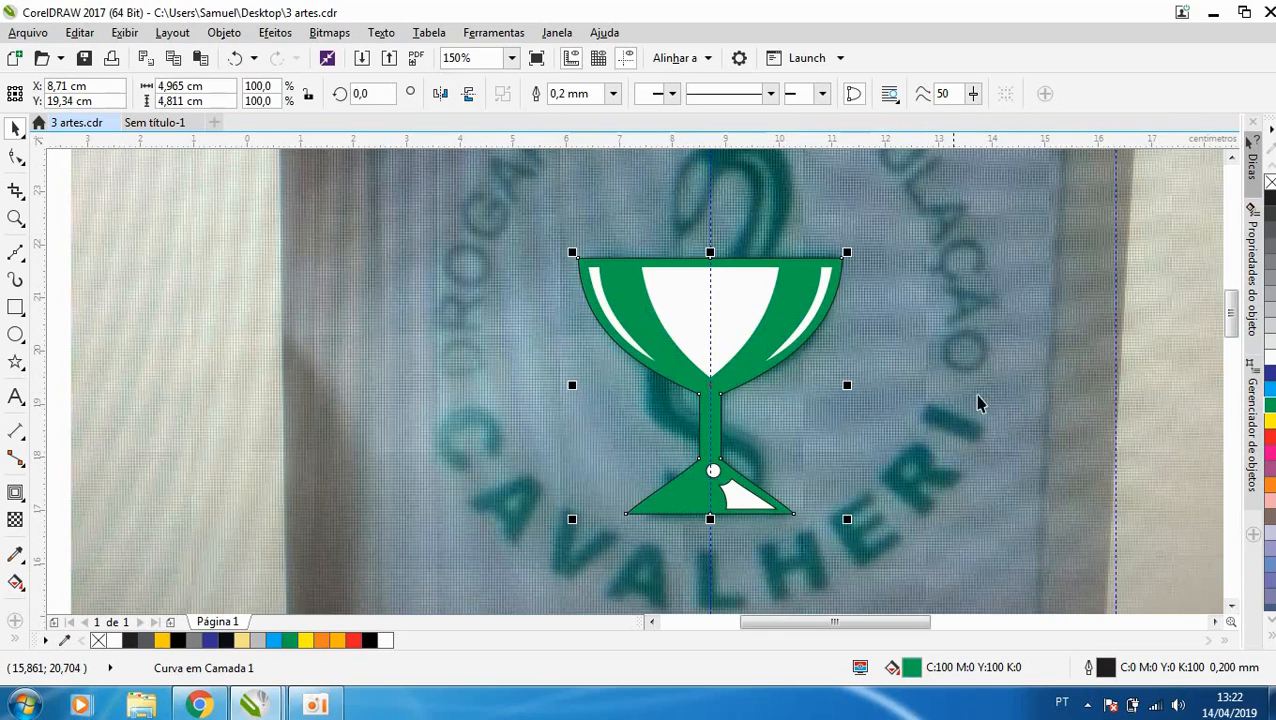
pyautogui.hotkey('ctrl', 'z')
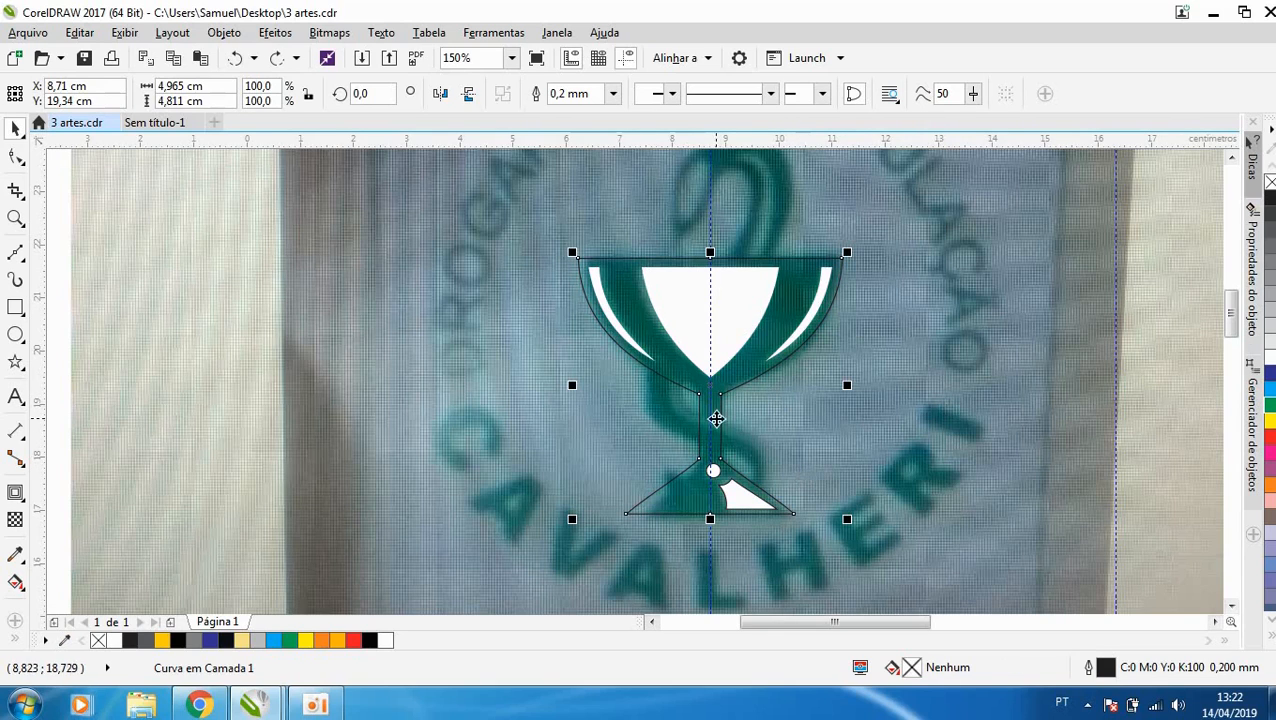
# - Trace the snake's head and neck above the cup with a closed B-Spline about 2.25 × 2.6 cm, ending just below the rim
pyautogui.scroll(-1, 700, 265)
pyautogui.scroll(1, 700, 271)
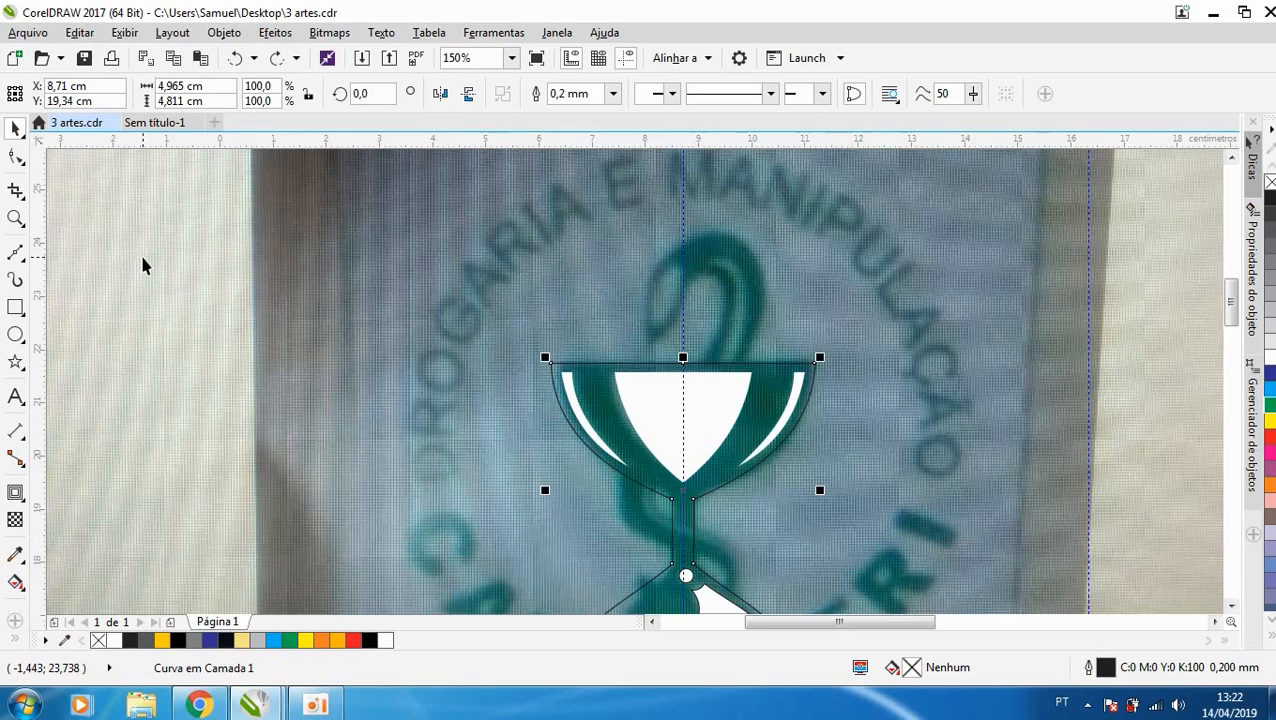
pyautogui.click(19, 260)
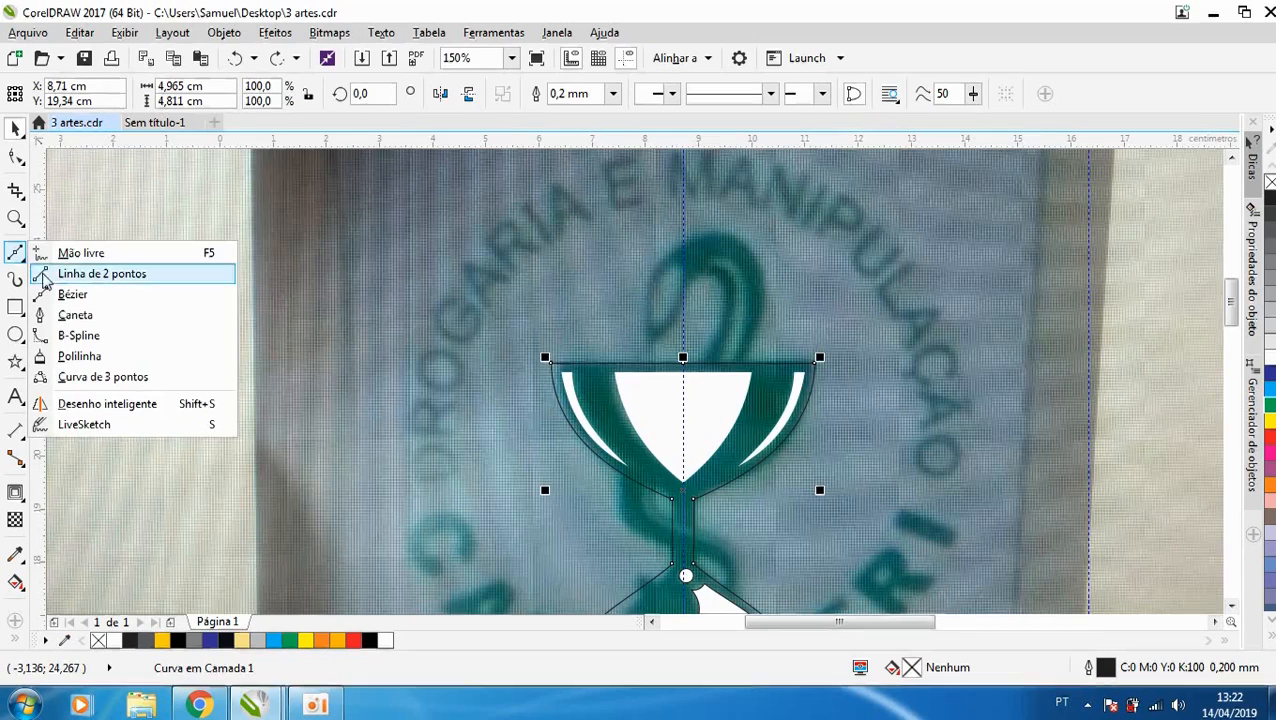
pyautogui.click(80, 330)
pyautogui.scroll(1, 713, 272)
pyautogui.click(702, 272)
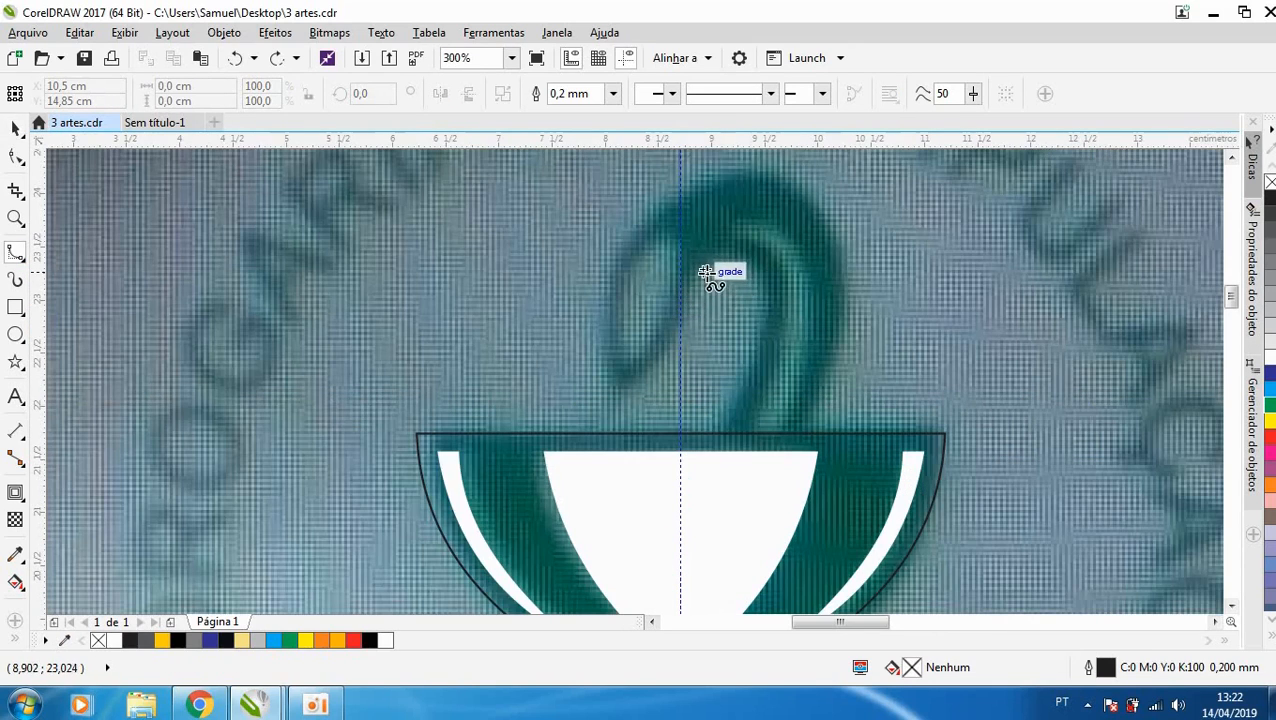
pyautogui.click(680, 342)
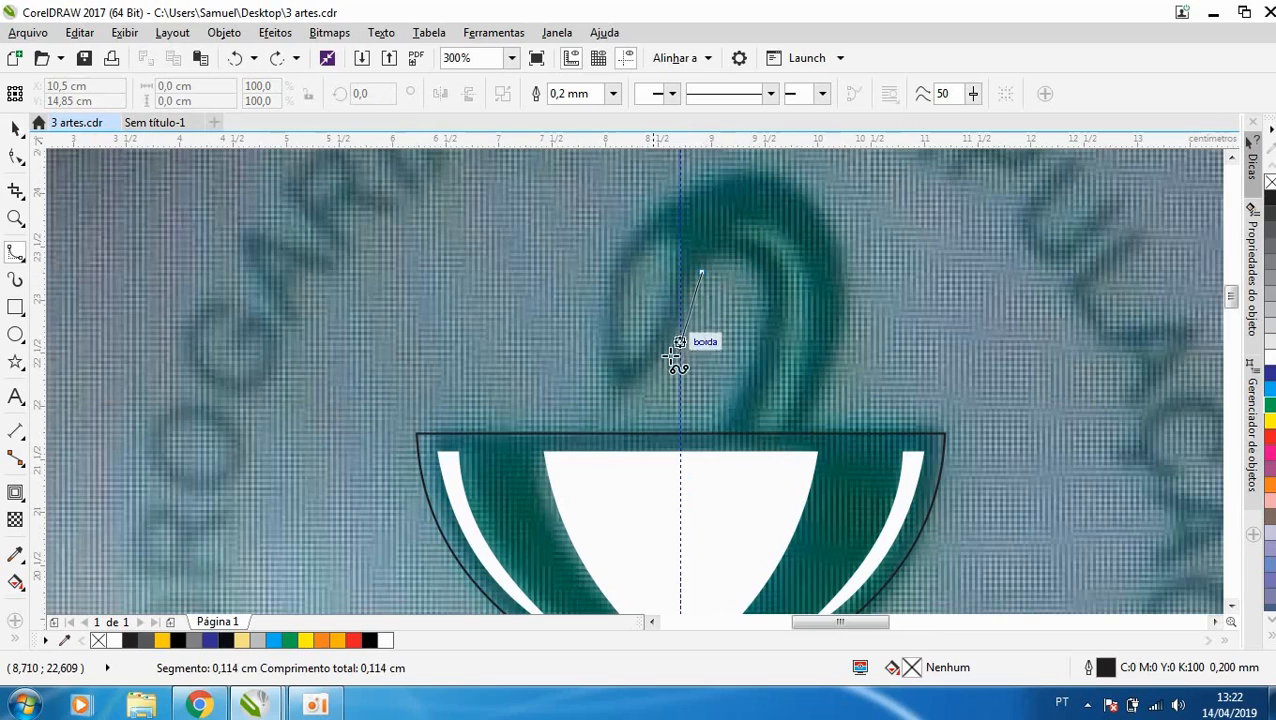
pyautogui.click(620, 400)
pyautogui.click(605, 363)
pyautogui.click(605, 261)
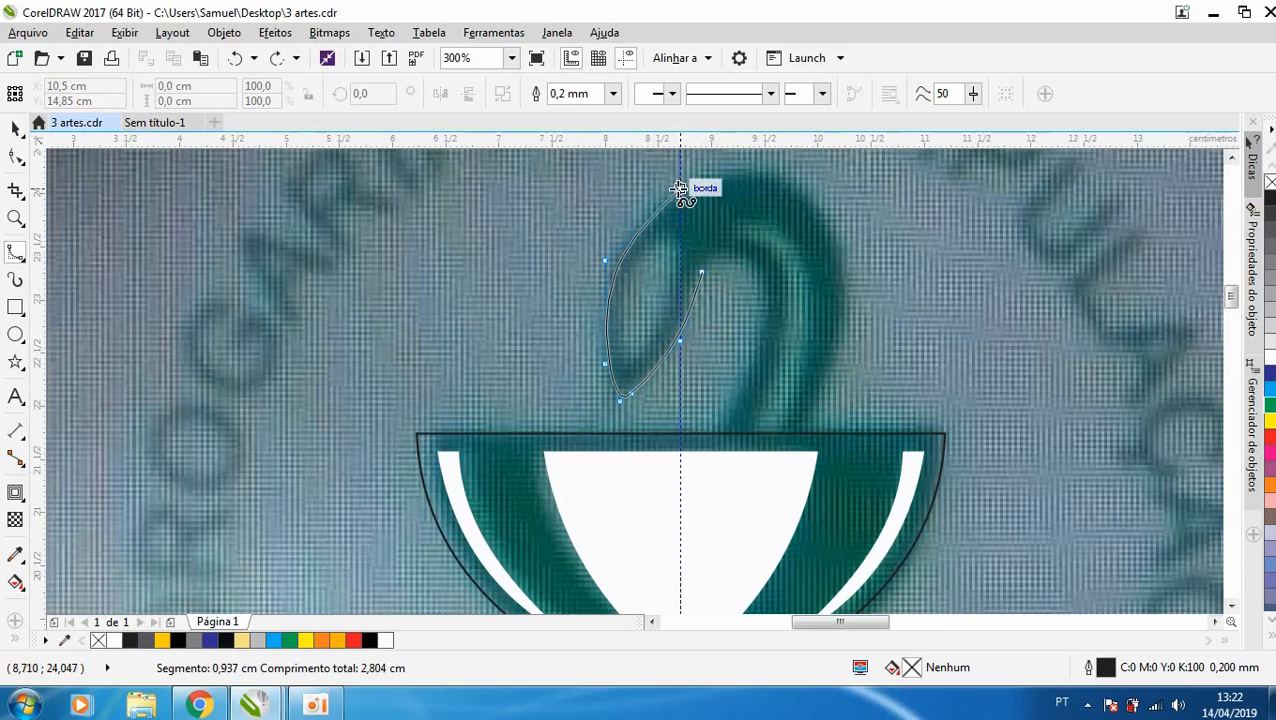
pyautogui.click(680, 188)
pyautogui.click(743, 167)
pyautogui.click(808, 183)
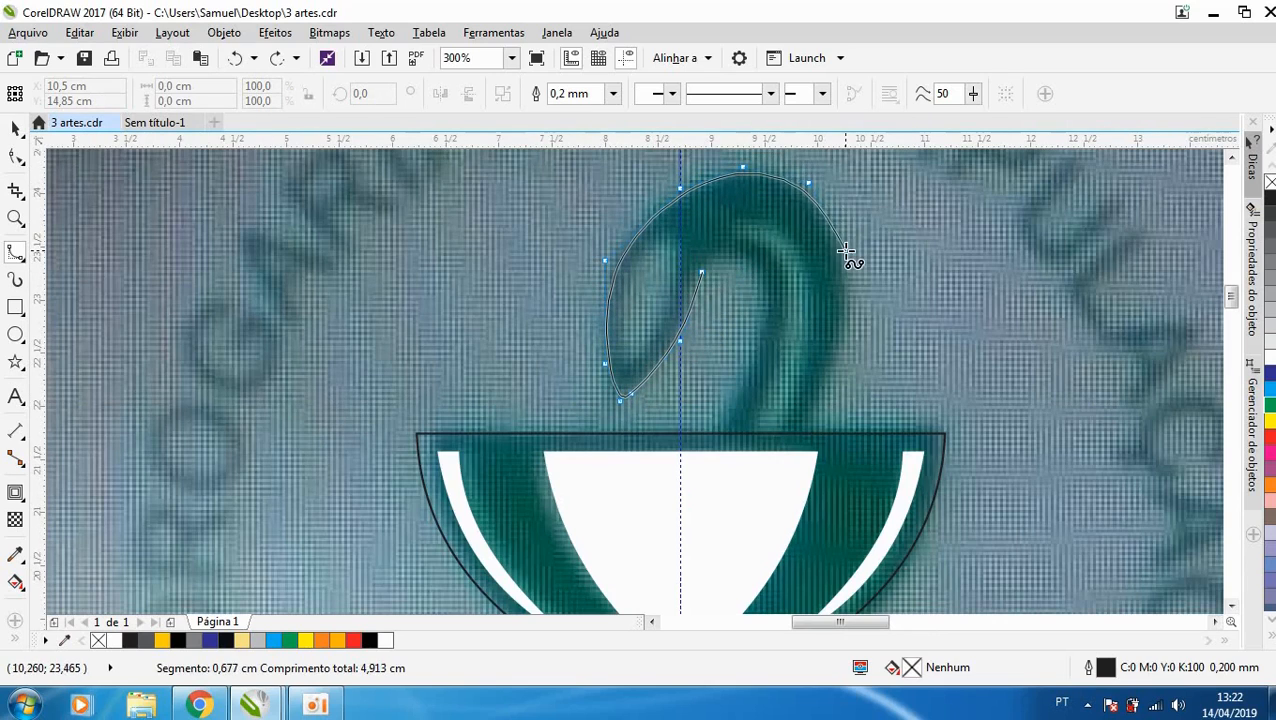
pyautogui.click(846, 250)
pyautogui.click(848, 323)
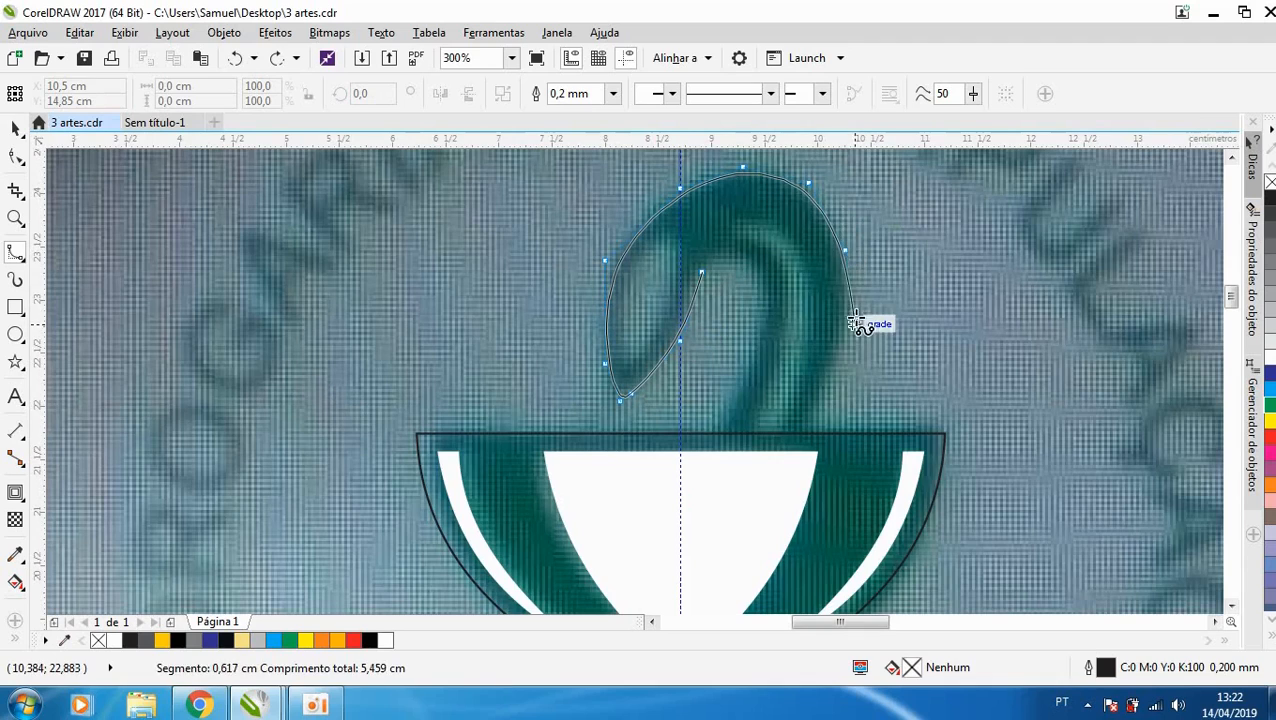
pyautogui.click(816, 408)
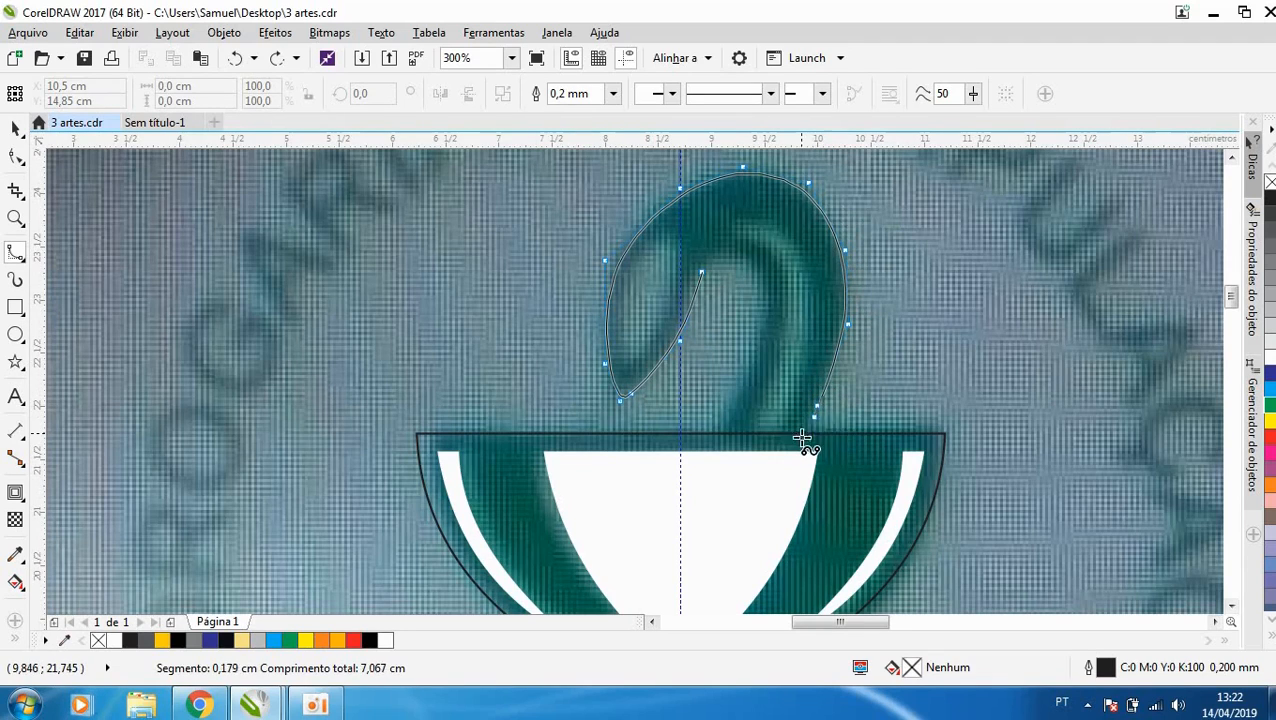
pyautogui.click(802, 432)
pyautogui.click(768, 451)
pyautogui.click(719, 419)
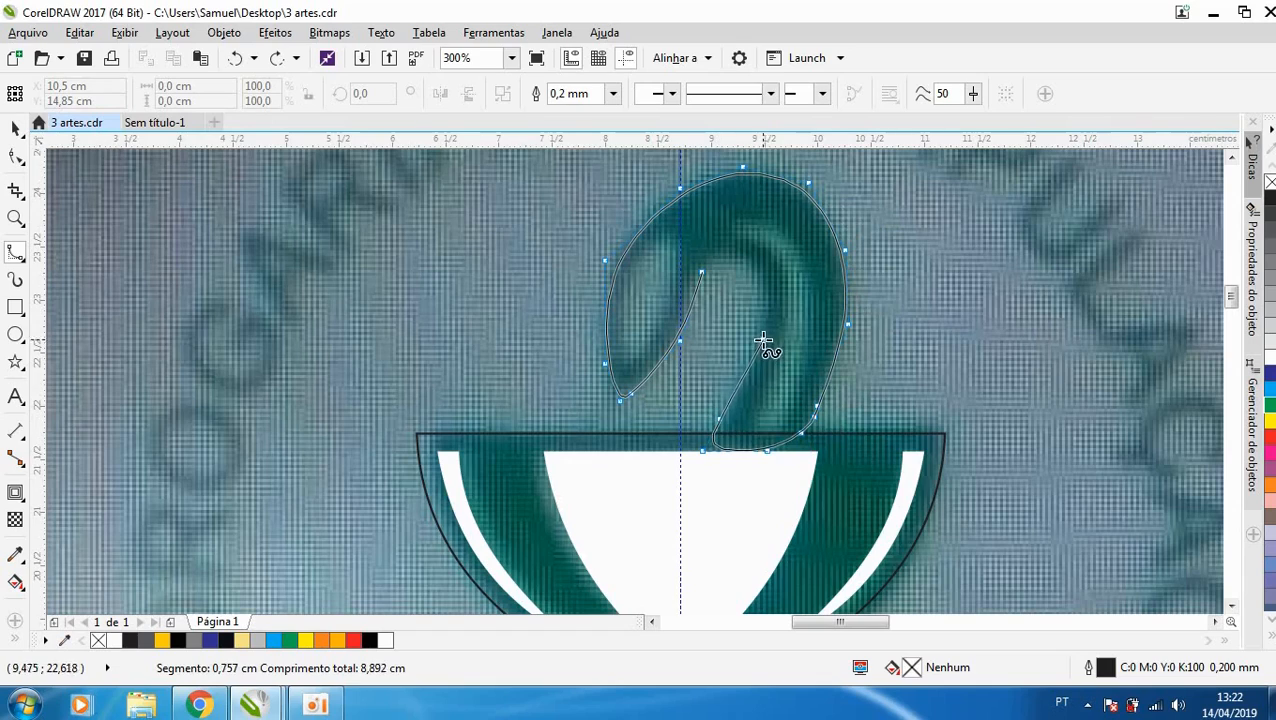
pyautogui.click(765, 337)
pyautogui.click(759, 272)
pyautogui.doubleClick(714, 261)
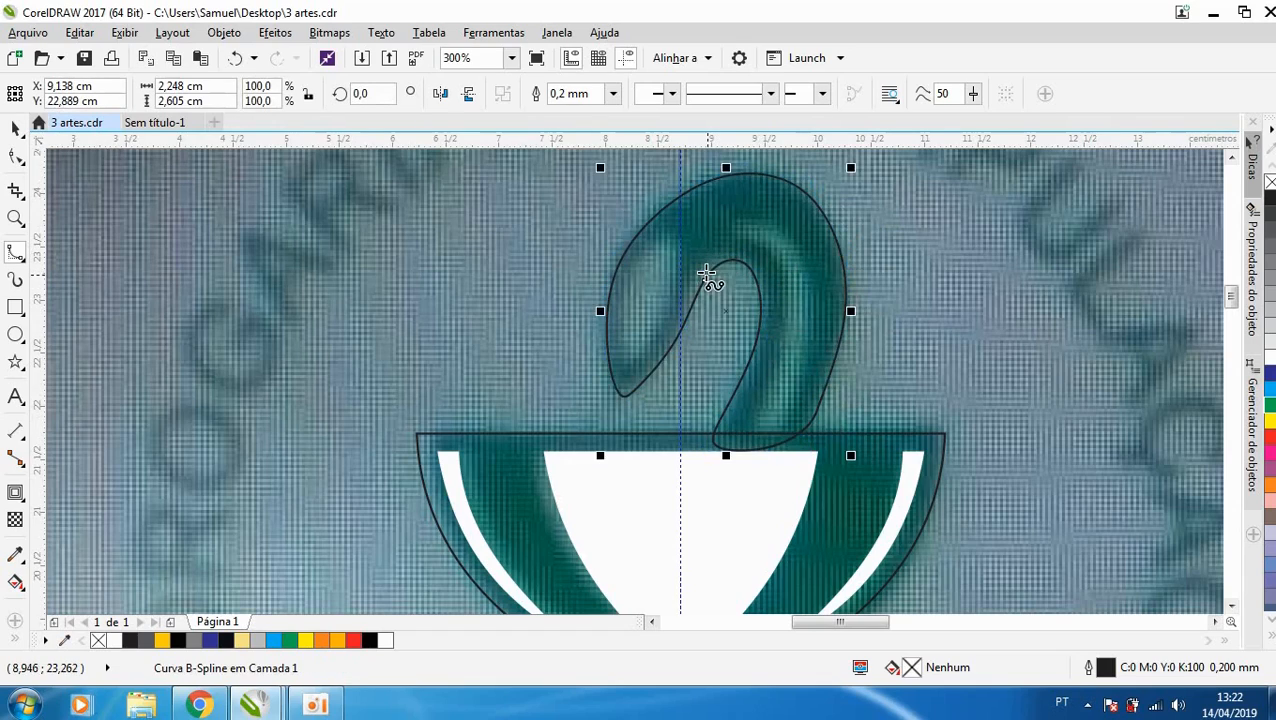
# - Draw a closed B-Spline about 0.53 × 1.12 cm around the light area of the snake's head and fill it with white
pyautogui.scroll(-4, 741, 290)
pyautogui.scroll(4, 755, 288)
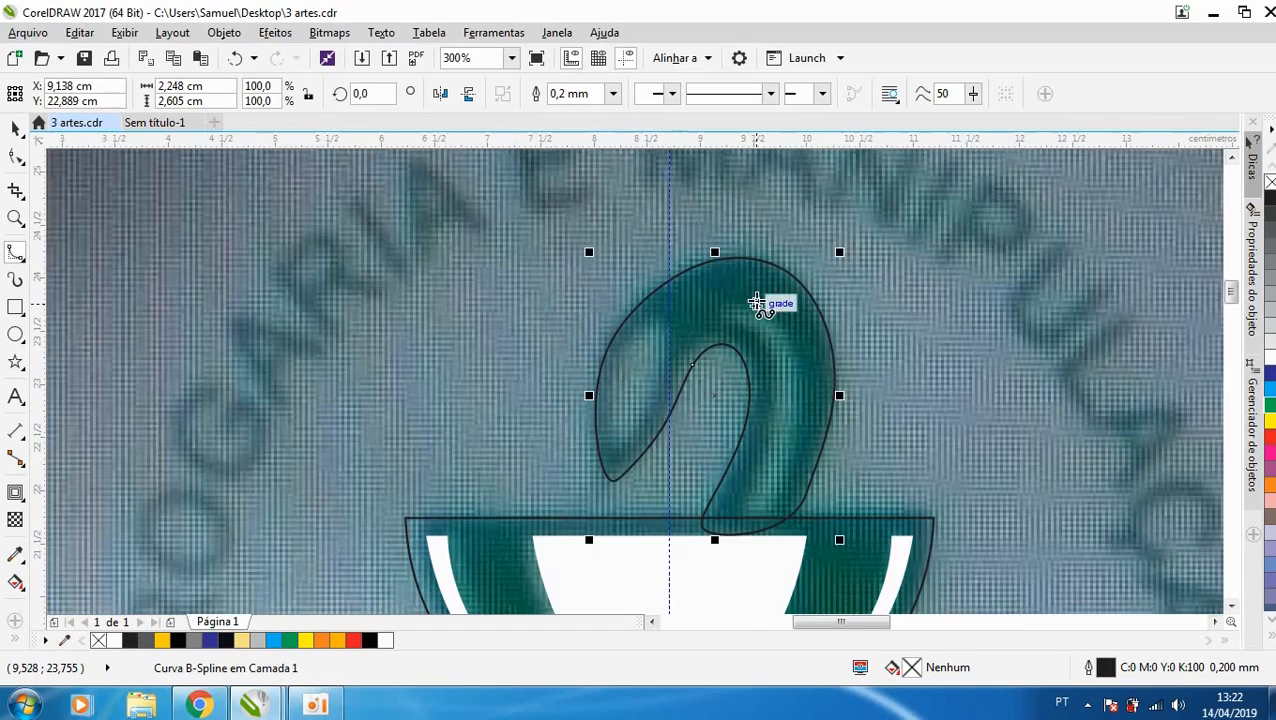
pyautogui.scroll(2, 620, 445)
pyautogui.click(594, 444)
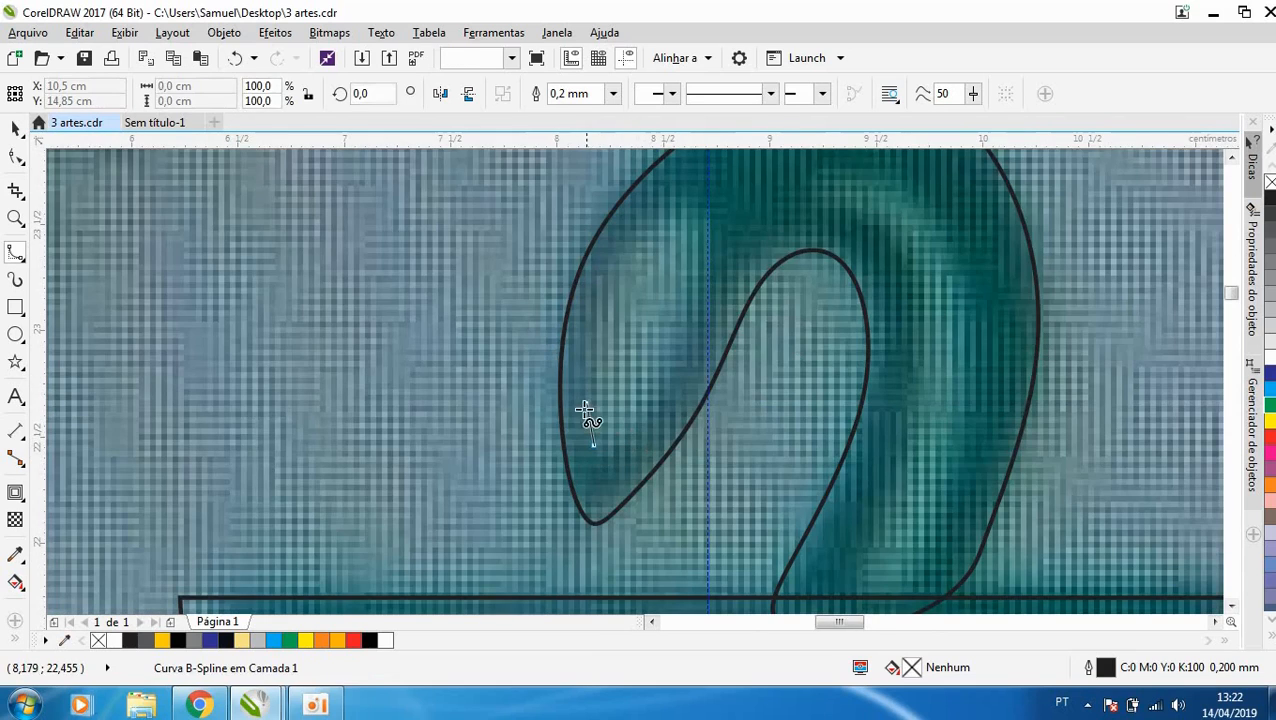
pyautogui.click(574, 339)
pyautogui.click(692, 189)
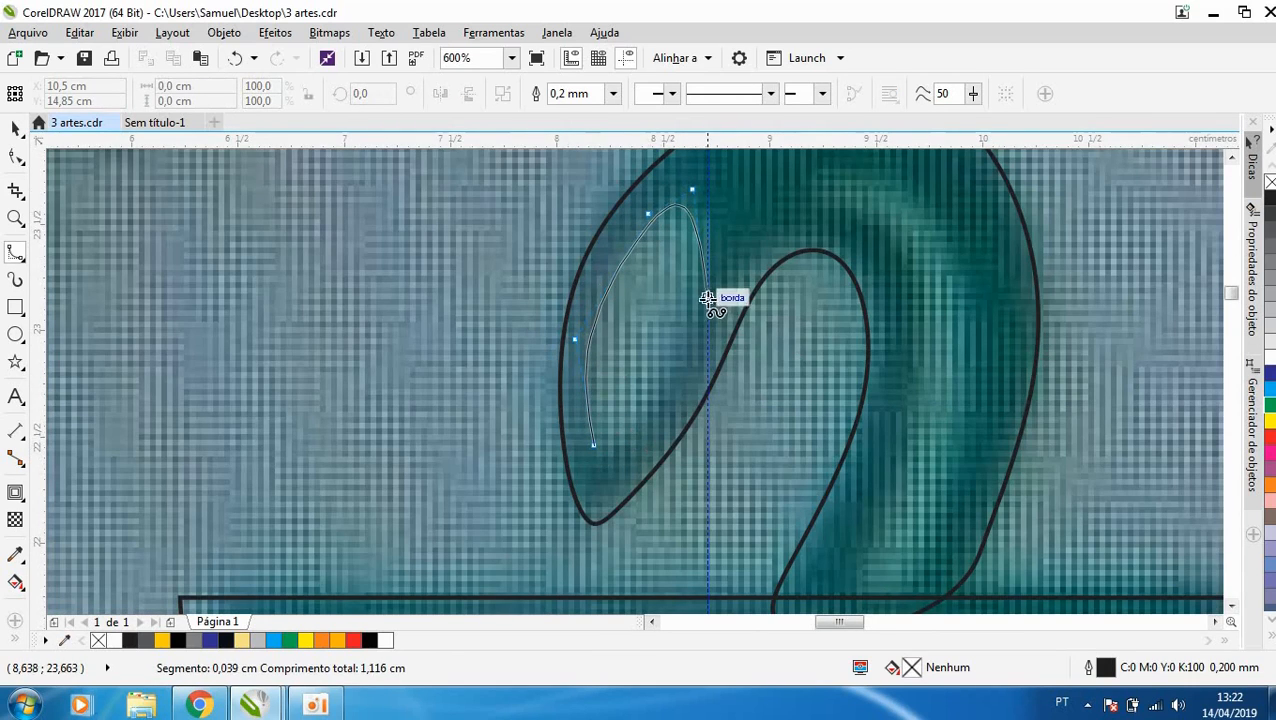
pyautogui.click(707, 302)
pyautogui.click(609, 444)
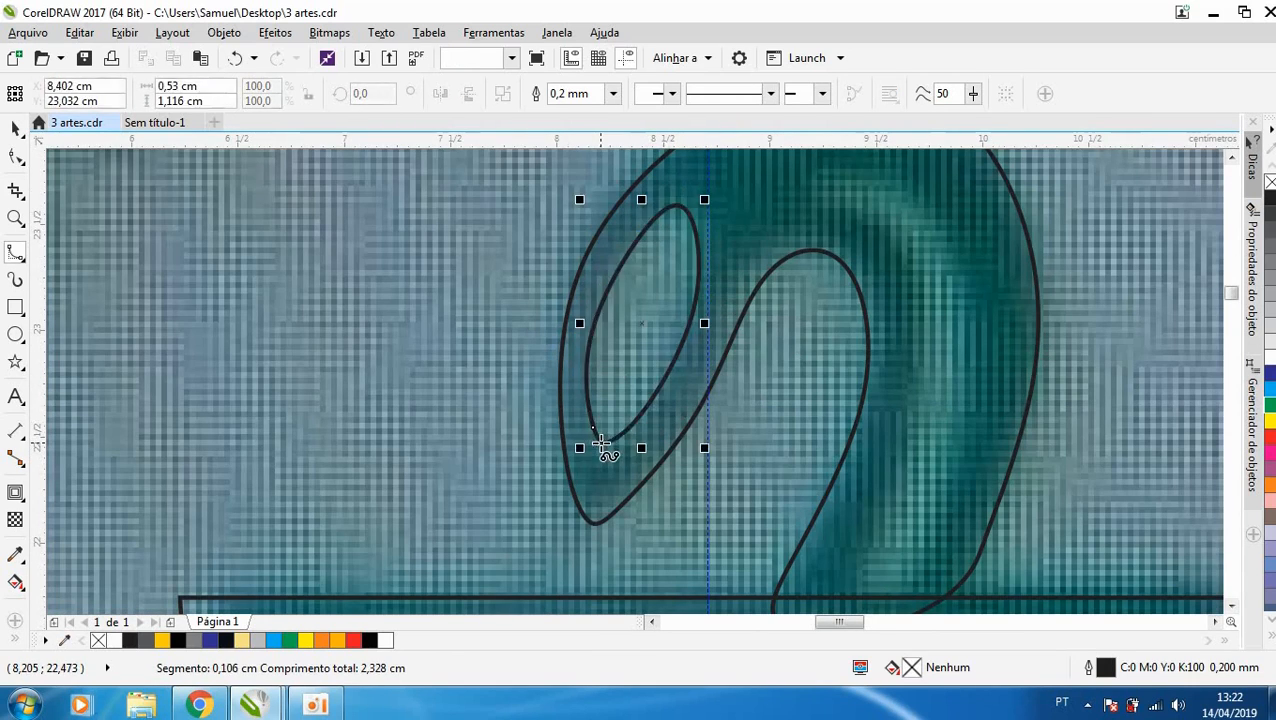
pyautogui.click(1271, 358)
# - Trace the light stripe along the snake's neck down to the cup rim with a closed B-Spline about 0.74 × 1.99 cm
pyautogui.scroll(-1, 687, 401)
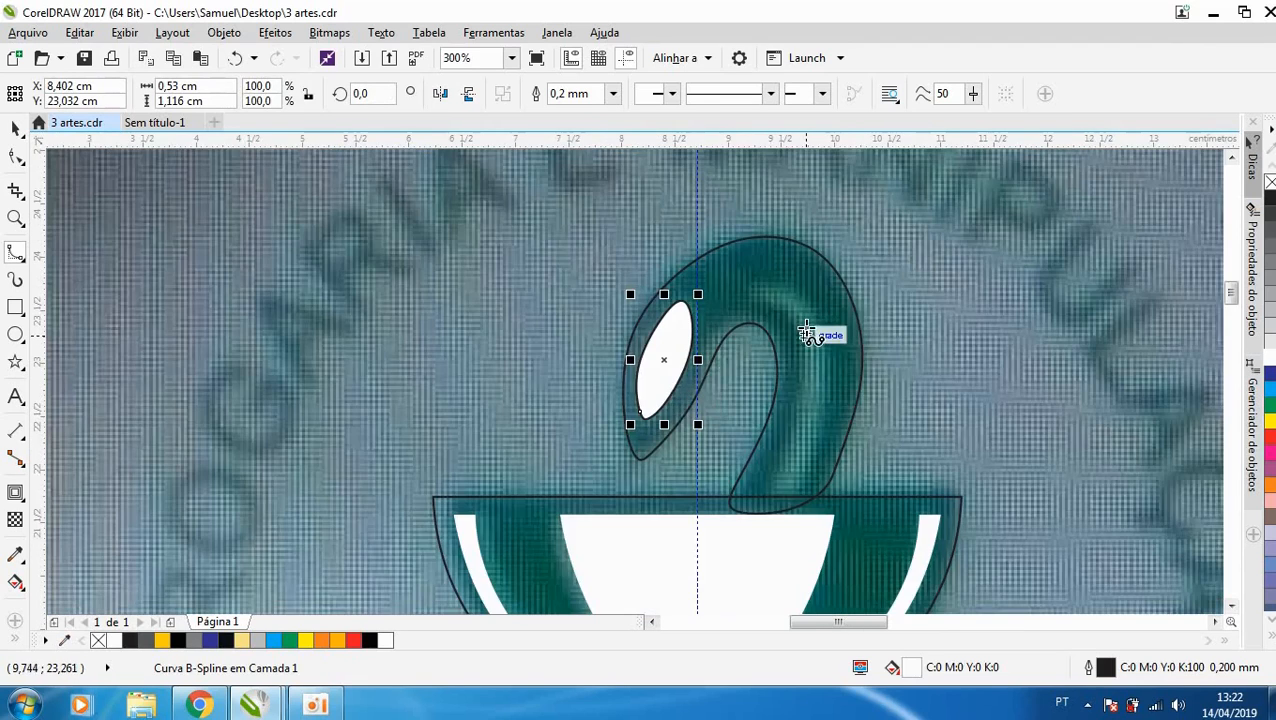
pyautogui.scroll(1, 806, 328)
pyautogui.click(701, 251)
pyautogui.click(784, 238)
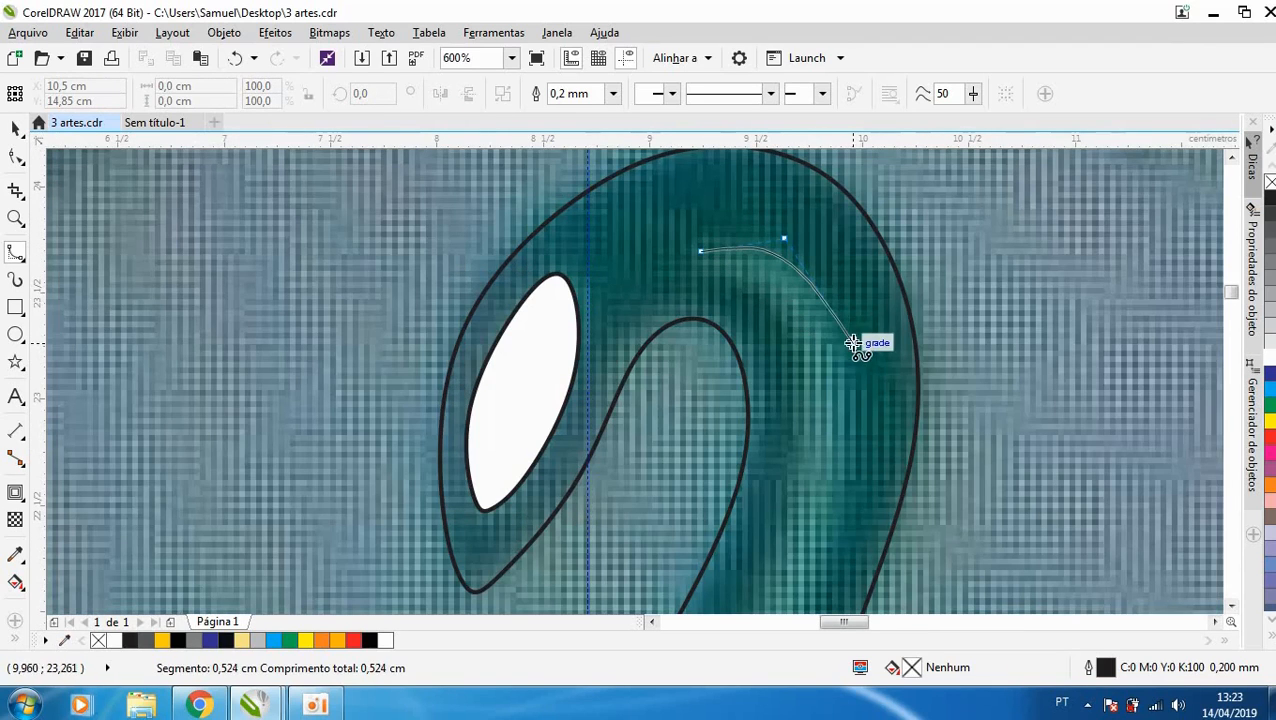
pyautogui.click(852, 343)
pyautogui.click(859, 447)
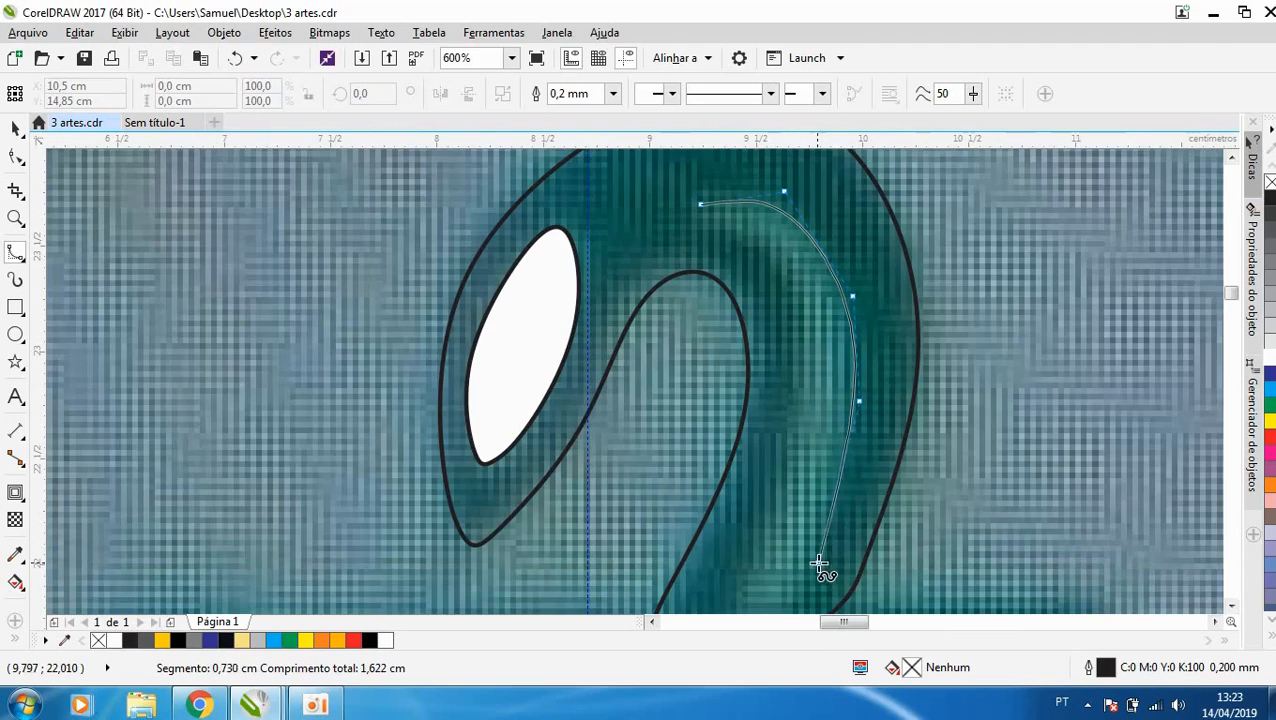
pyautogui.click(812, 566)
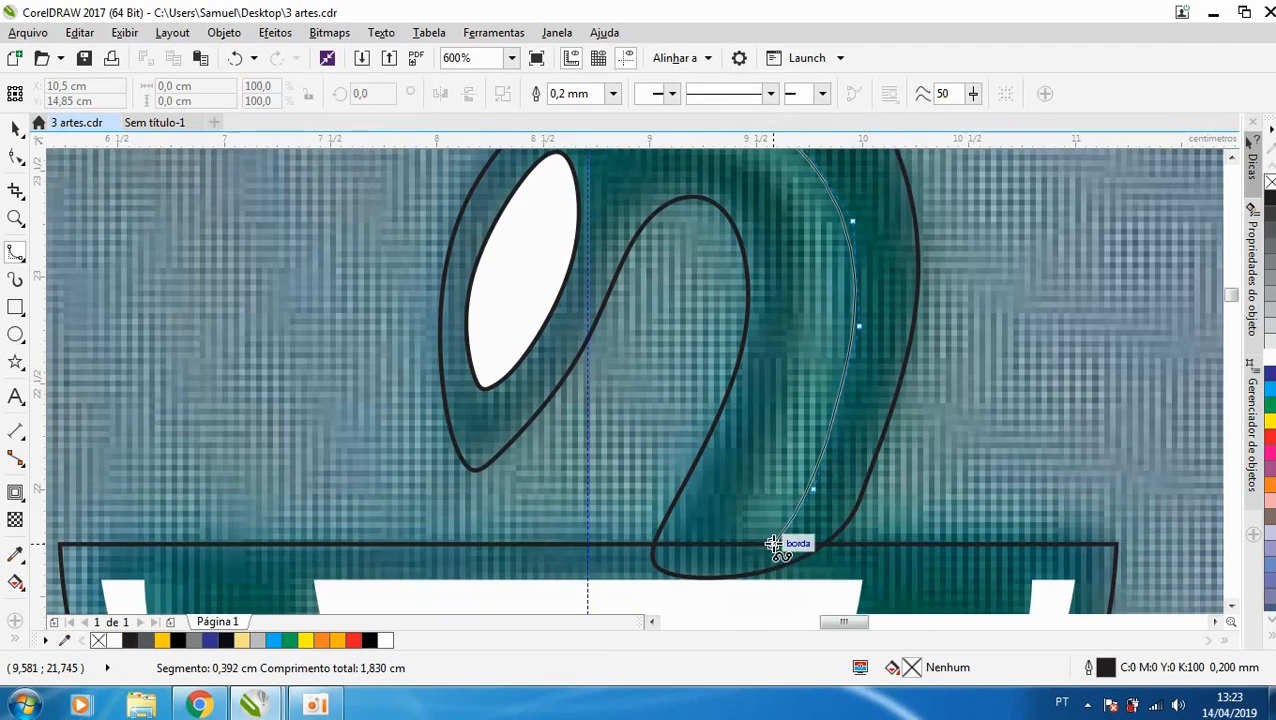
pyautogui.click(776, 544)
pyautogui.click(712, 552)
pyautogui.click(773, 452)
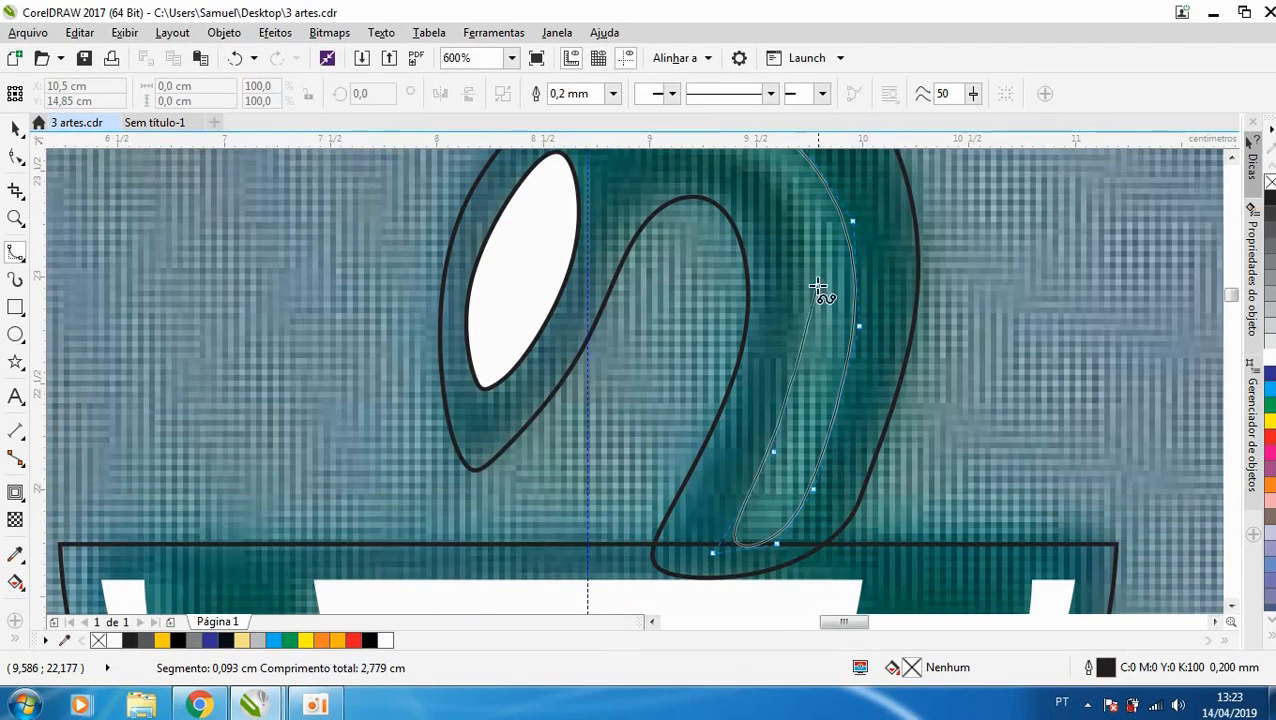
pyautogui.click(811, 246)
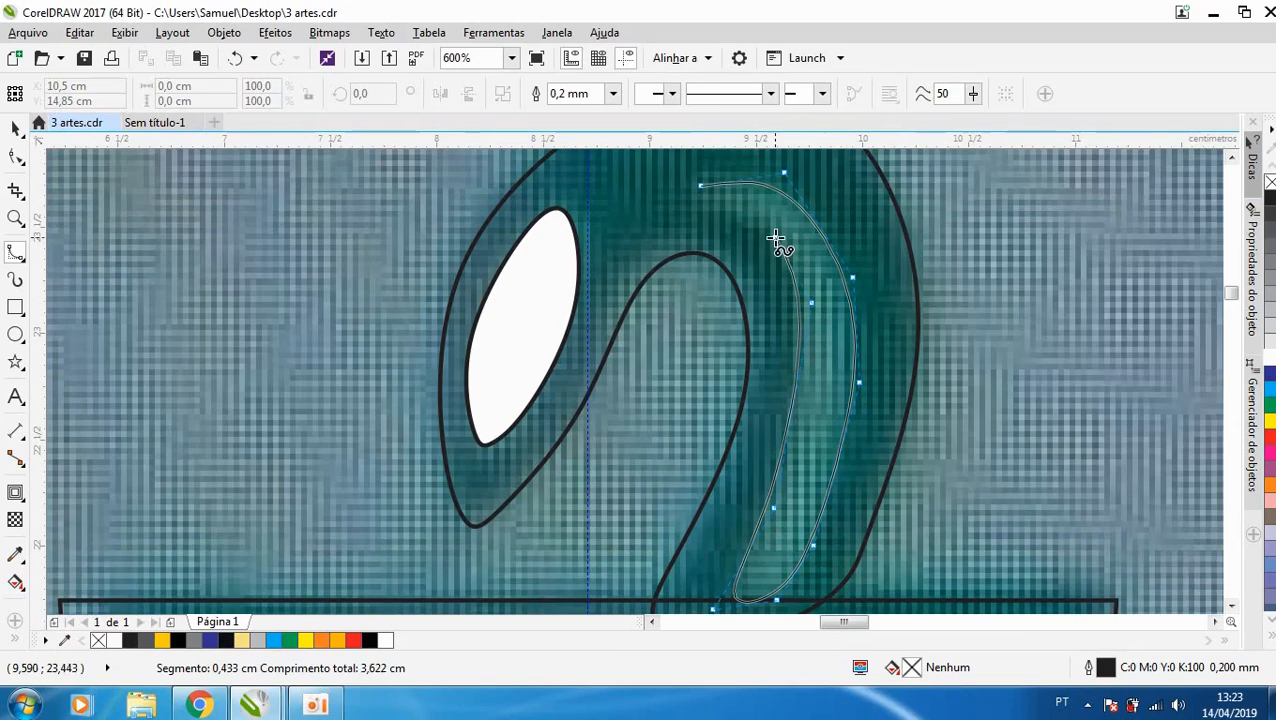
pyautogui.click(775, 232)
pyautogui.click(727, 200)
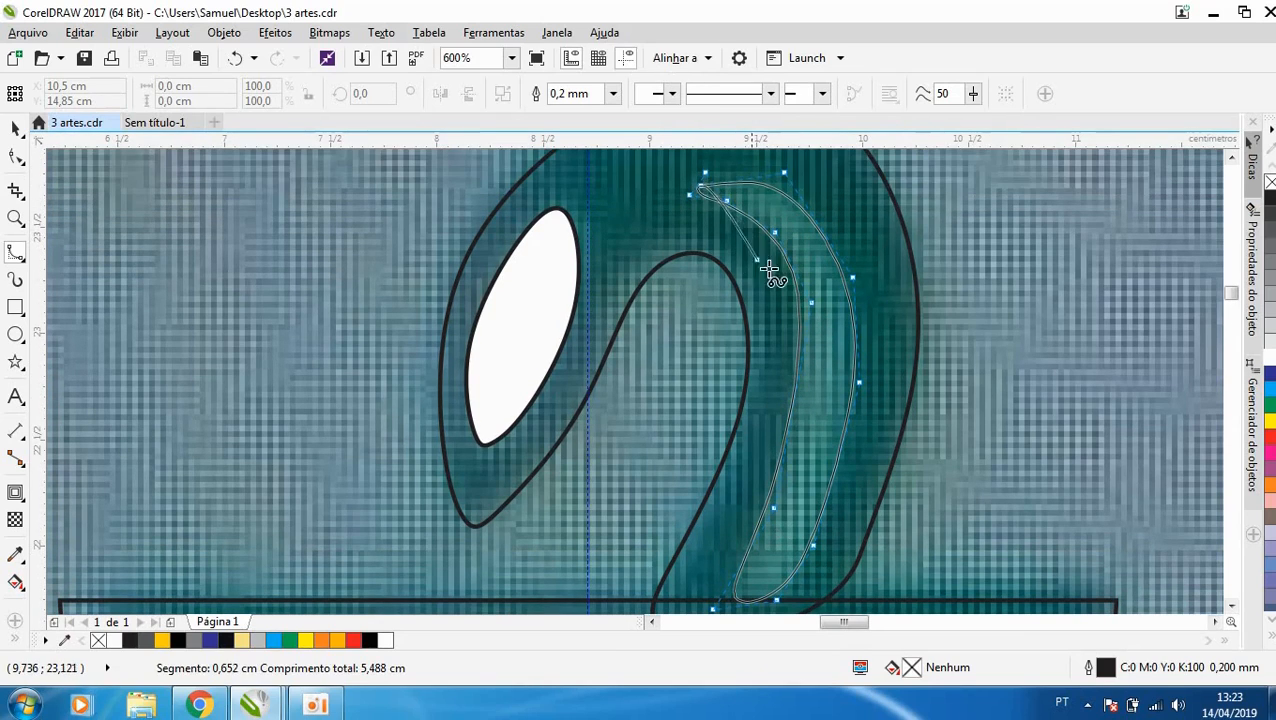
pyautogui.click(705, 185)
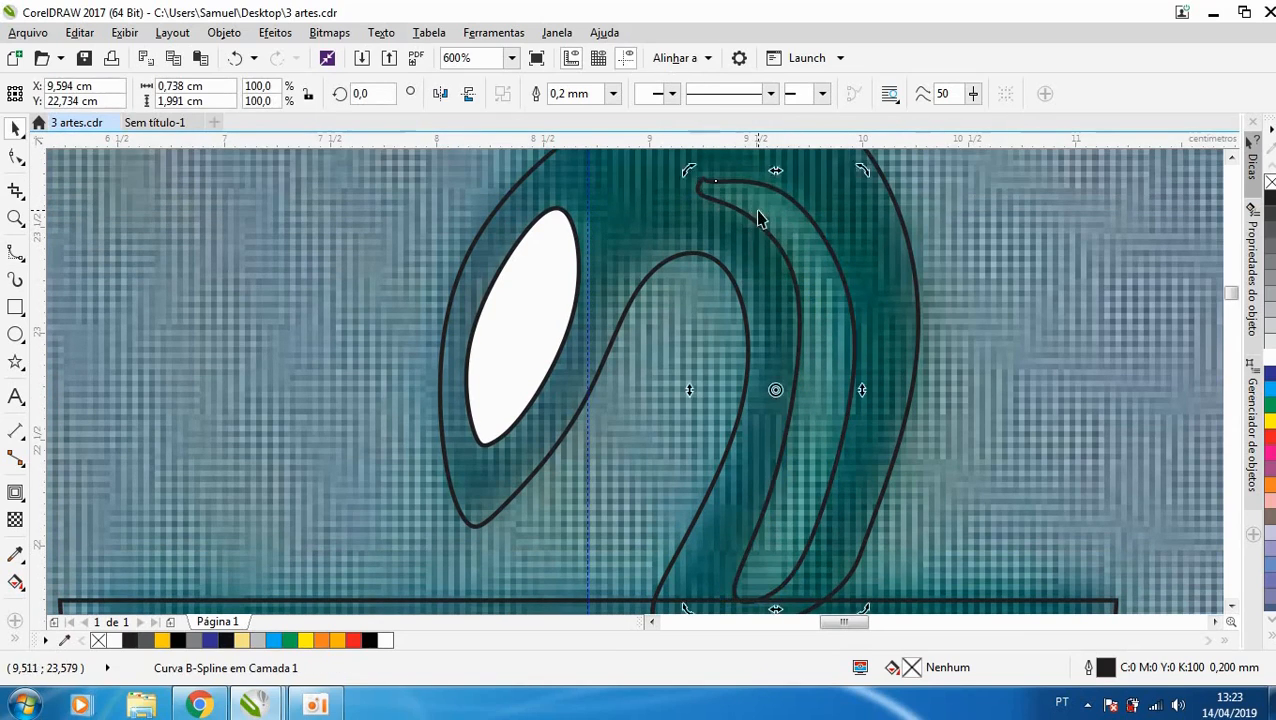
# - Convert the neck stripe to curves and delete the surplus nodes along its upper end
pyautogui.press('F10')
pyautogui.hotkey('ctrl', 'q')
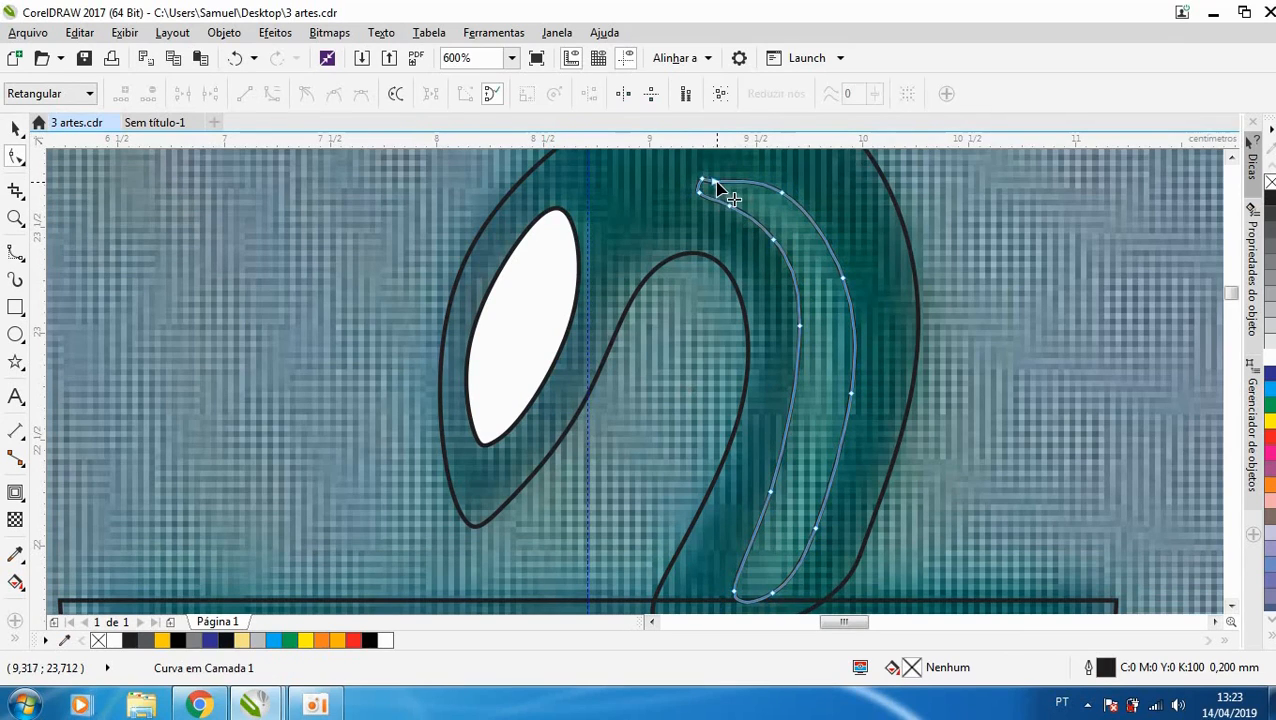
pyautogui.scroll(2, 704, 181)
pyautogui.doubleClick(700, 185)
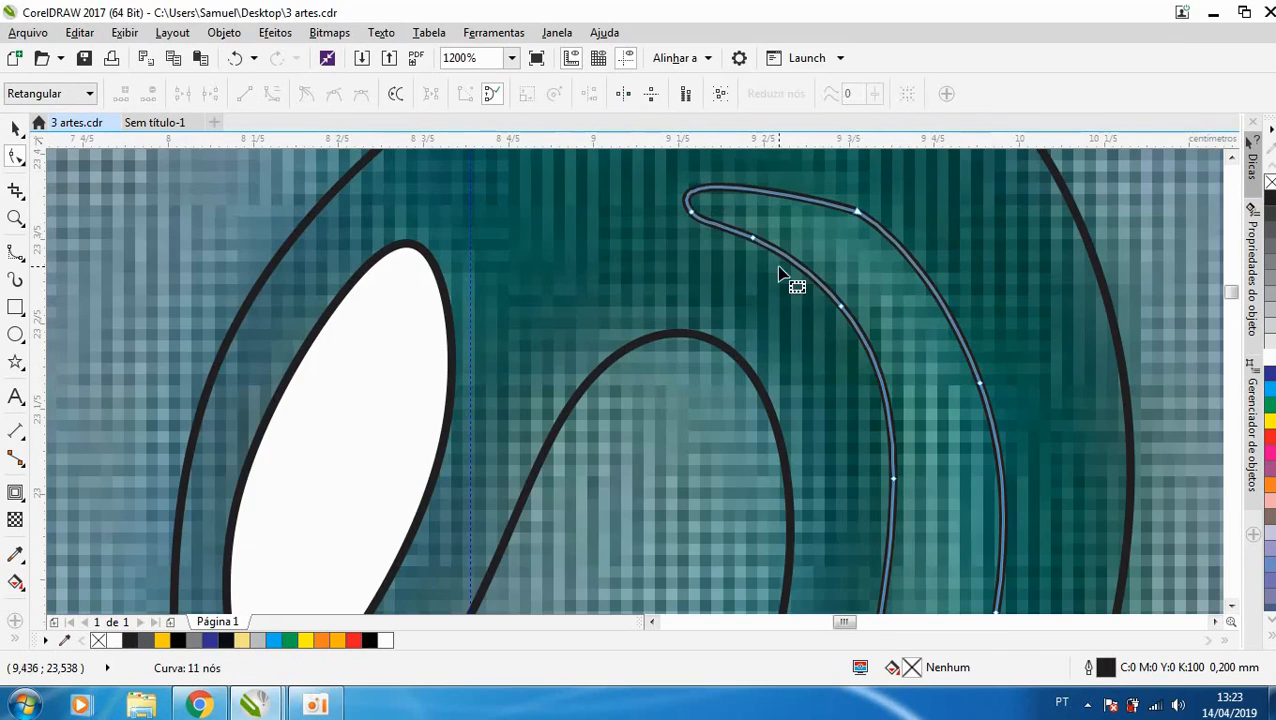
pyautogui.scroll(-2, 795, 285)
pyautogui.doubleClick(815, 239)
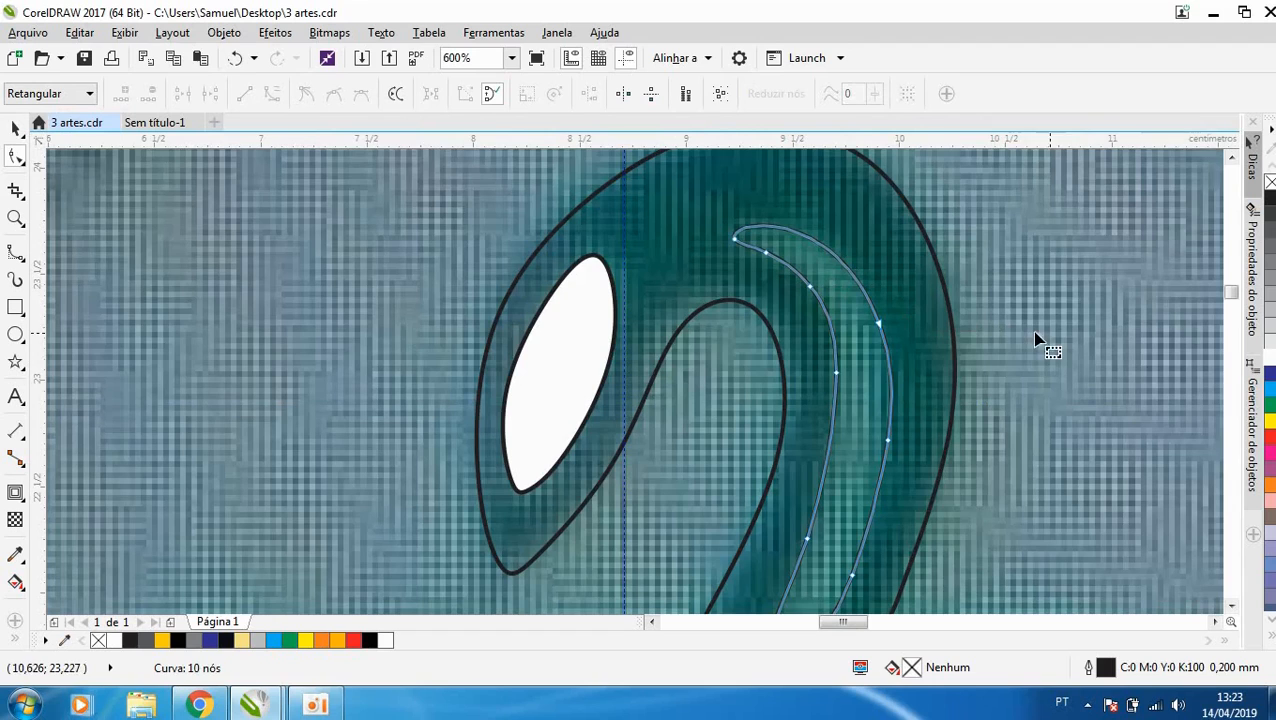
# - Fill the neck stripe with white and the snake's head and neck shape with green (Verde)
pyautogui.click(1269, 358)
pyautogui.scroll(-2, 783, 358)
pyautogui.press('space')
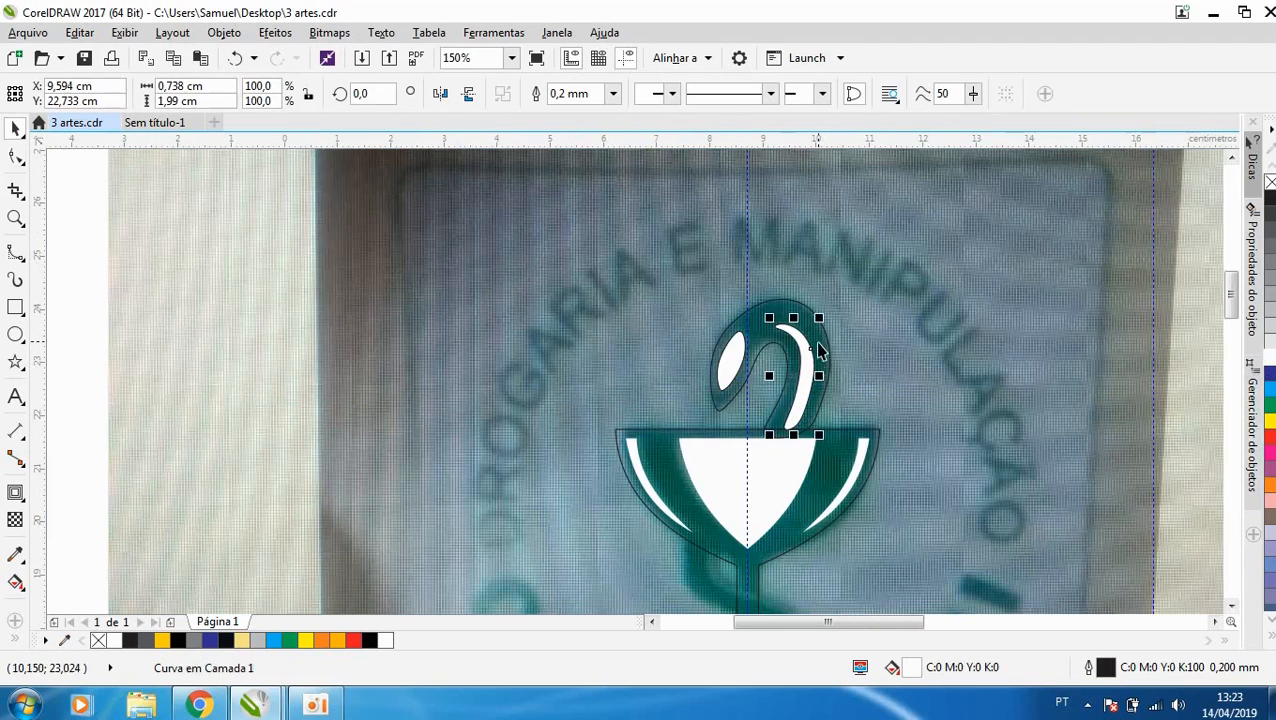
pyautogui.click(821, 338)
pyautogui.click(291, 640)
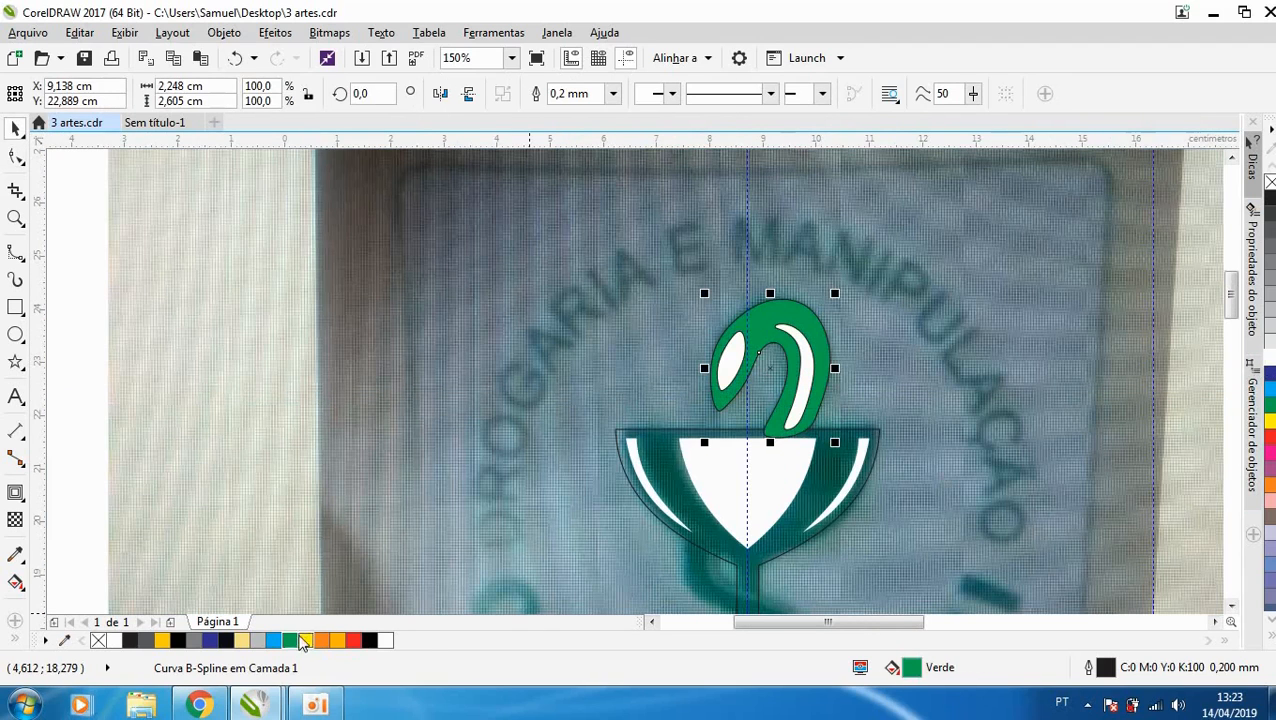
# - Trace the snake's body winding across the cup's stem with a closed B-Spline about 2.25 × 2.39 cm, from the bowl's underside to the base
pyautogui.scroll(-1, 810, 430)
pyautogui.scroll(1, 808, 425)
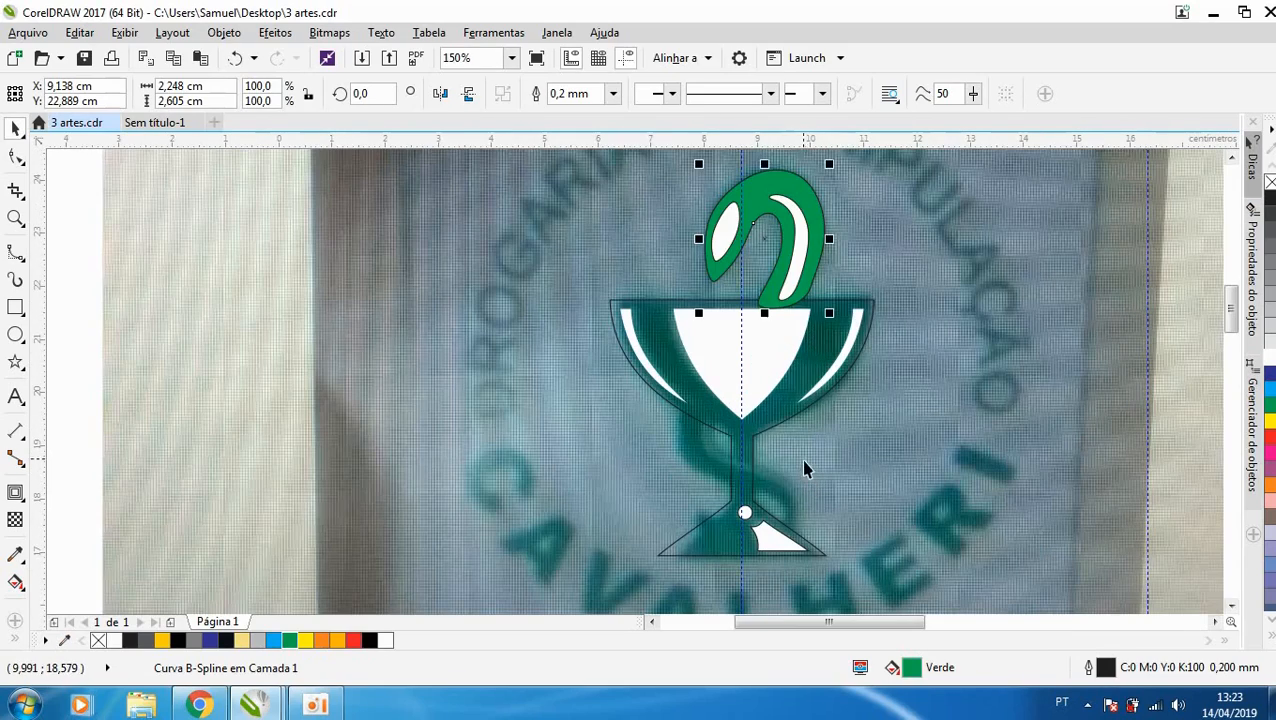
pyautogui.scroll(1, 745, 445)
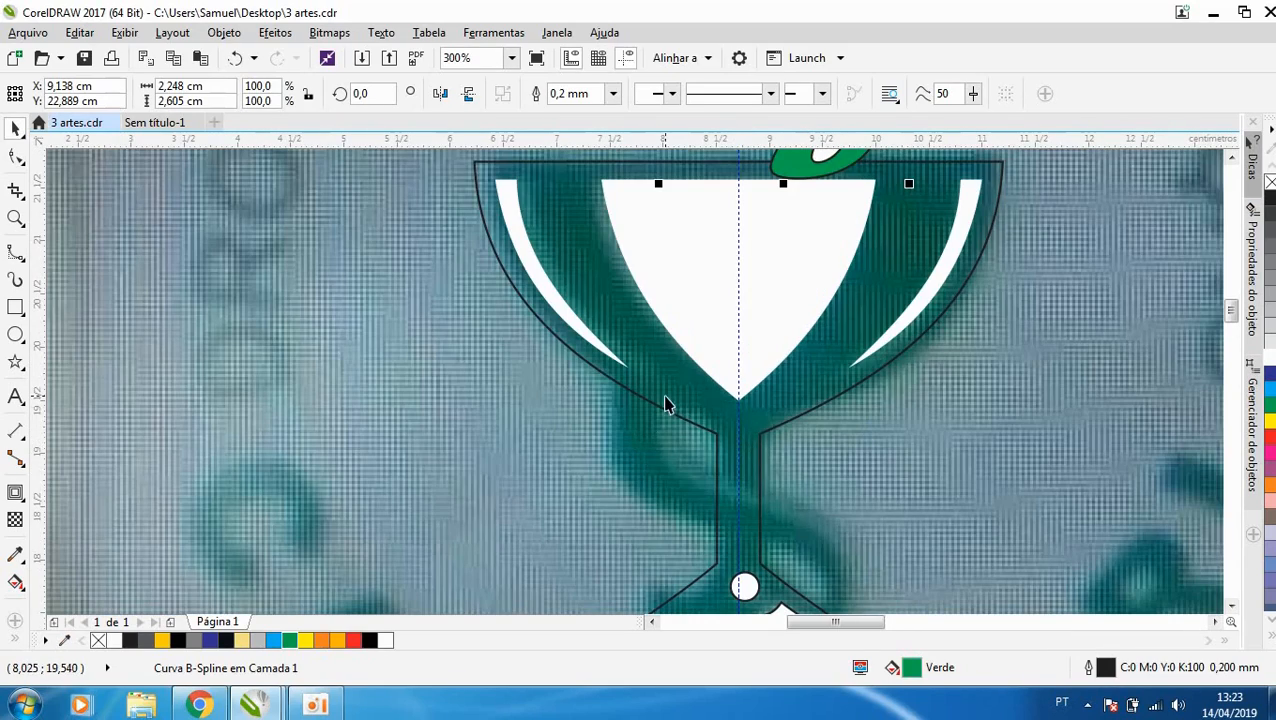
pyautogui.scroll(-1, 712, 441)
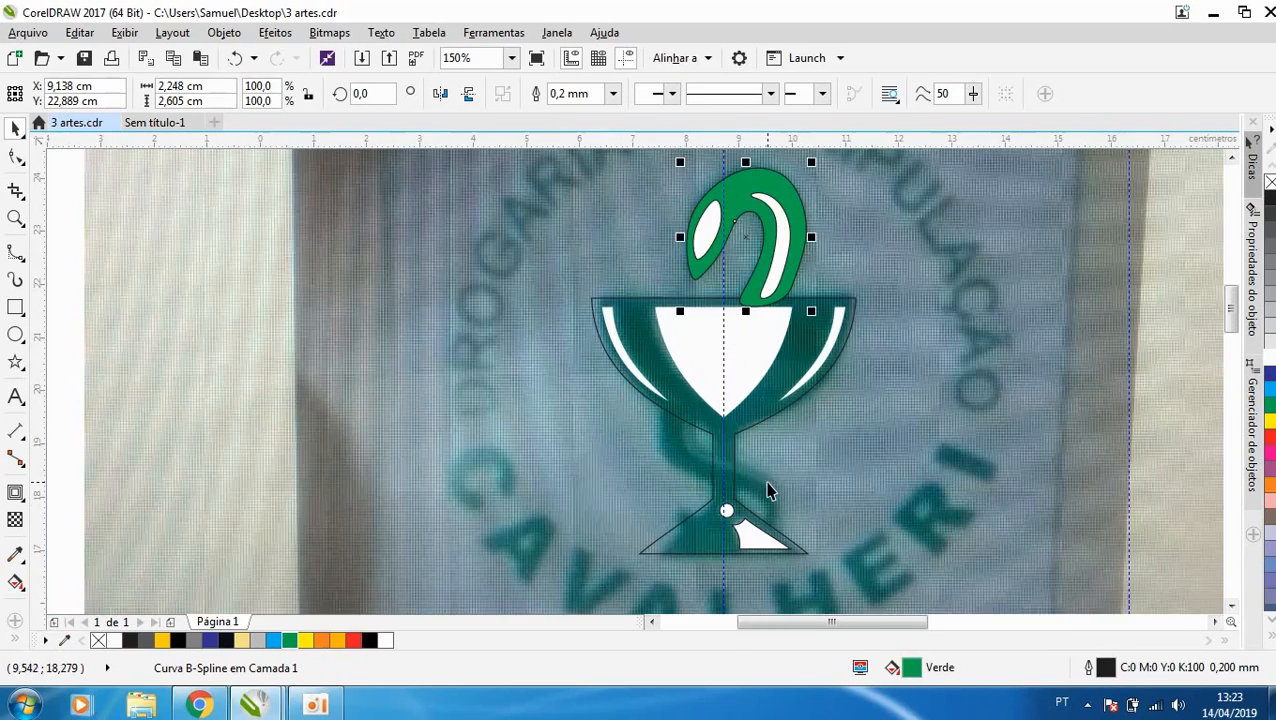
pyautogui.scroll(1, 768, 510)
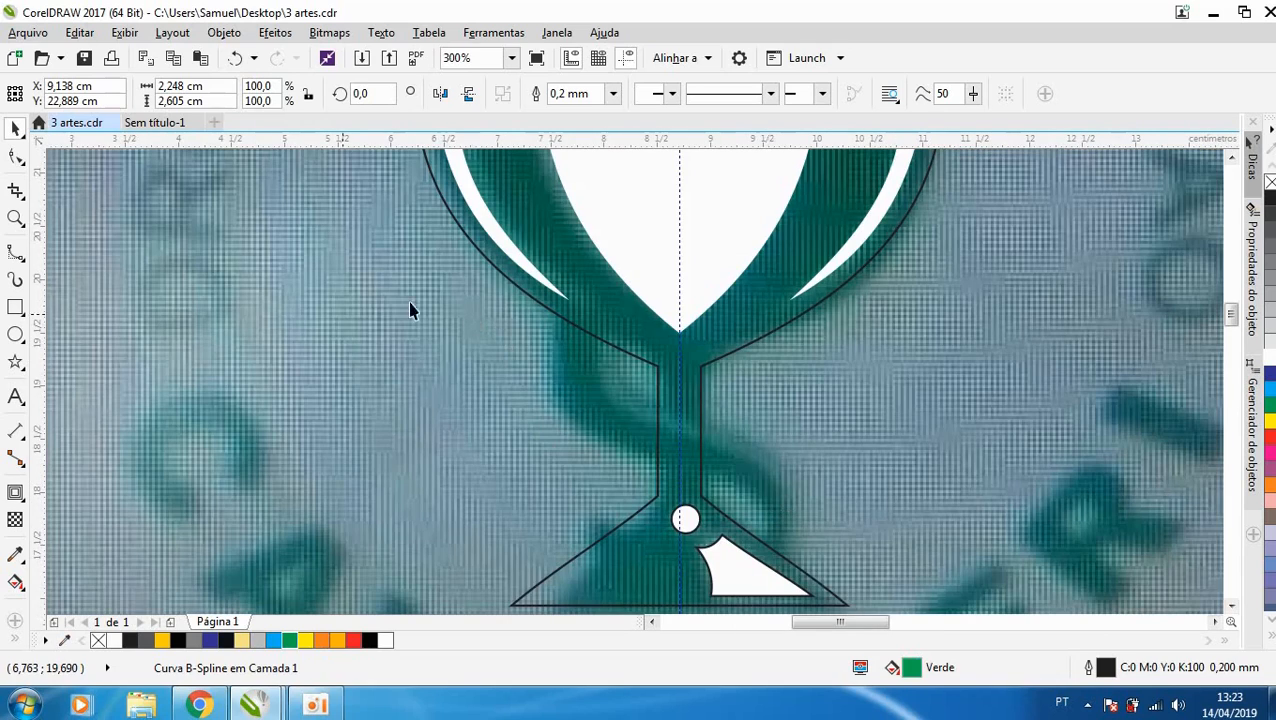
pyautogui.click(17, 254)
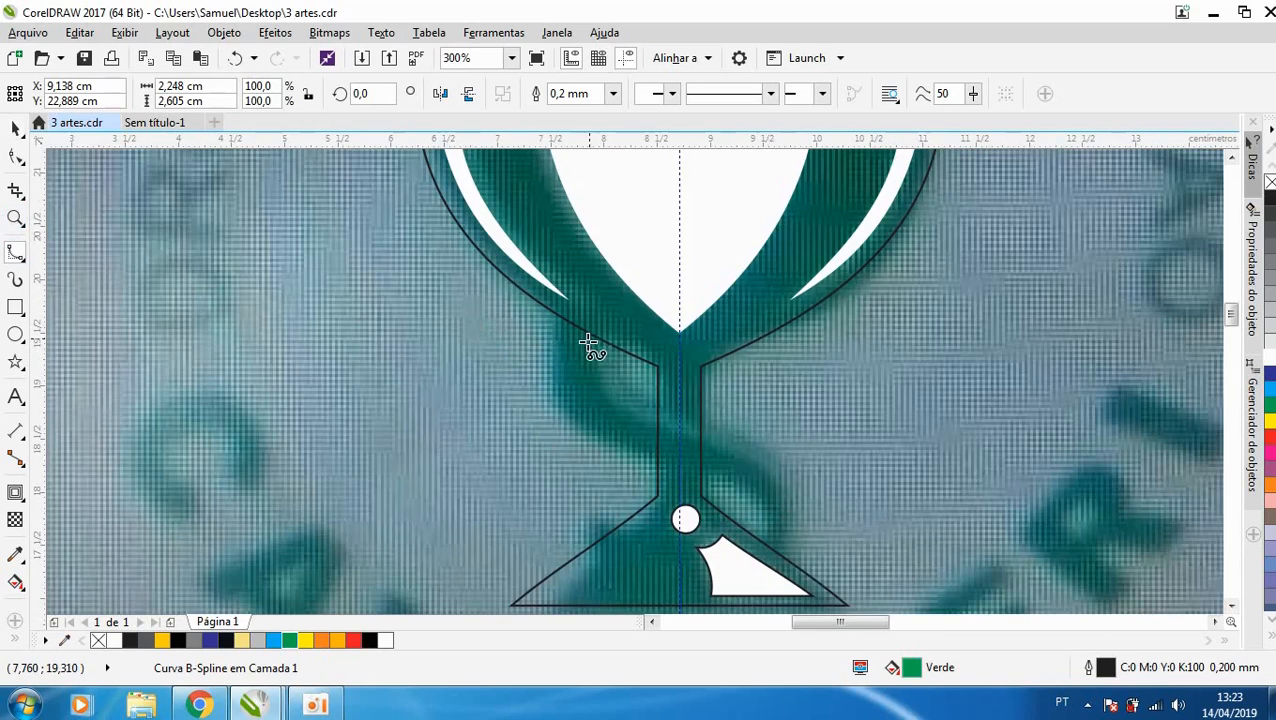
pyautogui.click(556, 313)
pyautogui.click(550, 384)
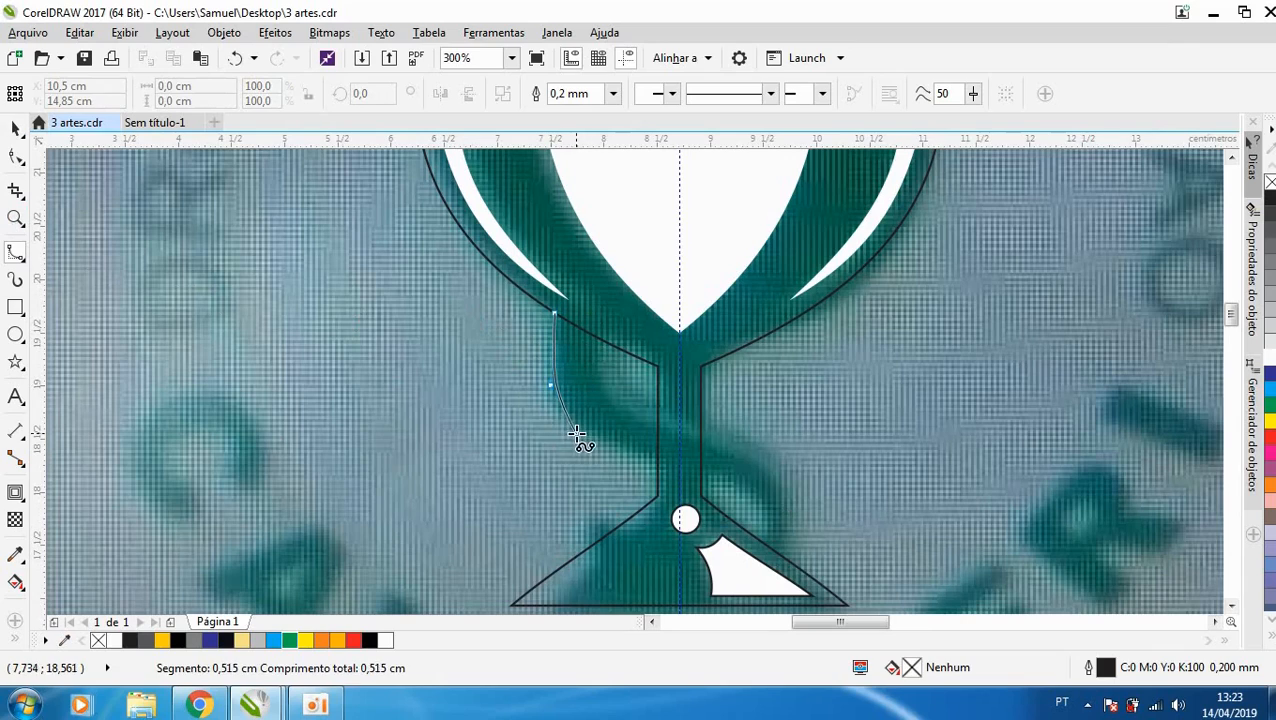
pyautogui.click(576, 432)
pyautogui.click(634, 458)
pyautogui.click(741, 482)
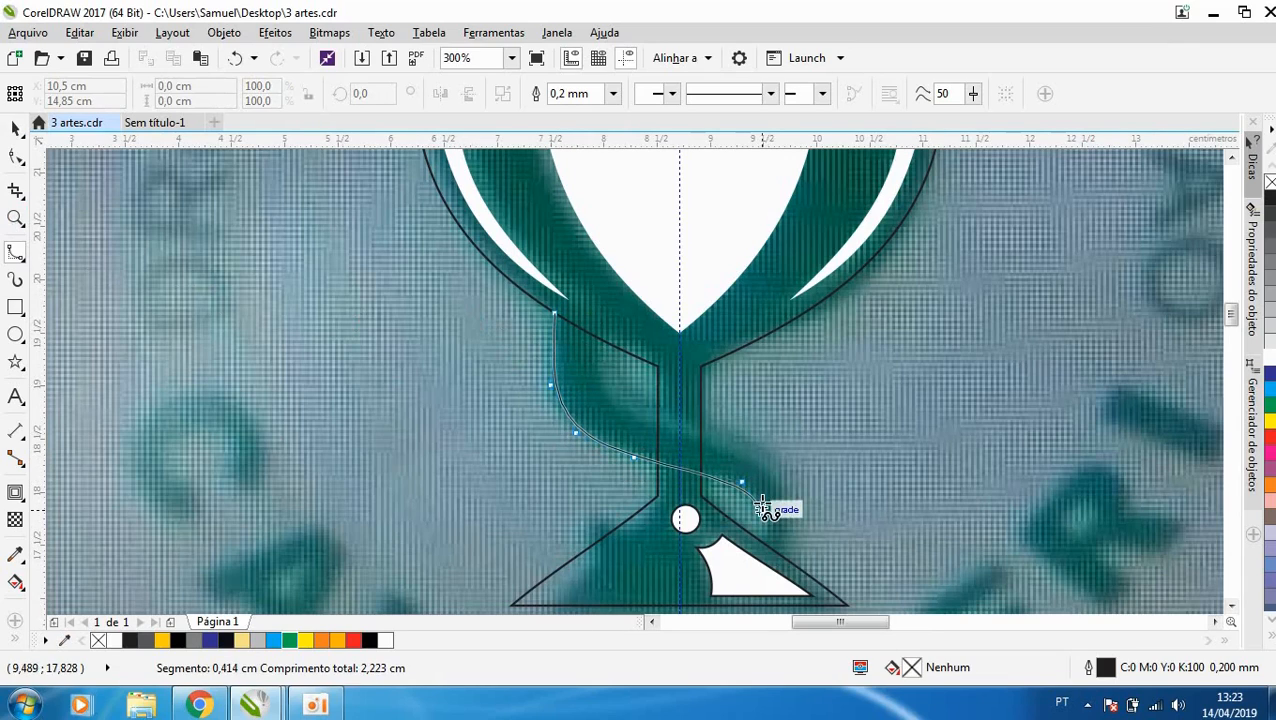
pyautogui.click(766, 509)
pyautogui.click(770, 537)
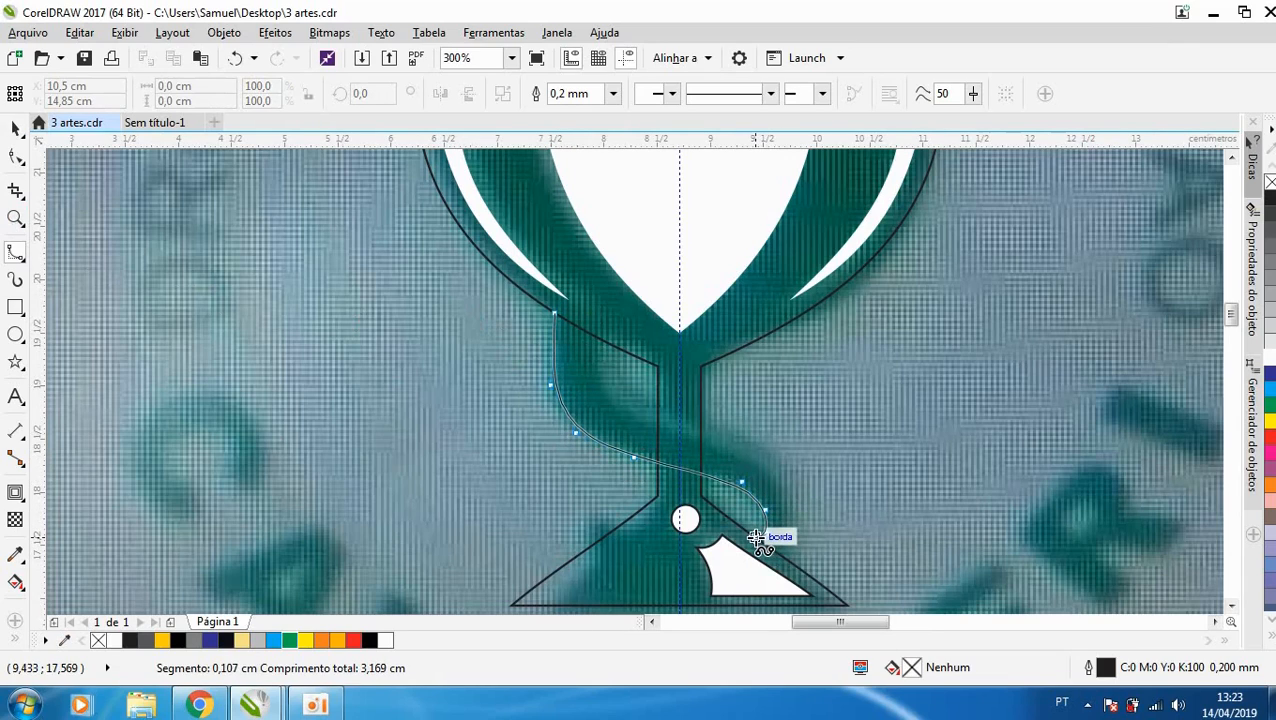
pyautogui.click(765, 563)
pyautogui.click(784, 557)
pyautogui.click(798, 509)
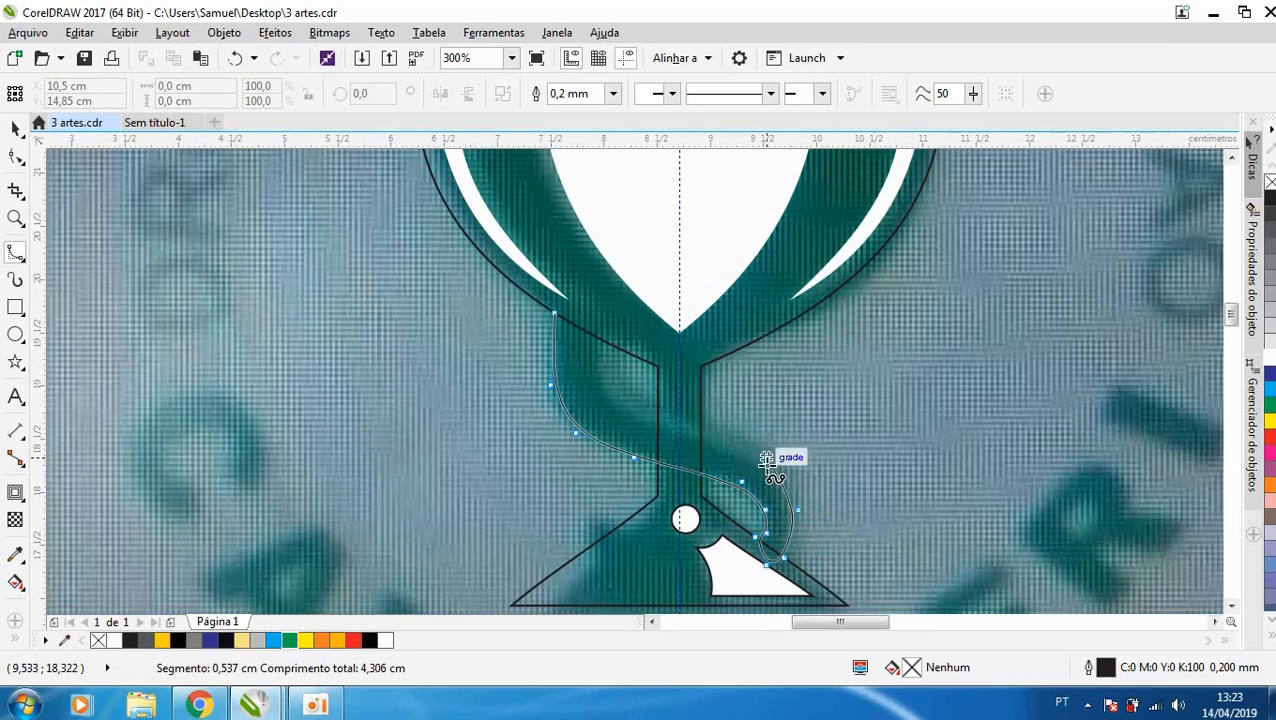
pyautogui.click(709, 424)
pyautogui.click(643, 404)
pyautogui.click(602, 366)
pyautogui.click(612, 339)
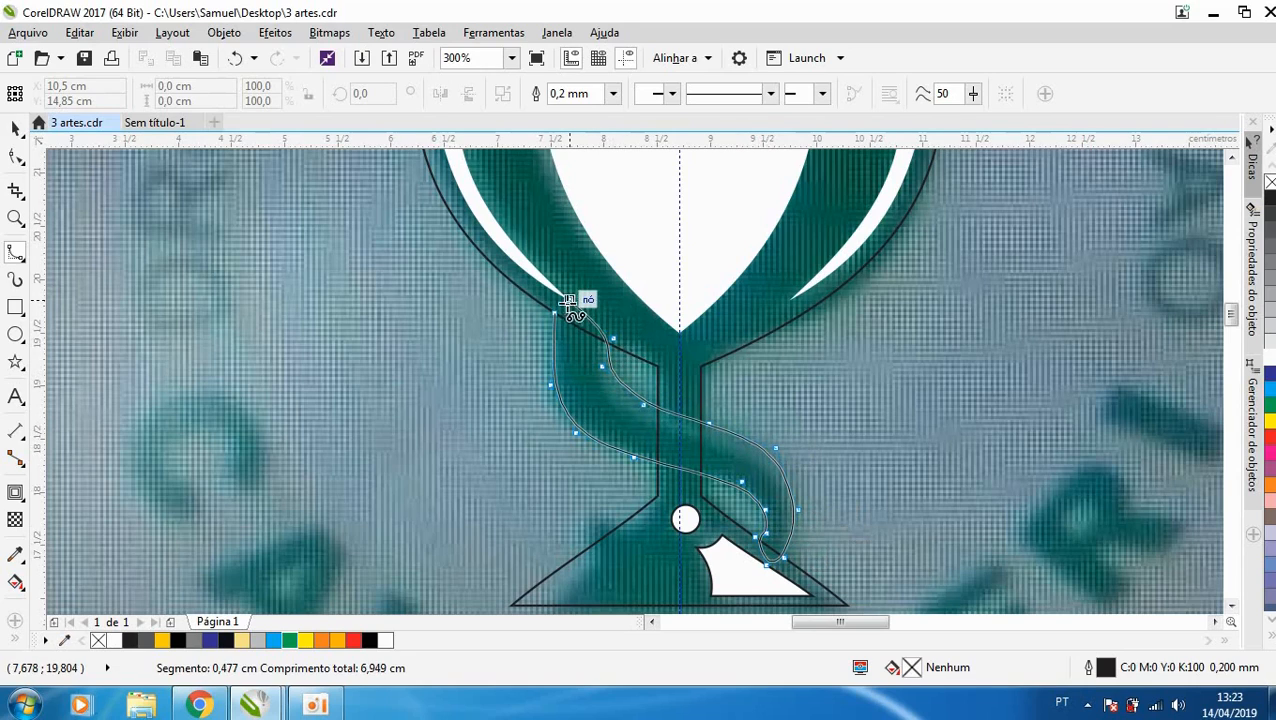
pyautogui.click(559, 302)
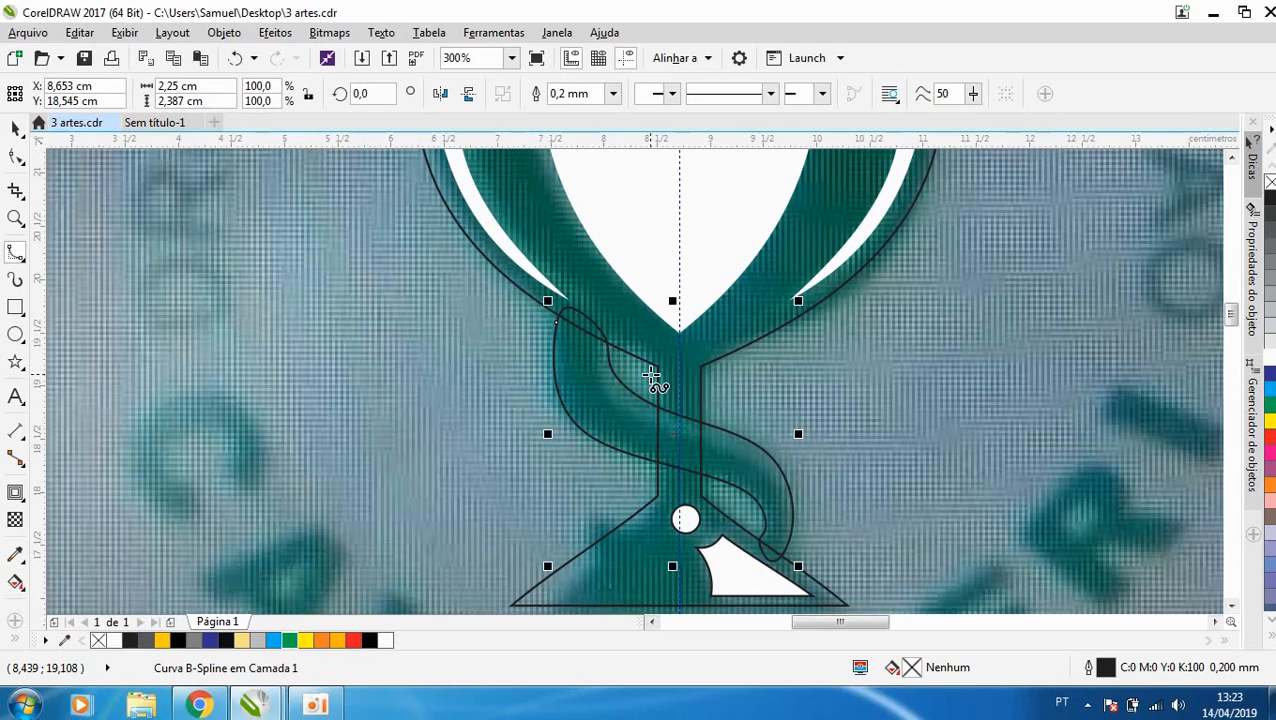
# - Draw a closed B-Spline about 2.19 × 1.89 cm following the light stripe's lower edge and looping outside the snake body's upper edge
pyautogui.scroll(1, 645, 371)
pyautogui.click(600, 285)
pyautogui.click(544, 351)
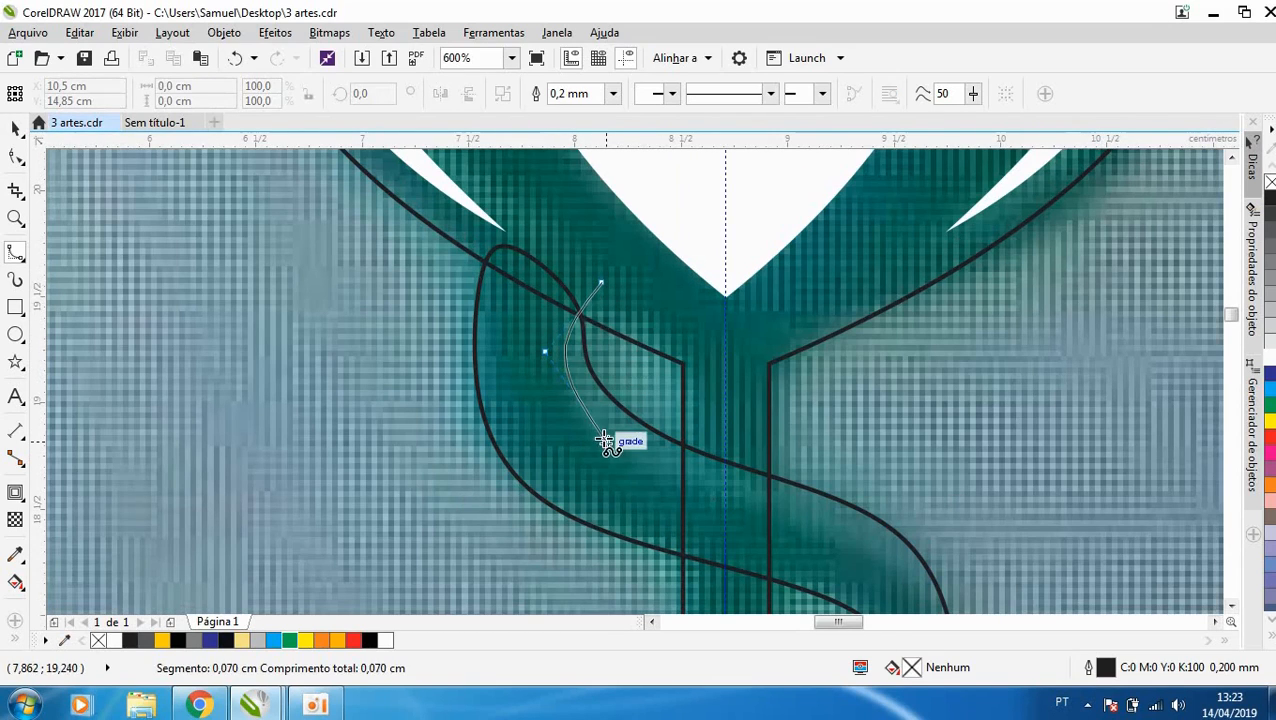
pyautogui.click(605, 441)
pyautogui.click(744, 511)
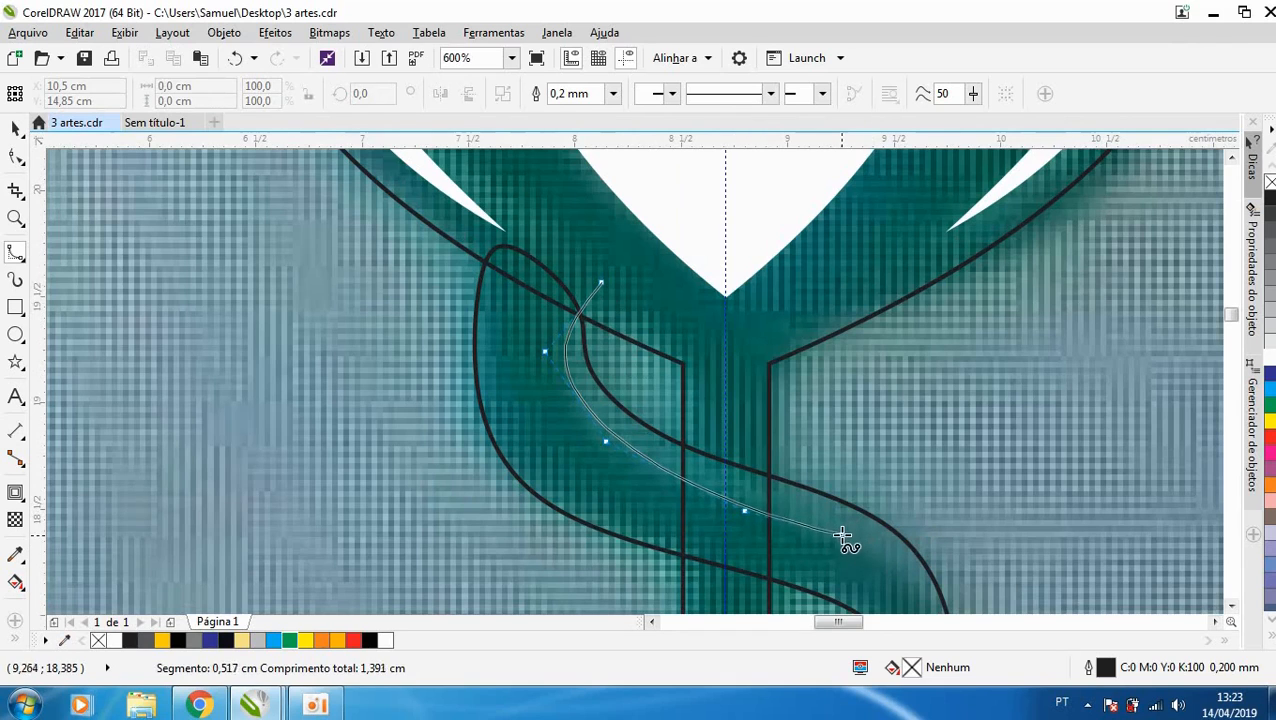
pyautogui.click(840, 536)
pyautogui.click(905, 601)
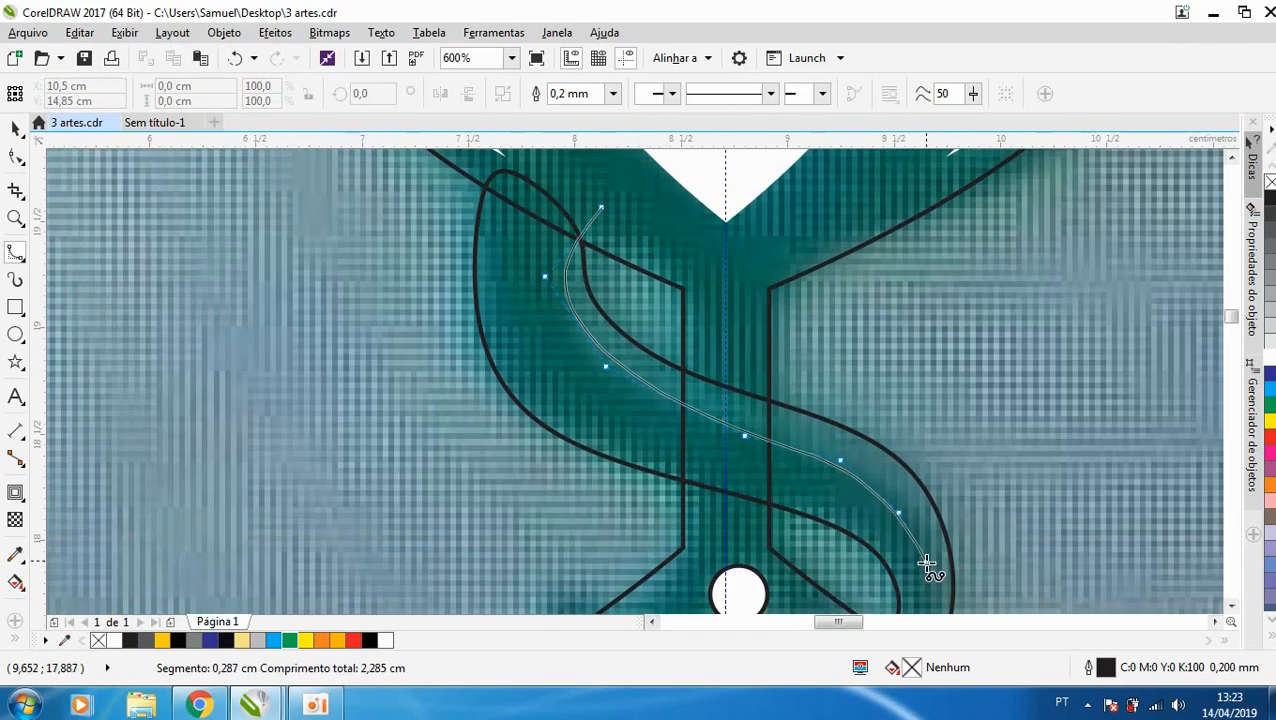
pyautogui.click(931, 543)
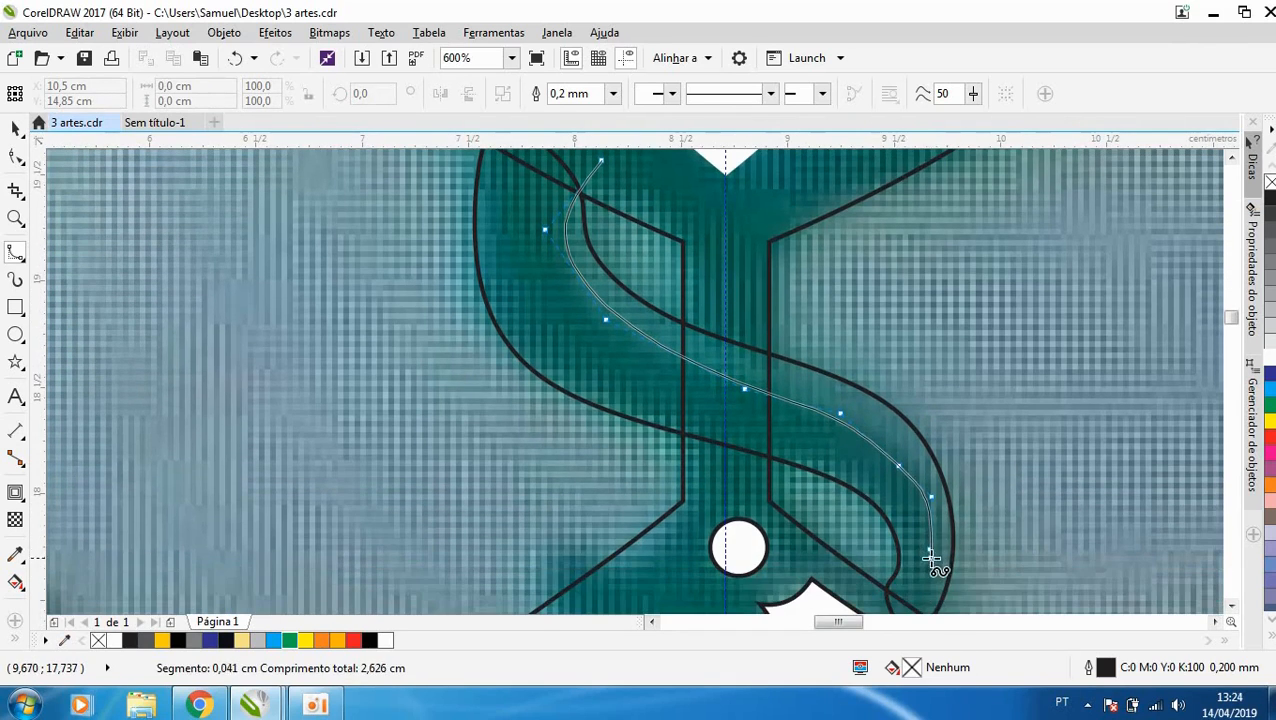
pyautogui.click(930, 551)
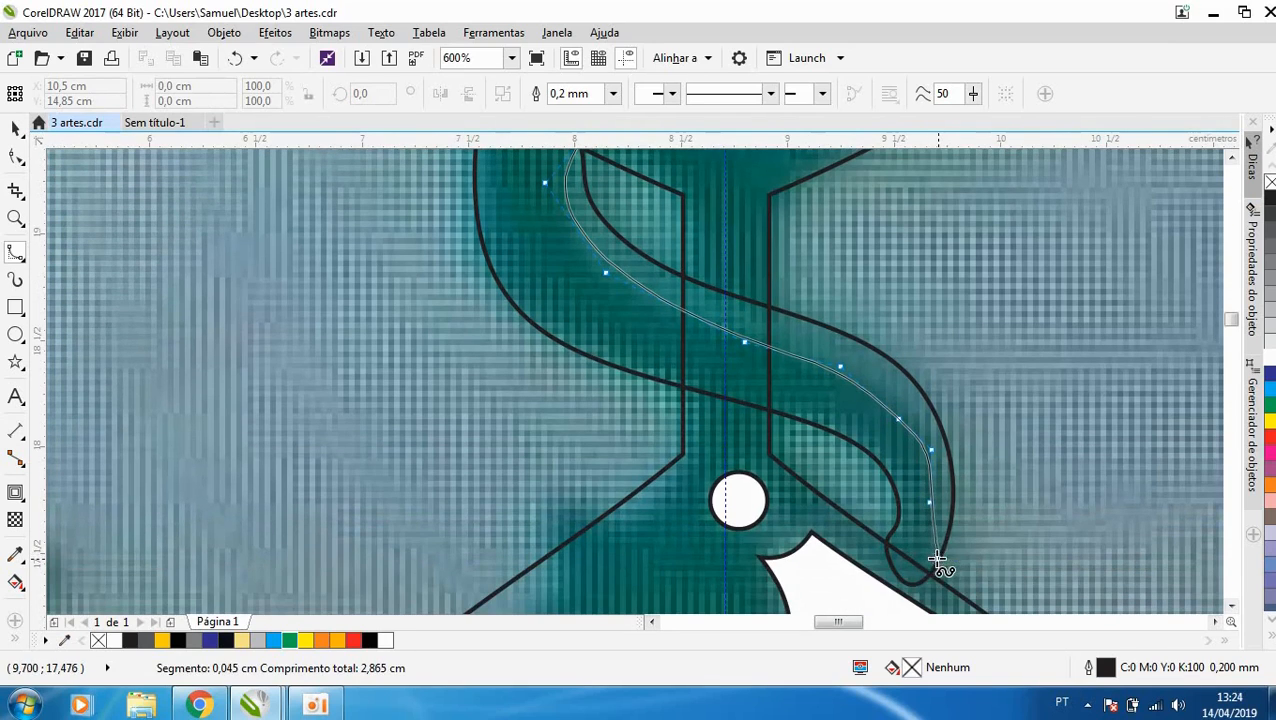
pyautogui.click(1049, 517)
pyautogui.click(1016, 287)
pyautogui.click(885, 211)
pyautogui.click(805, 197)
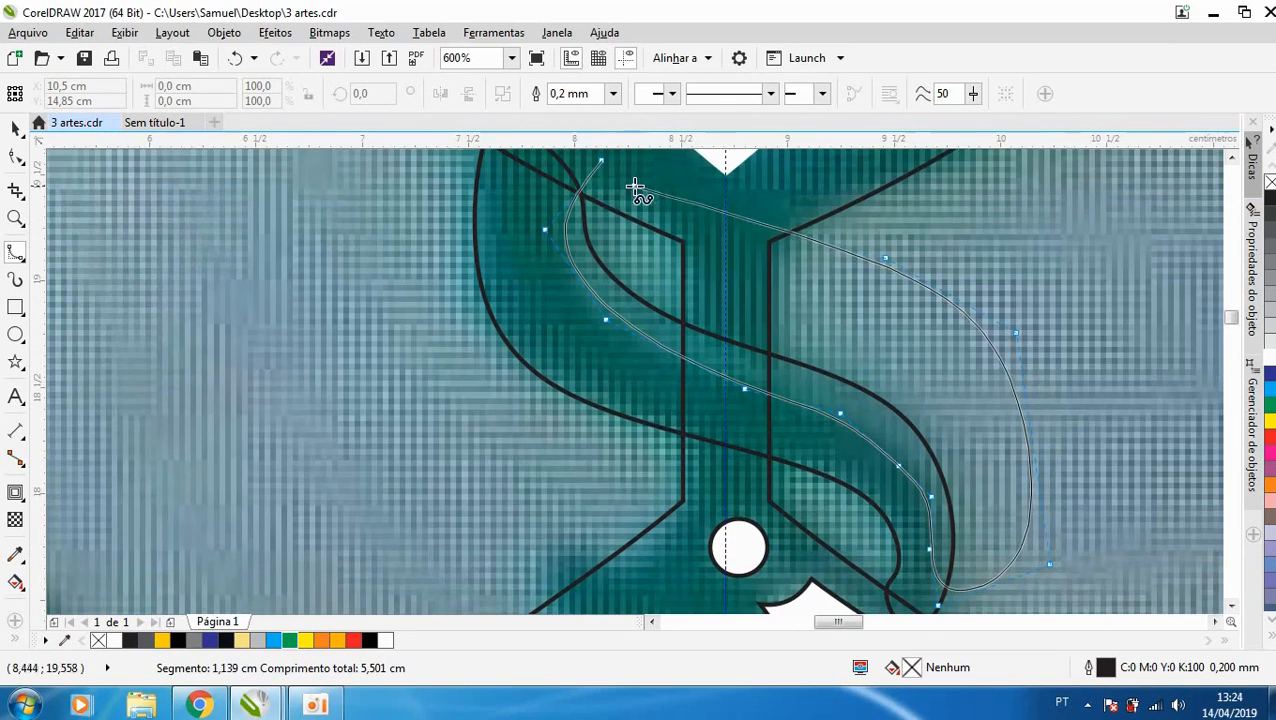
pyautogui.click(606, 163)
# - Intersect the looping helper shape with the snake's body and delete the helper, keeping the highlight stripe in place
pyautogui.press('space')
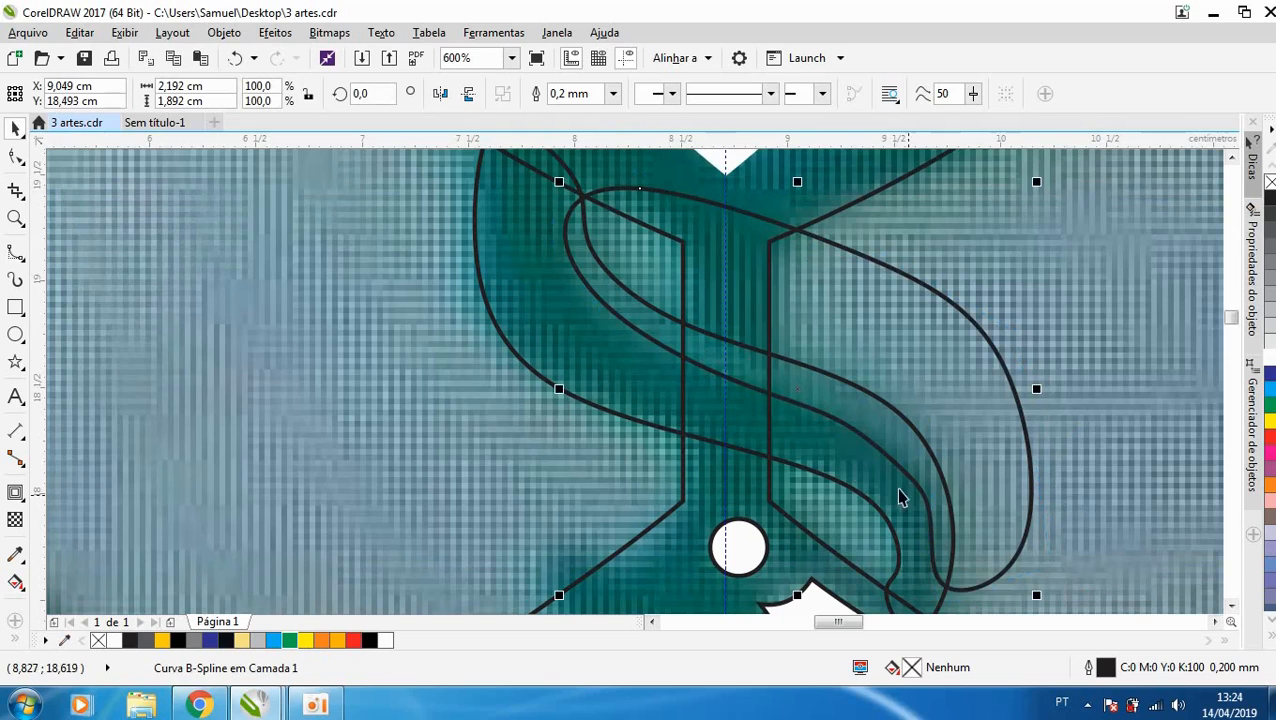
pyautogui.keyDown('shift'); pyautogui.click(950, 487); pyautogui.keyUp('shift')
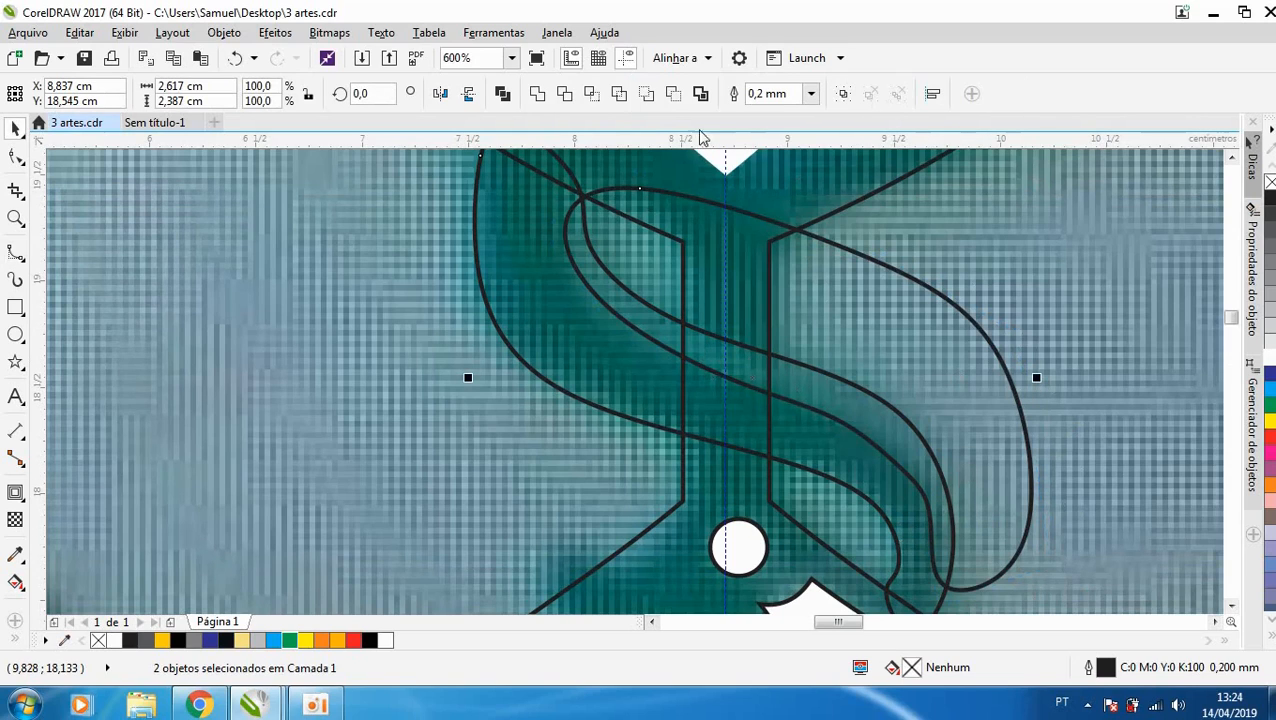
pyautogui.click(595, 101)
pyautogui.click(961, 350)
pyautogui.press('Delete')
pyautogui.moveTo(868, 432); pyautogui.dragTo(946, 447)
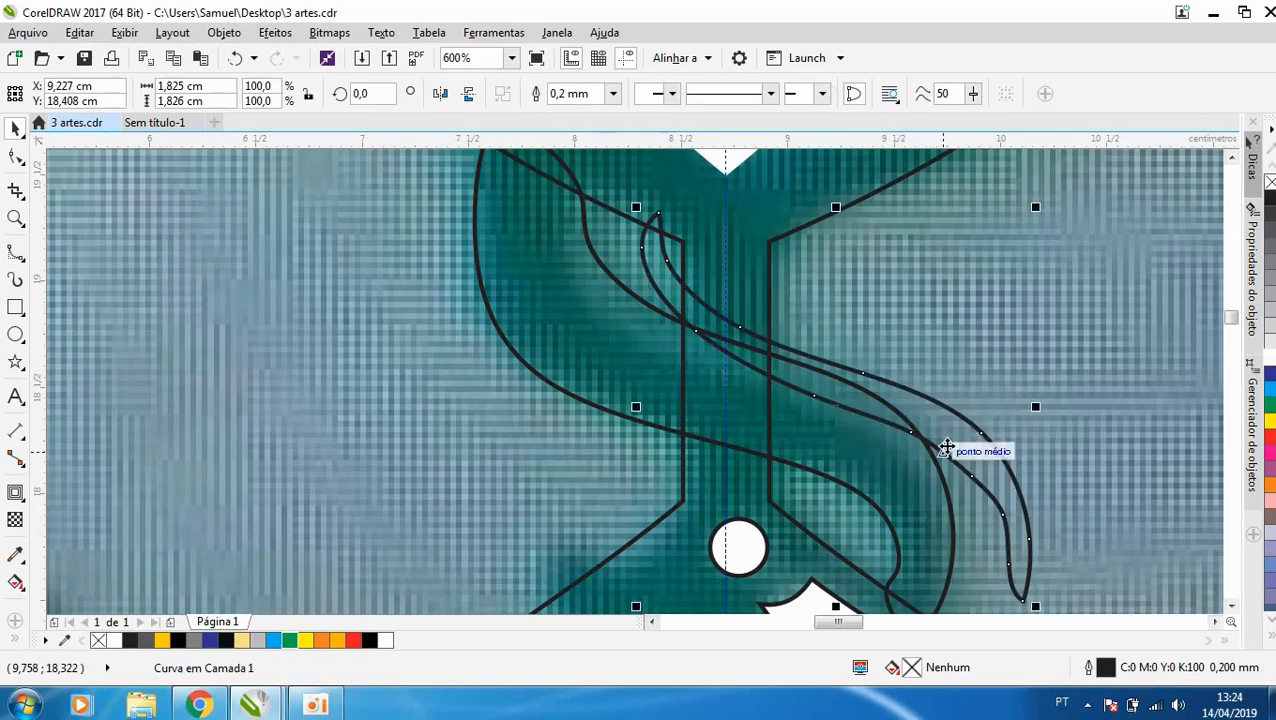
pyautogui.hotkey('ctrl', 'z')
# - Fill the body's highlight stripe with white and delete the surplus nodes on the inner edge of its lower bend
pyautogui.click(1270, 358)
pyautogui.scroll(-1, 717, 373)
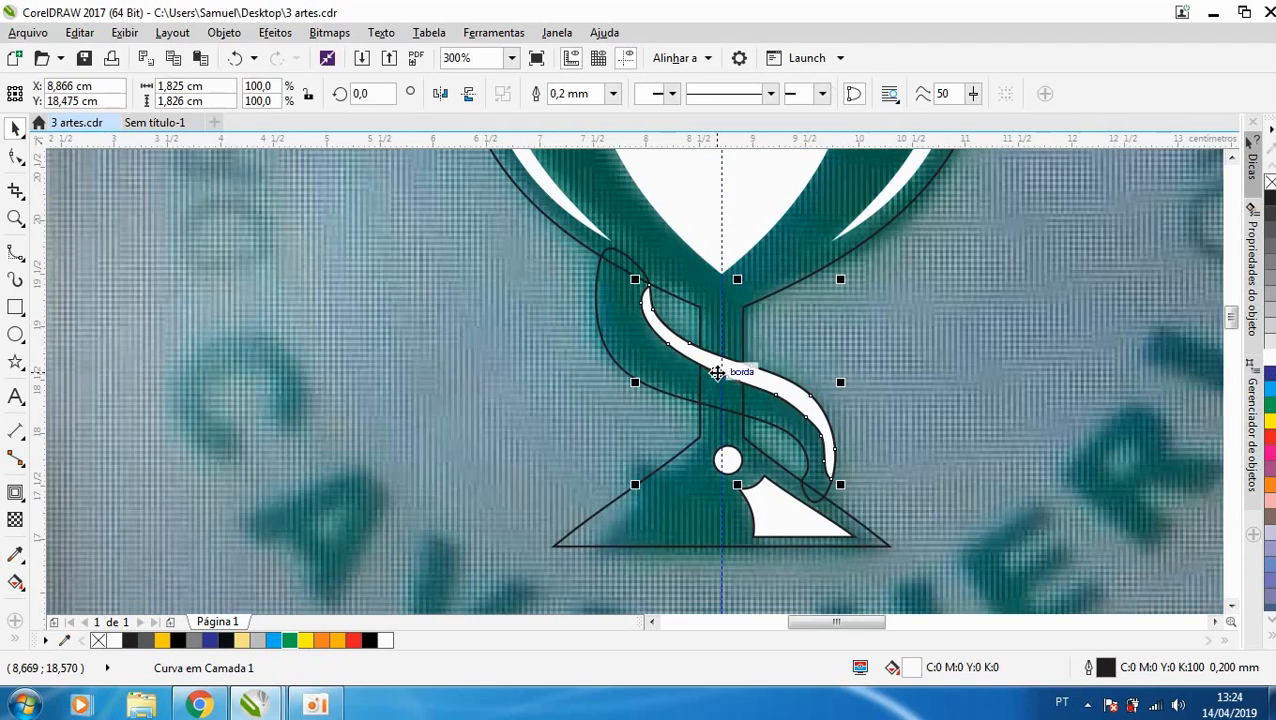
pyautogui.scroll(1, 820, 427)
pyautogui.press('F10')
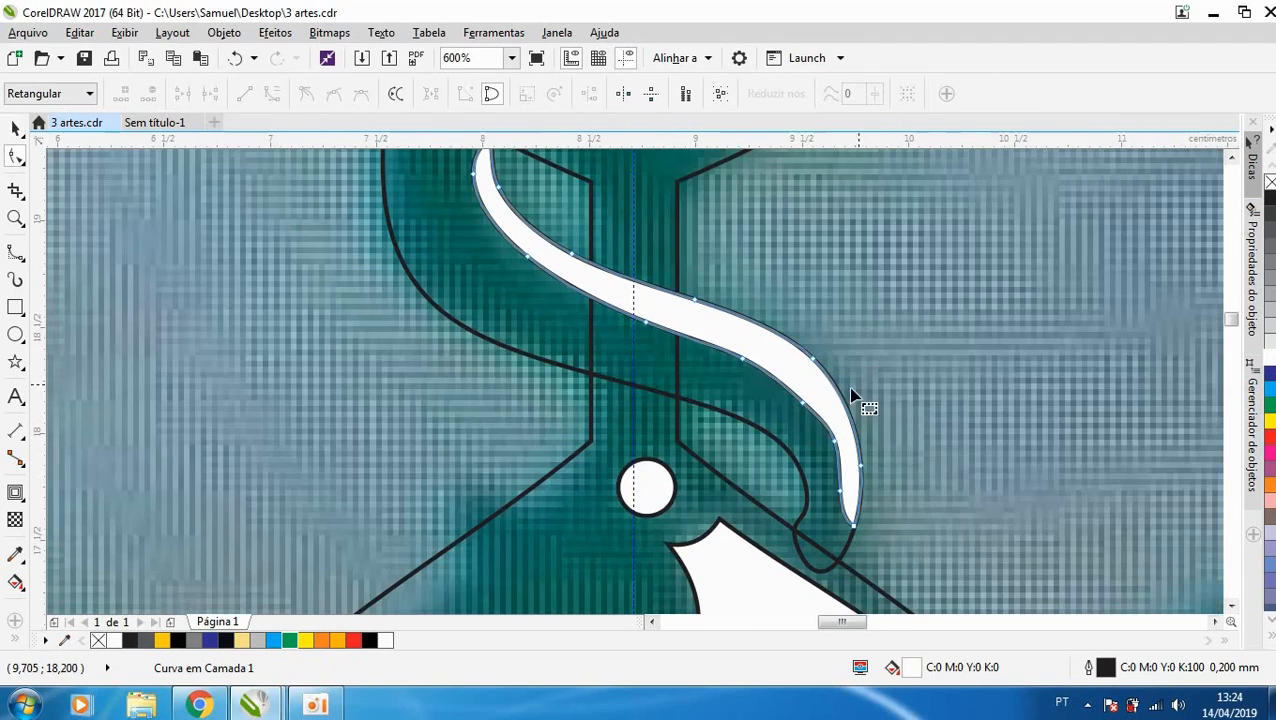
pyautogui.moveTo(768, 463); pyautogui.dragTo(771, 465)
pyautogui.press('Delete')
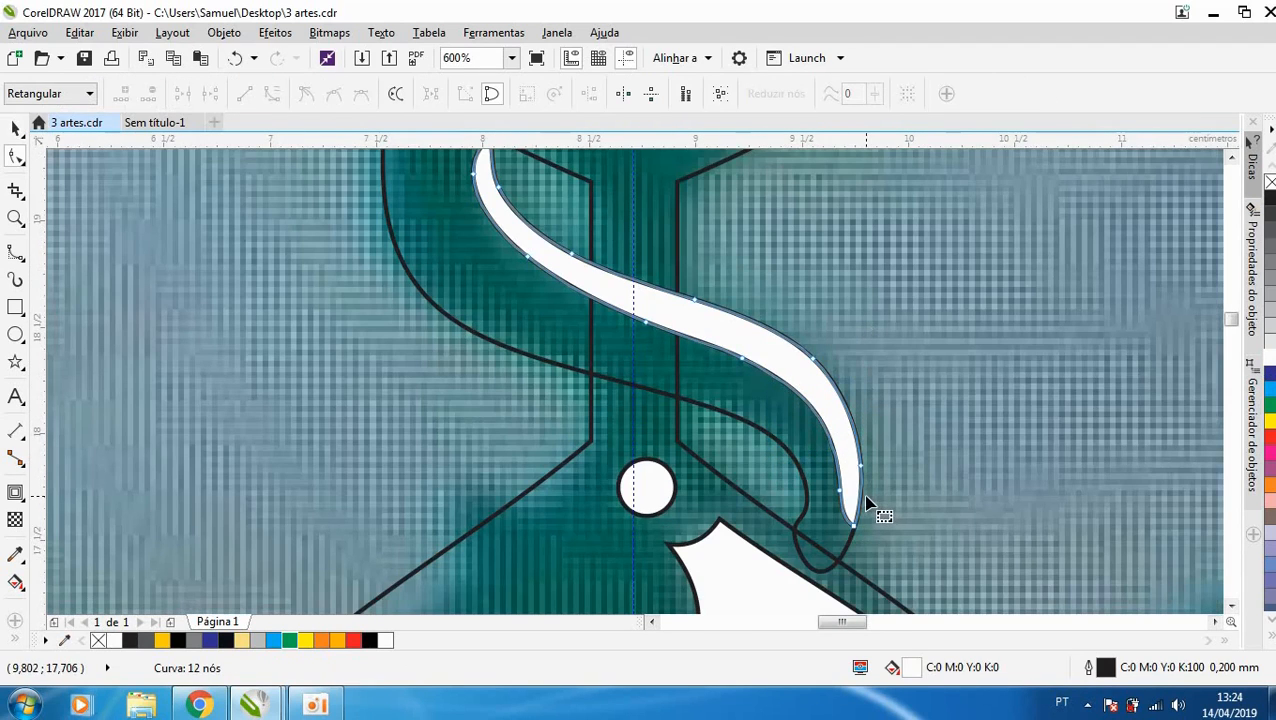
# - Fill the snake's body around the stem with green (Verde)
pyautogui.scroll(-1, 868, 503)
pyautogui.press('space')
pyautogui.click(673, 370)
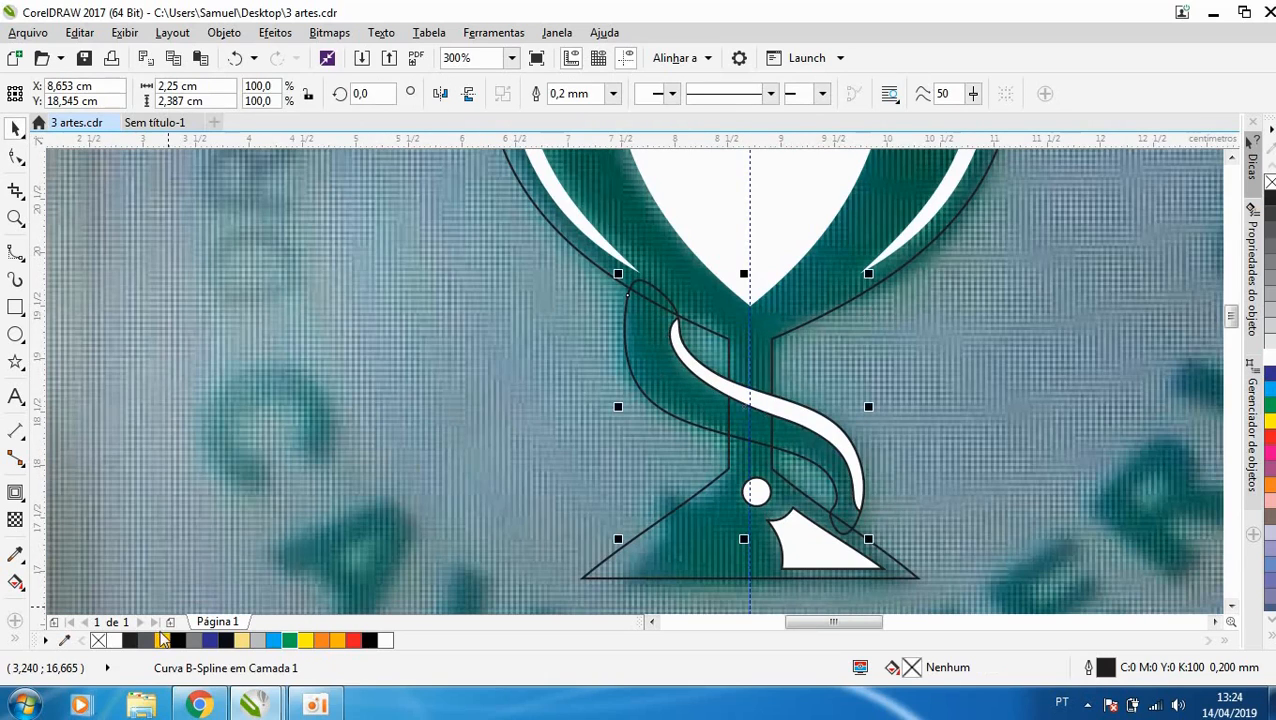
pyautogui.click(297, 641)
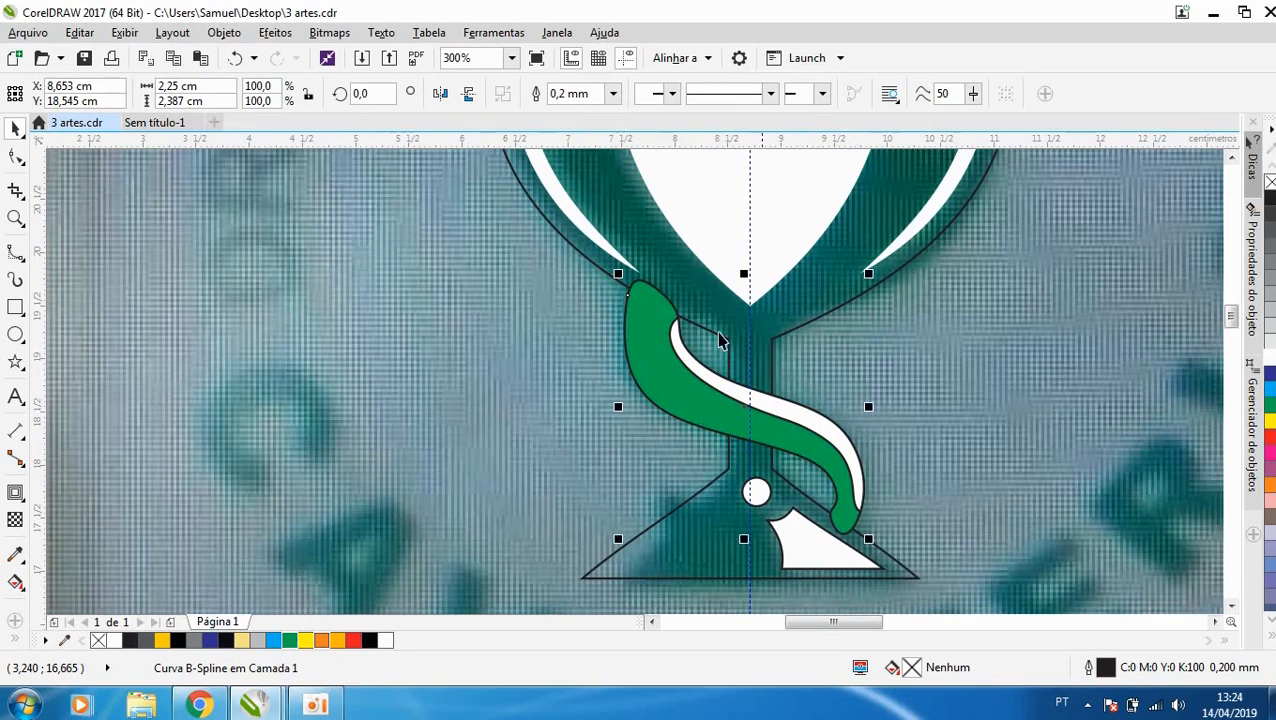
# - Try to intersect the cup outline with the snake's body and delete the resulting piece
pyautogui.click(655, 362)
pyautogui.keyDown('shift'); pyautogui.click(655, 362); pyautogui.keyUp('shift')
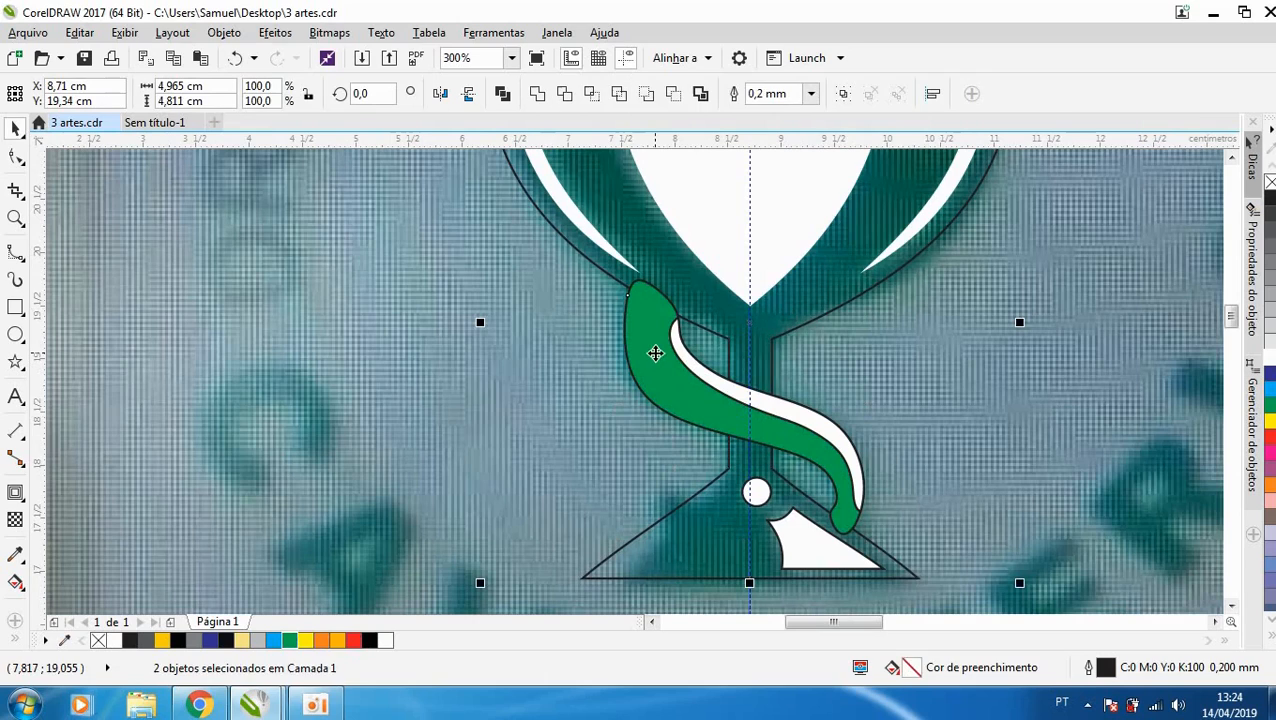
pyautogui.click(590, 94)
pyautogui.click(538, 291)
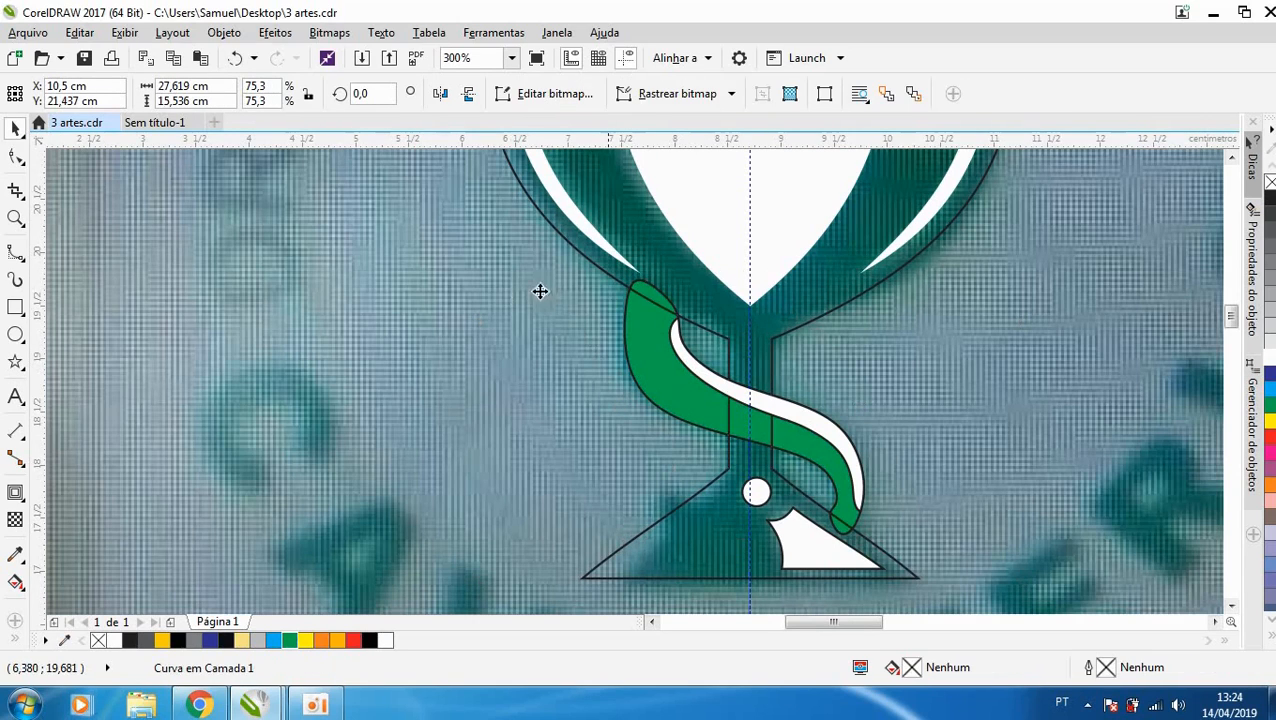
pyautogui.click(662, 295)
pyautogui.press('Delete')
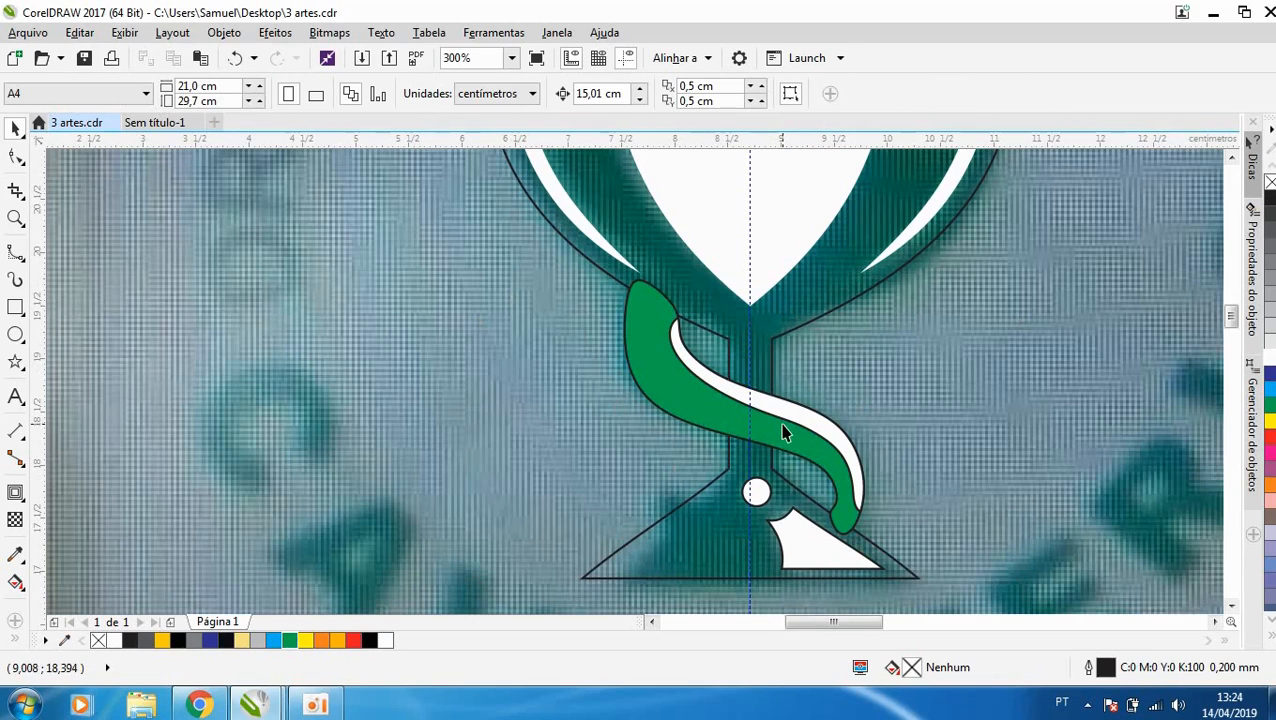
# - Undo the deletion and the intersection of the cup with the snake's body
pyautogui.hotkey('ctrl', 'z')
pyautogui.hotkey('ctrl', 'z')
pyautogui.hotkey('ctrl', 'z')
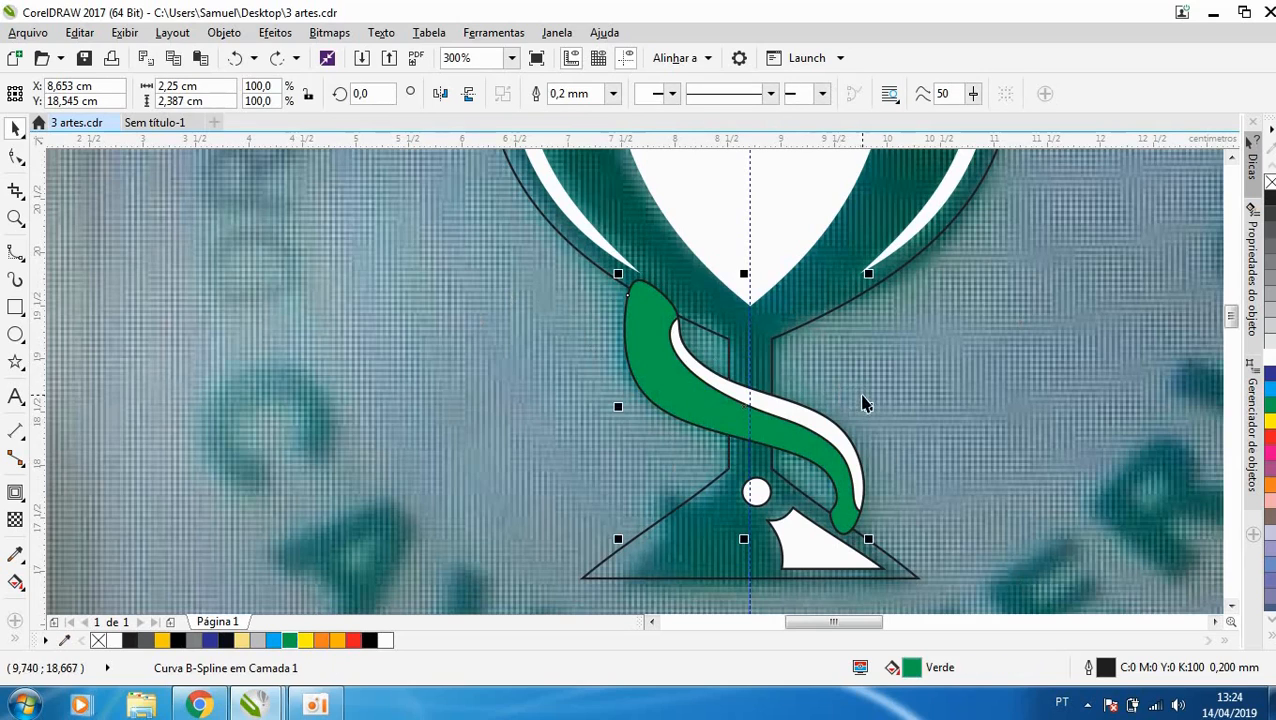
# - Fill the cup shape with green (Verde)
pyautogui.click(743, 393)
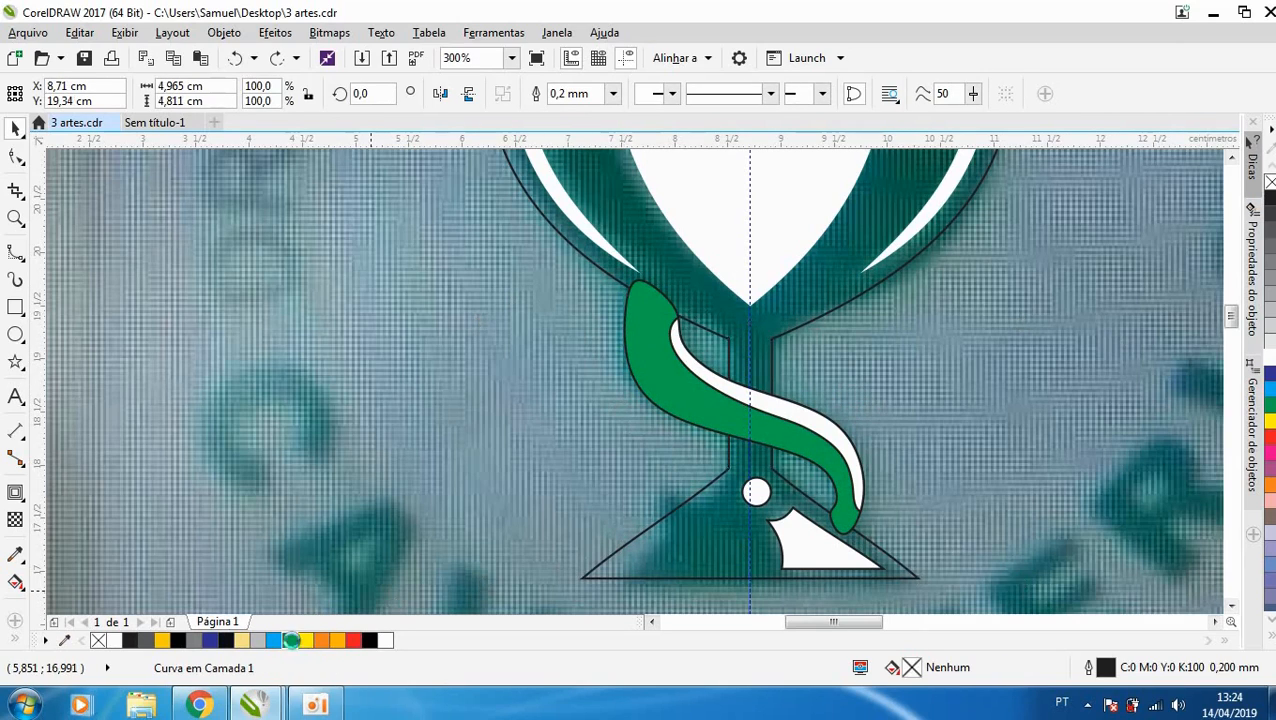
pyautogui.click(291, 640)
# - Remove the black outline from the snake's body around the stem and from its head and neck shape
pyautogui.scroll(-2, 562, 538)
pyautogui.scroll(2, 607, 473)
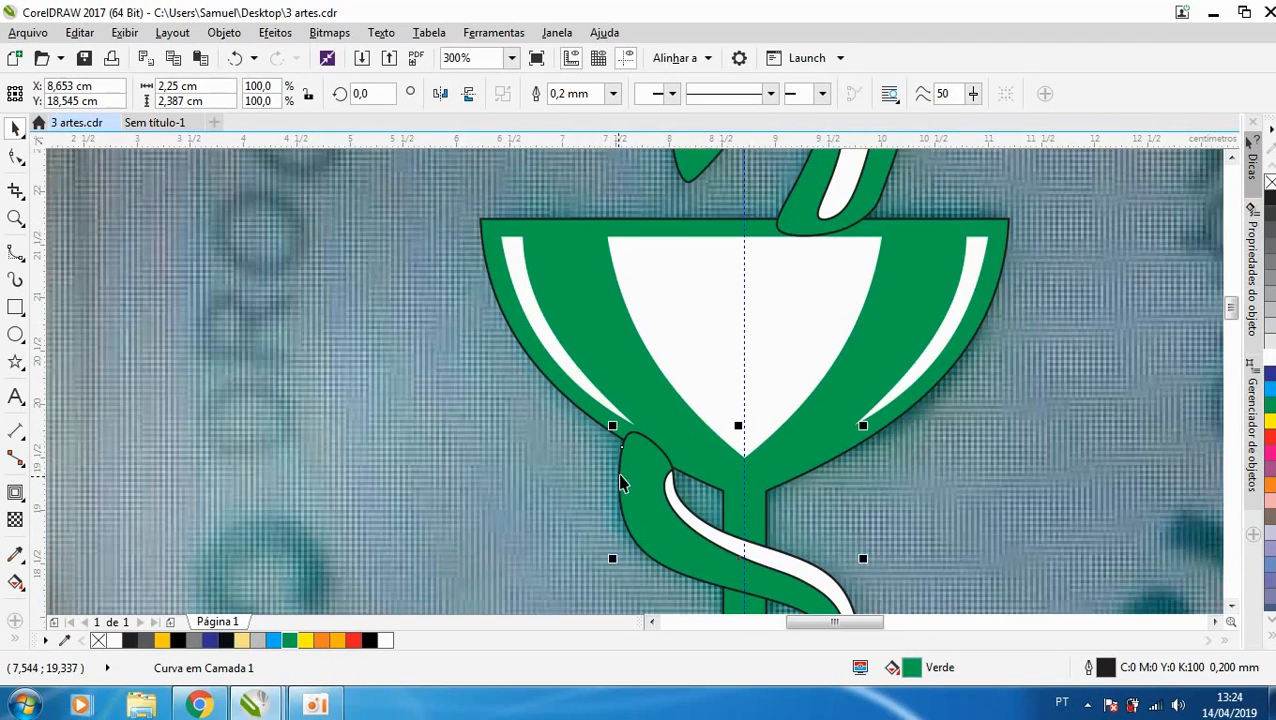
pyautogui.click(810, 216)
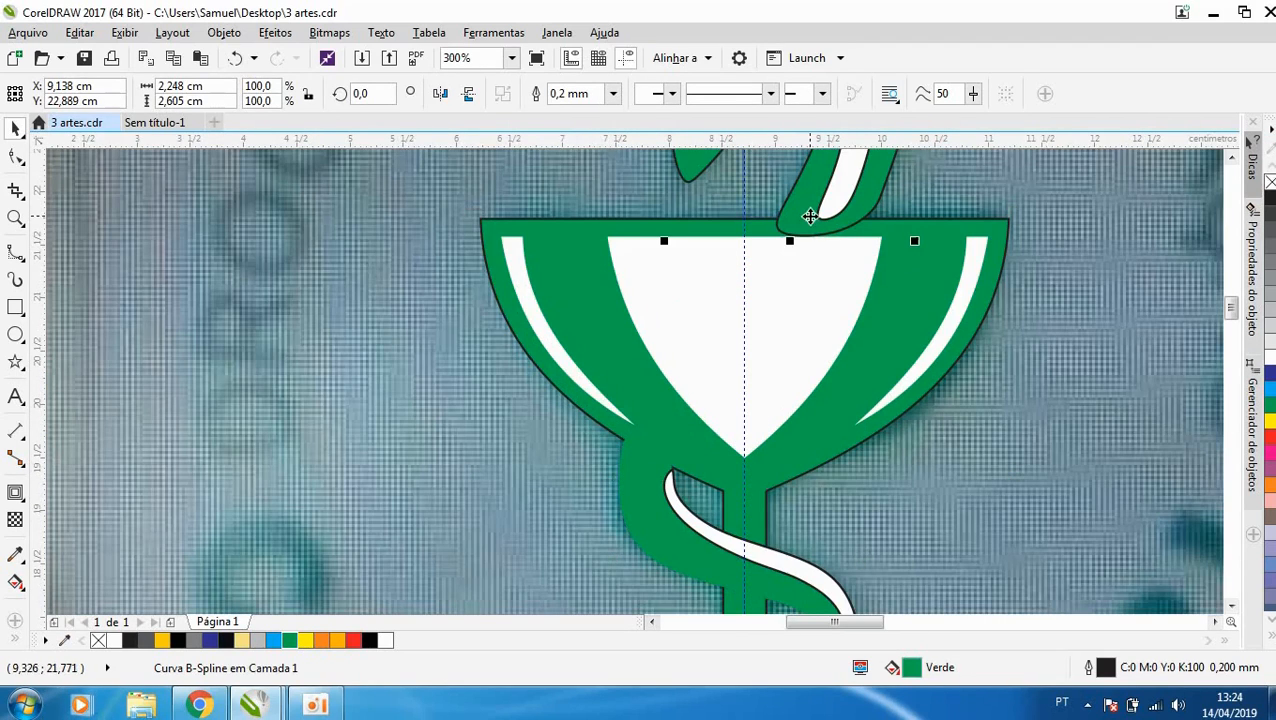
pyautogui.rightClick(1269, 182)
pyautogui.scroll(-2, 879, 285)
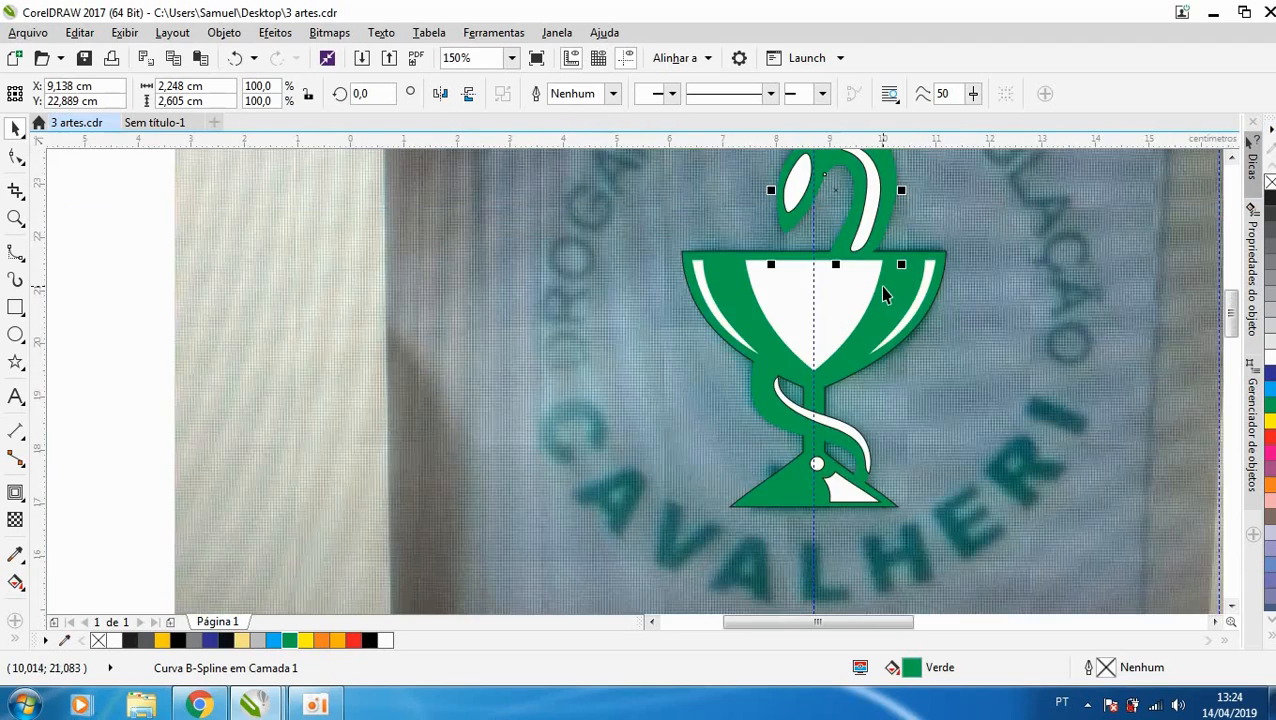
# - Reshape the lower end of the snake's neck so its curve sits inside the cup's green rim
pyautogui.scroll(6, 880, 250)
pyautogui.doubleClick(870, 227)
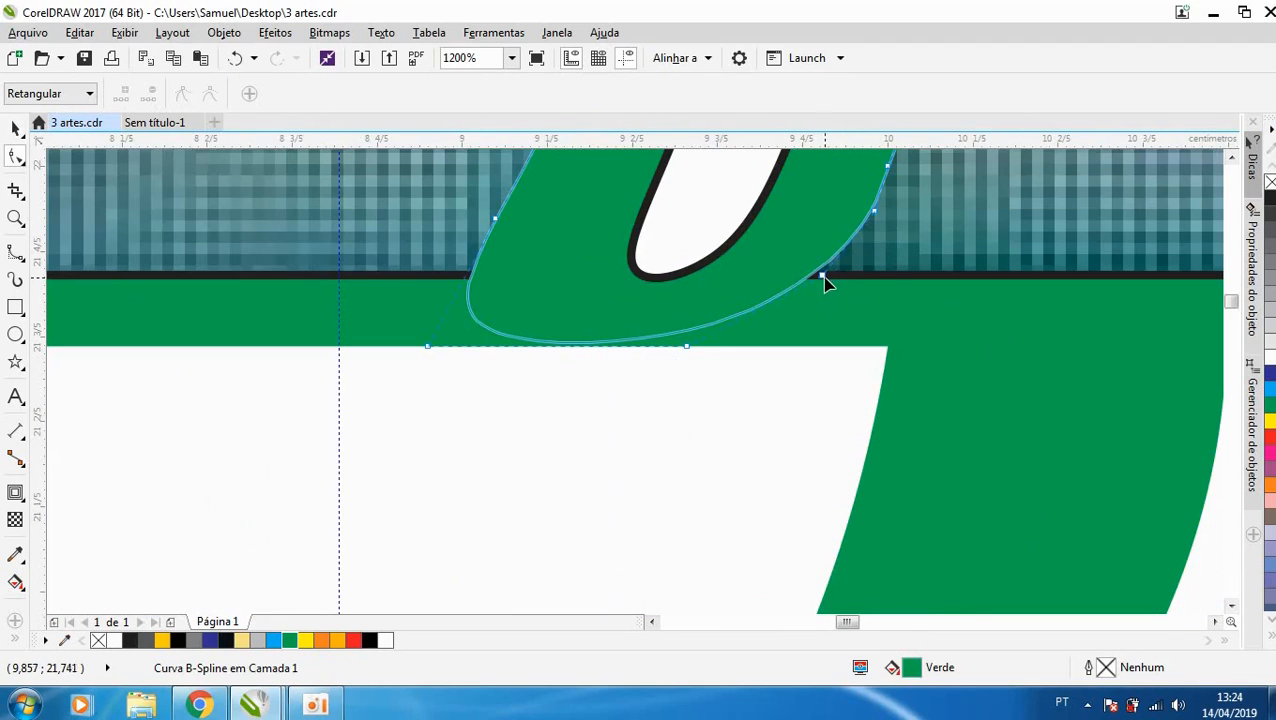
pyautogui.moveTo(826, 284); pyautogui.dragTo(786, 386)
pyautogui.press('space')
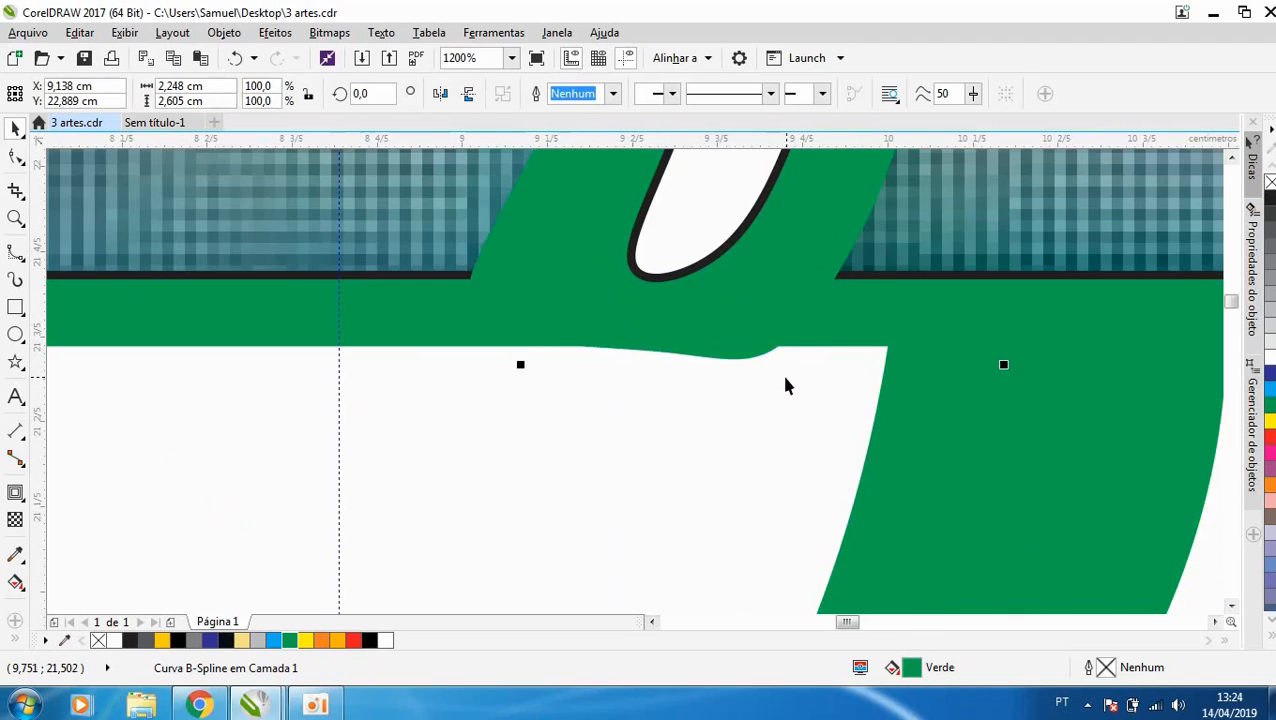
pyautogui.scroll(-4, 788, 380)
pyautogui.scroll(4, 778, 368)
pyautogui.press('space')
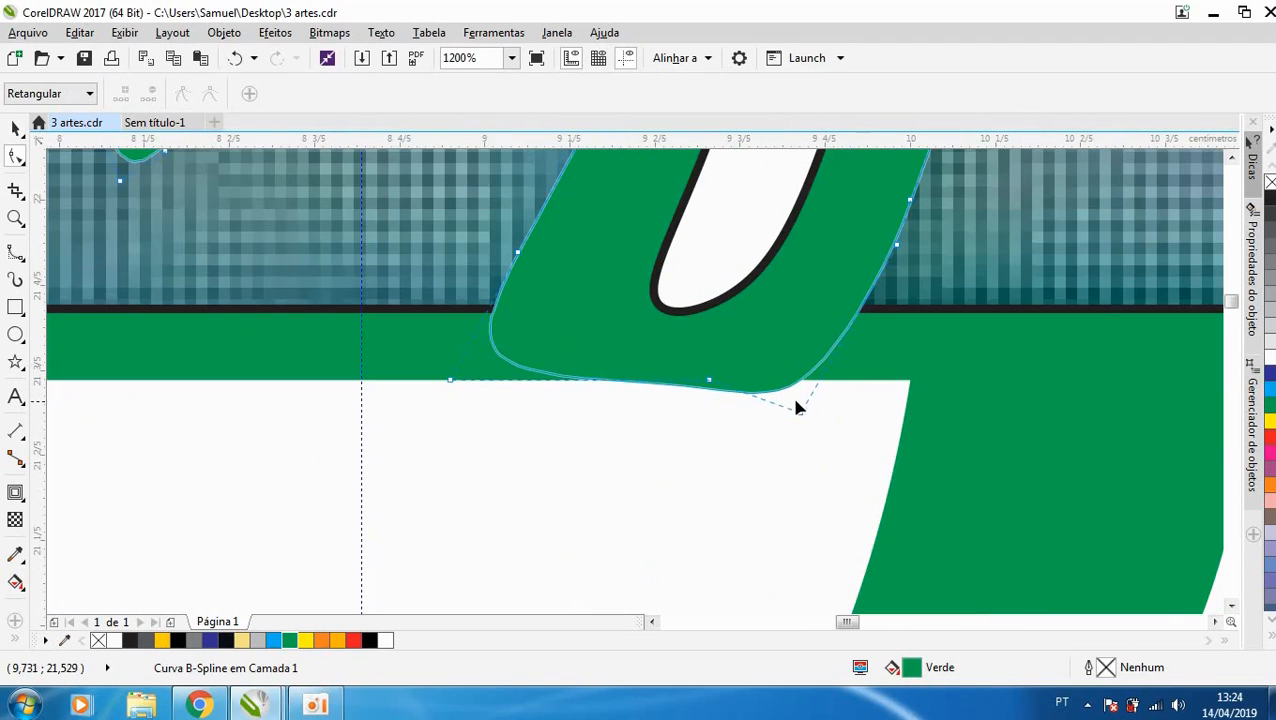
pyautogui.moveTo(798, 408); pyautogui.dragTo(790, 364)
pyautogui.moveTo(698, 384); pyautogui.dragTo(700, 349)
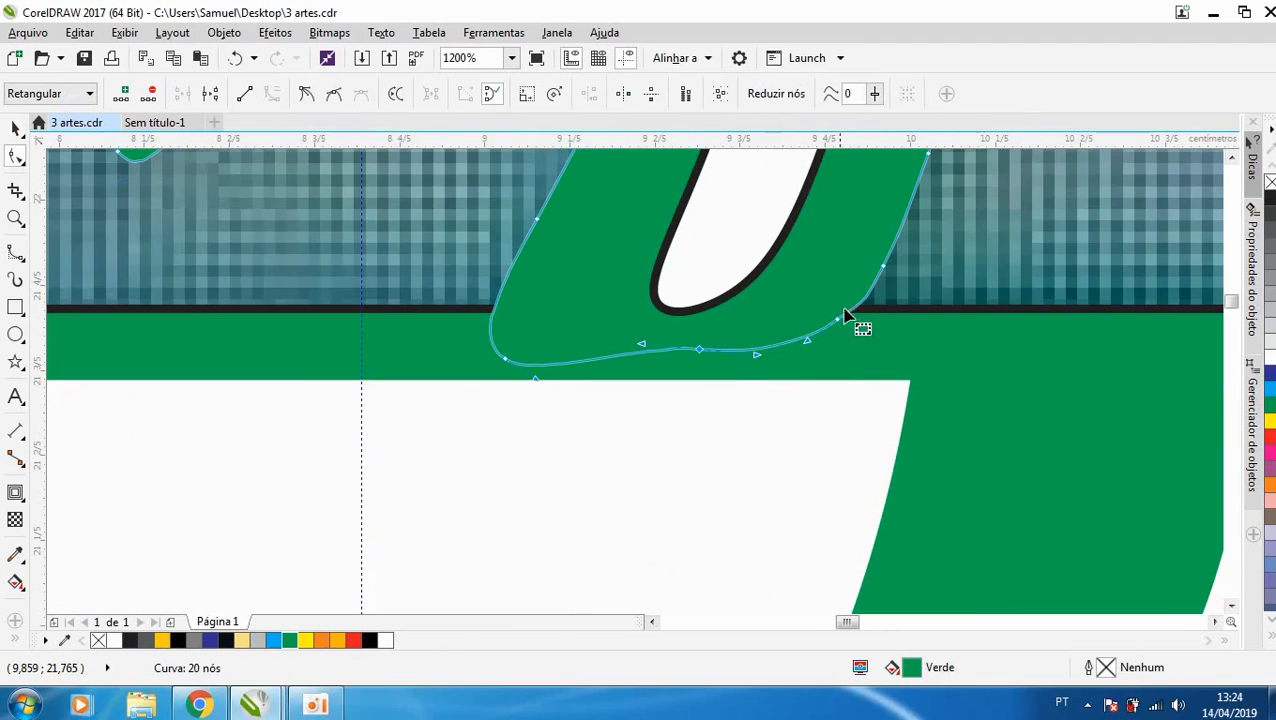
pyautogui.moveTo(843, 315); pyautogui.dragTo(843, 347)
pyautogui.press('space')
pyautogui.scroll(-4, 693, 356)
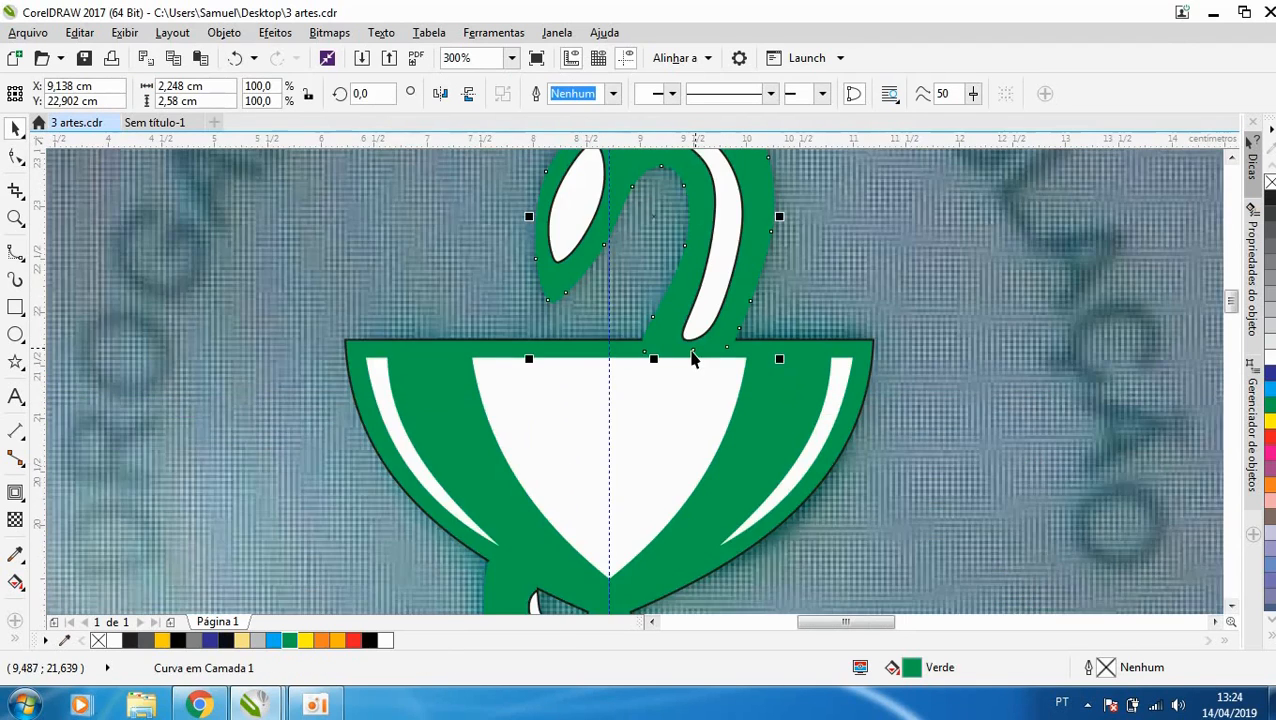
# - Remove the black outline from the cup and from the white highlights on the snake's head and neck
pyautogui.scroll(-1, 693, 356)
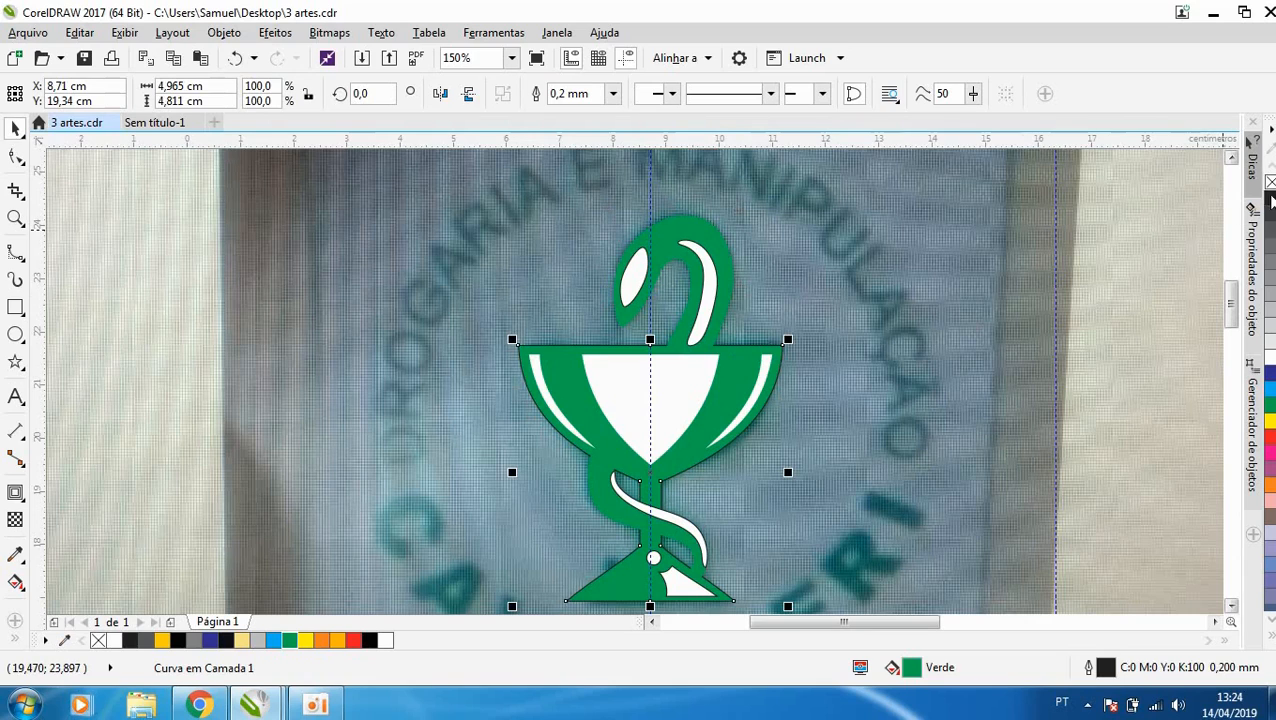
pyautogui.rightClick(1270, 183)
pyautogui.click(704, 260)
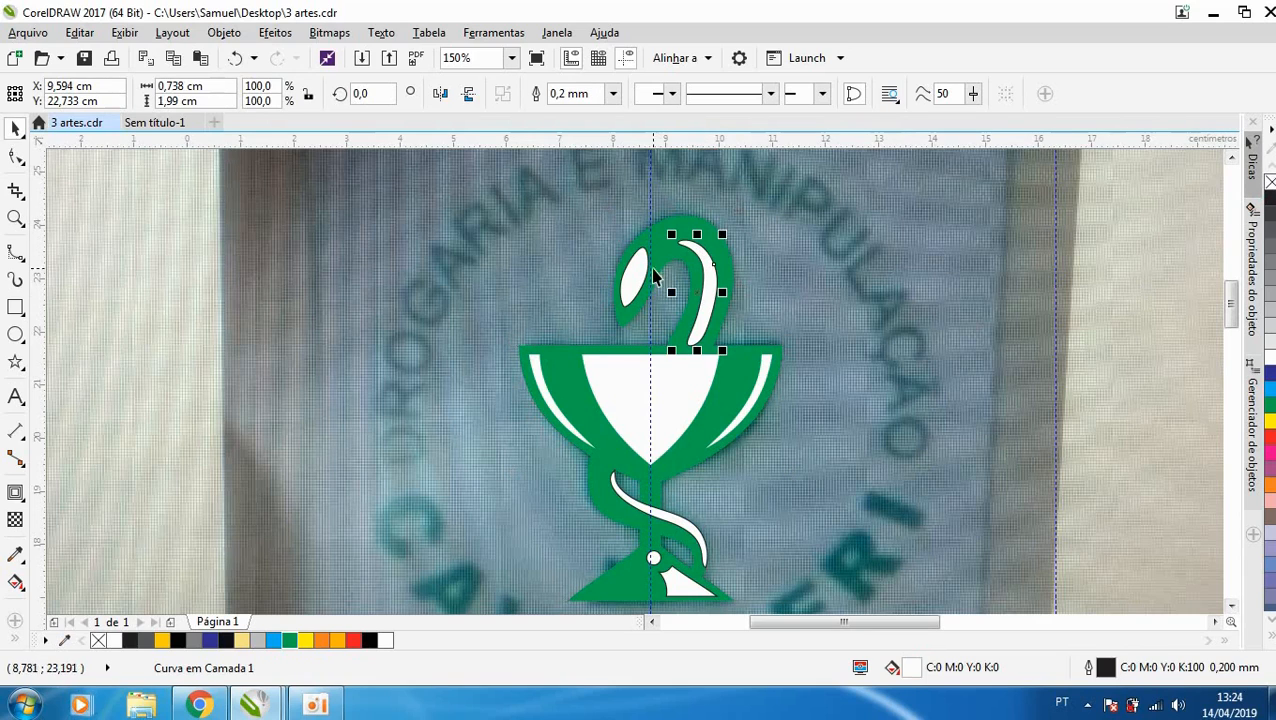
pyautogui.keyDown('shift'); pyautogui.click(633, 272); pyautogui.keyUp('shift')
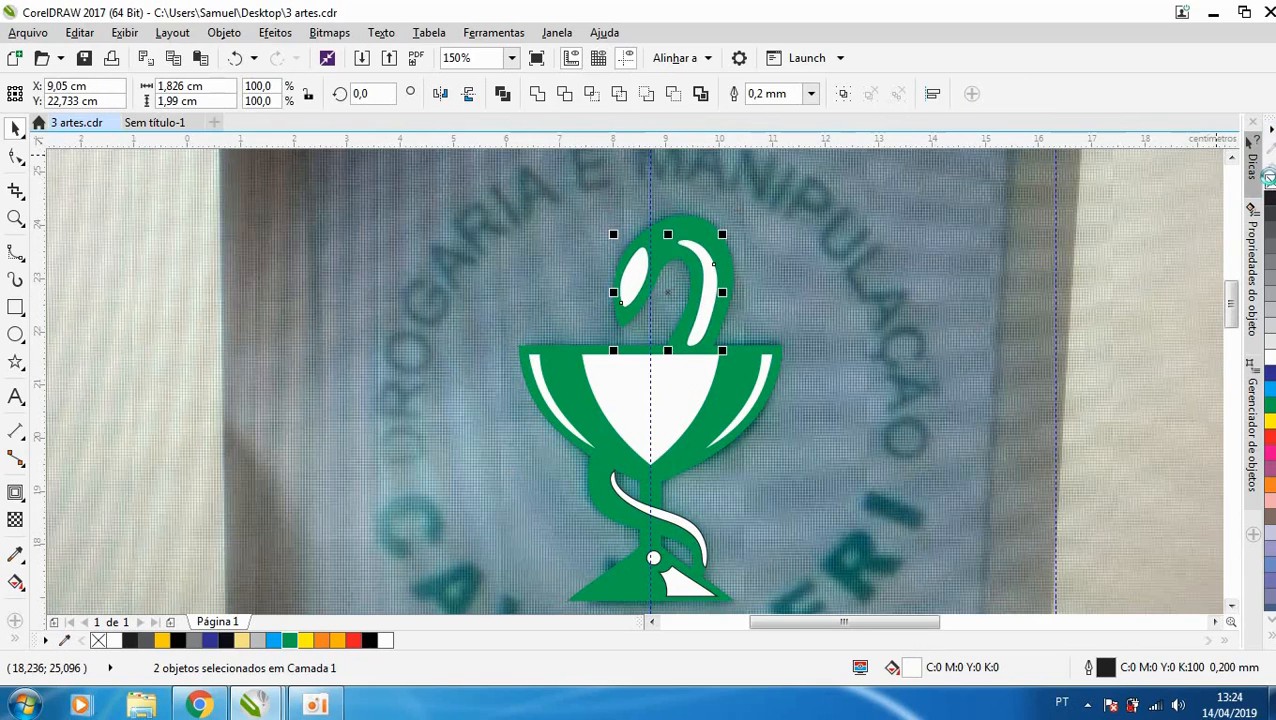
pyautogui.rightClick(1268, 178)
# - Remove the black outline from the white highlight of the snake winding around the stem
pyautogui.scroll(-1, 700, 410)
pyautogui.scroll(2, 690, 450)
pyautogui.click(671, 478)
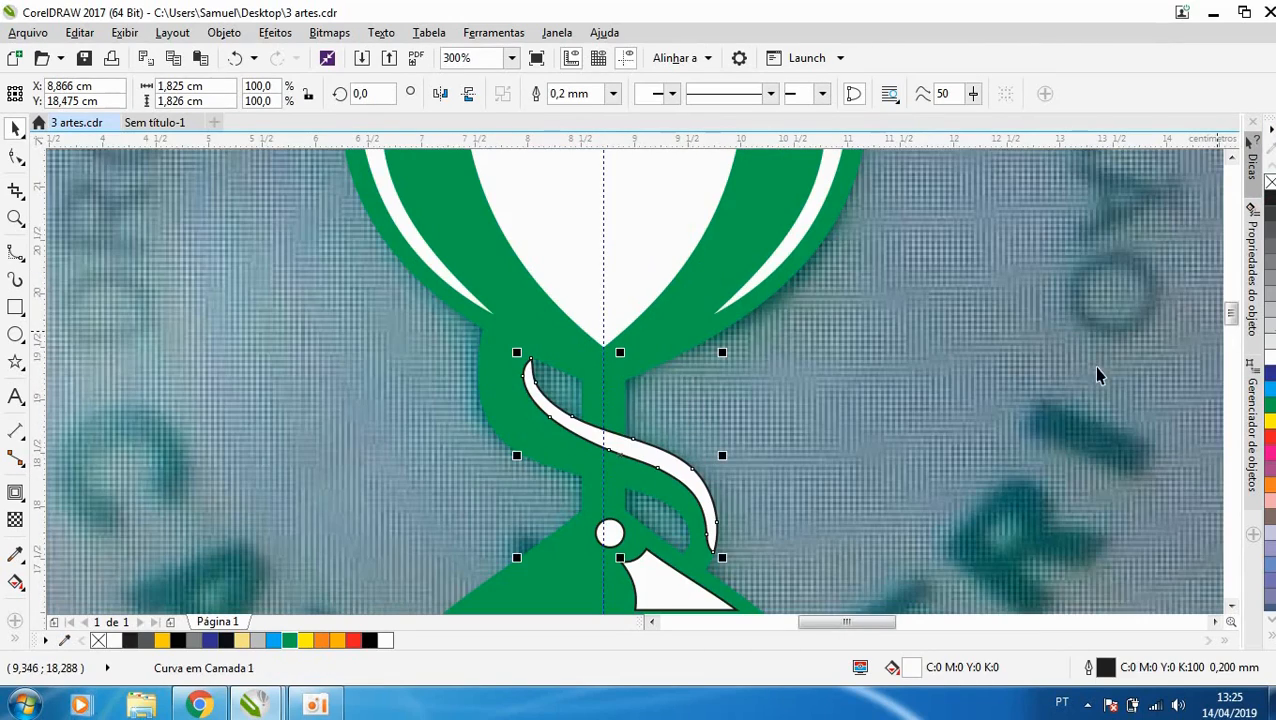
pyautogui.rightClick(1268, 182)
# - Draw a small B-spline tail about 0.38 × 0.23 cm on the base's left slope, filled with green (Verde) and without outline
pyautogui.scroll(-1, 803, 285)
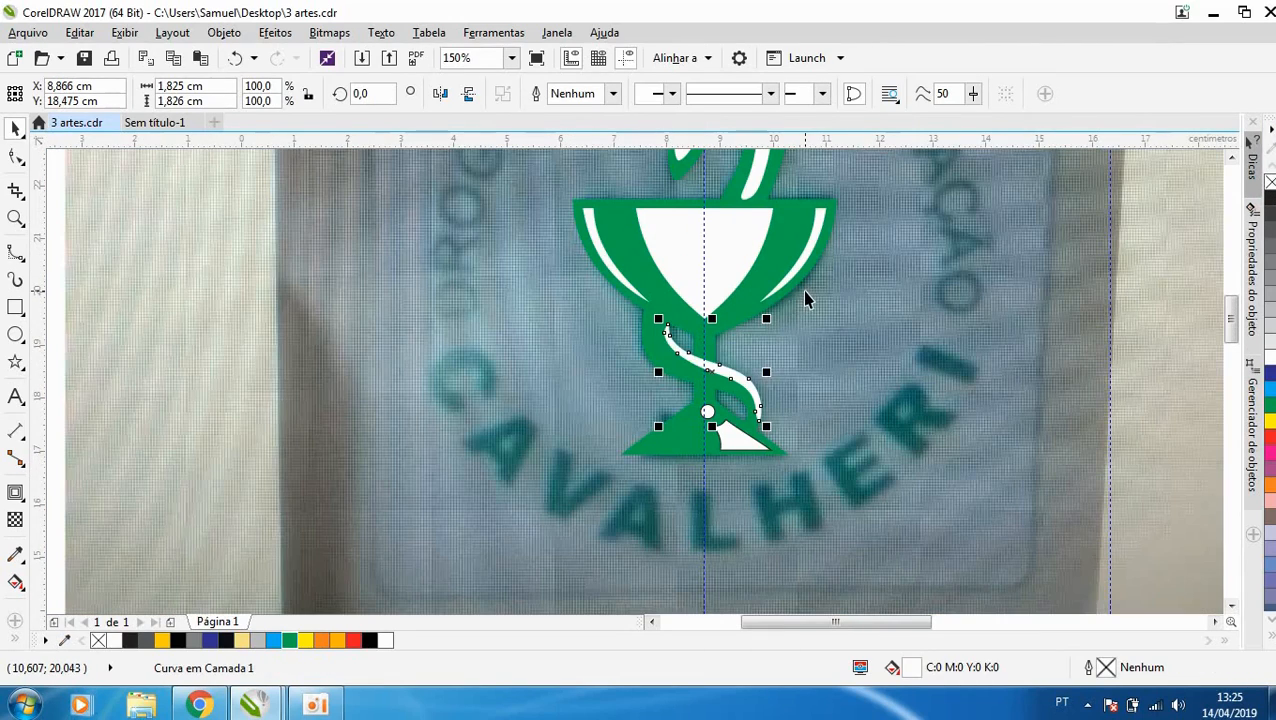
pyautogui.scroll(1, 655, 427)
pyautogui.scroll(1, 768, 416)
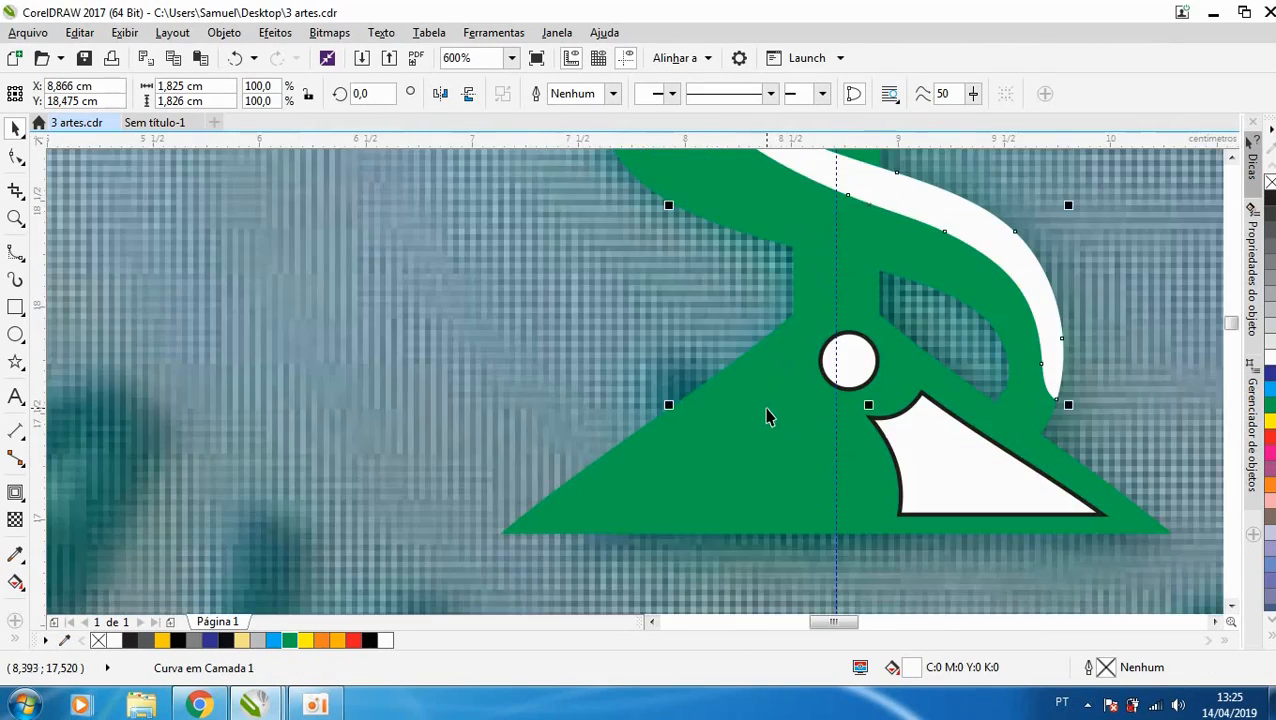
pyautogui.click(19, 264)
pyautogui.click(710, 423)
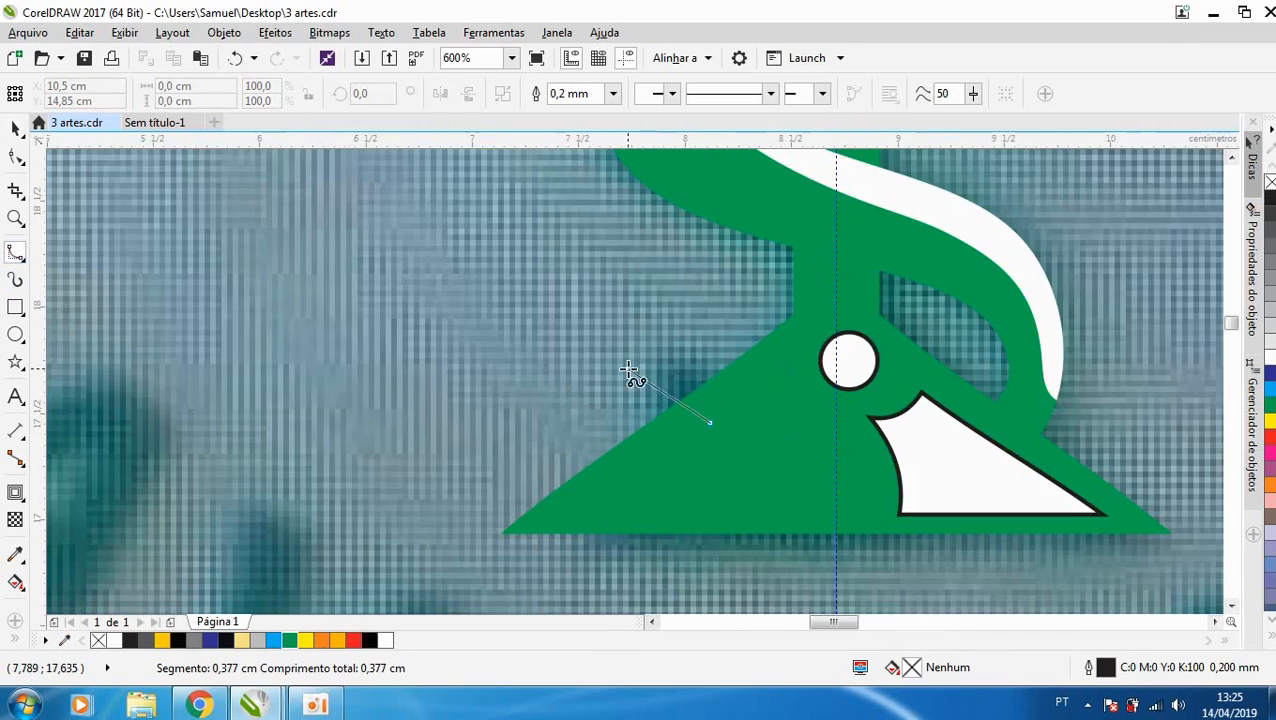
pyautogui.click(625, 361)
pyautogui.click(705, 360)
pyautogui.click(746, 400)
pyautogui.click(710, 423)
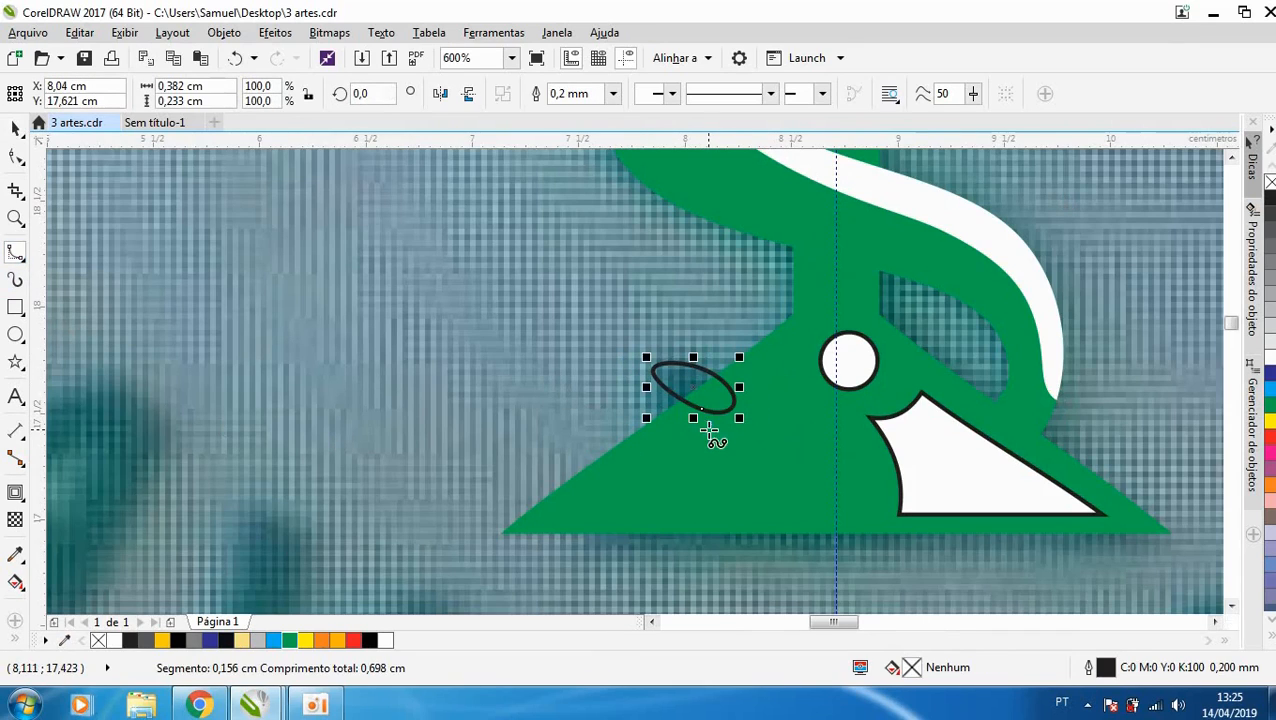
pyautogui.click(291, 641)
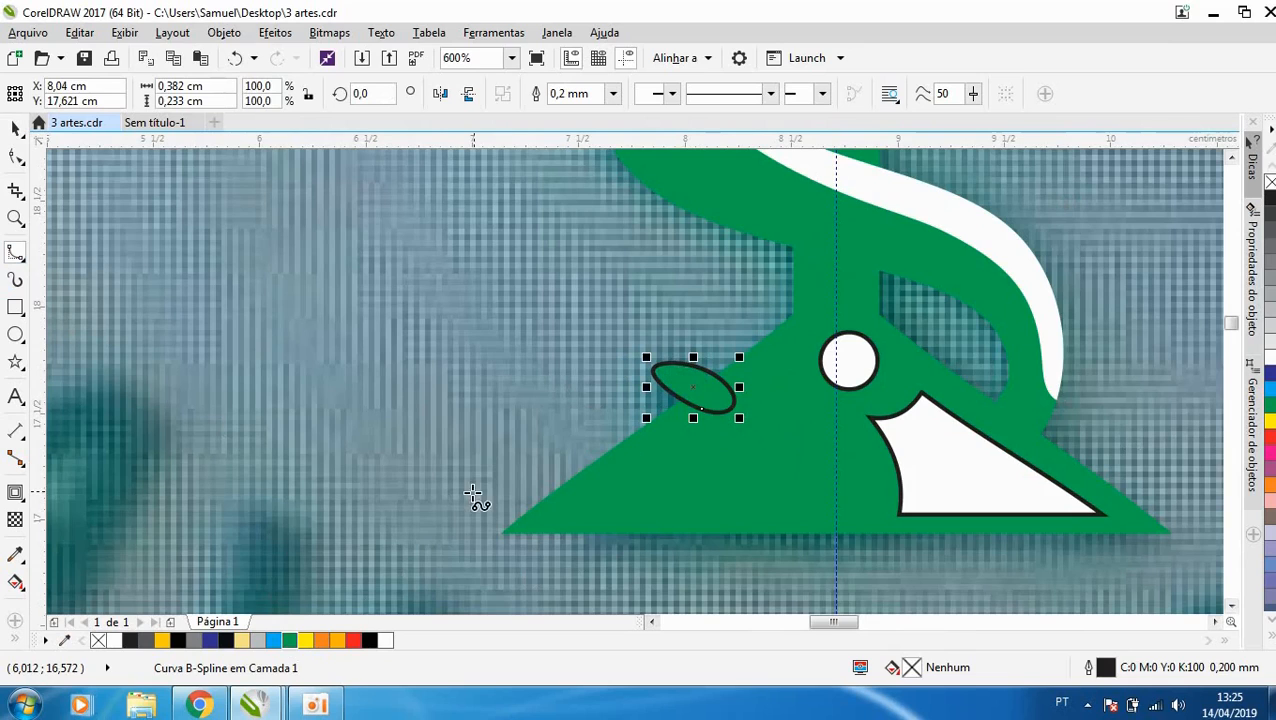
# - Remove the black outline from the white circle and the white highlight in the cup's base
pyautogui.press('space')
pyautogui.click(948, 498)
pyautogui.keyDown('shift'); pyautogui.click(850, 375); pyautogui.keyUp('shift')
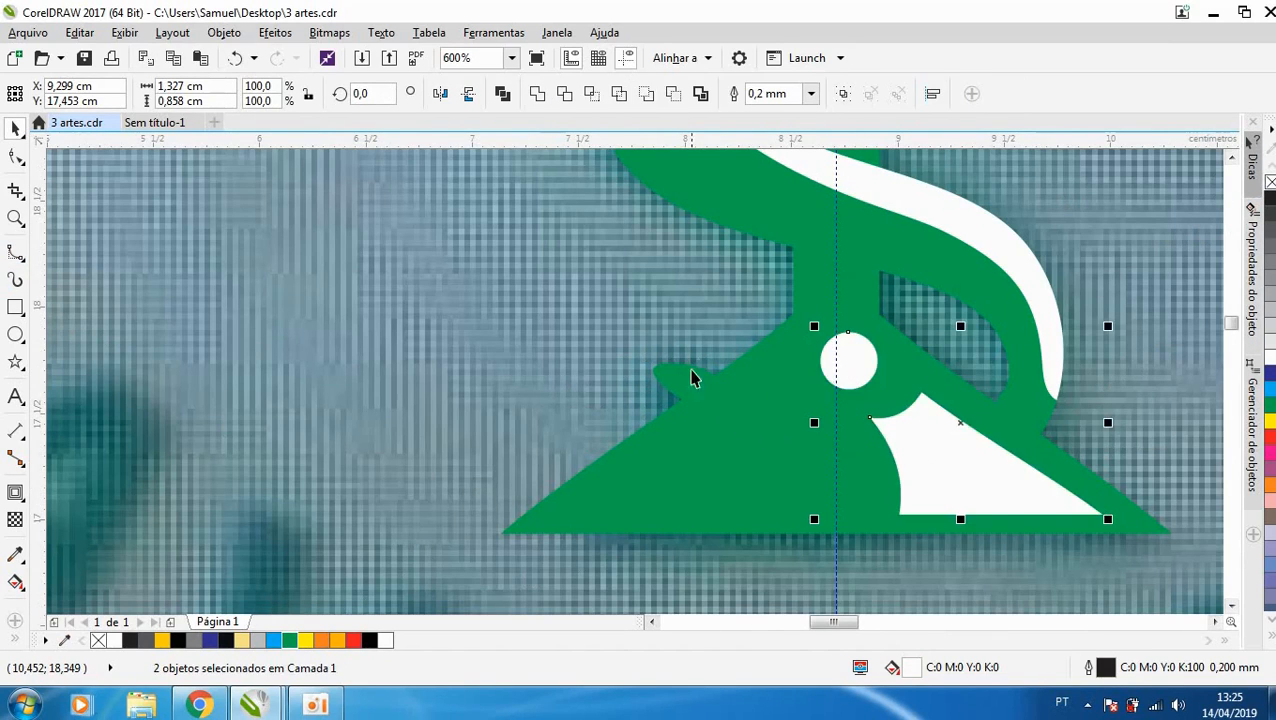
# - Group the snake-and-cup symbol and centre it inside the green circular text beside the photo
pyautogui.scroll(-3, 675, 415)
pyautogui.moveTo(227, 193); pyautogui.dragTo(851, 521)
pyautogui.hotkey('ctrl', 'g')
pyautogui.scroll(-1, 735, 350)
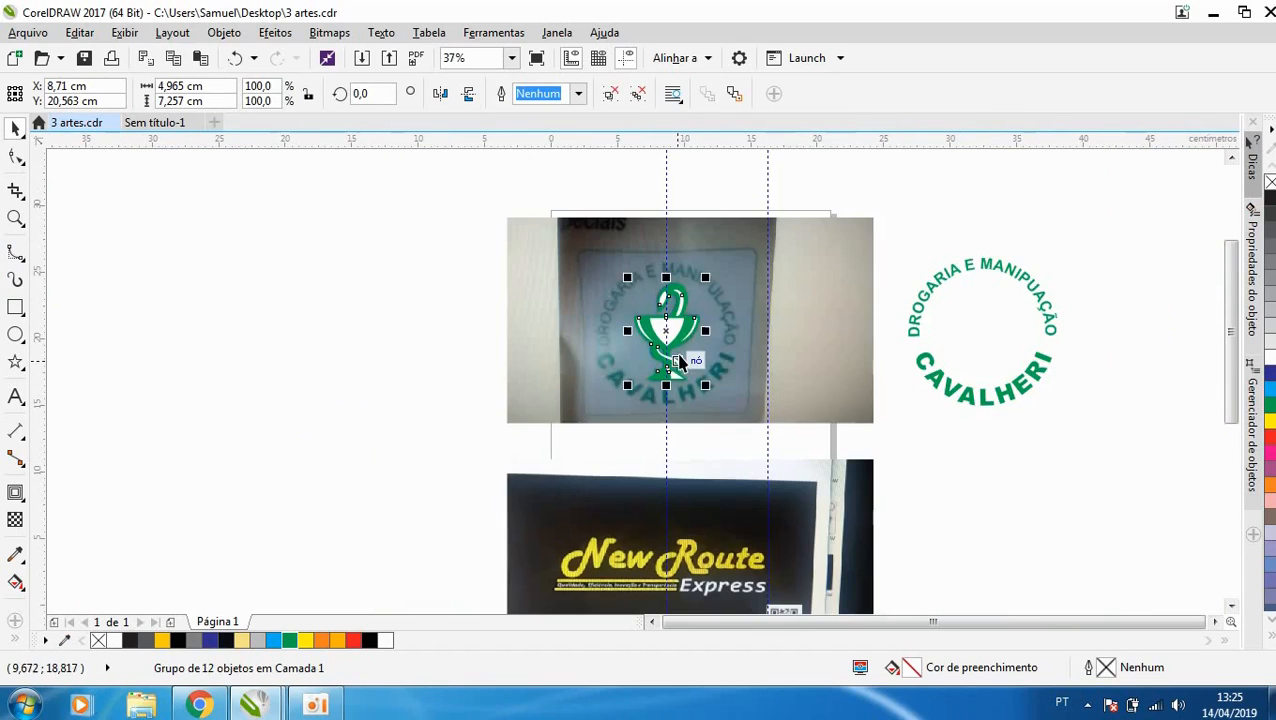
pyautogui.moveTo(675, 352); pyautogui.dragTo(980, 320)
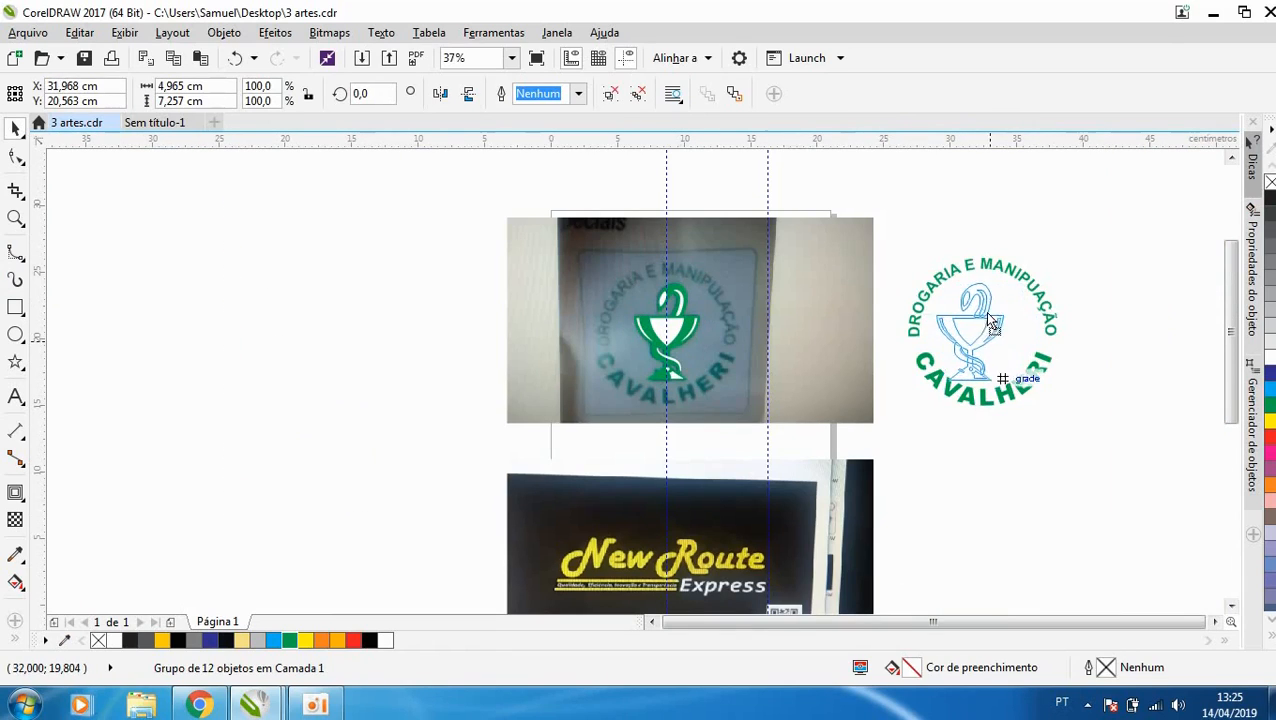
pyautogui.keyDown('shift'); pyautogui.click(1010, 396); pyautogui.keyUp('shift')
pyautogui.click(1097, 436)
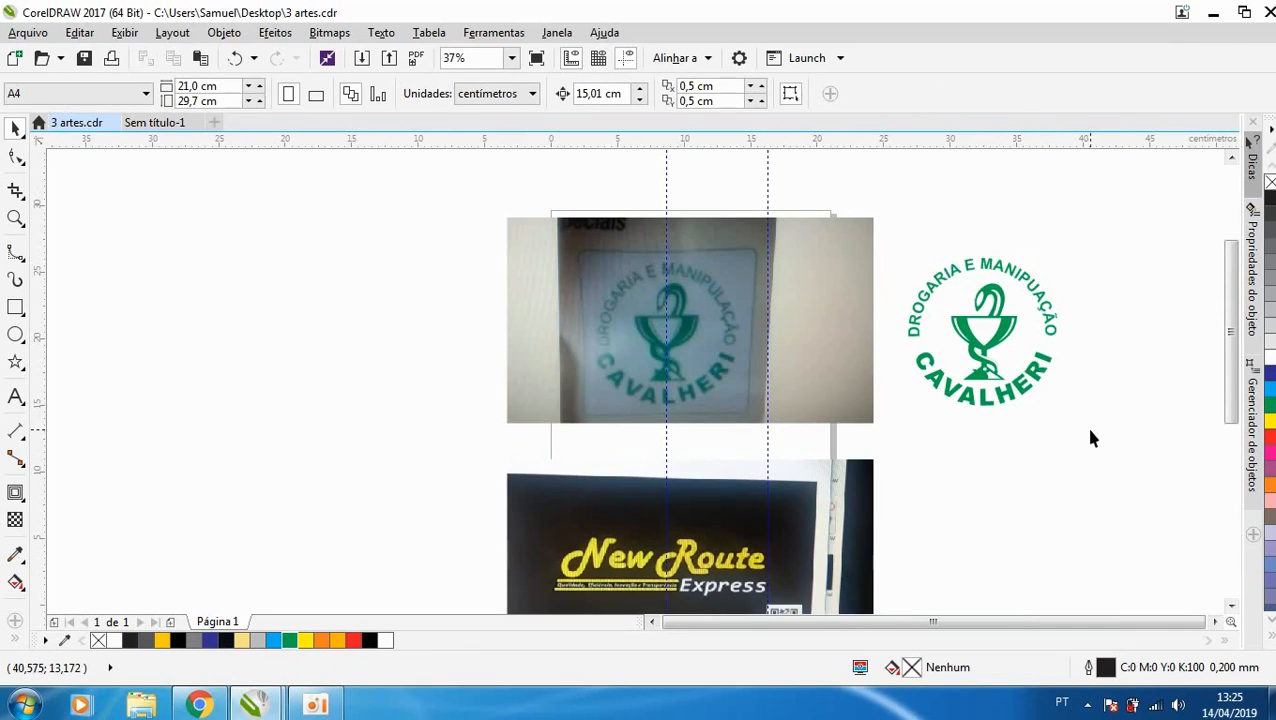
# - Draw a 15 × 15 cm square in the empty area left of the photo and round its corners to about 1.46 cm
pyautogui.click(16, 308)
pyautogui.moveTo(277, 265); pyautogui.dragTo(456, 464)
pyautogui.click(16, 160)
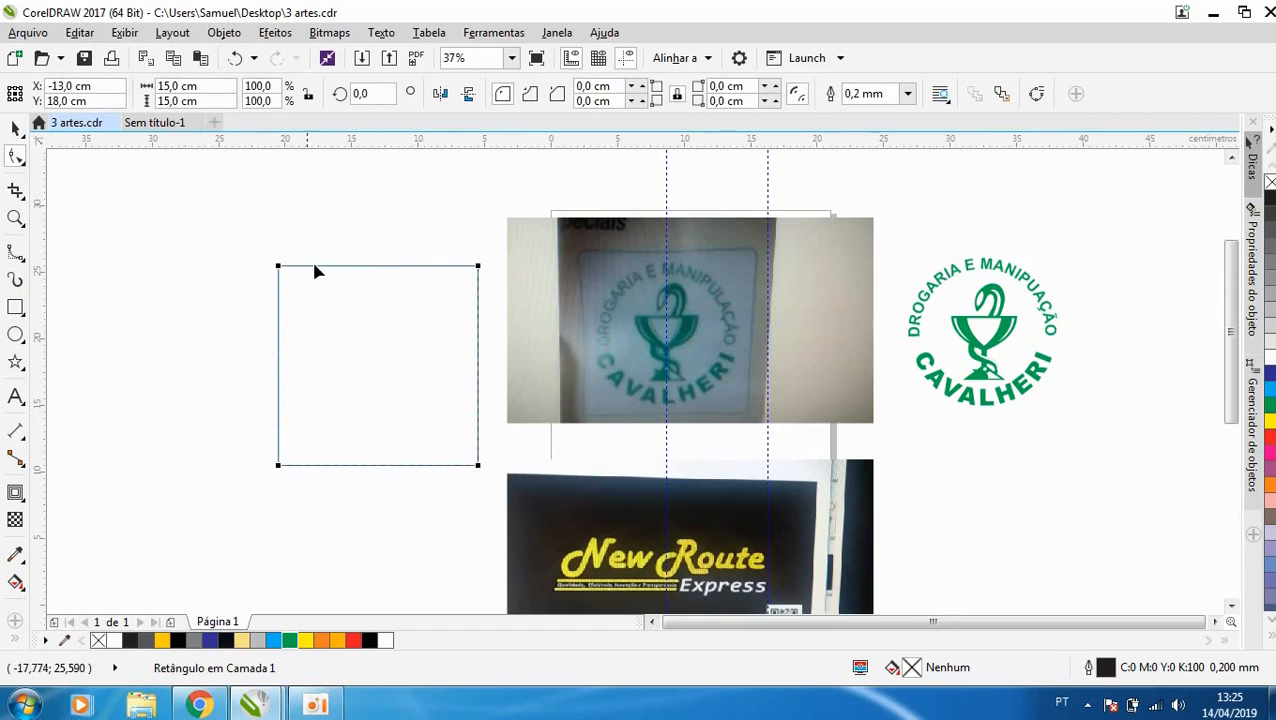
pyautogui.moveTo(280, 267); pyautogui.dragTo(298, 268)
pyautogui.press('space')
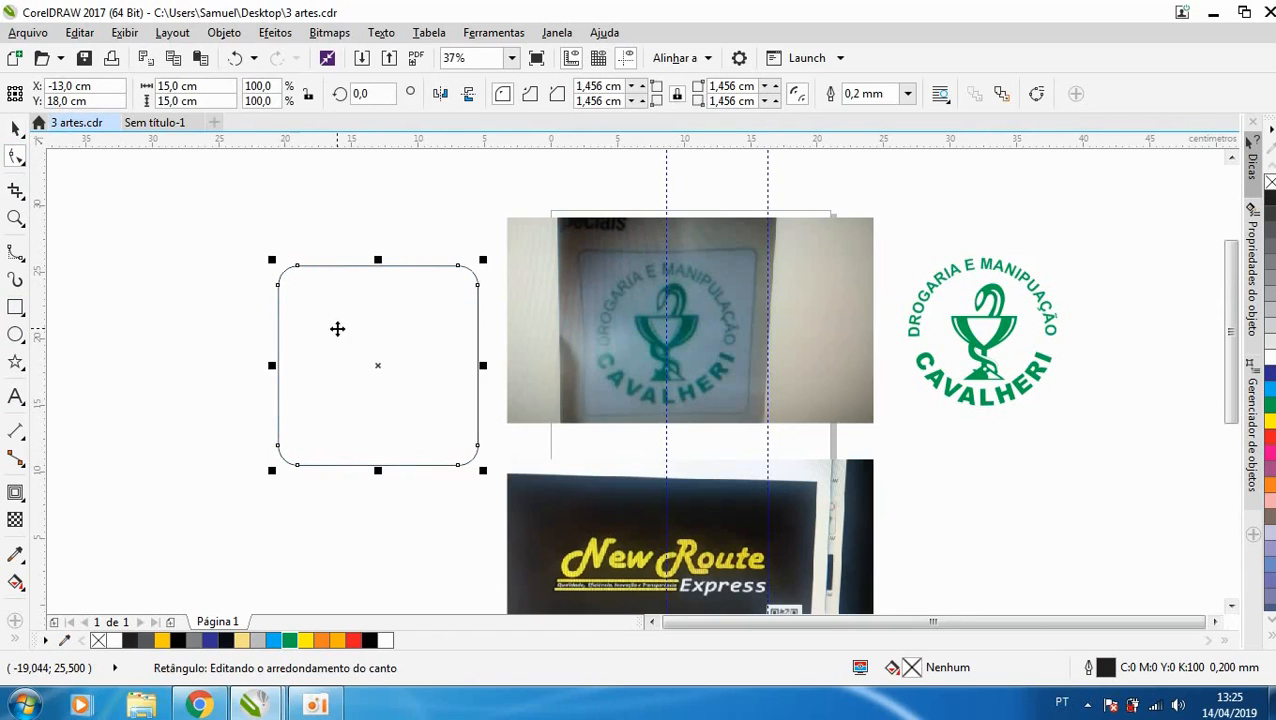
# - Group the circular text with the symbol, centre it in the rounded square, and place both beside the photo
pyautogui.moveTo(333, 340); pyautogui.dragTo(1118, 280)
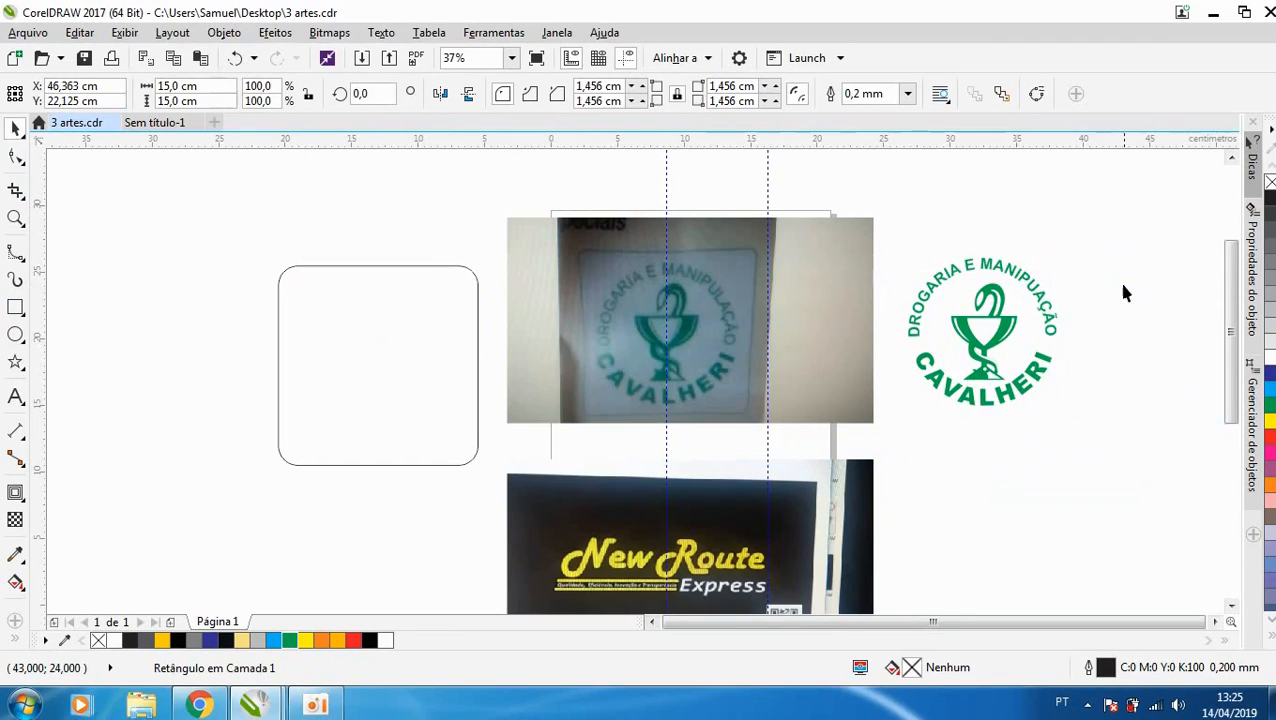
pyautogui.moveTo(1086, 462); pyautogui.dragTo(1114, 485)
pyautogui.hotkey('ctrl', 'g')
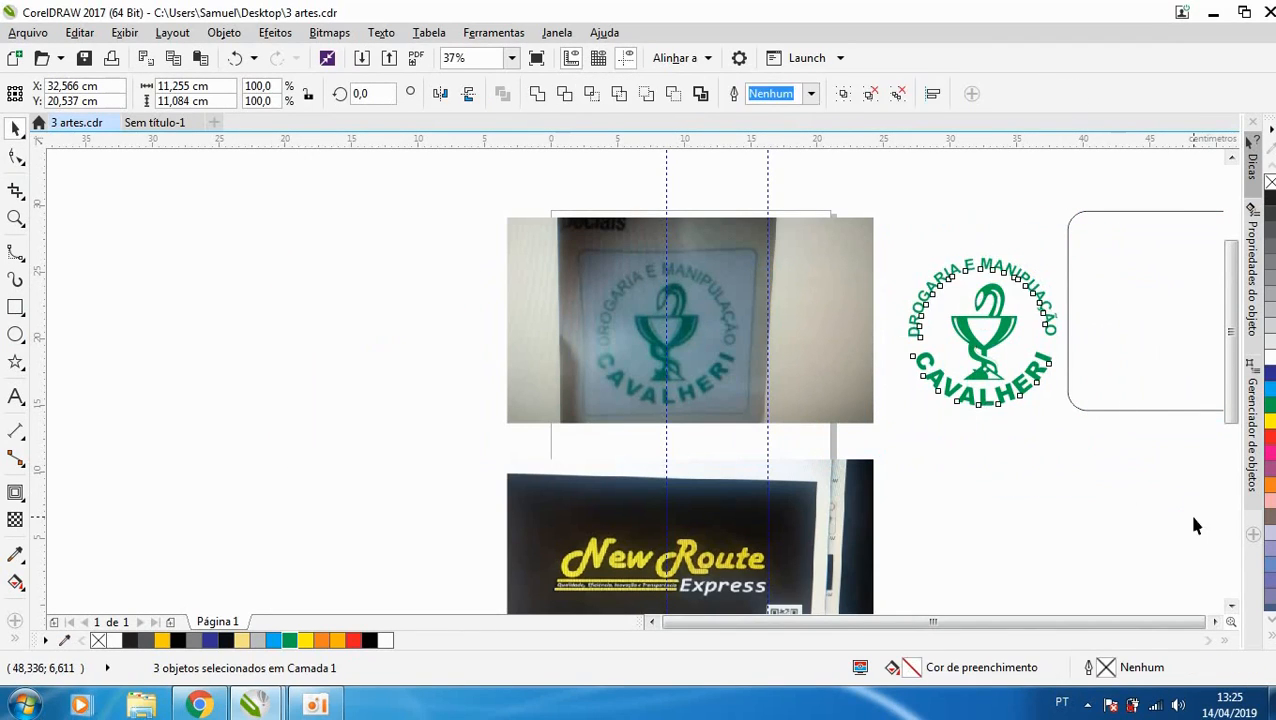
pyautogui.keyDown('shift'); pyautogui.click(1165, 373); pyautogui.keyUp('shift')
pyautogui.press('c')
pyautogui.press('e')
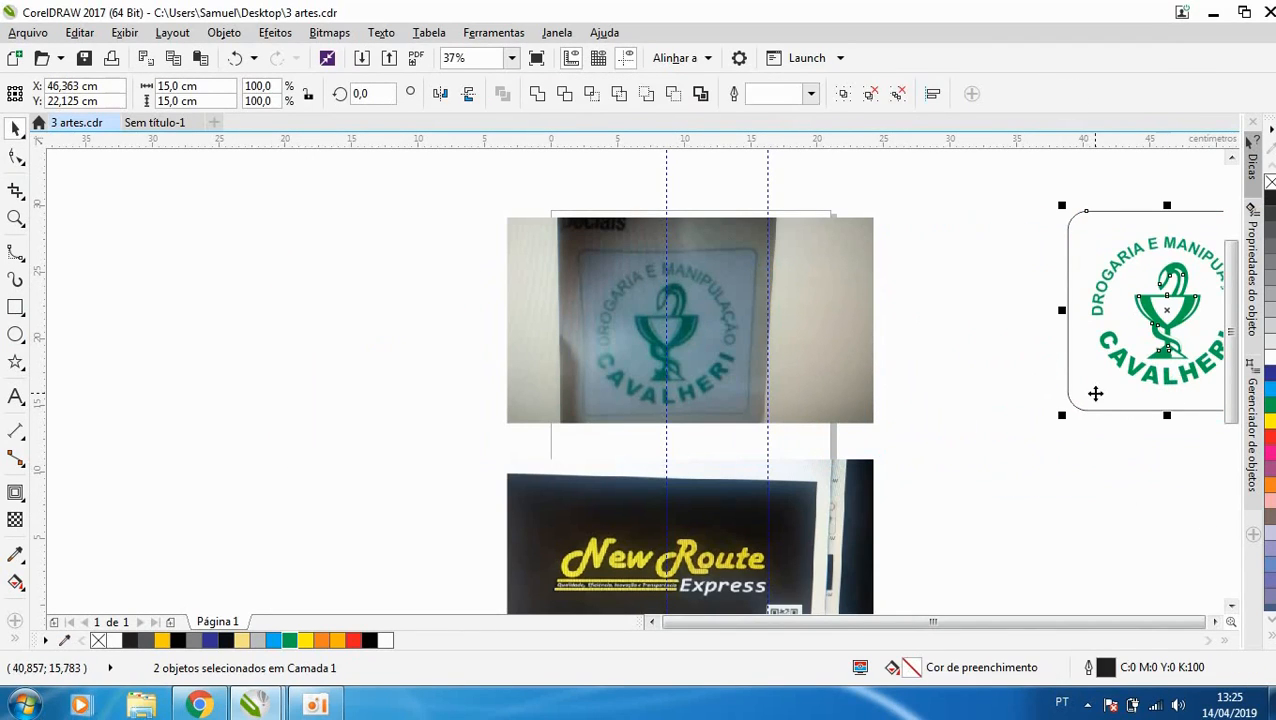
pyautogui.moveTo(1095, 394); pyautogui.dragTo(948, 407)
pyautogui.click(1093, 505)
# - Scale the rounded square down to about 13.6 cm around its centre and add one outside contour offset by 0.34 cm
pyautogui.scroll(-2, 915, 330)
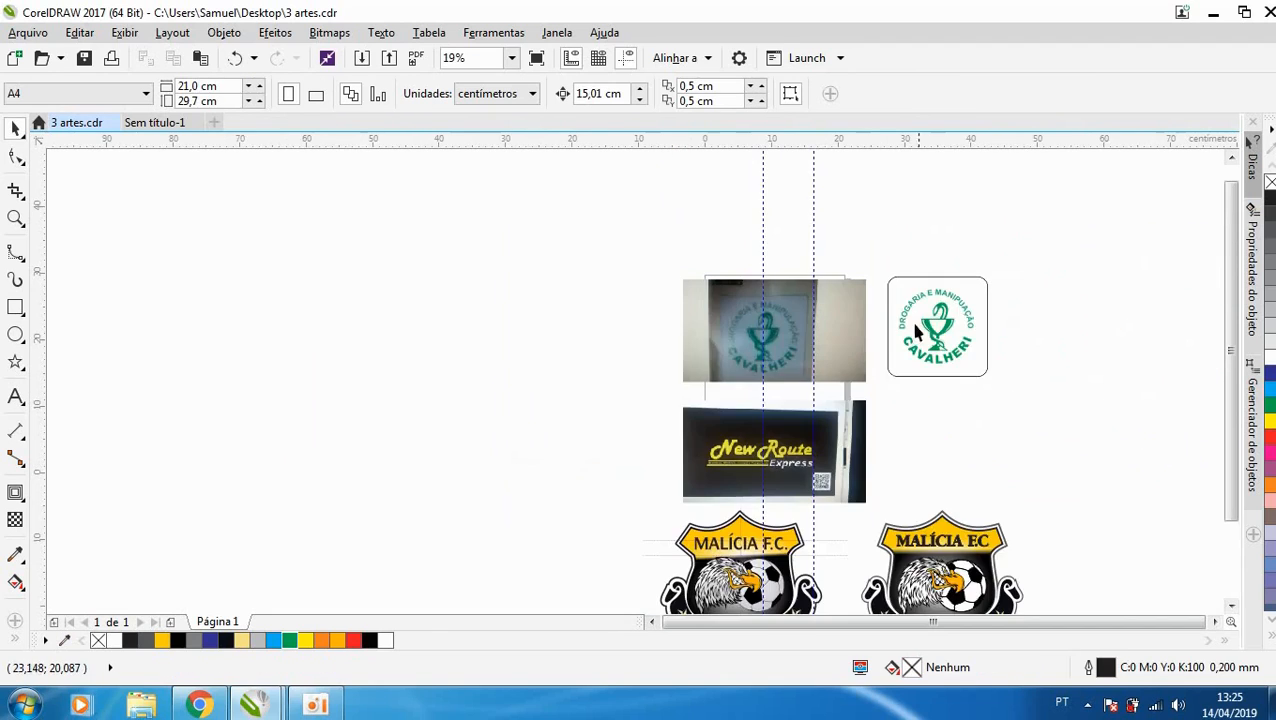
pyautogui.scroll(4, 915, 330)
pyautogui.click(1140, 200)
pyautogui.moveTo(1169, 170); pyautogui.dragTo(1150, 189)
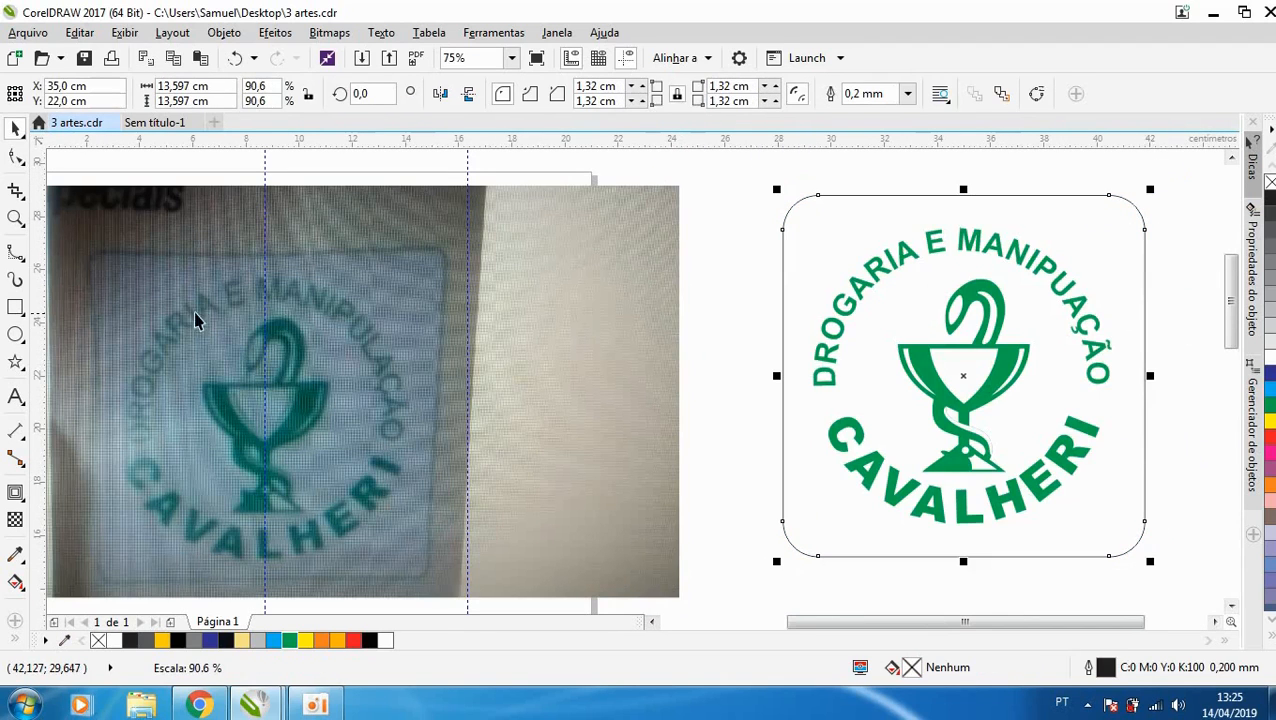
pyautogui.click(15, 492)
pyautogui.moveTo(963, 200); pyautogui.dragTo(963, 195)
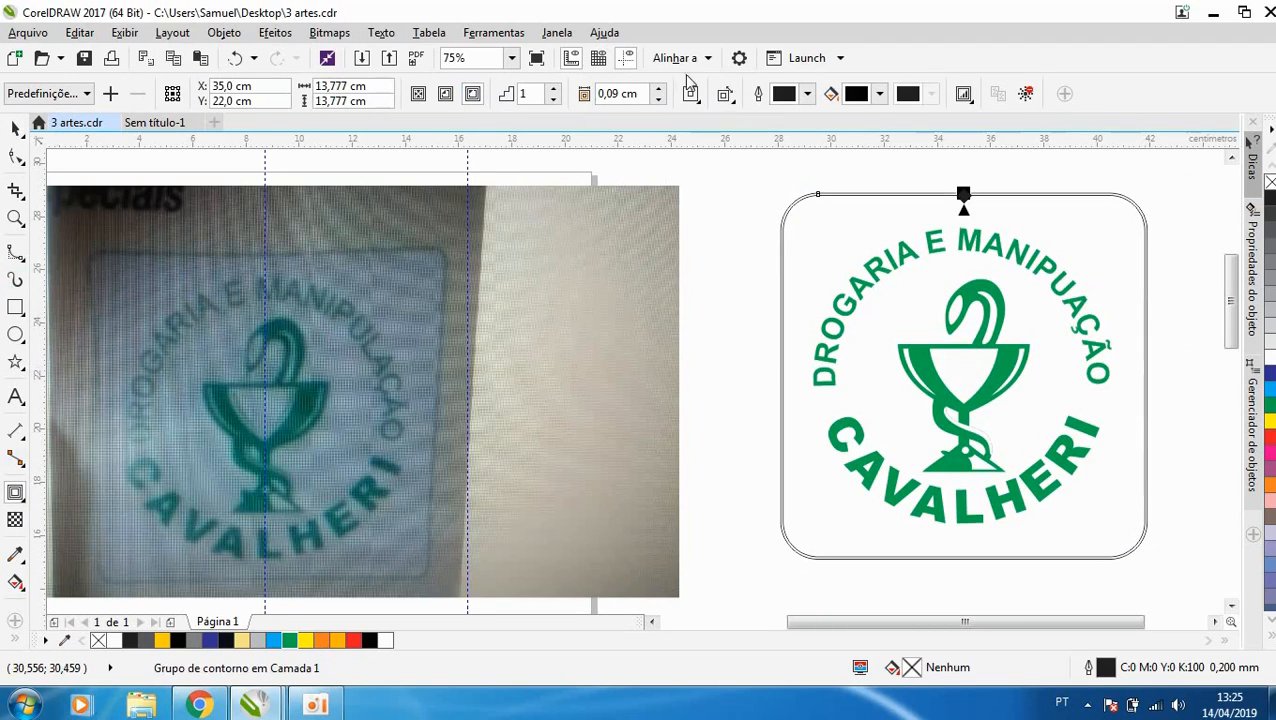
pyautogui.click(658, 88)
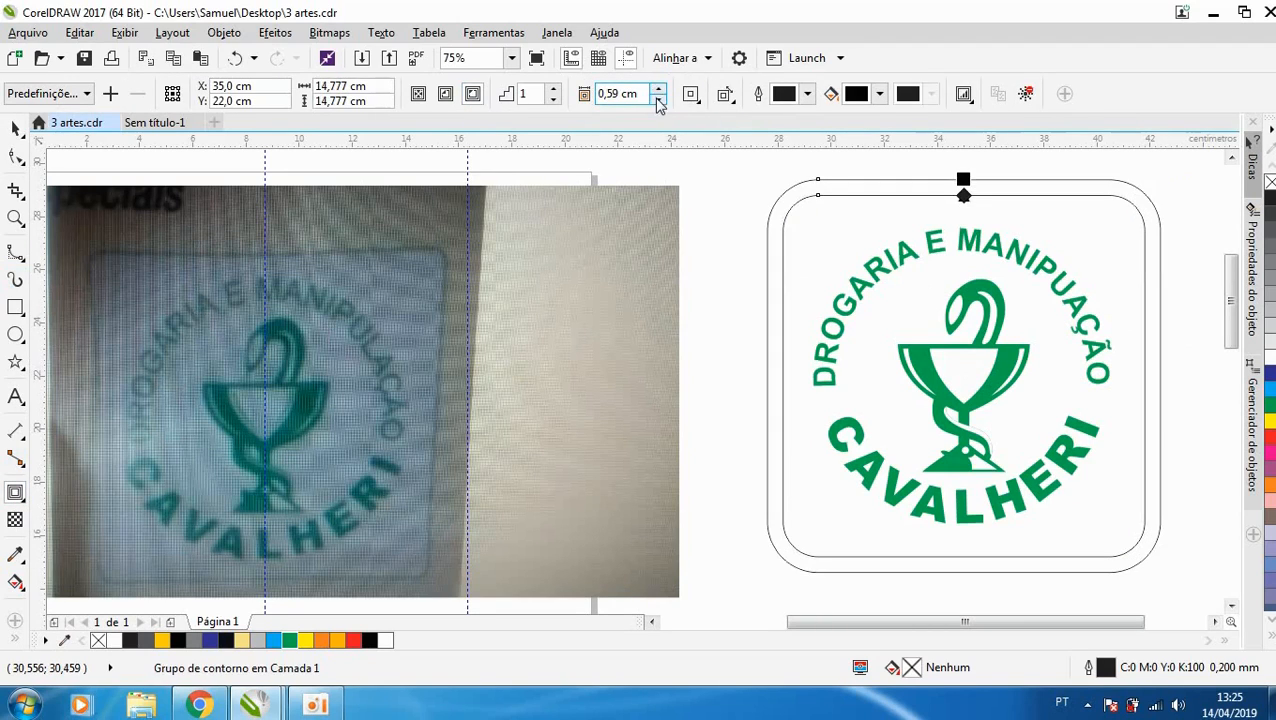
pyautogui.click(658, 100)
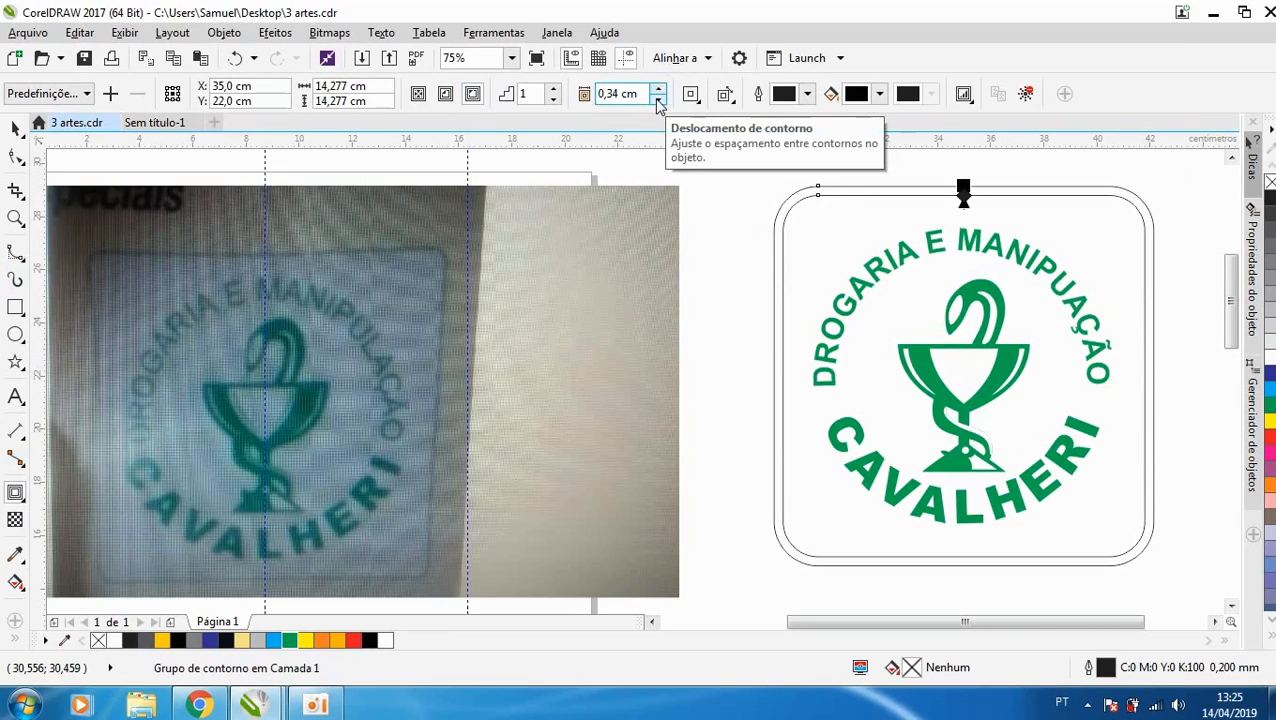
# - Turn the contour and the rounded square into a single hollow frame and delete the leftover inner square
pyautogui.press('space')
pyautogui.click(857, 183)
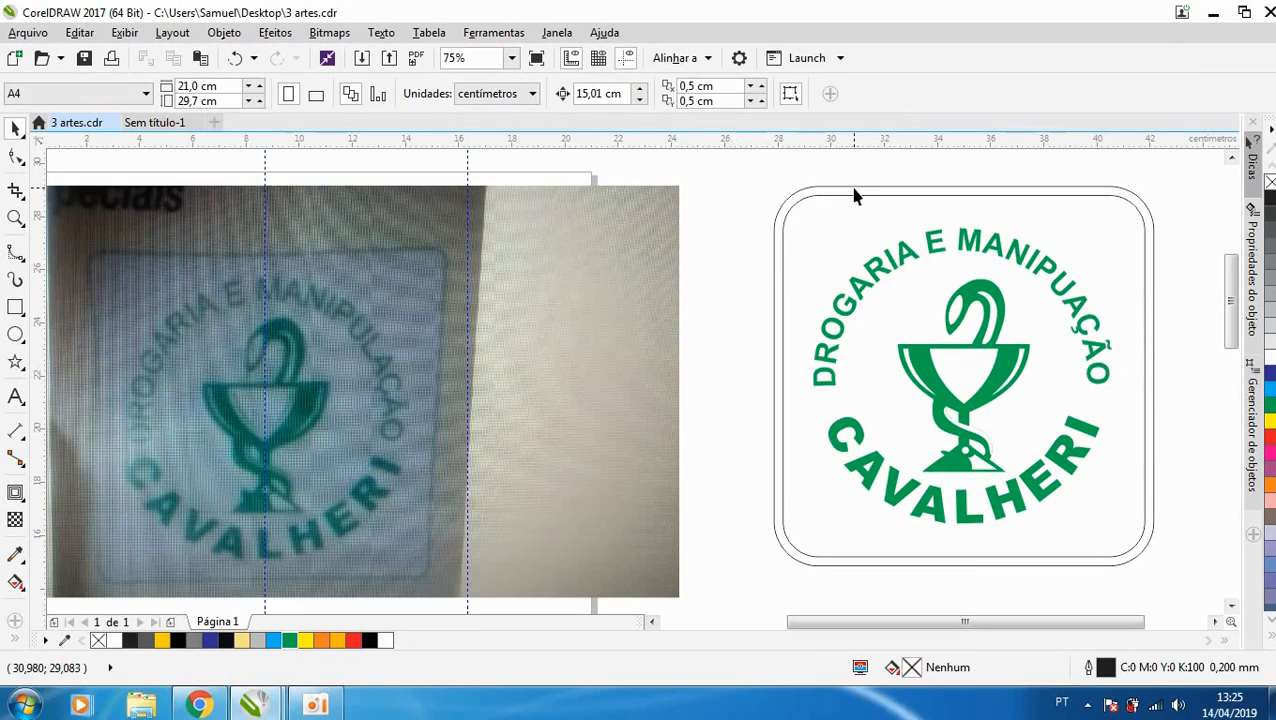
pyautogui.click(855, 194)
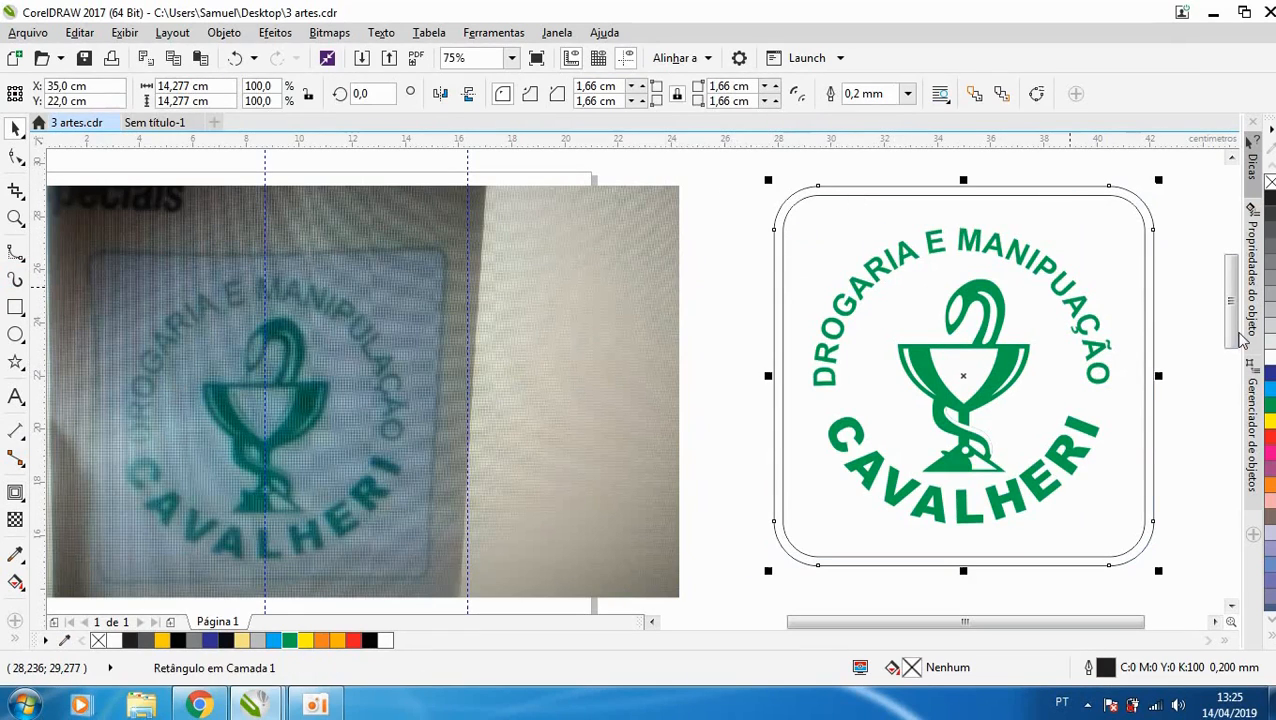
pyautogui.keyDown('shift'); pyautogui.click(1153, 248); pyautogui.keyUp('shift')
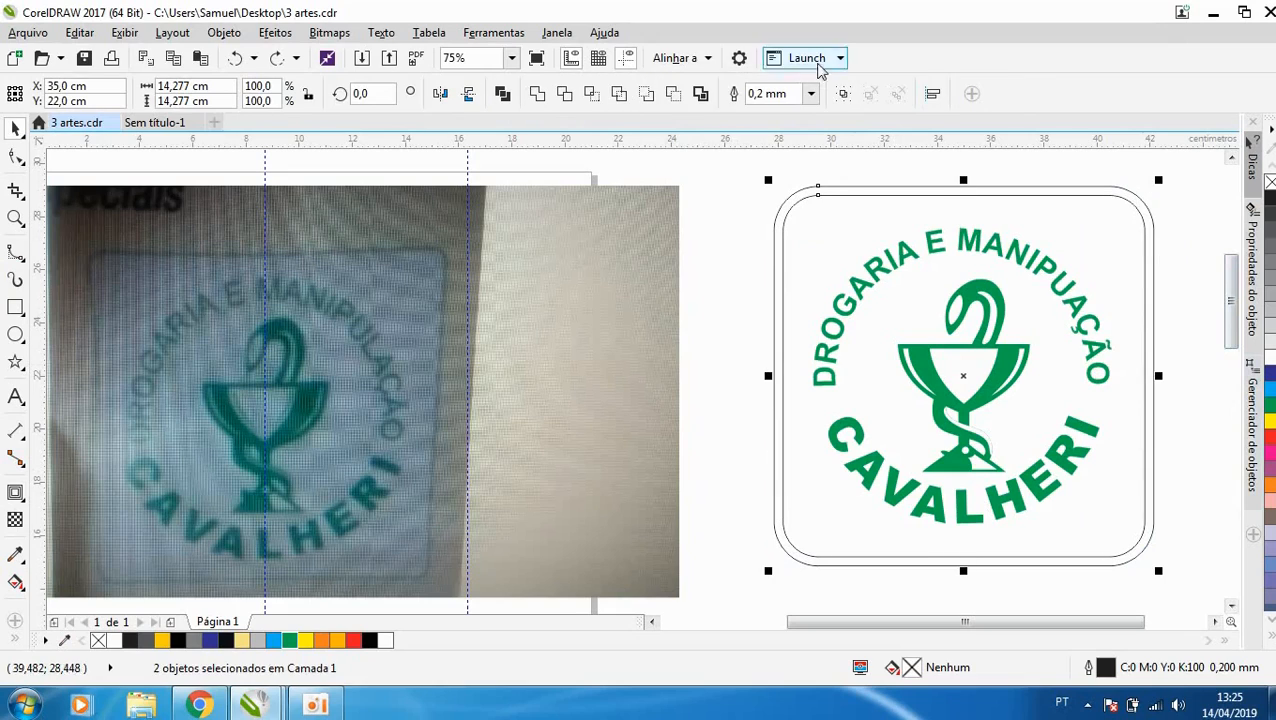
pyautogui.click(712, 214)
pyautogui.moveTo(810, 247); pyautogui.dragTo(749, 351)
pyautogui.press('Delete')
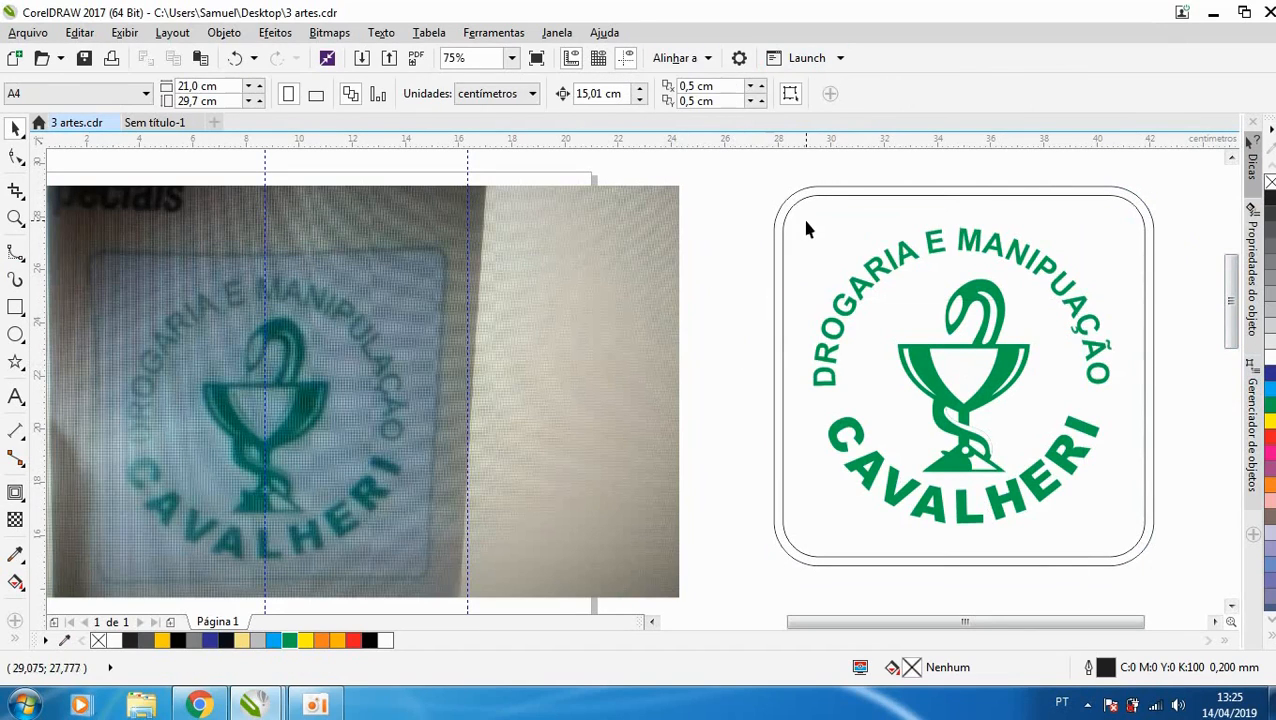
# - Fill the rounded frame with green (Verde) without outline and group it with the logo
pyautogui.click(821, 188)
pyautogui.click(289, 640)
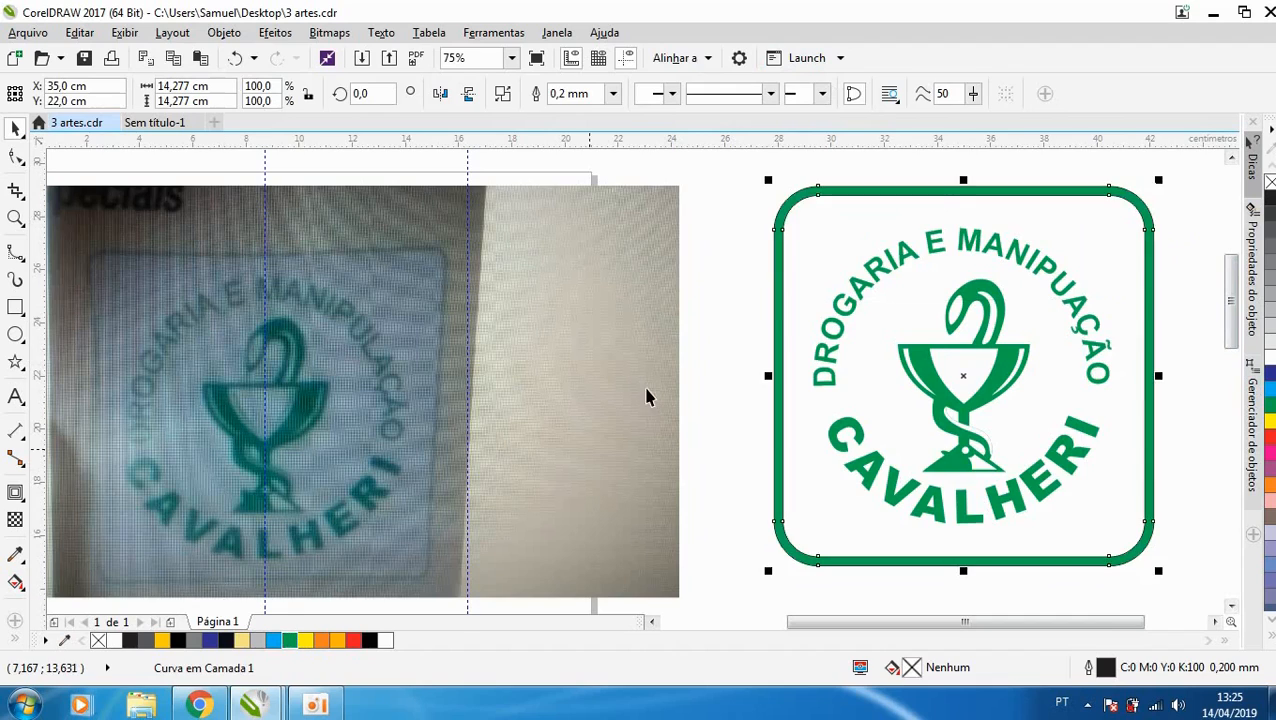
pyautogui.scroll(-2, 650, 396)
pyautogui.moveTo(1015, 248); pyautogui.dragTo(746, 520)
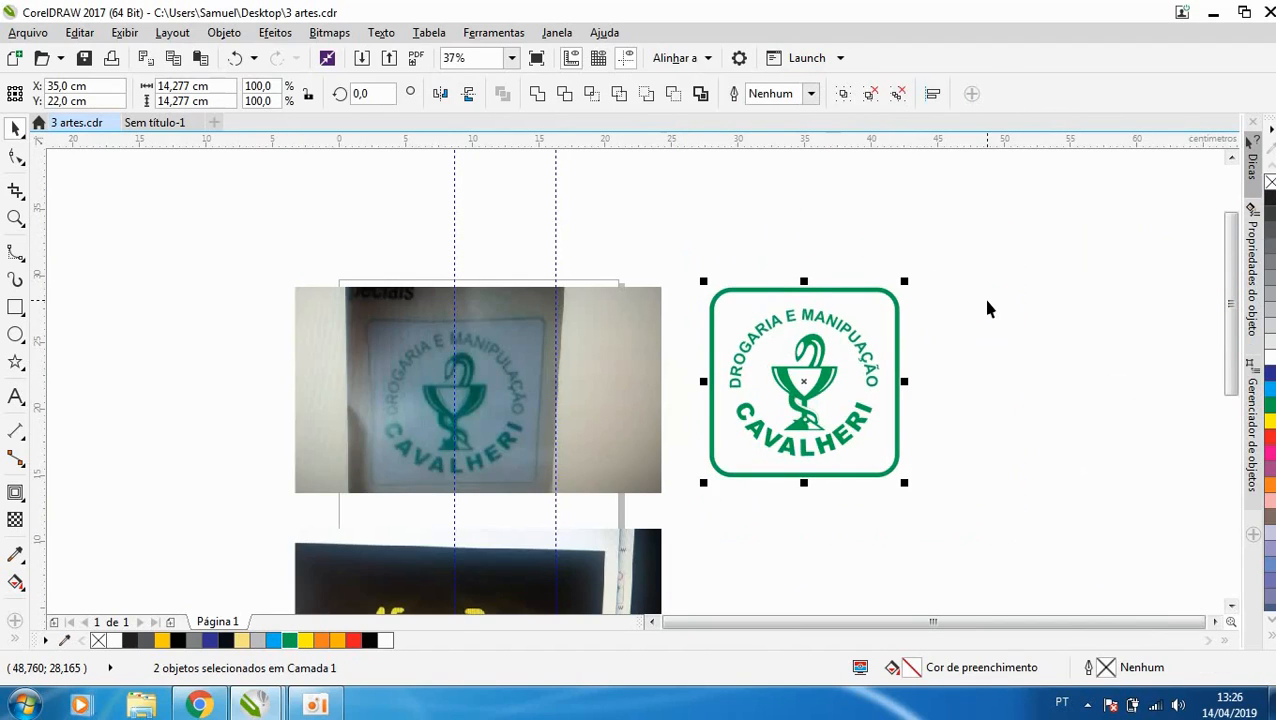
pyautogui.hotkey('ctrl', 'g')
# - Move the Cavalheri photo and finished logo down to just above the Malícia crests, and place the New Route Express photo above them
pyautogui.scroll(-3, 380, 340)
pyautogui.scroll(2, 419, 388)
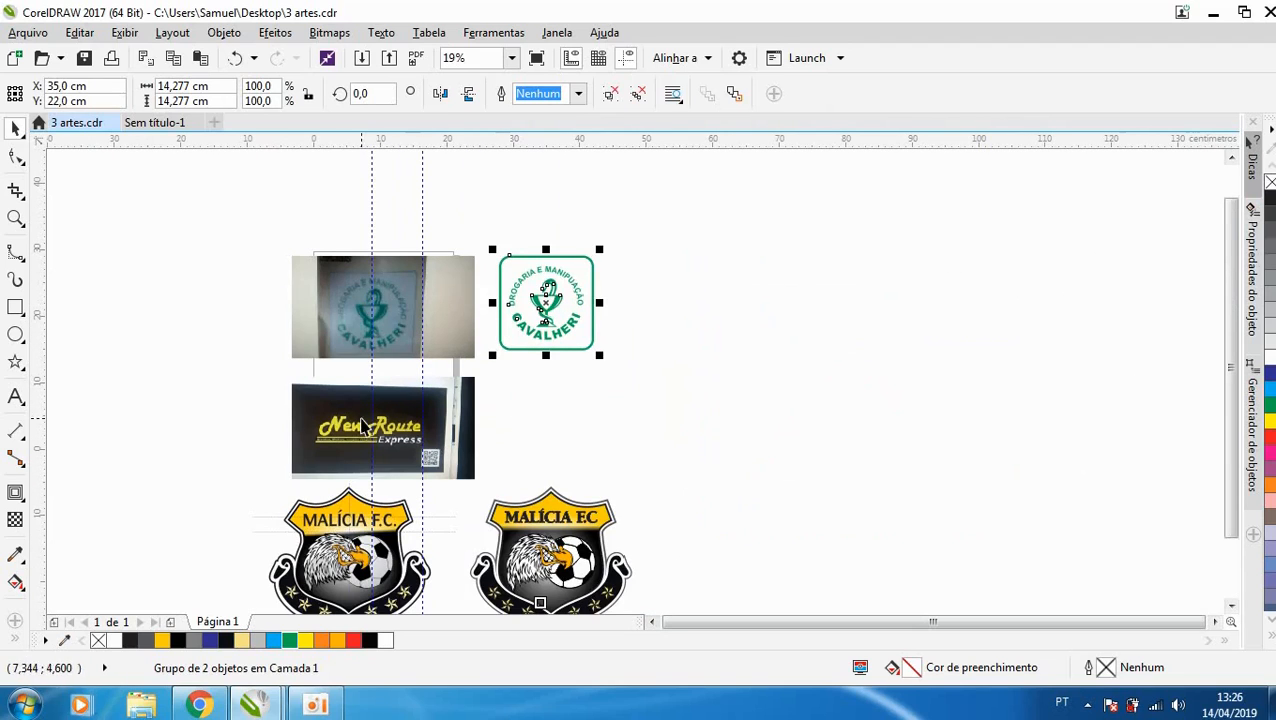
pyautogui.moveTo(296, 418); pyautogui.dragTo(672, 260)
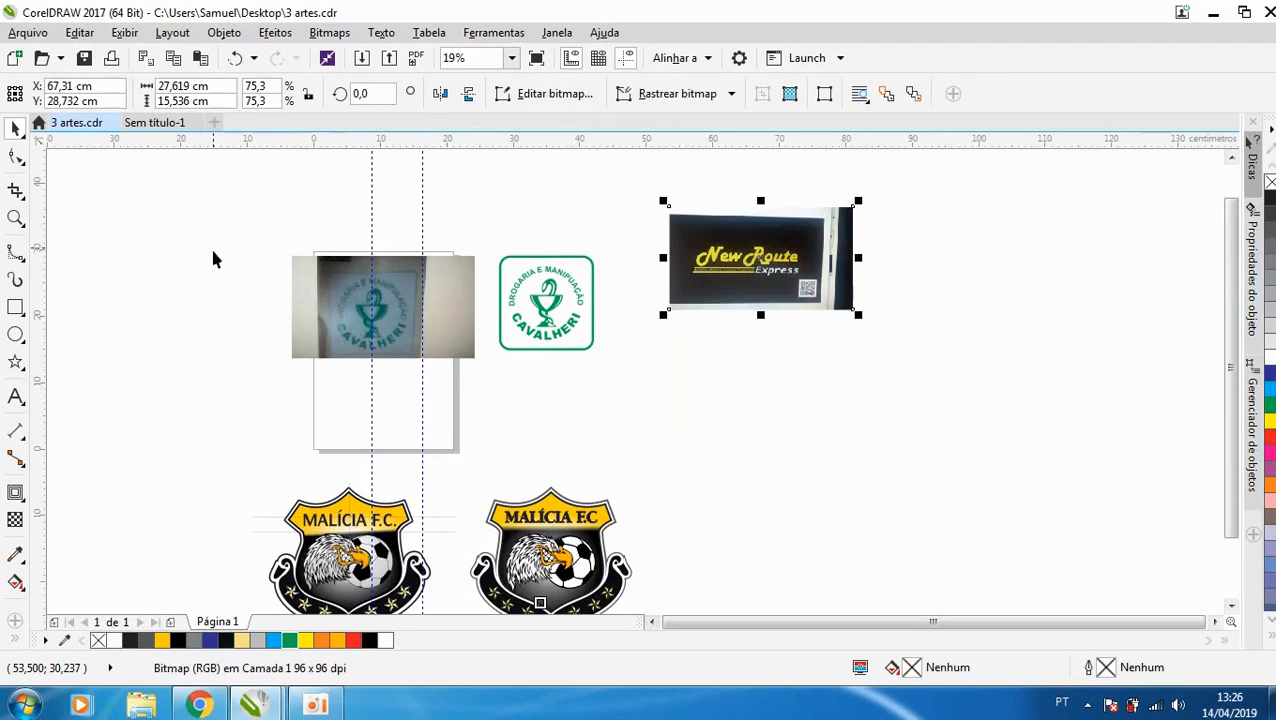
pyautogui.moveTo(188, 222); pyautogui.dragTo(592, 398)
pyautogui.moveTo(588, 296); pyautogui.dragTo(580, 400)
pyautogui.click(491, 244)
pyautogui.moveTo(785, 247); pyautogui.dragTo(372, 252)
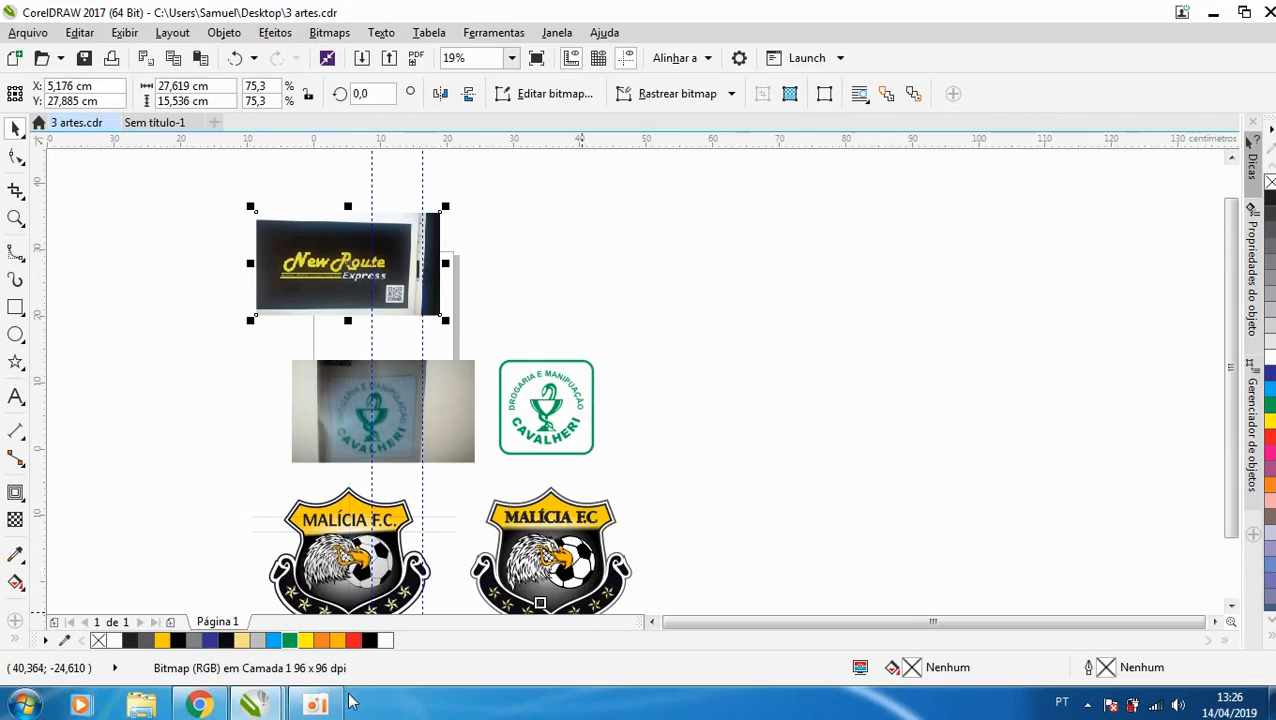